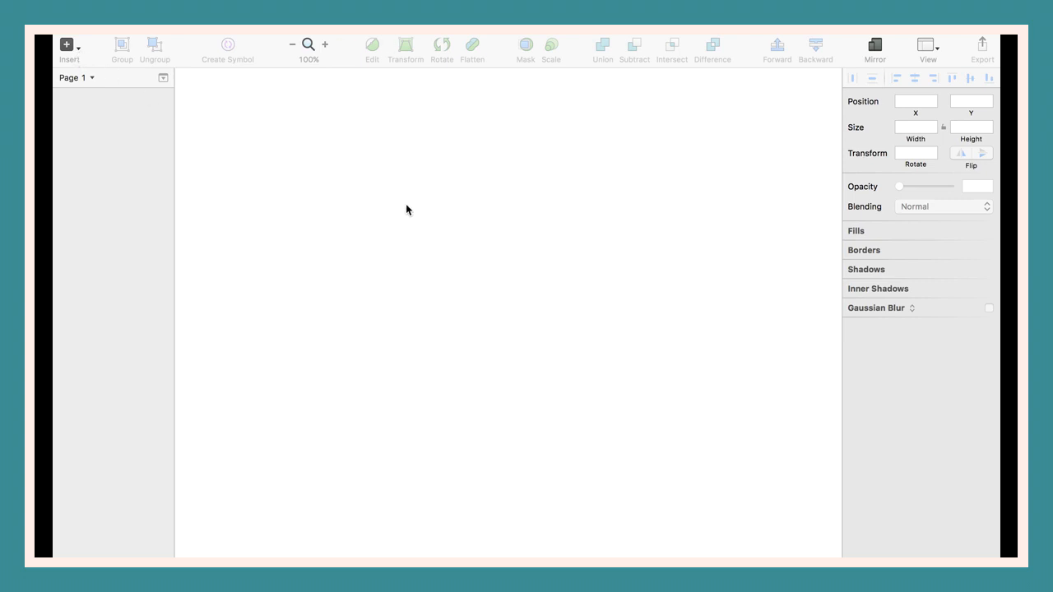
# Add a text layer reading "anything" and move it to about X 181, Y 41.
pyautogui.click(78, 51)
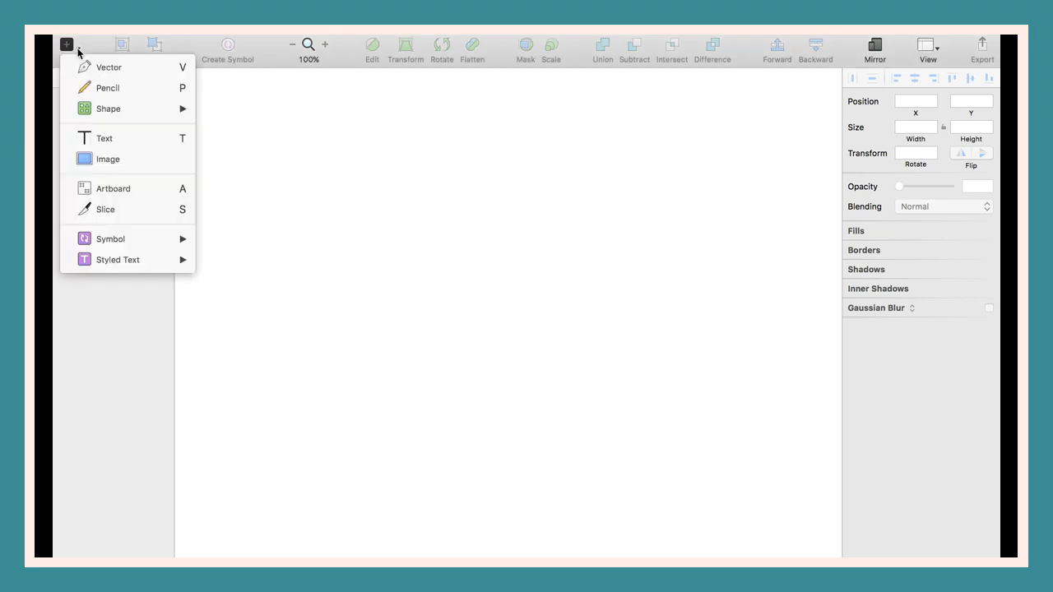
pyautogui.click(106, 139)
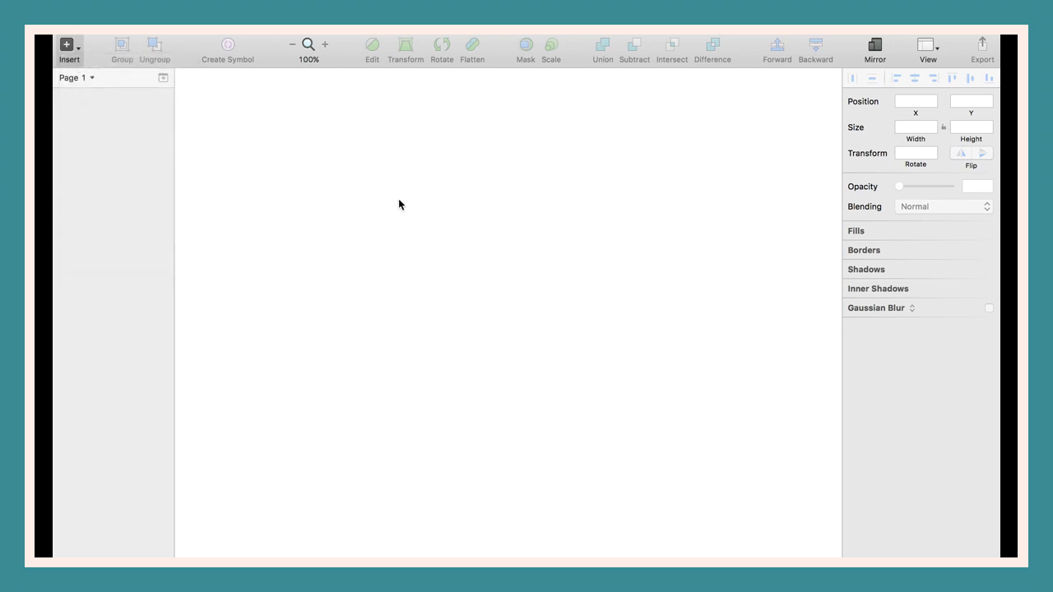
pyautogui.click(399, 203)
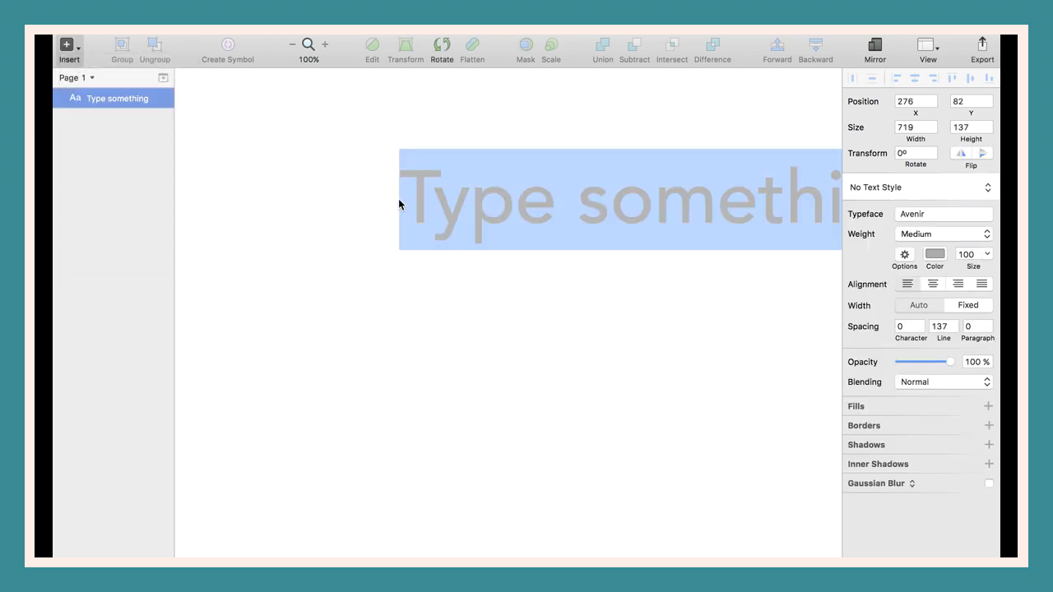
pyautogui.write('anything')
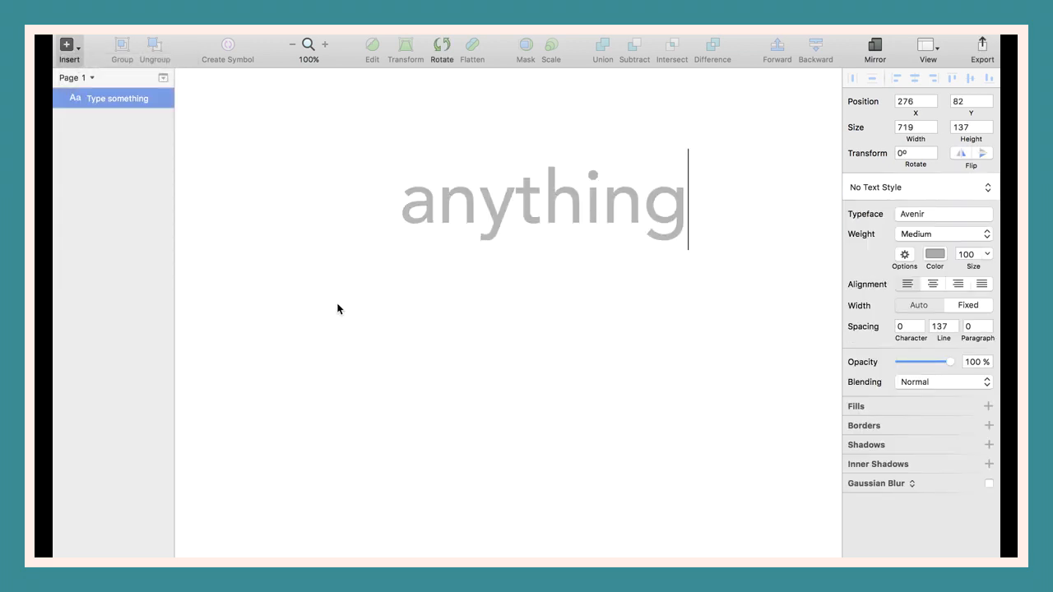
pyautogui.click(340, 299)
pyautogui.moveTo(465, 229); pyautogui.dragTo(388, 195)
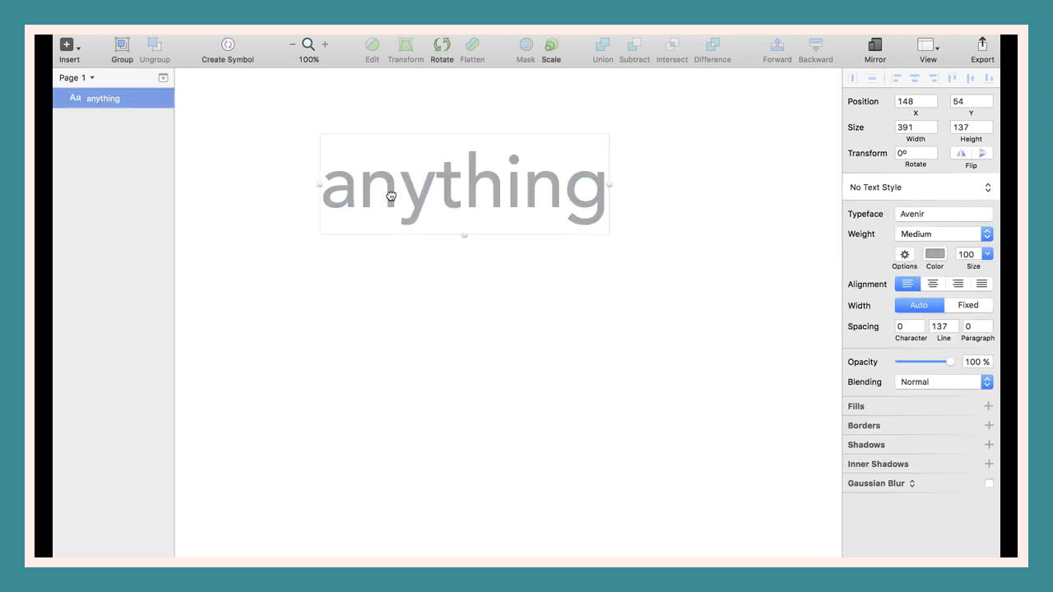
pyautogui.click(420, 285)
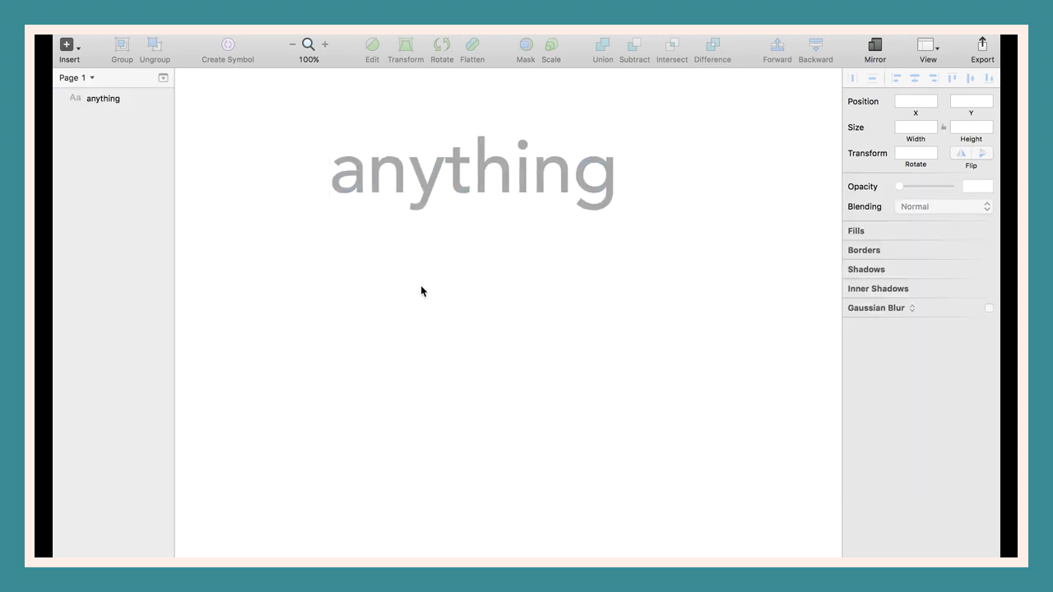
# Add a second text layer reading "another" below the first one, and delete it again.
pyautogui.press('t')
pyautogui.click(421, 284)
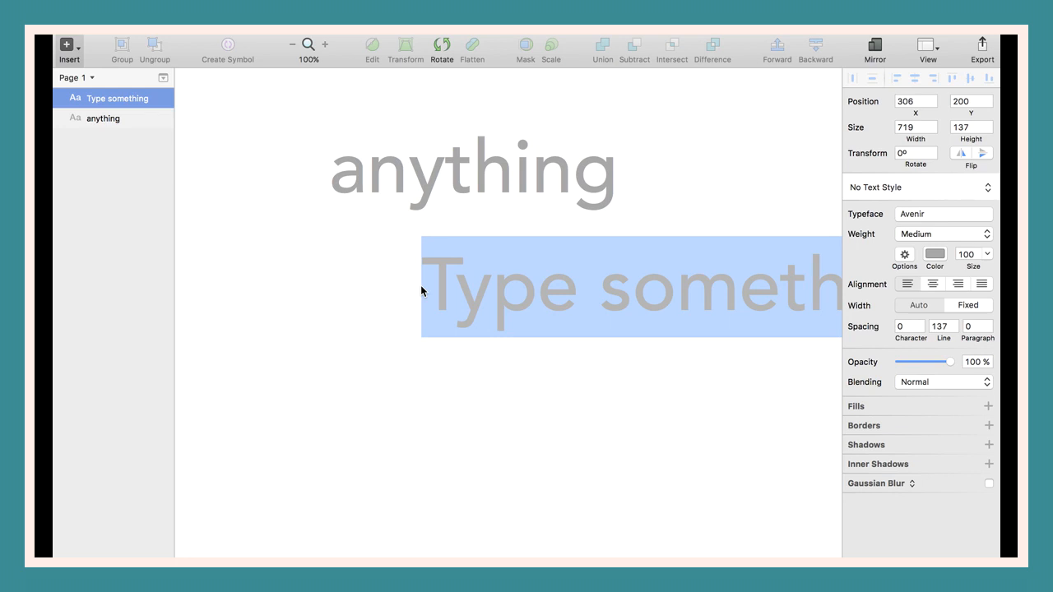
pyautogui.write('another')
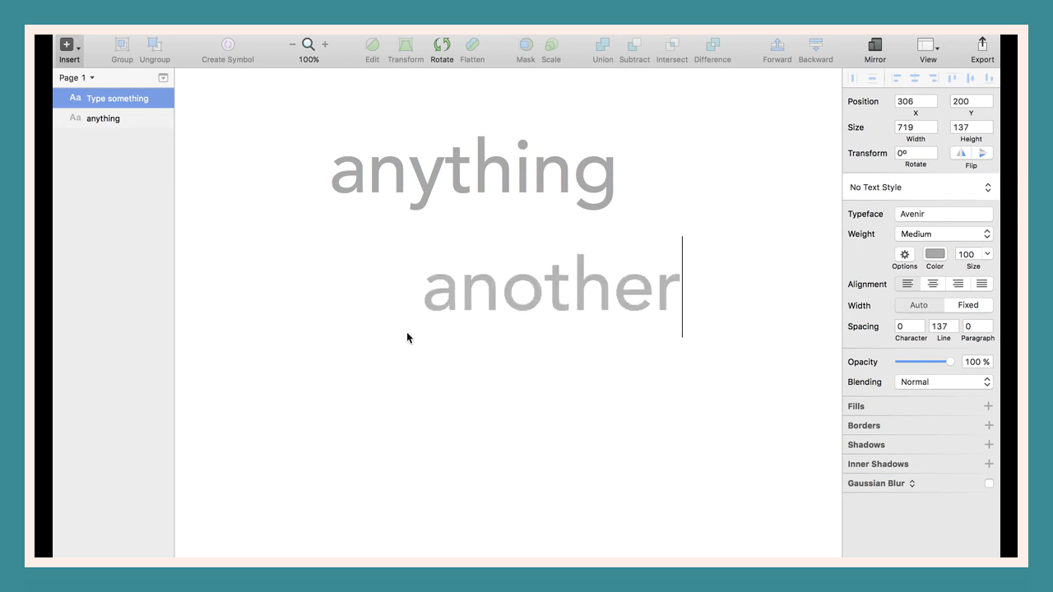
pyautogui.press('Escape')
pyautogui.press('Delete')
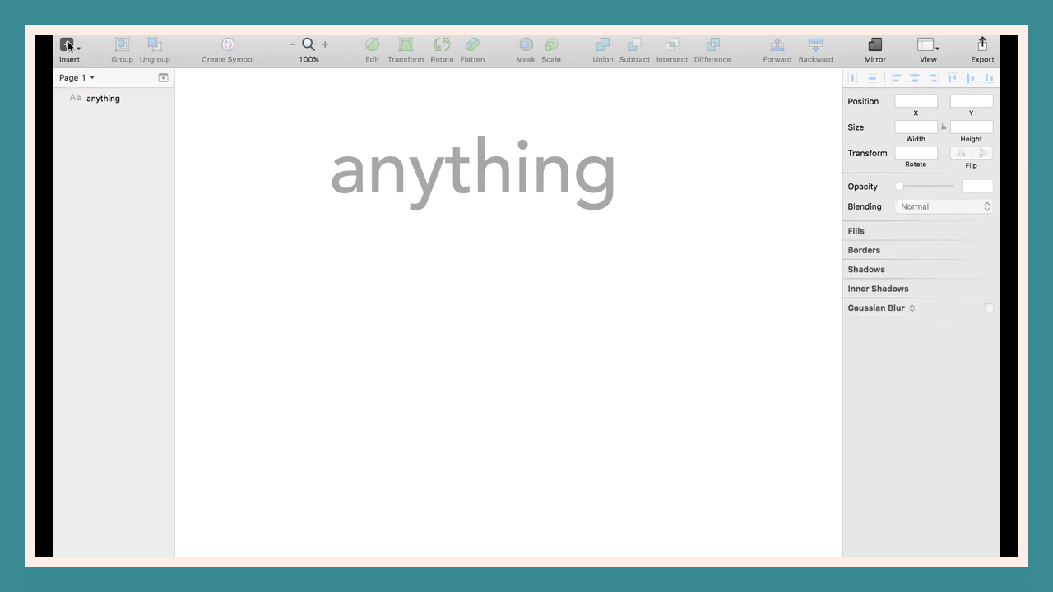
# Draw a rectangle about 410 by 203 px below the "anything" text and move it to about X 172, Y 237.
pyautogui.click(68, 45)
pyautogui.moveTo(126, 109)
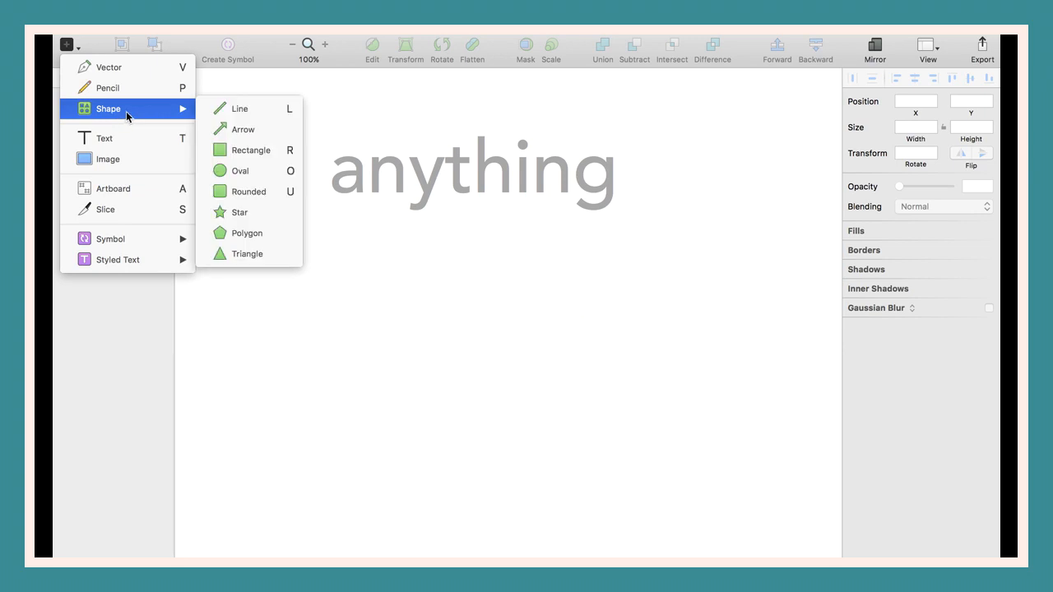
pyautogui.click(241, 157)
pyautogui.moveTo(337, 251); pyautogui.dragTo(640, 401)
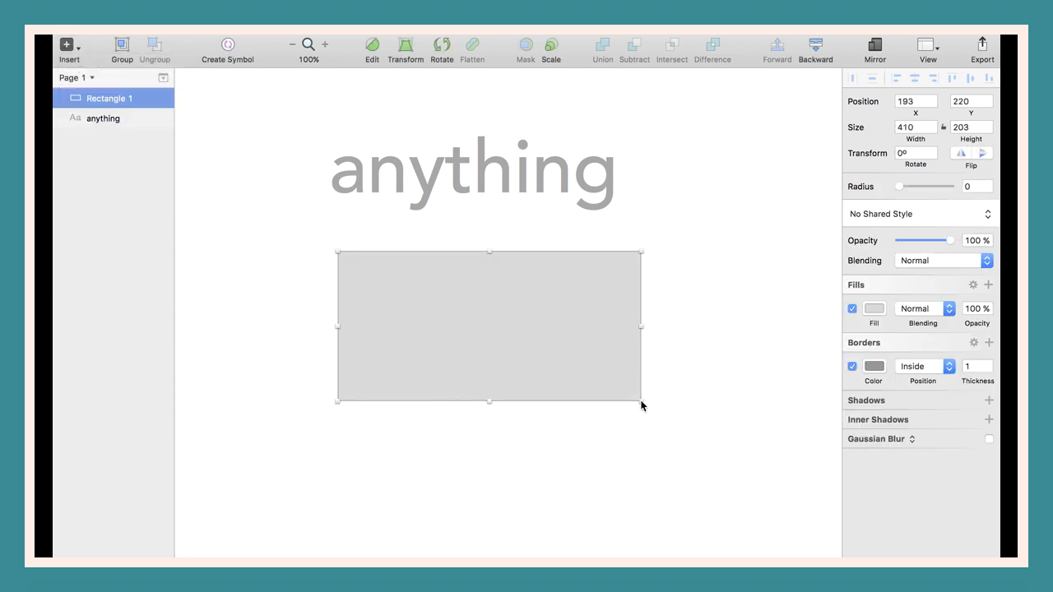
pyautogui.click(710, 376)
pyautogui.moveTo(566, 336)
pyautogui.mouseDown()
pyautogui.moveTo(540, 359)
pyautogui.moveTo(571, 381)
pyautogui.moveTo(556, 350)
pyautogui.mouseUp()
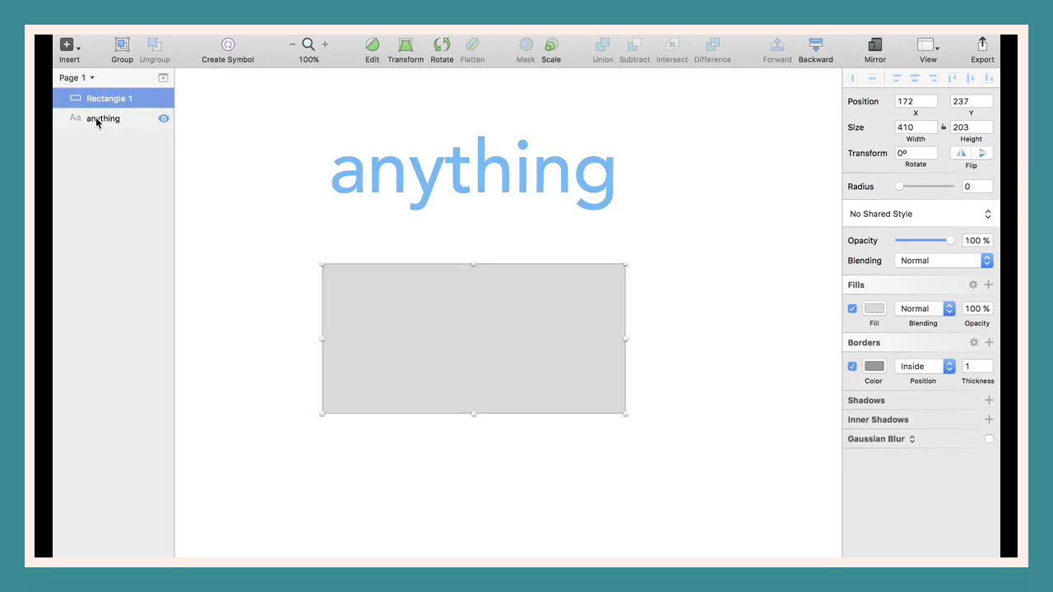
# Select the text and the rectangle individually and both together, and clear the selection.
pyautogui.click(304, 201)
pyautogui.click(370, 191)
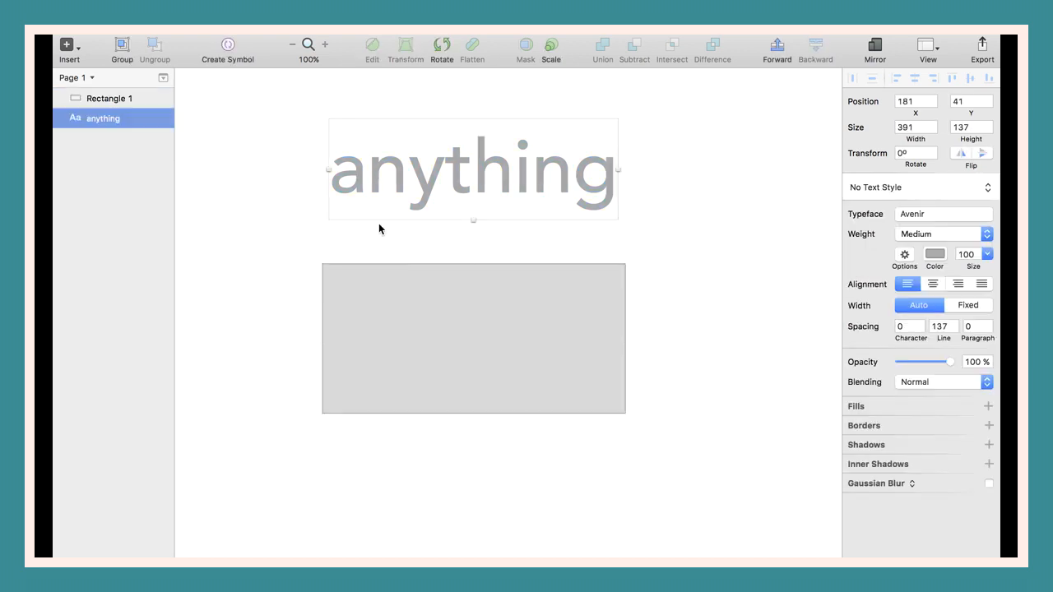
pyautogui.click(408, 350)
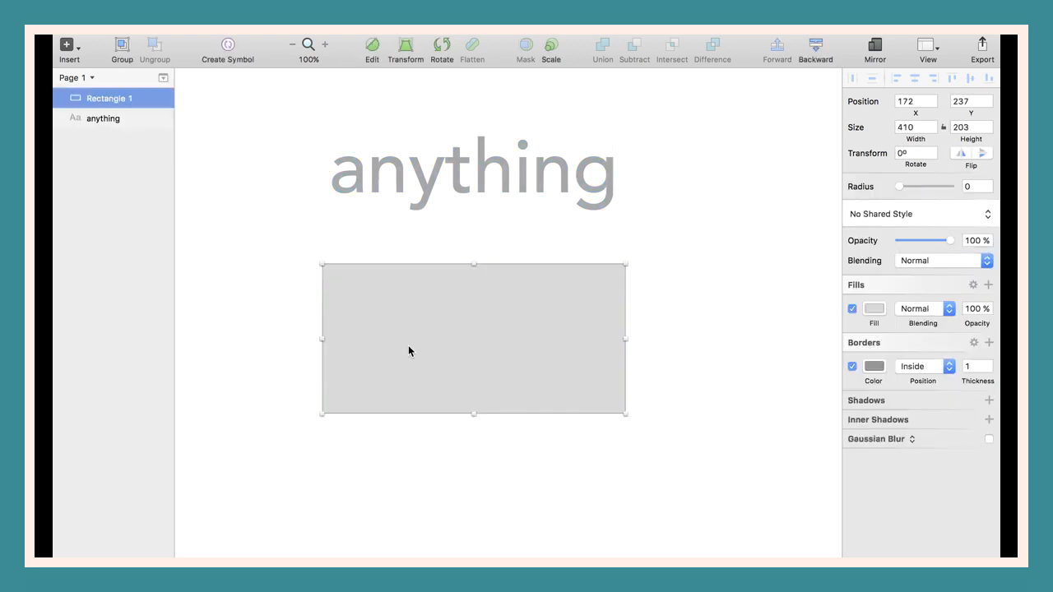
pyautogui.click(381, 177)
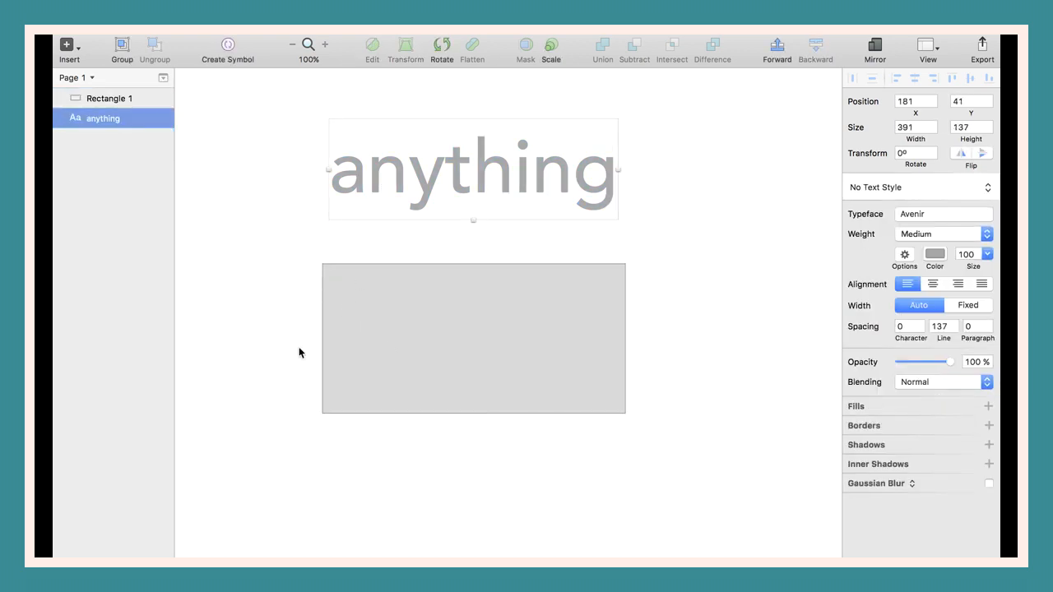
pyautogui.keyDown('shift'); pyautogui.click(416, 328); pyautogui.keyUp('shift')
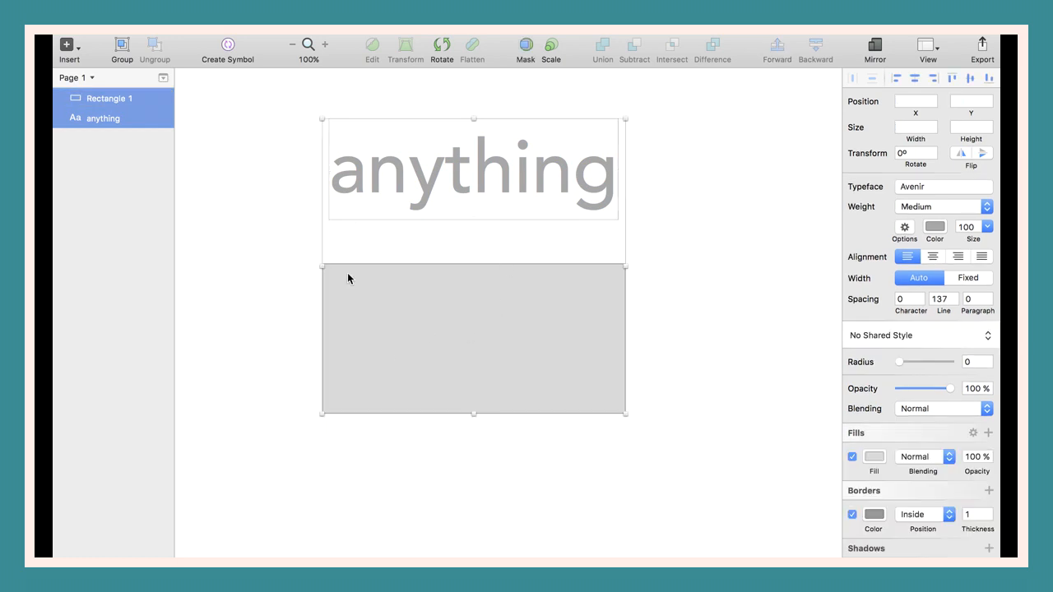
pyautogui.click(285, 270)
pyautogui.click(404, 187)
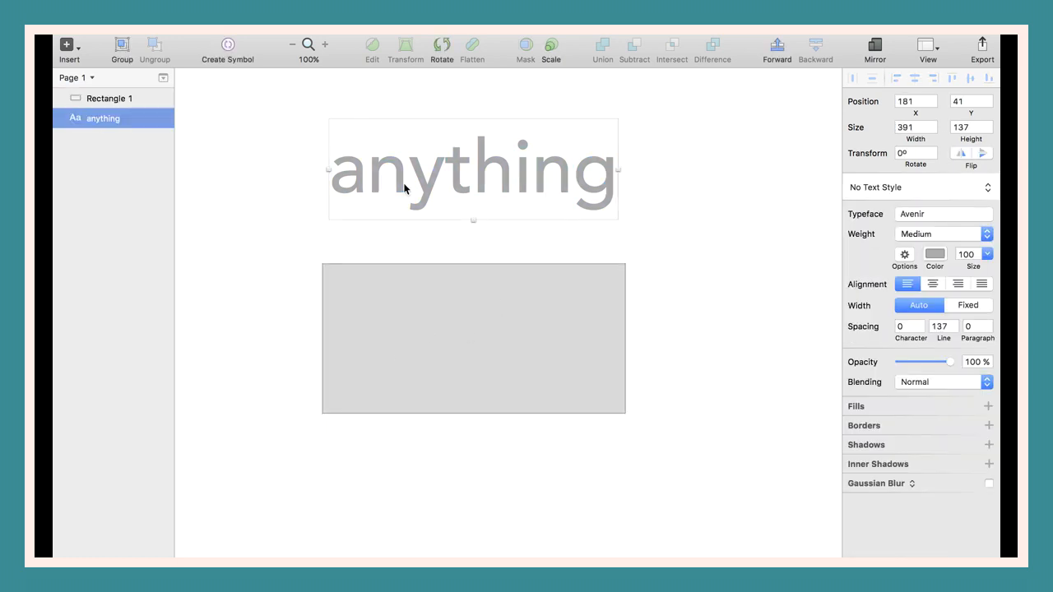
pyautogui.keyDown('shift'); pyautogui.click(418, 322); pyautogui.keyUp('shift')
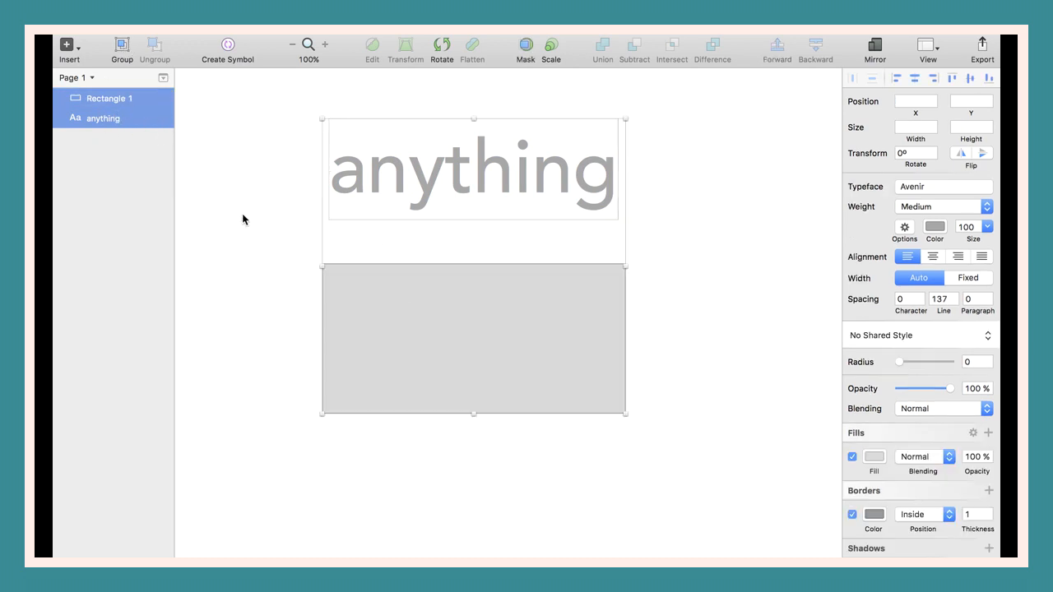
pyautogui.click(271, 231)
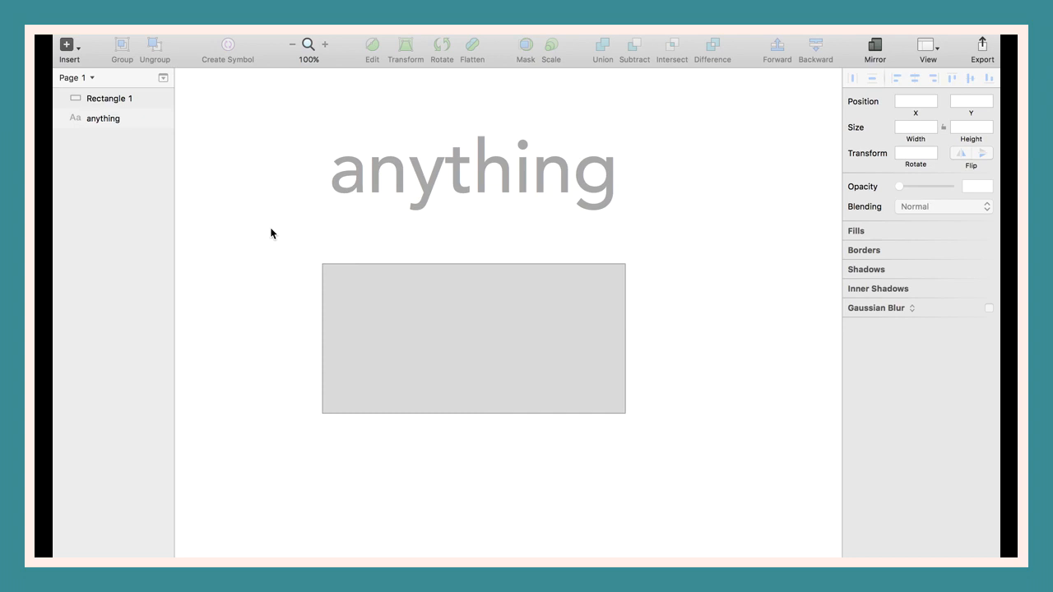
# Set the "anything" text to size 50 and colour it red (FF0000).
pyautogui.click(455, 171)
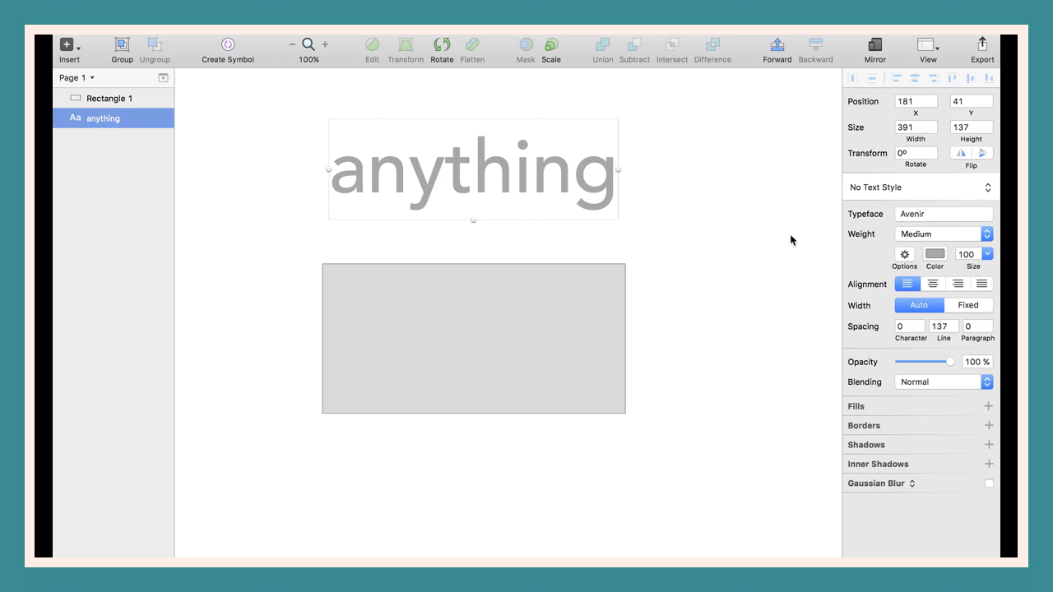
pyautogui.click(972, 256)
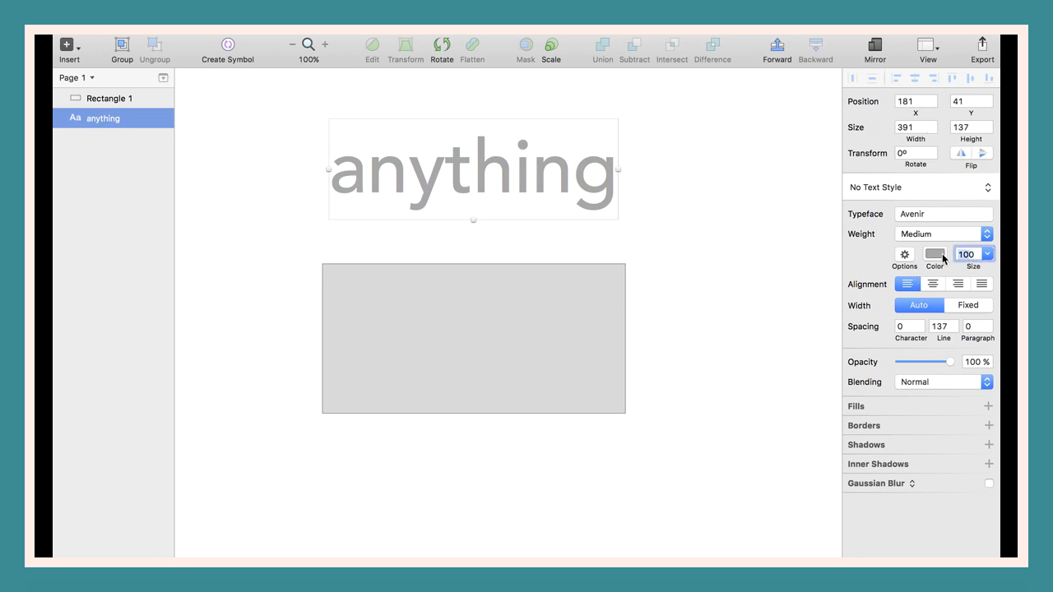
pyautogui.write('50')
pyautogui.press('Return')
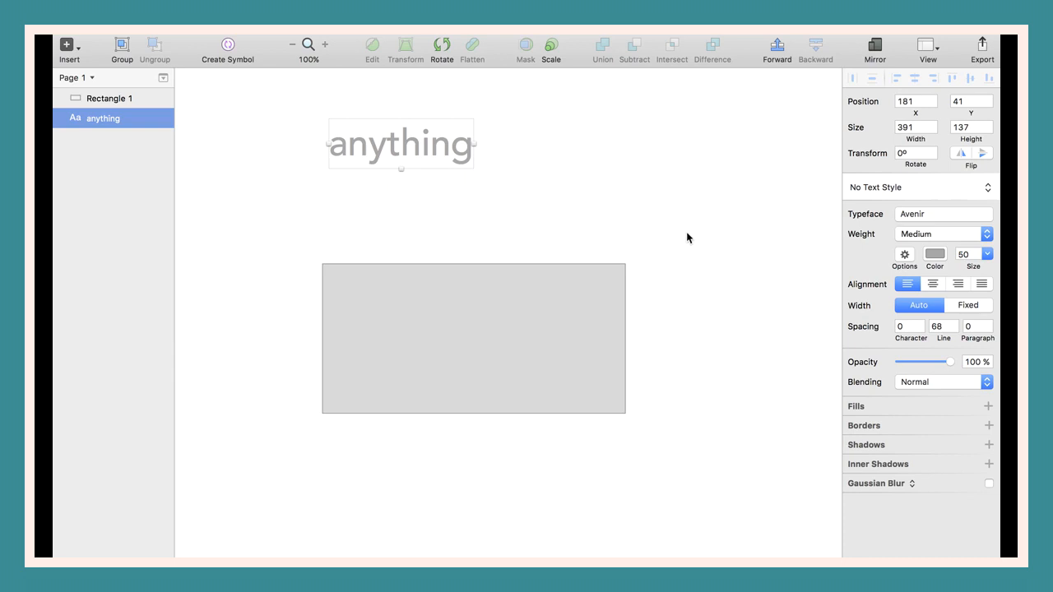
pyautogui.click(935, 254)
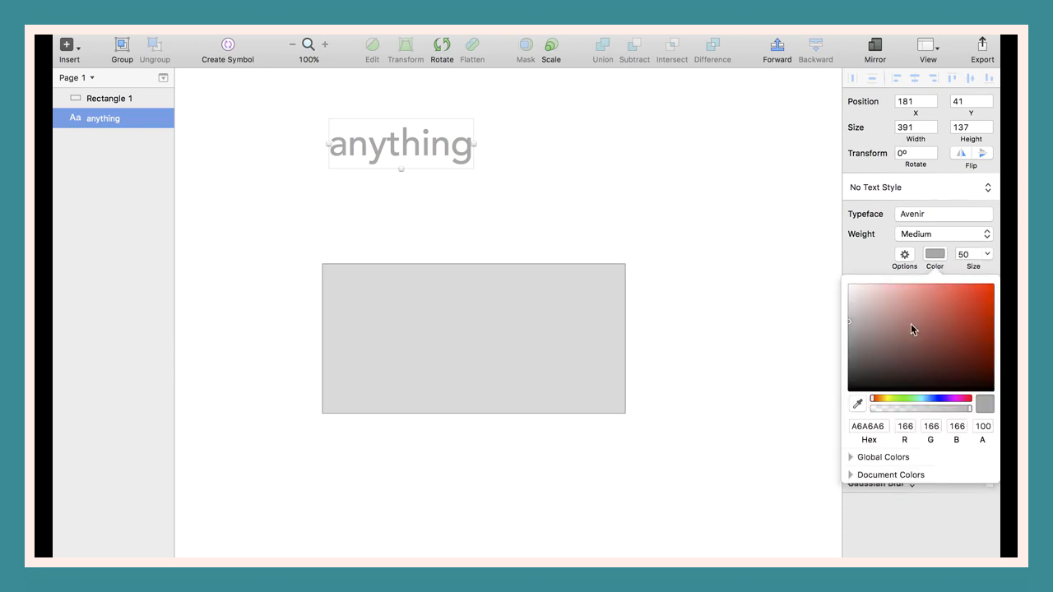
pyautogui.moveTo(911, 326); pyautogui.dragTo(994, 285)
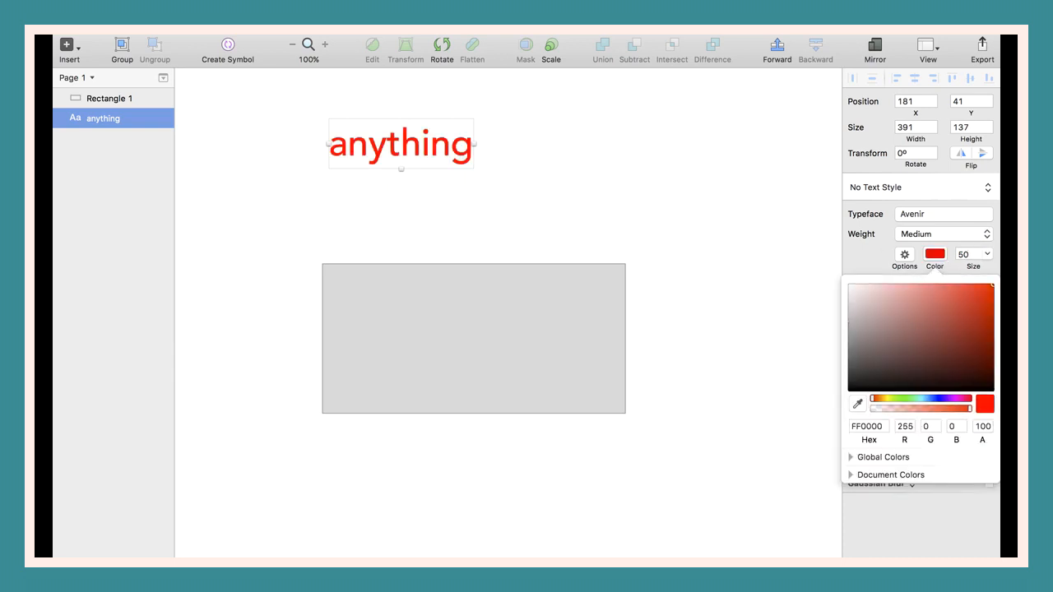
pyautogui.click(886, 226)
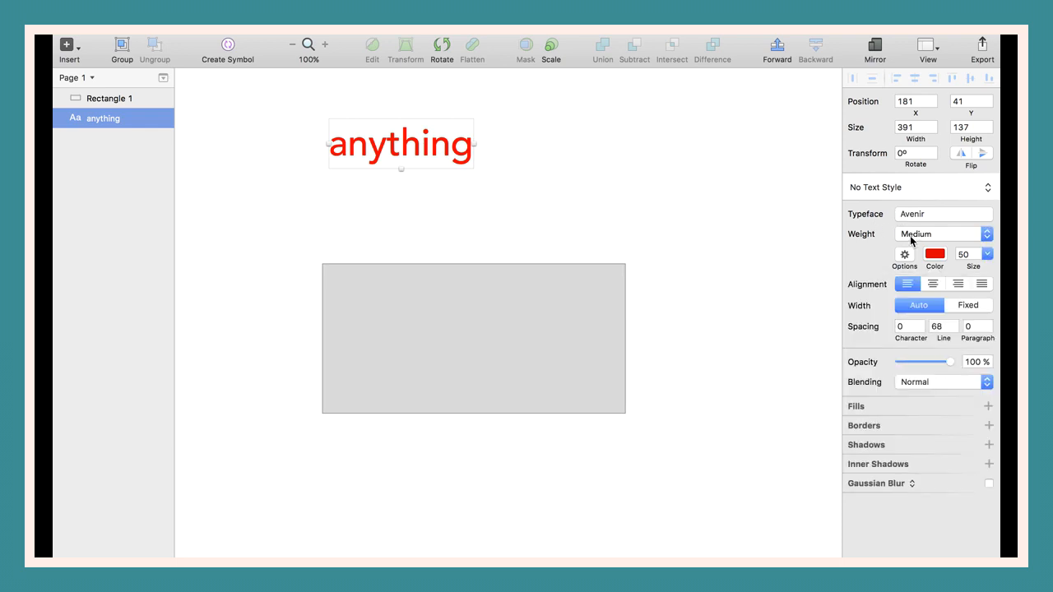
# Move the rectangle up to about X 141, Y 171 and fill it with light red (F24040).
pyautogui.click(720, 274)
pyautogui.moveTo(567, 314); pyautogui.dragTo(543, 268)
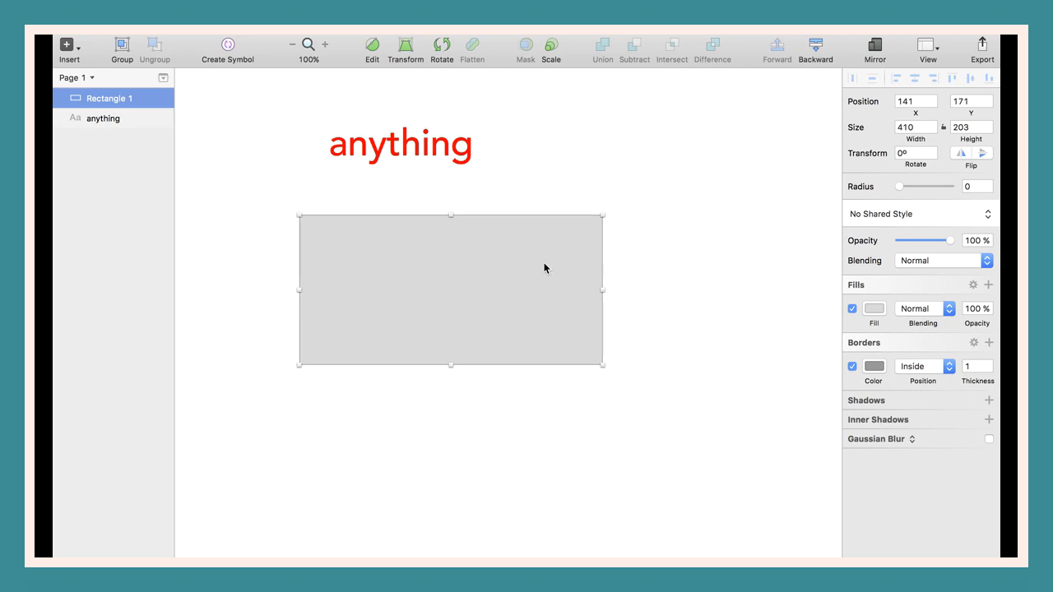
pyautogui.click(874, 309)
pyautogui.click(917, 371)
pyautogui.click(954, 362)
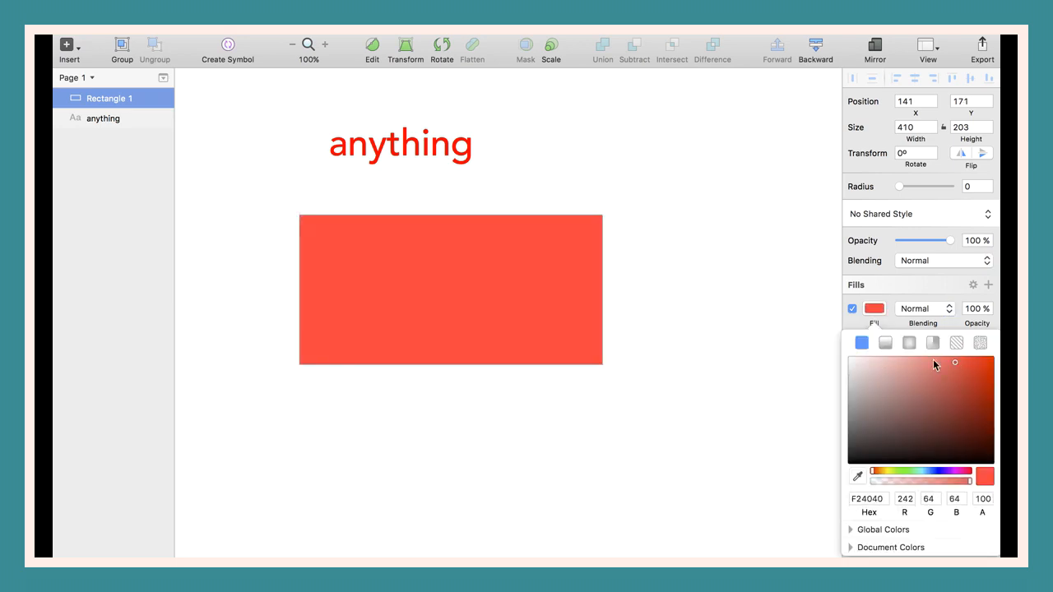
pyautogui.click(857, 326)
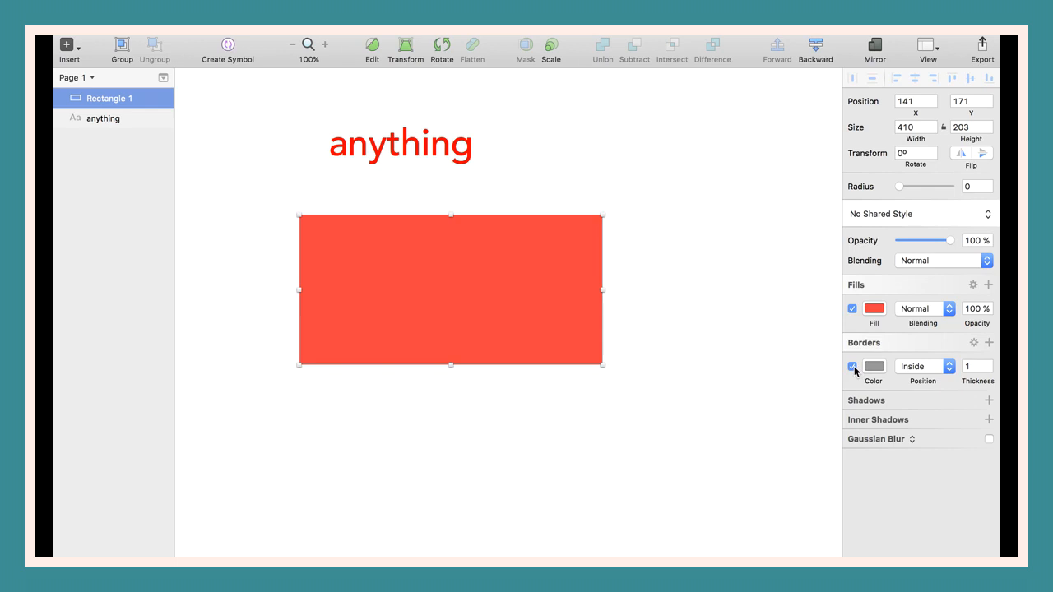
pyautogui.moveTo(899, 186)
pyautogui.mouseDown()
pyautogui.moveTo(931, 185)
pyautogui.moveTo(897, 193)
pyautogui.mouseUp()
pyautogui.click(685, 216)
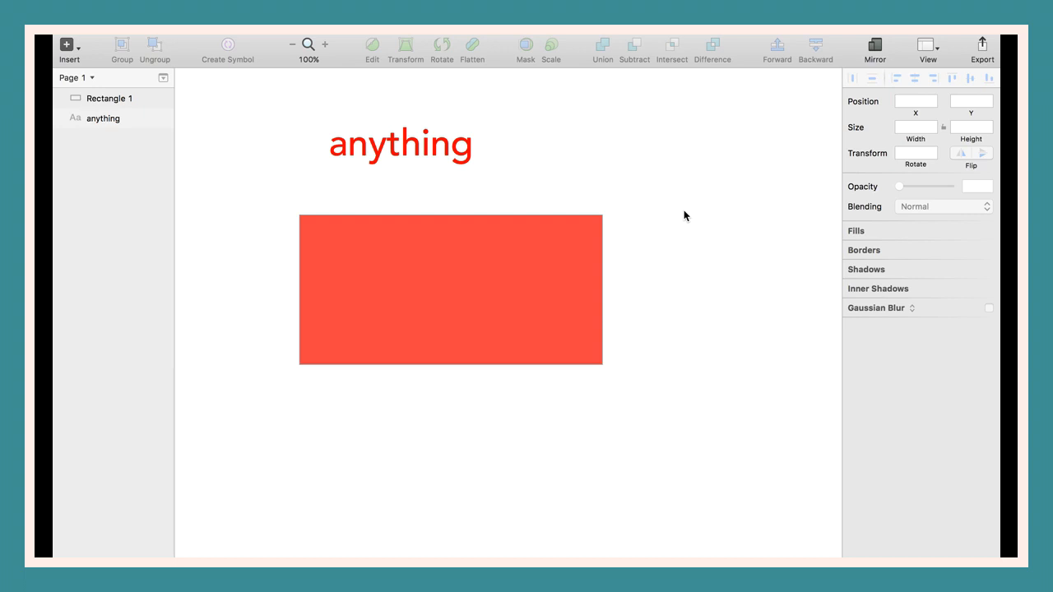
# Delete the "anything" text and the red rectangle together to clear the canvas.
pyautogui.moveTo(287, 101); pyautogui.dragTo(515, 334)
pyautogui.press('Delete')
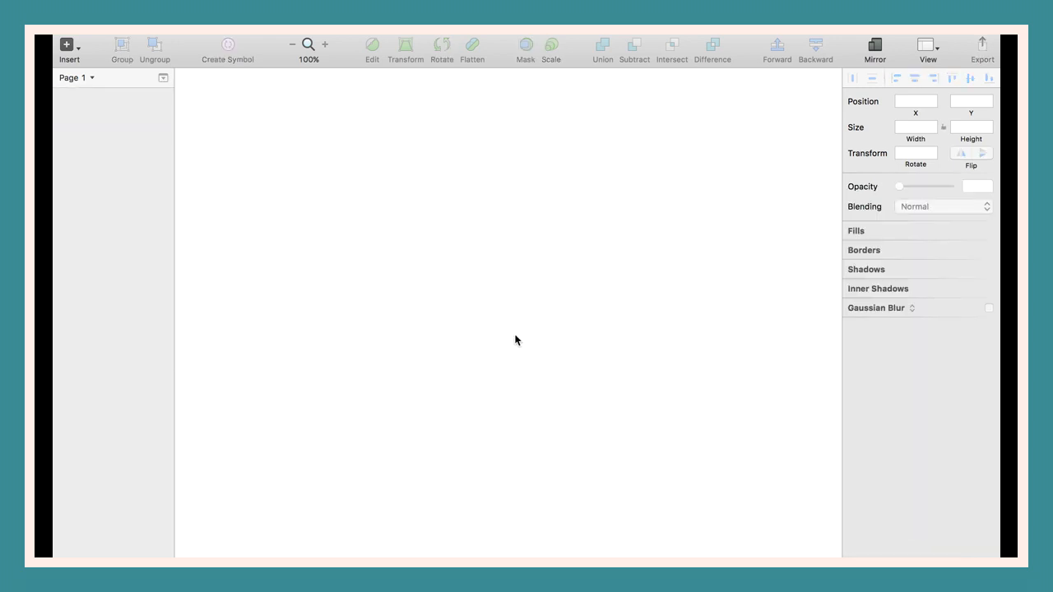
# Insert a Desktop HD artboard of 1440 x 1024 px from the Responsive Web Design presets.
pyautogui.click(70, 46)
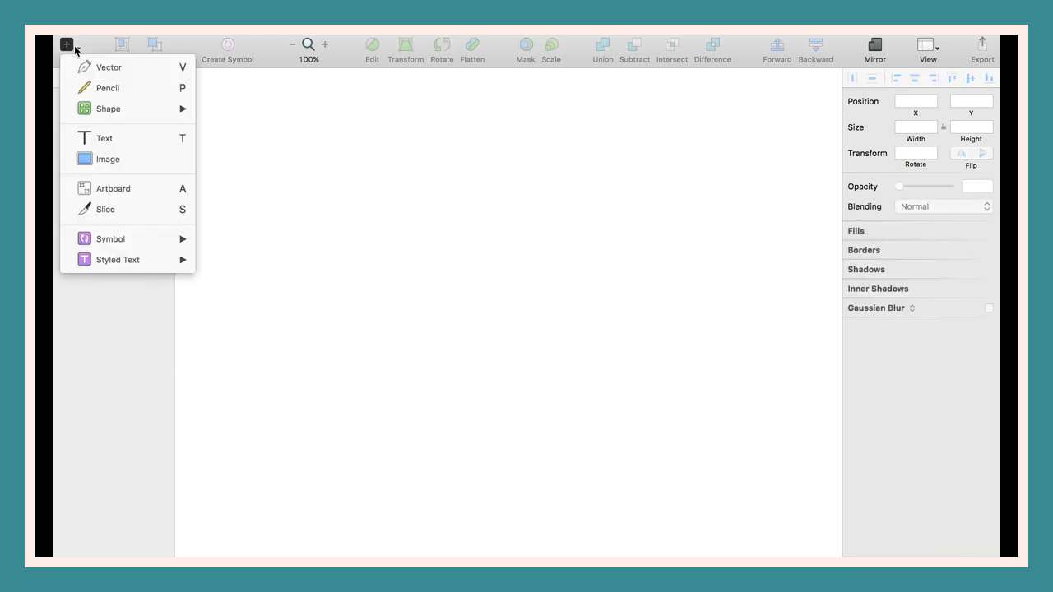
pyautogui.click(131, 189)
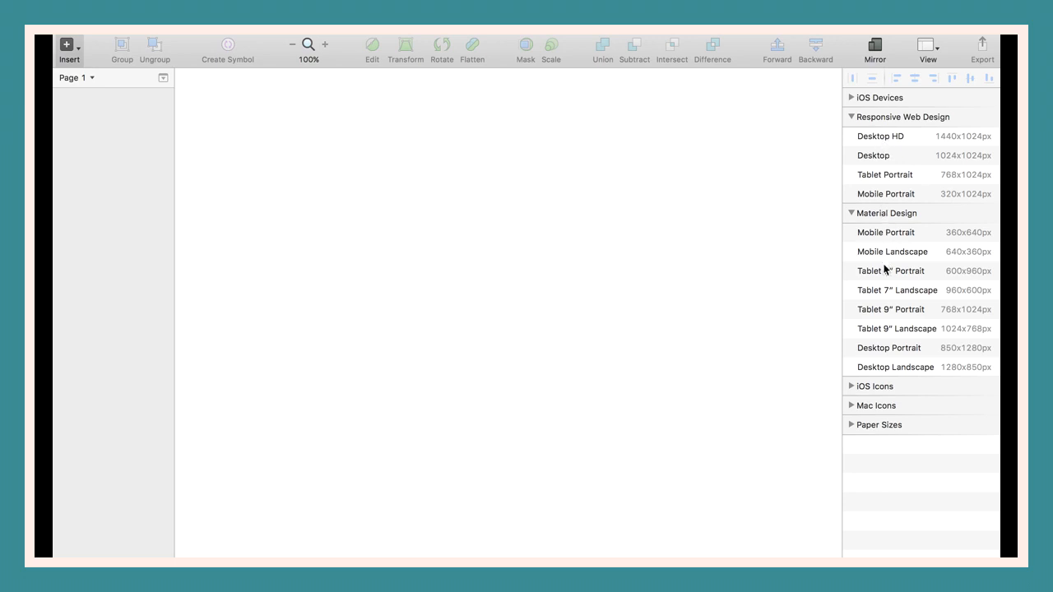
pyautogui.click(879, 137)
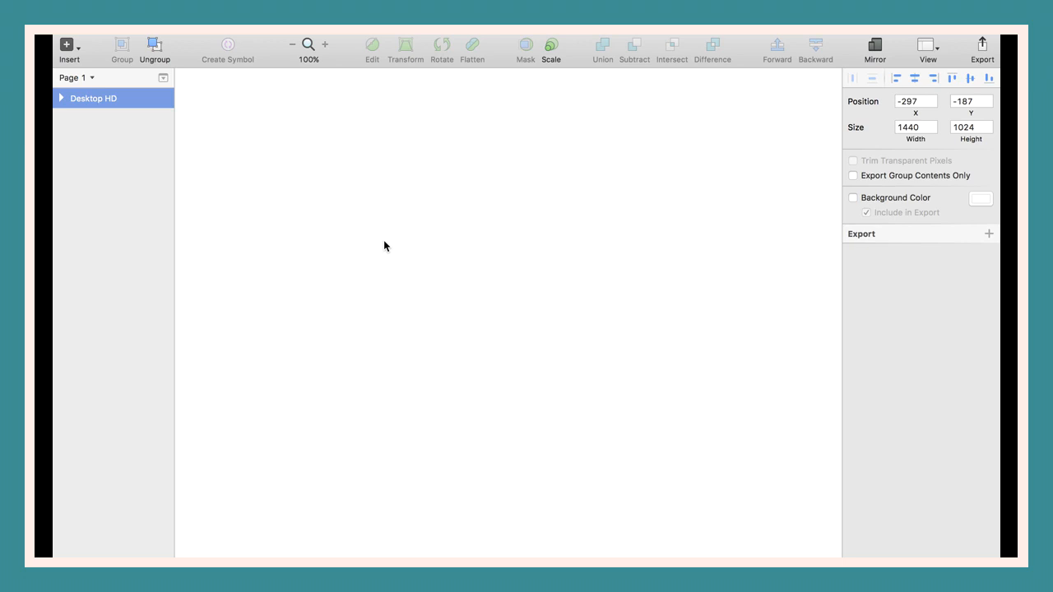
pyautogui.press('super+1')
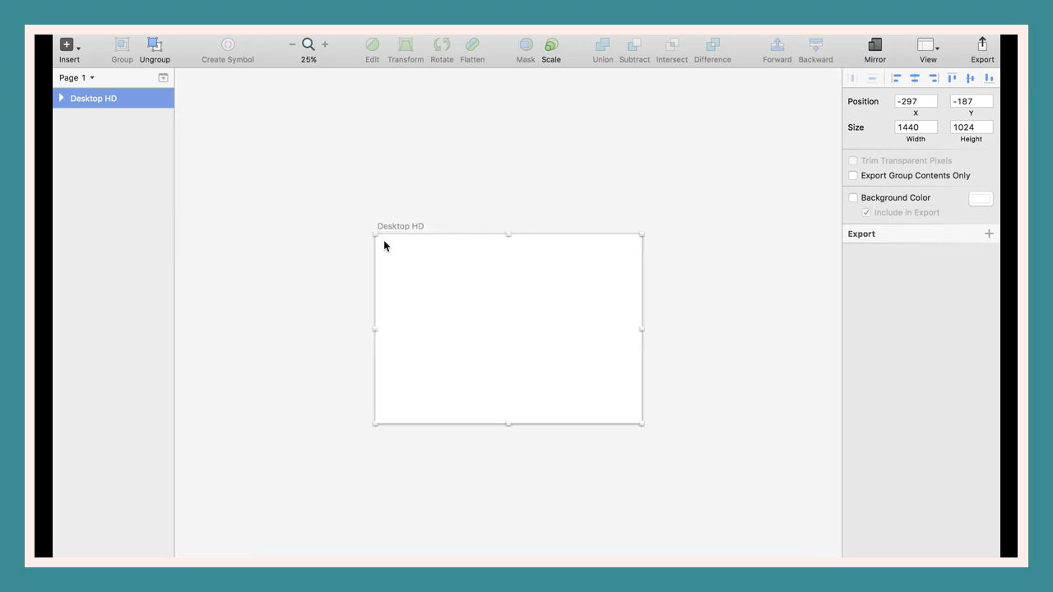
pyautogui.press('super+plus')
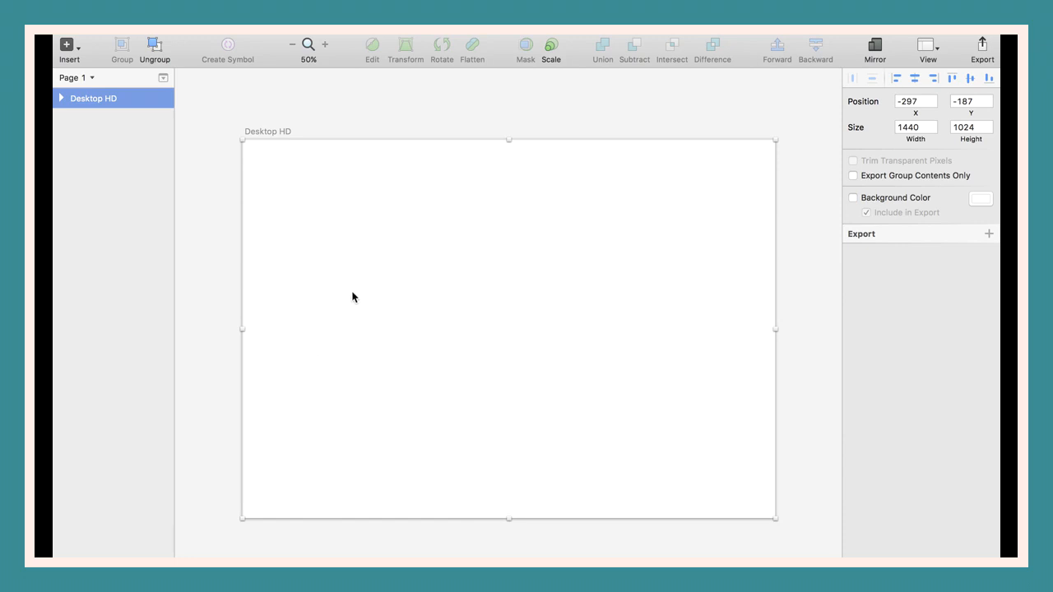
# Rename the Desktop HD artboard as "home".
pyautogui.doubleClick(97, 97)
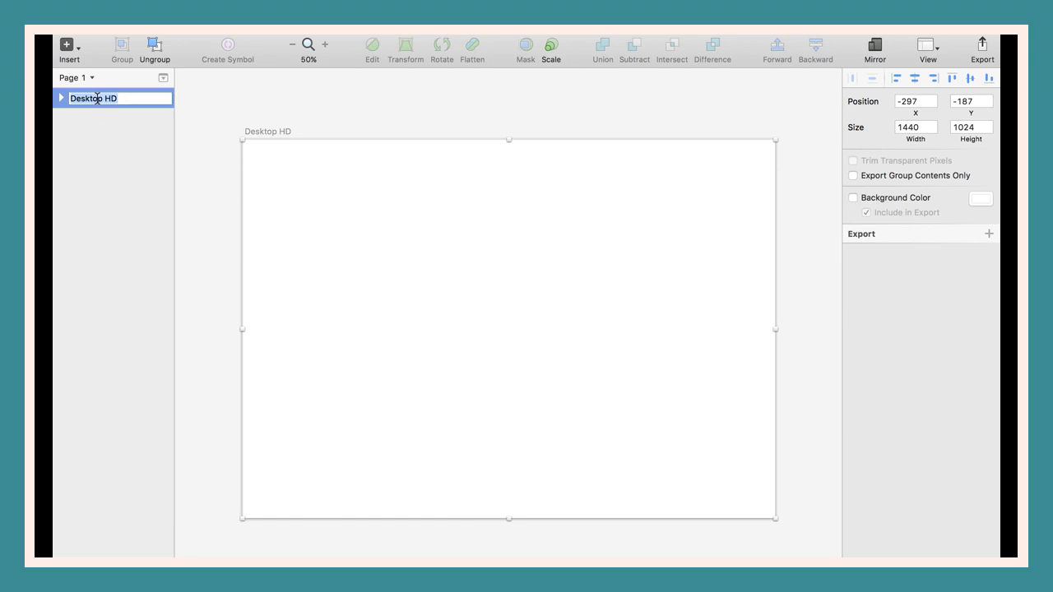
pyautogui.write('home')
pyautogui.click(105, 173)
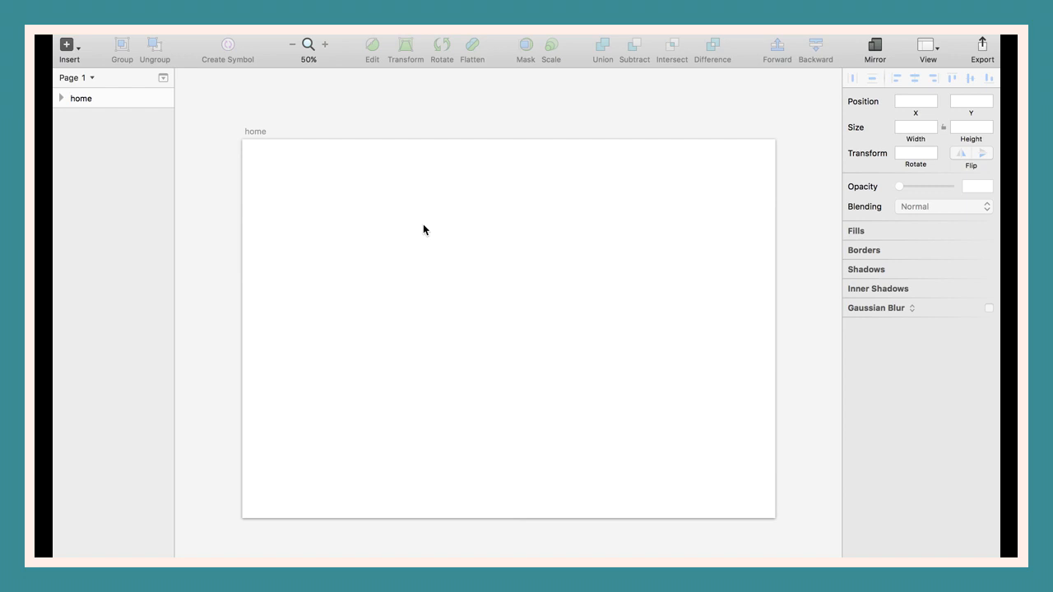
# Draw a header rectangle about 1407 x 102 px starting from the top-left corner of the home artboard.
pyautogui.click(72, 47)
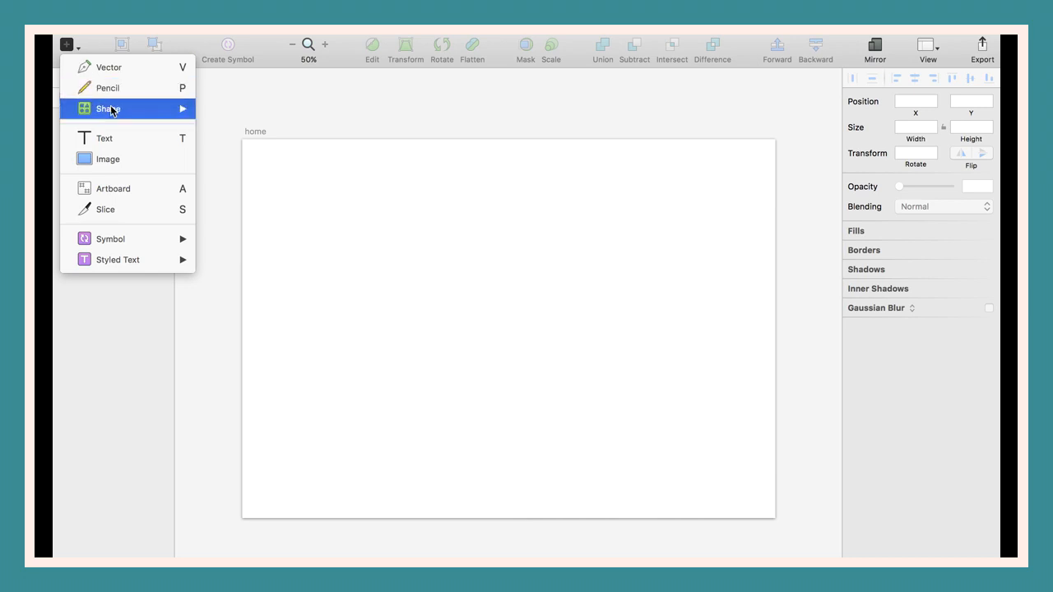
pyautogui.moveTo(111, 110)
pyautogui.click(221, 149)
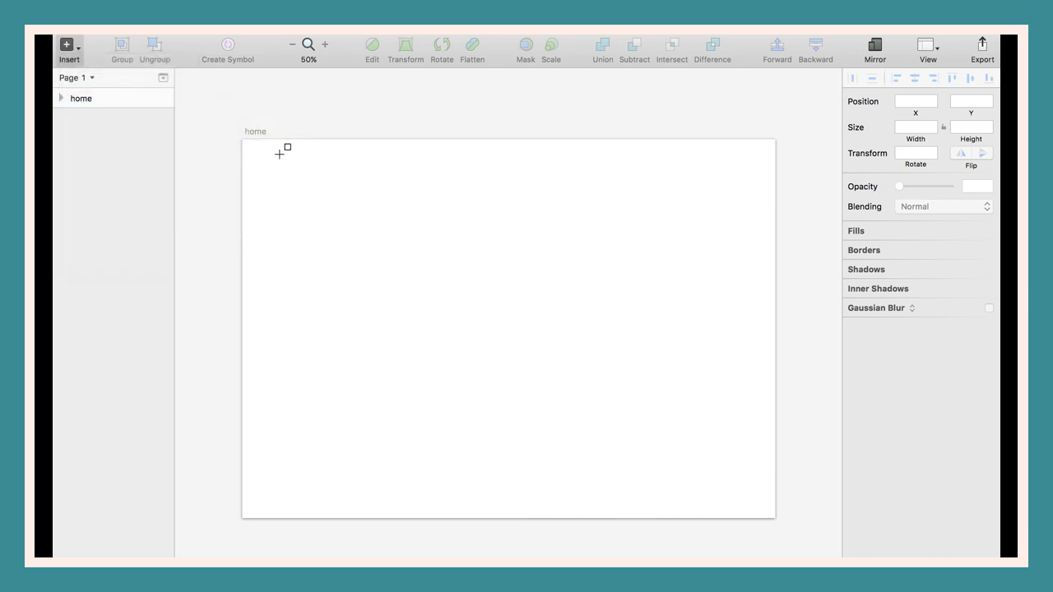
pyautogui.moveTo(247, 141); pyautogui.dragTo(762, 176)
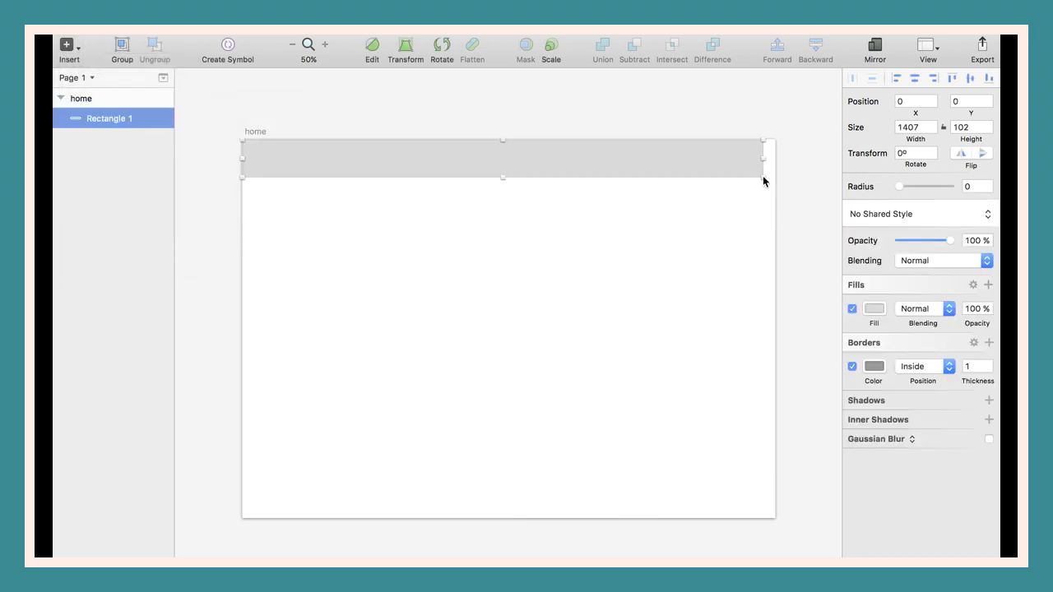
# Set the header rectangle's width to 1440 px and its height to 60 px.
pyautogui.click(727, 252)
pyautogui.click(648, 167)
pyautogui.click(908, 127)
pyautogui.write('1440')
pyautogui.press('Return')
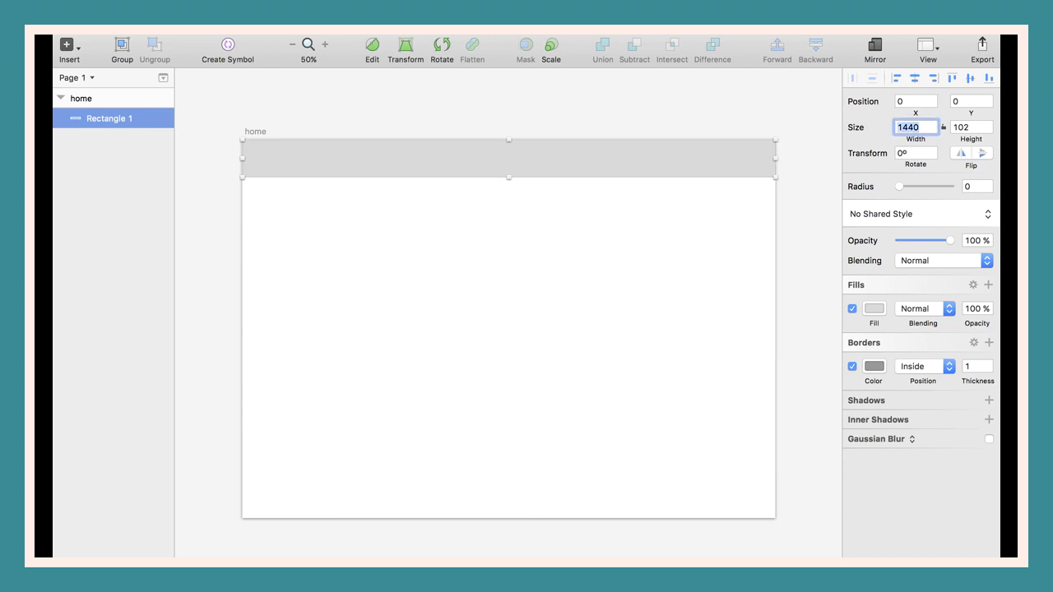
pyautogui.click(967, 128)
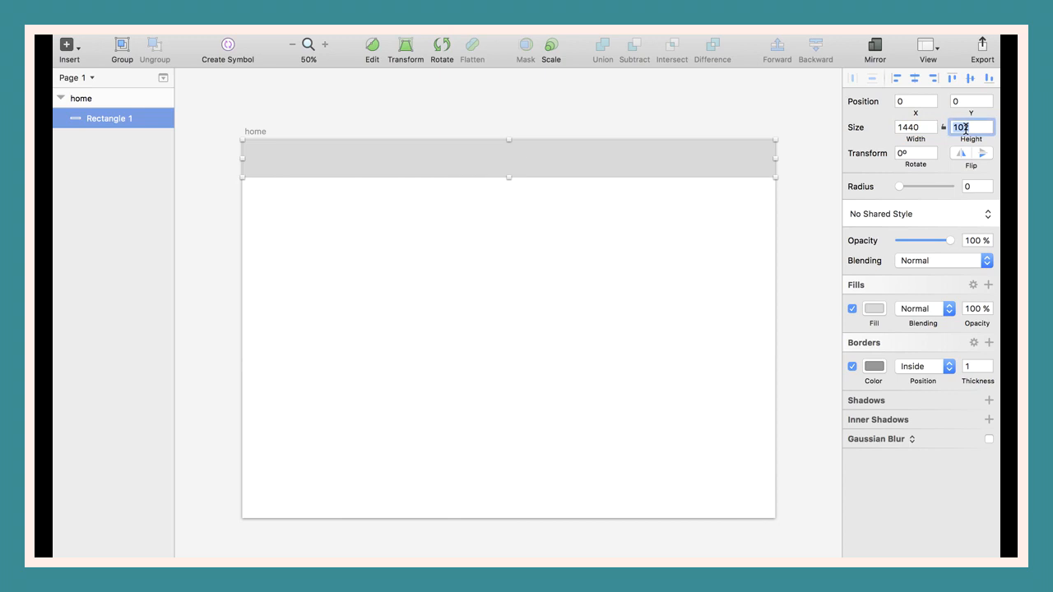
pyautogui.write('60')
pyautogui.press('Return')
pyautogui.click(691, 201)
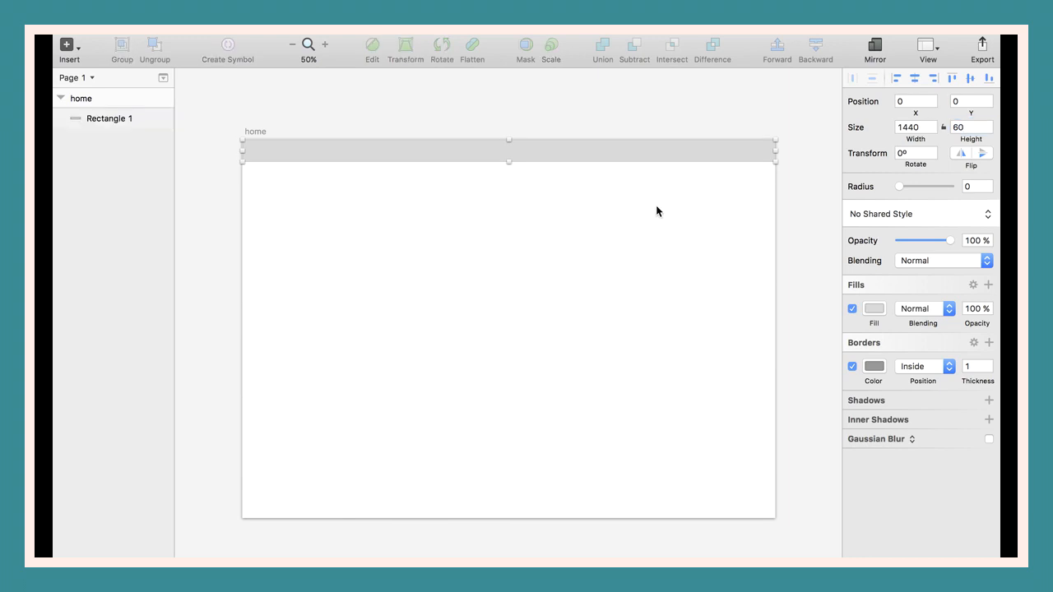
pyautogui.click(663, 158)
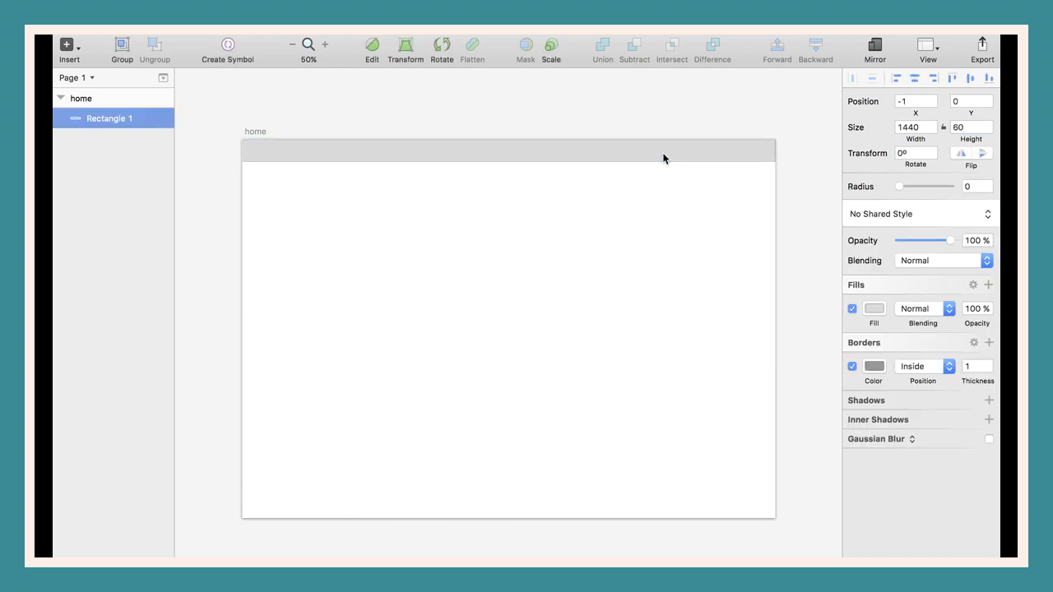
pyautogui.click(646, 196)
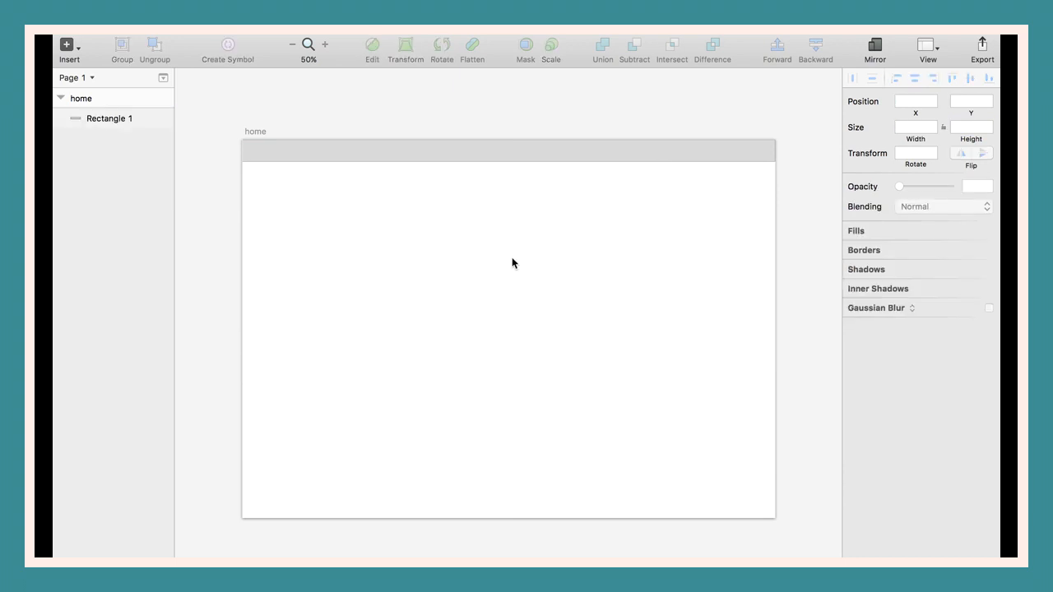
# Enable a background color on the home artboard and set it to light gray (F6F6F6).
pyautogui.click(89, 104)
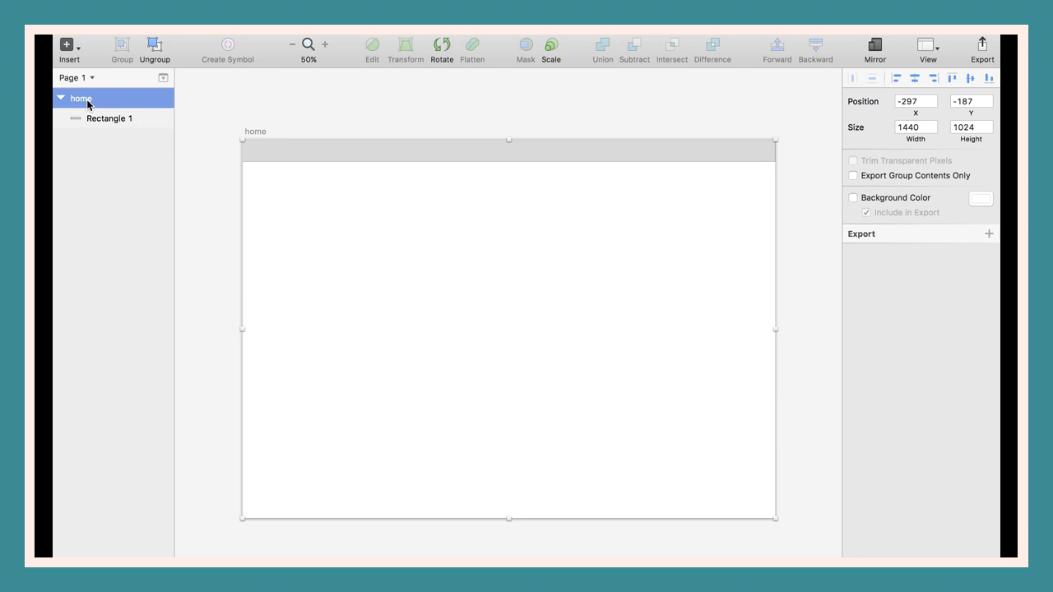
pyautogui.click(853, 197)
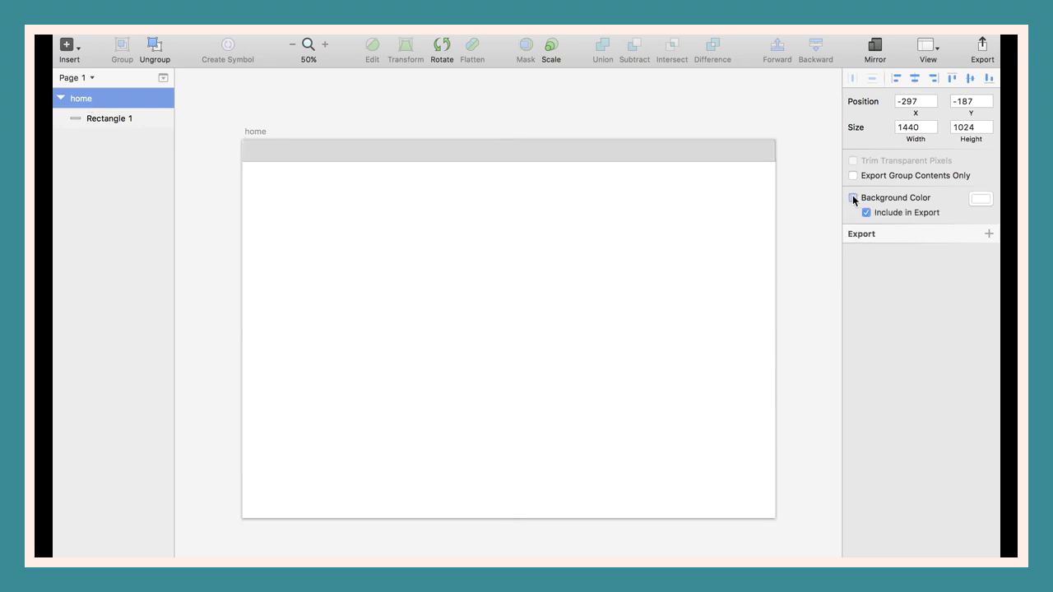
pyautogui.click(978, 199)
pyautogui.moveTo(865, 256); pyautogui.dragTo(846, 236)
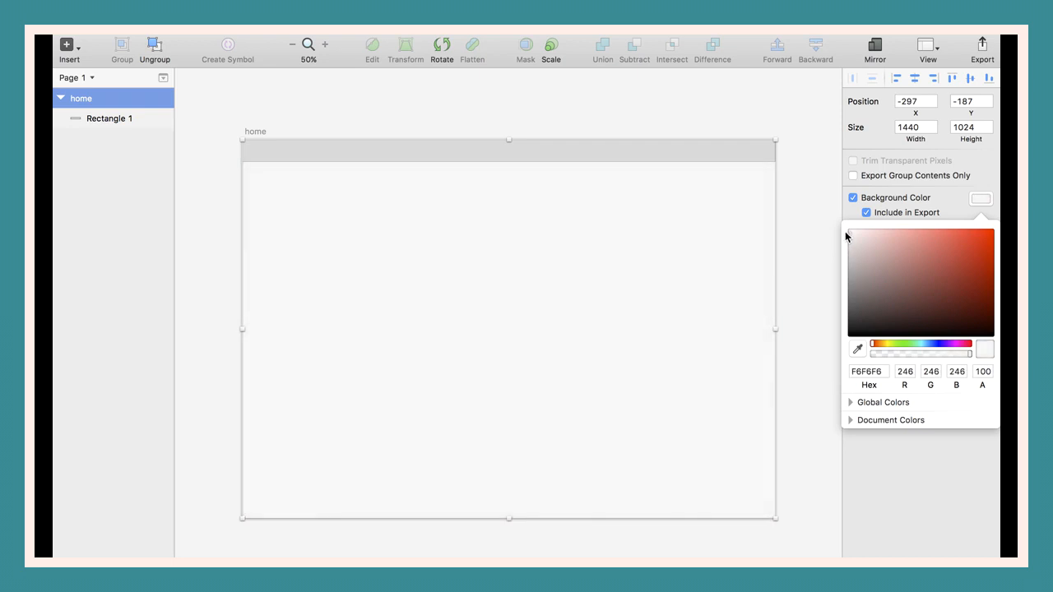
# Fill the header rectangle with white (FFFFFF) and turn off its border.
pyautogui.click(631, 144)
pyautogui.click(875, 308)
pyautogui.moveTo(872, 366); pyautogui.dragTo(840, 357)
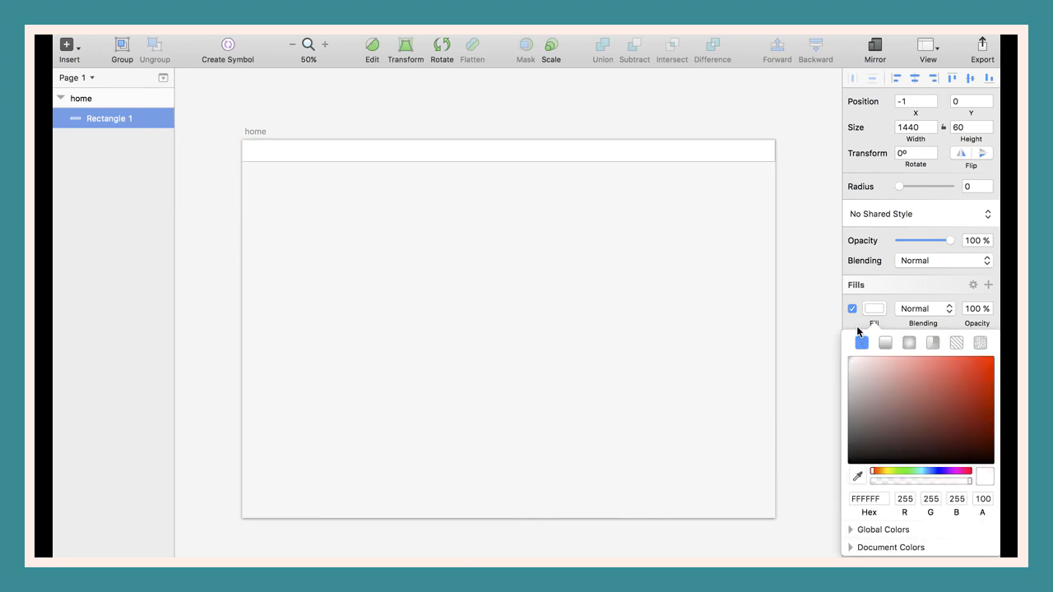
pyautogui.click(856, 326)
pyautogui.click(852, 366)
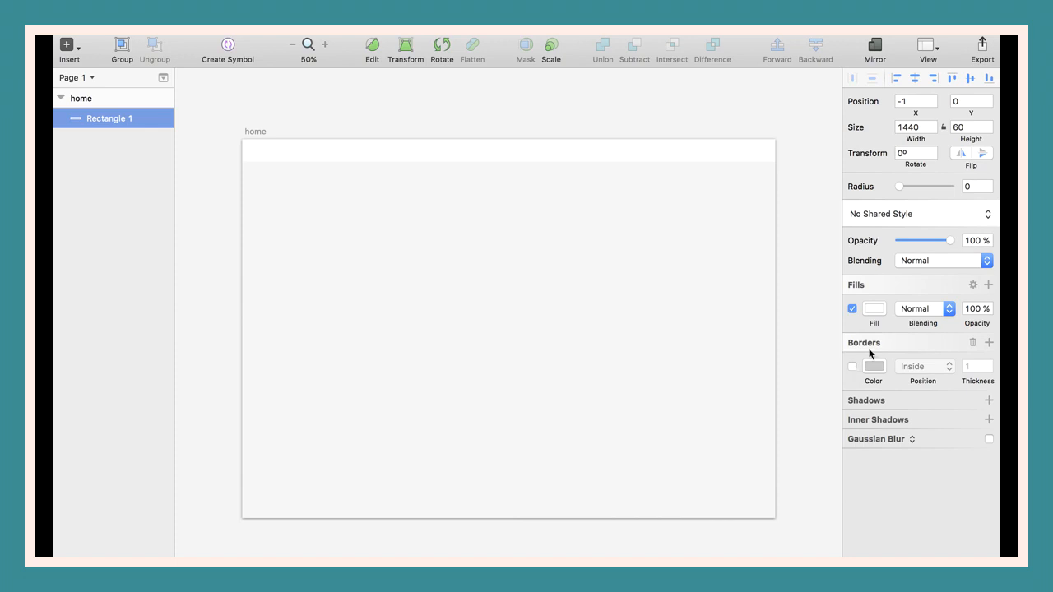
# Add a shadow to the header rectangle in black (000000) at 14% opacity.
pyautogui.click(874, 400)
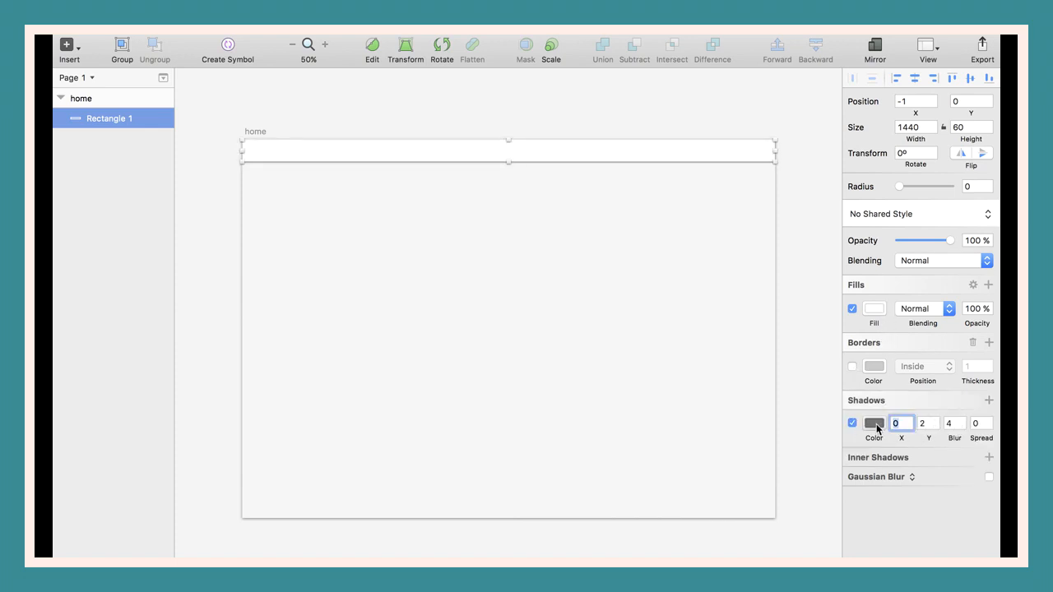
pyautogui.click(874, 423)
pyautogui.moveTo(919, 465); pyautogui.dragTo(885, 467)
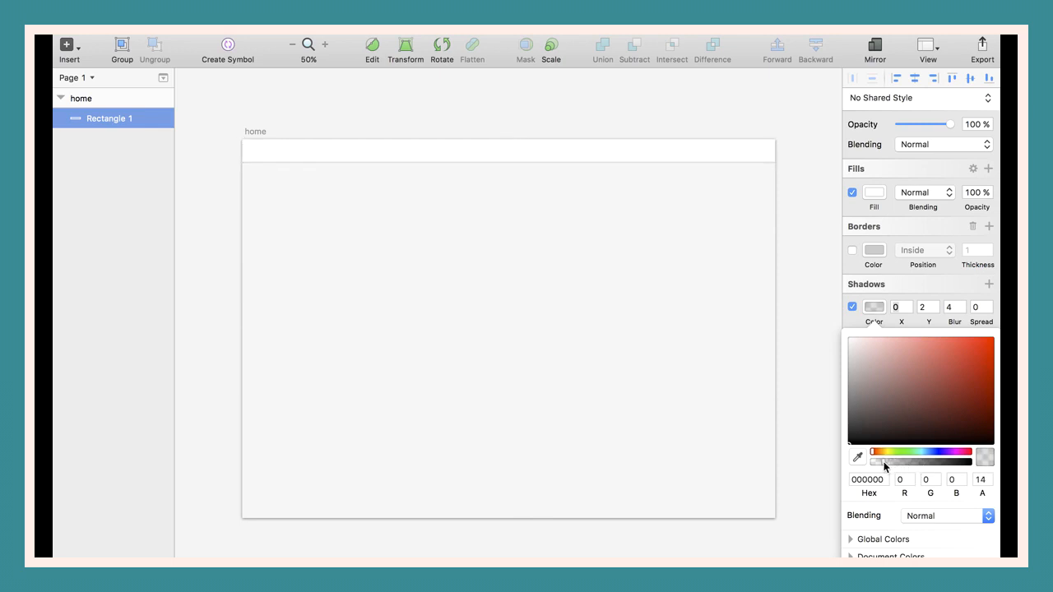
pyautogui.click(662, 399)
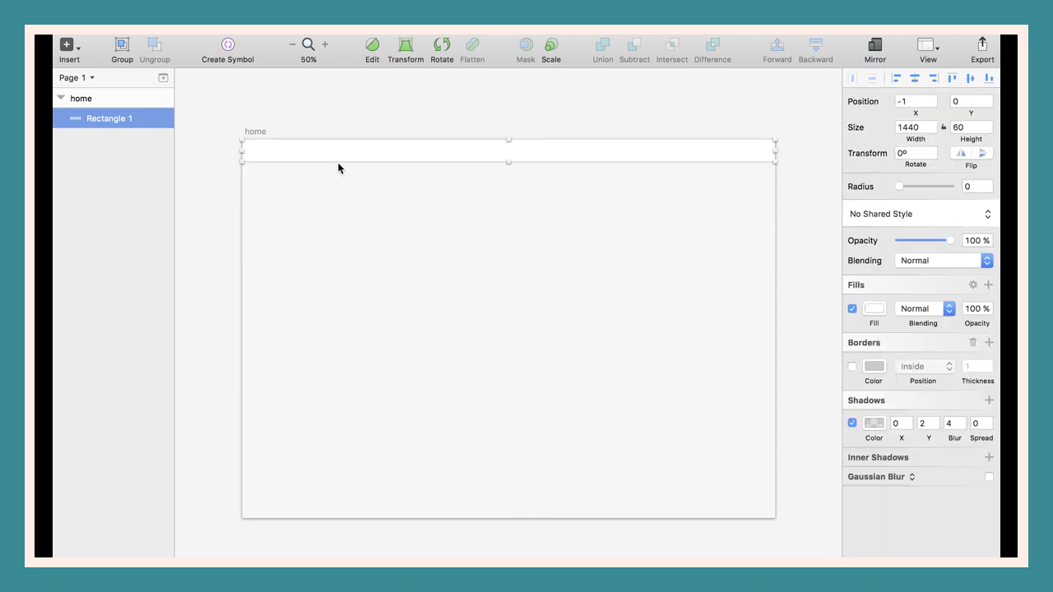
# Draw a borderless circle about 38 x 38 px near the header's right end, at about X 1279, Y 11.
pyautogui.click(447, 248)
pyautogui.press('super+0')
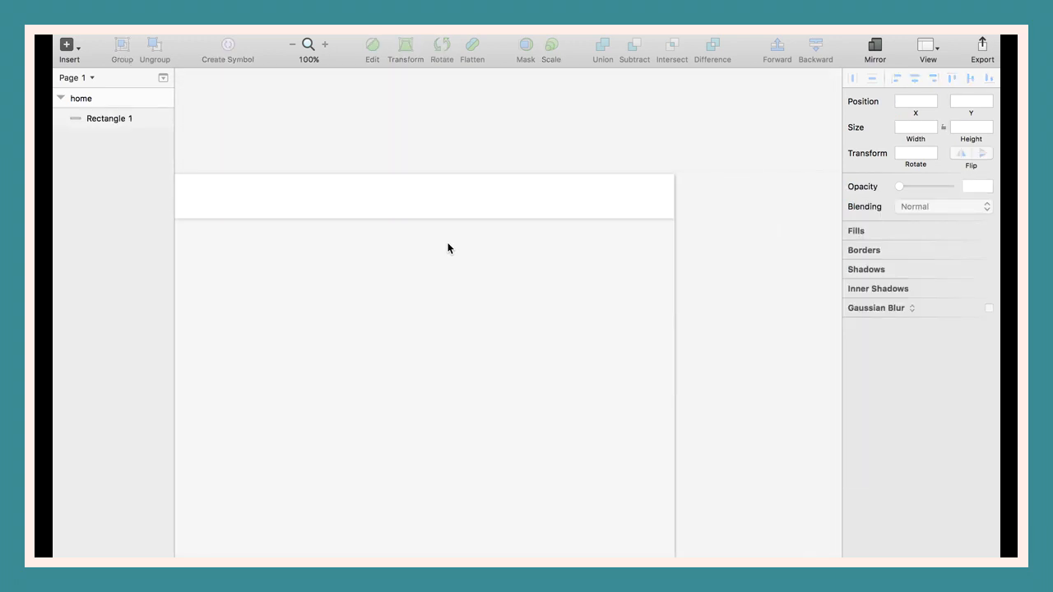
pyautogui.click(72, 47)
pyautogui.moveTo(103, 108)
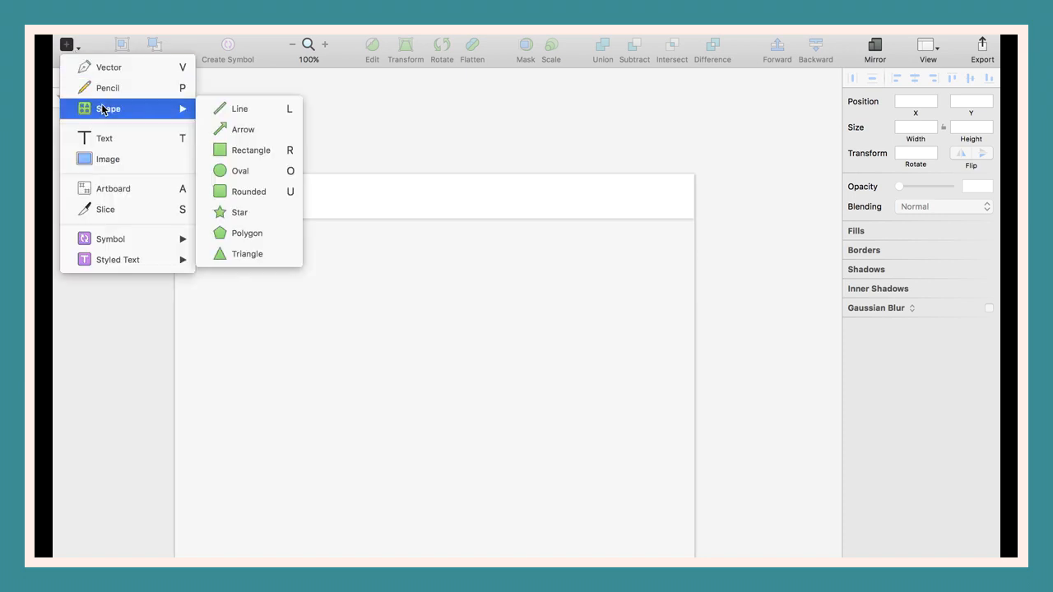
pyautogui.click(239, 171)
pyautogui.moveTo(631, 186); pyautogui.dragTo(594, 199)
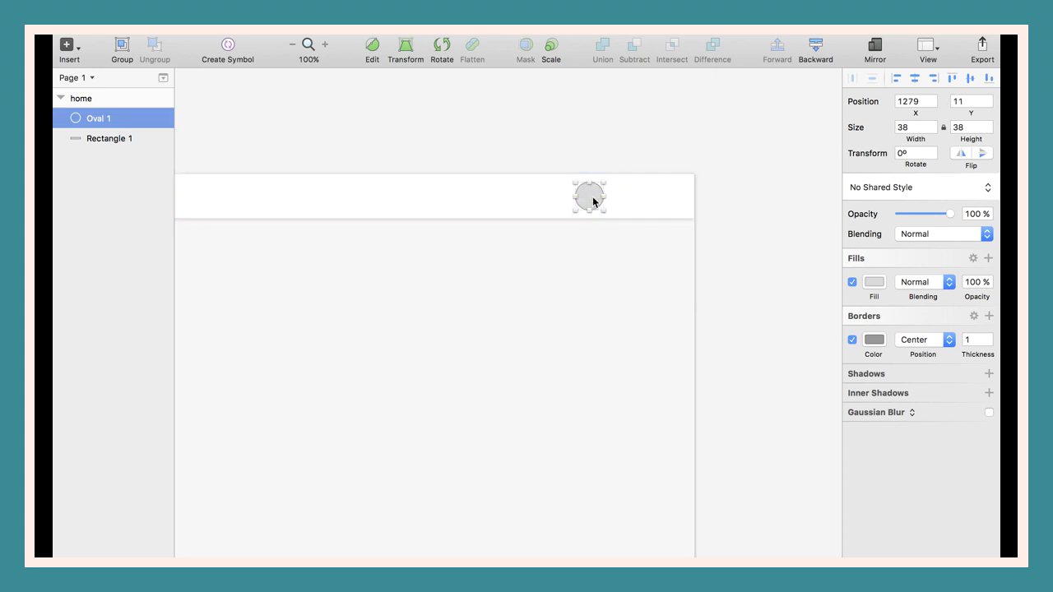
pyautogui.click(852, 340)
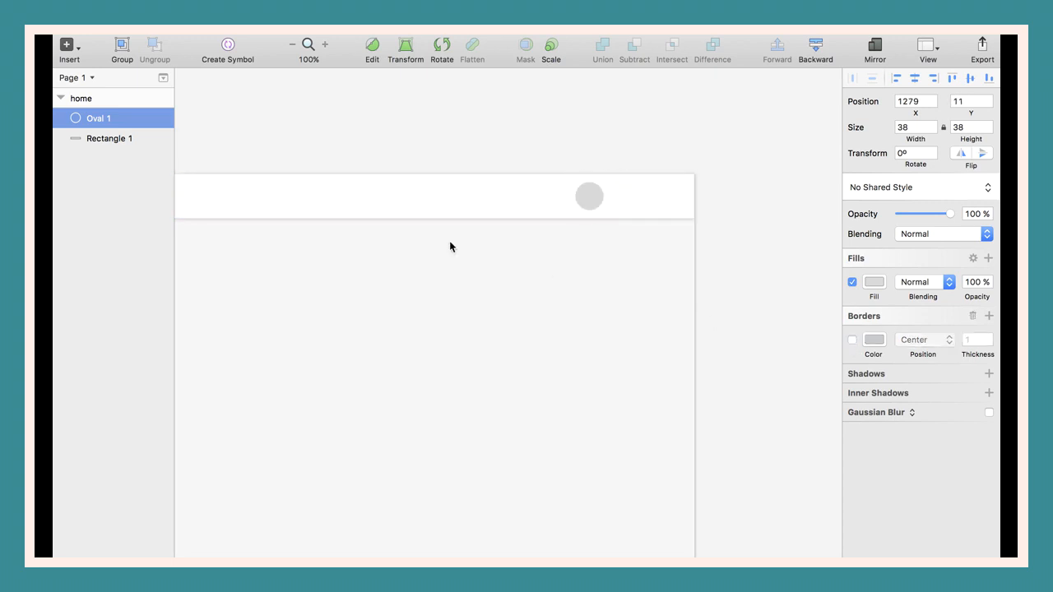
# Add the text "messages" near the header's circle and set its size to 20.
pyautogui.press('t')
pyautogui.click(492, 196)
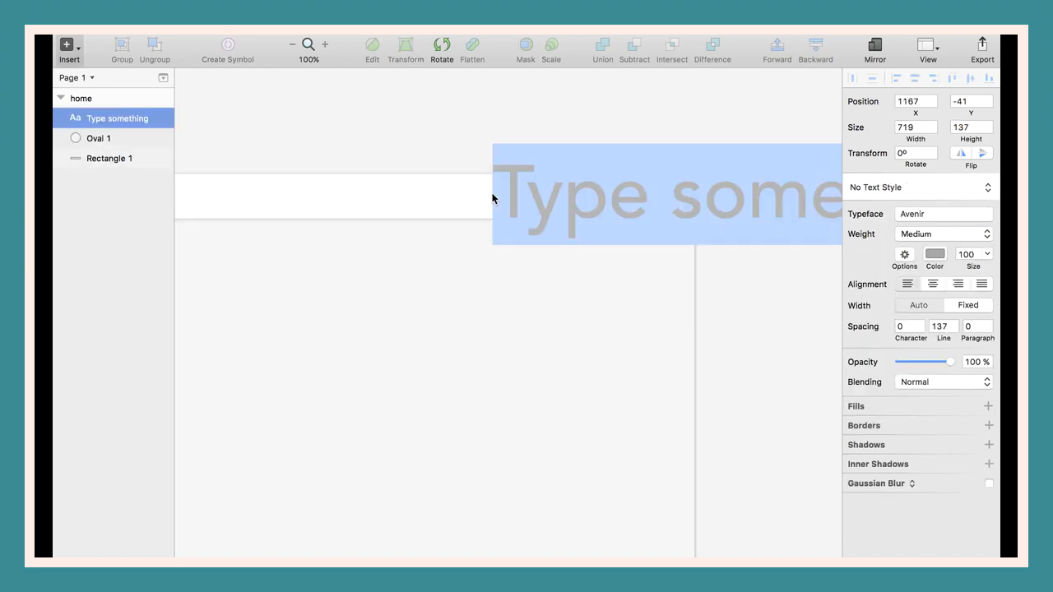
pyautogui.write('messages')
pyautogui.press('super+a')
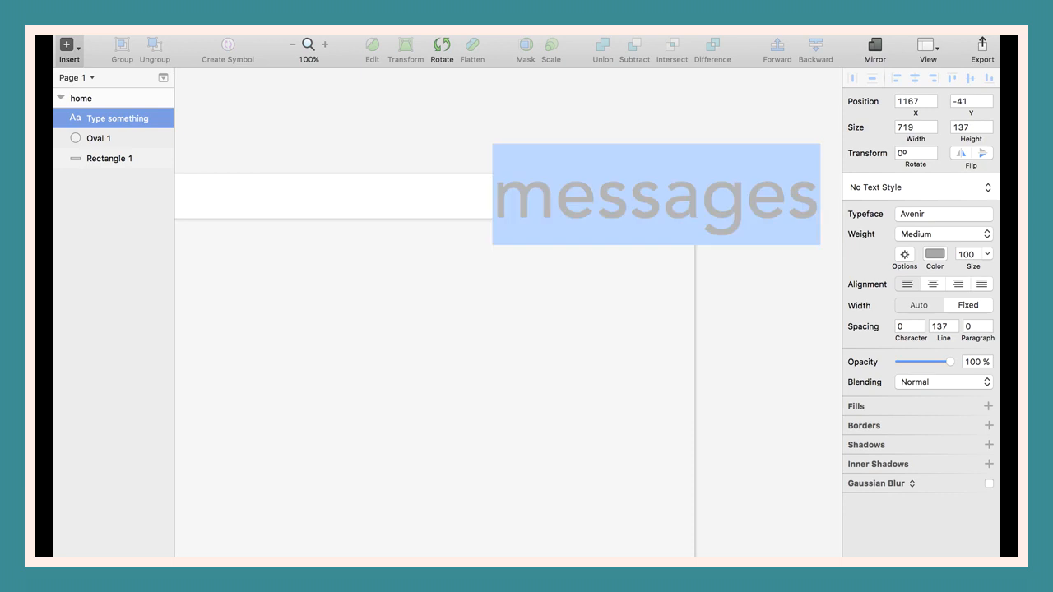
pyautogui.click(965, 254)
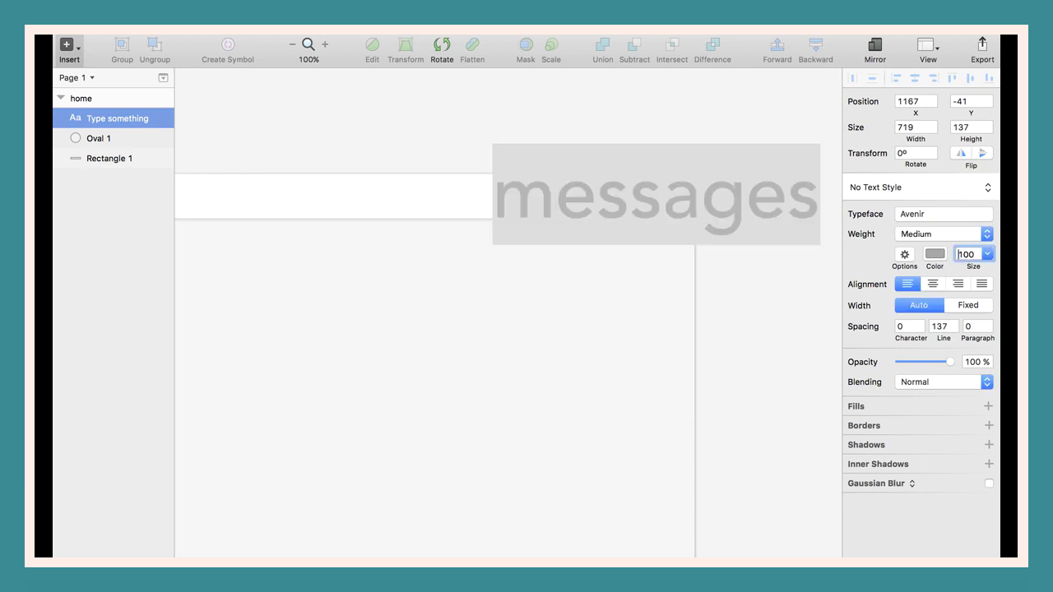
pyautogui.write('20')
pyautogui.press('Return')
pyautogui.click(536, 154)
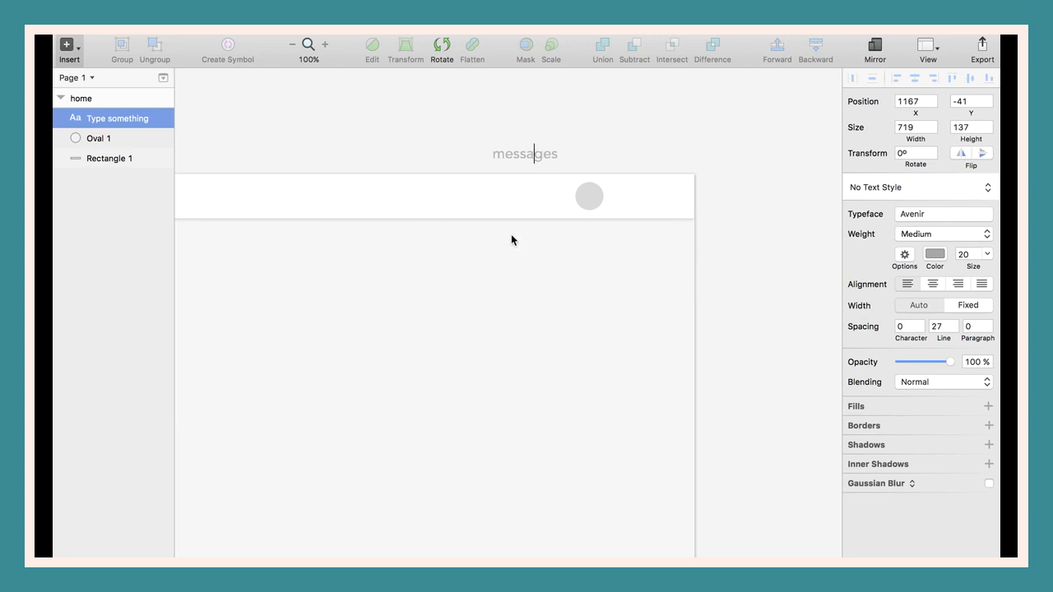
pyautogui.click(463, 305)
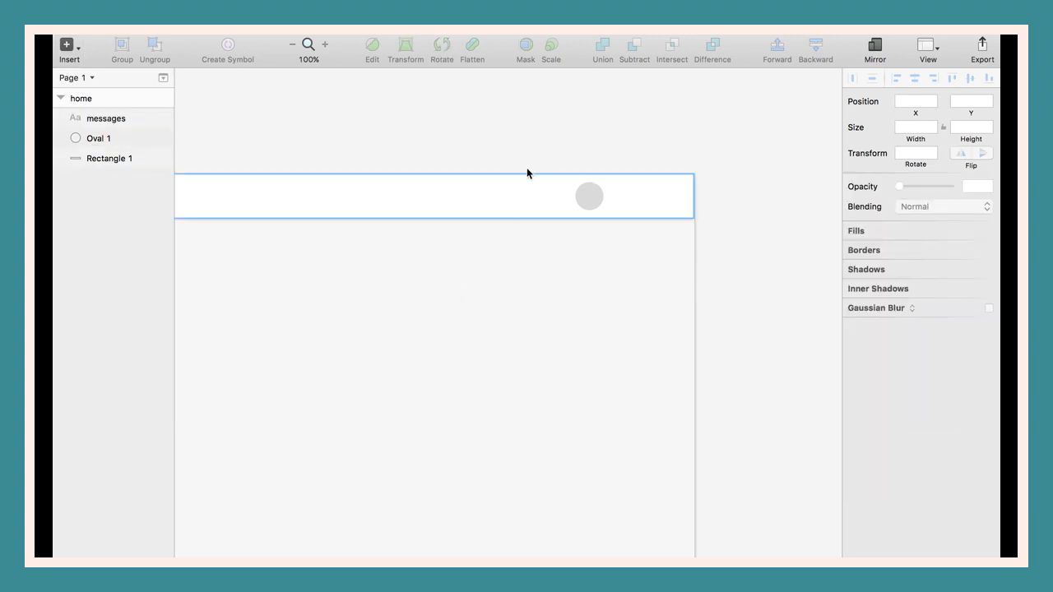
# Move the "messages" text into the header to the left of the circle, at about X 1108, Y 15.
pyautogui.click(136, 122)
pyautogui.moveTo(516, 157); pyautogui.dragTo(515, 200)
pyautogui.hotkey('shift', 'Left')
pyautogui.hotkey('shift', 'Left')
pyautogui.hotkey('shift', 'Left')
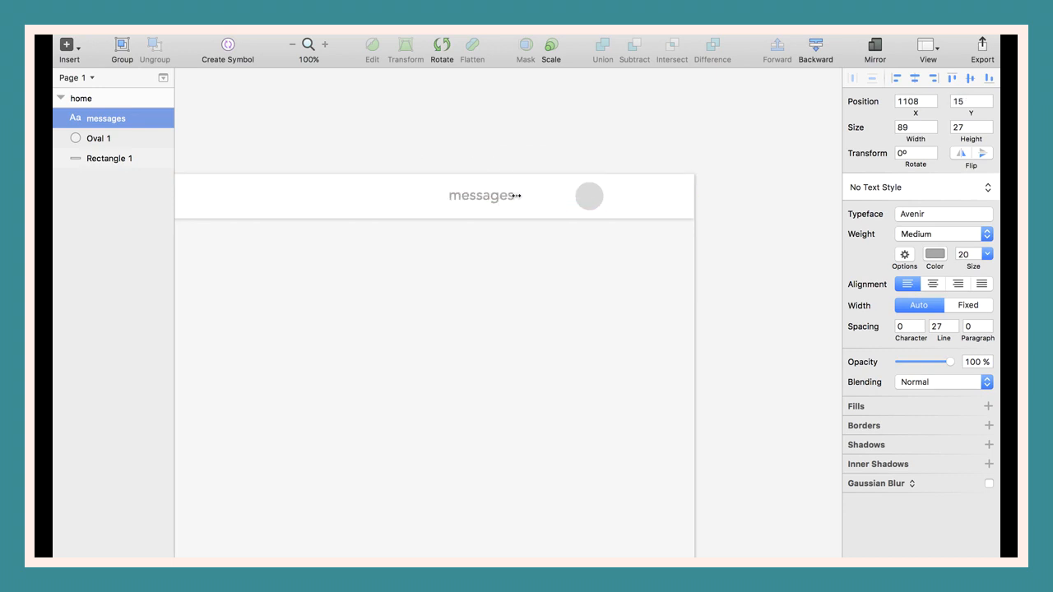
pyautogui.click(482, 227)
# Duplicate the "messages" text and shift the copy 160 px to the left within the header.
pyautogui.click(473, 193)
pyautogui.press('cmd+d')
pyautogui.hotkey('shift', 'Left')
pyautogui.hotkey('shift', 'Left')
pyautogui.hotkey('shift', 'Left')
pyautogui.hotkey('shift', 'Left')
pyautogui.hotkey('shift', 'Left')
pyautogui.hotkey('shift', 'Left')
pyautogui.hotkey('shift', 'Left')
pyautogui.hotkey('shift', 'Left')
pyautogui.hotkey('shift', 'Left')
pyautogui.hotkey('shift', 'Left')
pyautogui.hotkey('shift', 'Left')
pyautogui.hotkey('shift', 'Left')
pyautogui.hotkey('shift', 'Left')
pyautogui.hotkey('shift', 'Left')
pyautogui.hotkey('shift', 'Left')
pyautogui.hotkey('shift', 'Left')
# Change the duplicated header text to "travels".
pyautogui.doubleClick(356, 196)
pyautogui.write('traveks')
pyautogui.press('BackSpace')
pyautogui.press('BackSpace')
pyautogui.write('ls')
pyautogui.click(412, 303)
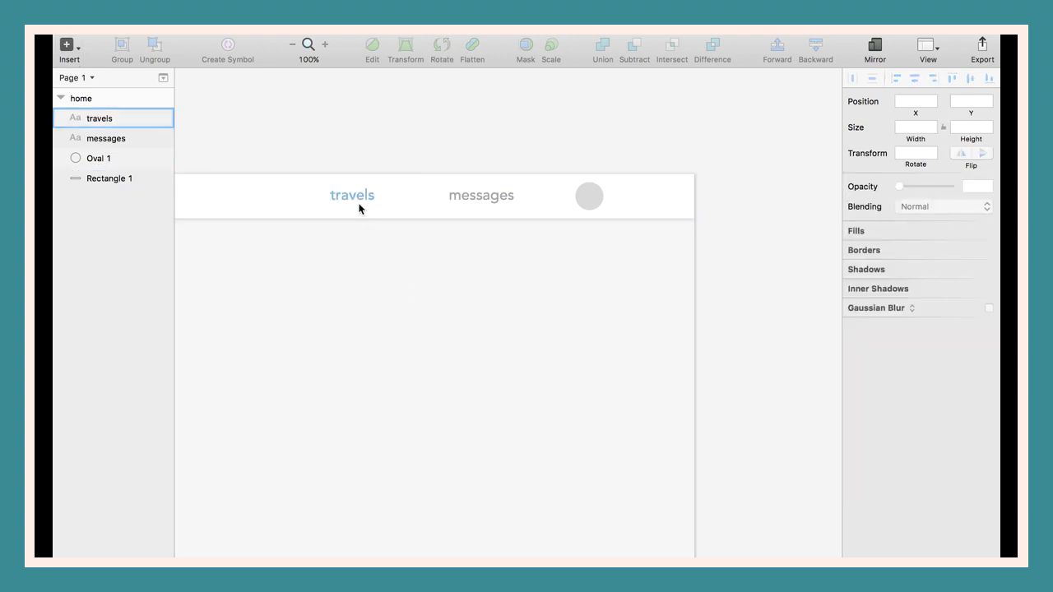
# Shift the "travels" text 30 px and the "messages" text 10 px to the right to adjust their spacing.
pyautogui.click(358, 202)
pyautogui.hotkey('shift', 'Right')
pyautogui.hotkey('shift', 'Right')
pyautogui.click(481, 195)
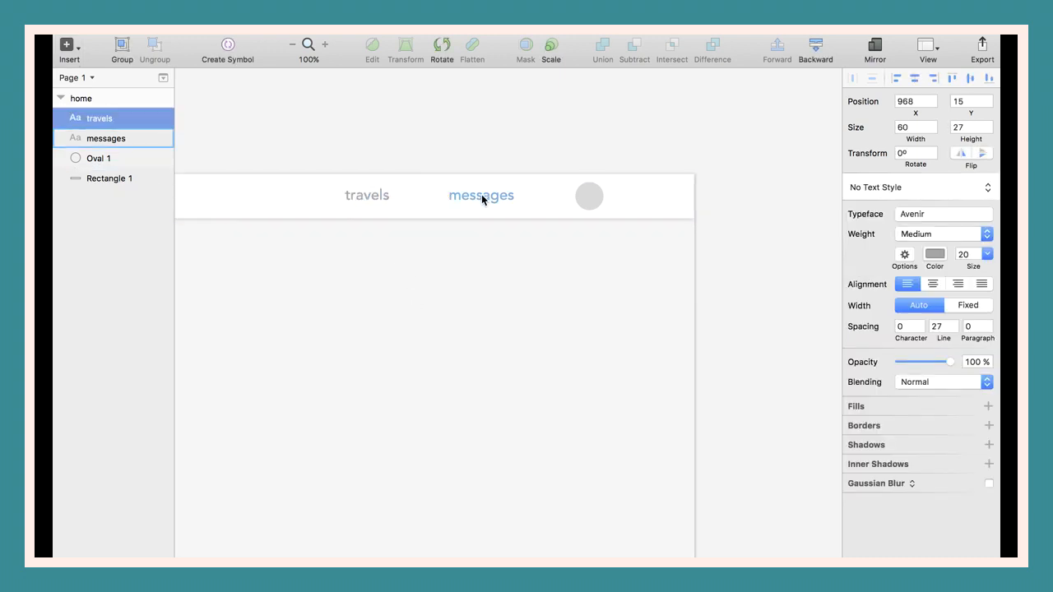
pyautogui.hotkey('shift', 'Right')
pyautogui.click(379, 194)
pyautogui.hotkey('shift', 'Right')
pyautogui.click(493, 340)
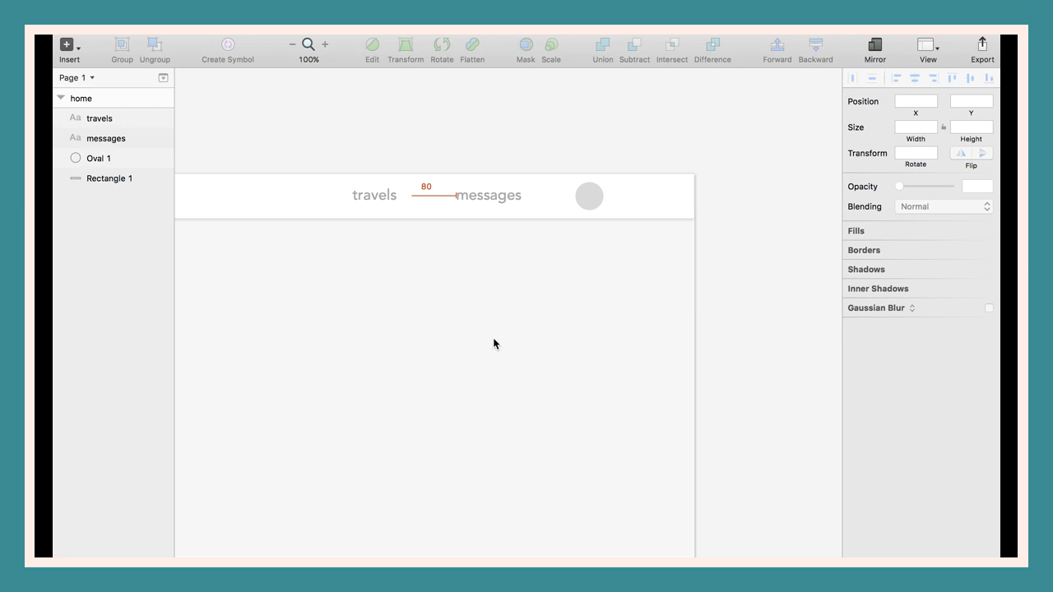
# Bring airbnb-logo.png from the desktop into the home artboard at the left end of the header.
pyautogui.press('super+minus')
pyautogui.hscroll(-2, 493, 337)
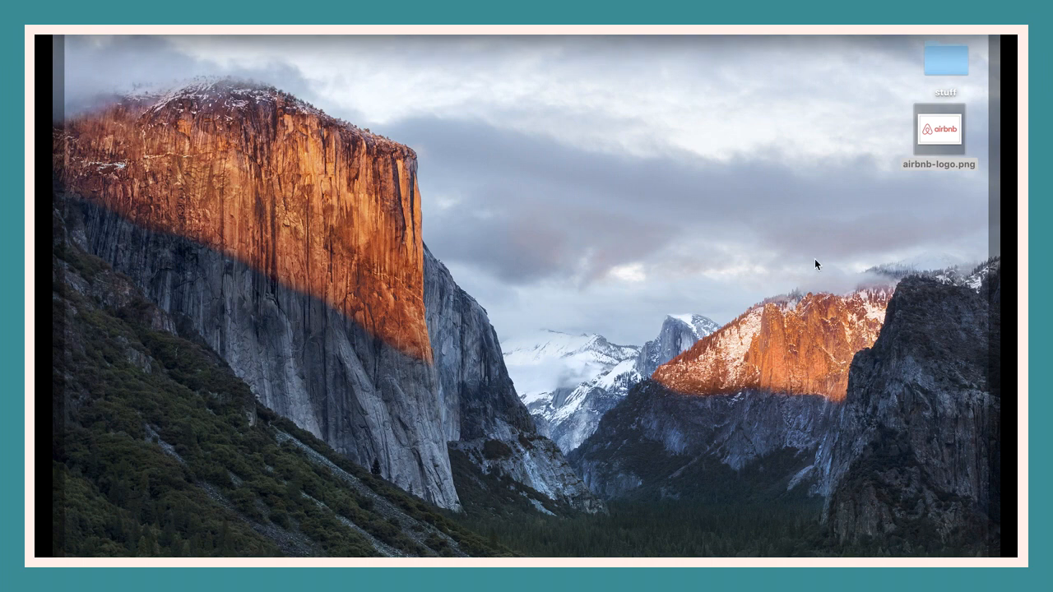
pyautogui.moveTo(940, 130)
pyautogui.mouseDown()
pyautogui.moveTo(948, 137)
pyautogui.moveTo(782, 212)
pyautogui.moveTo(350, 276)
pyautogui.moveTo(320, 262)
pyautogui.mouseUp()
pyautogui.press('super+Tab')
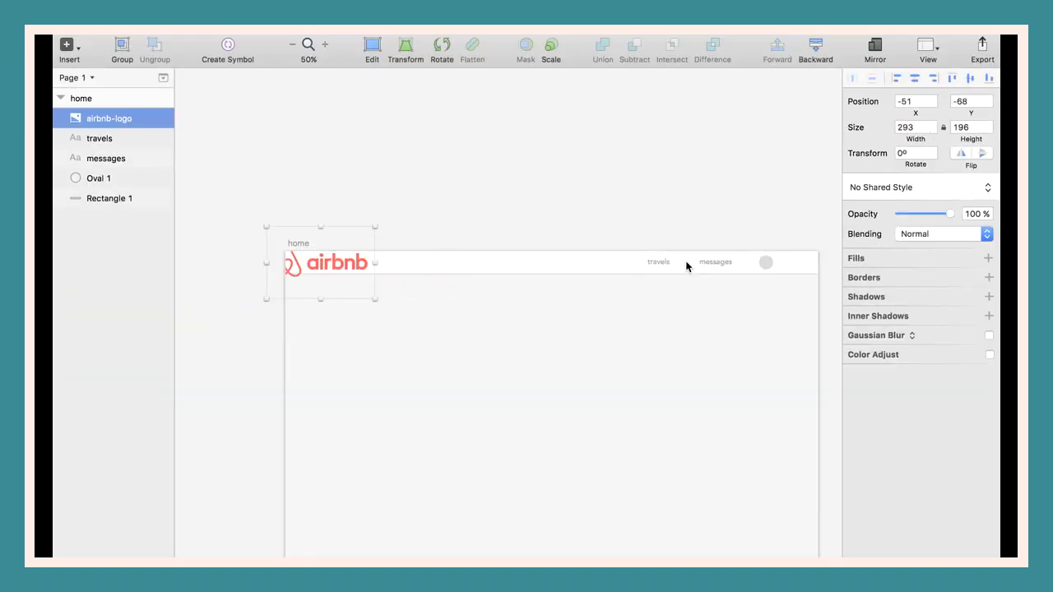
# Scale the airbnb logo down proportionally about its center and set its width to 100 px.
pyautogui.press('alt')
pyautogui.moveTo(373, 233); pyautogui.dragTo(323, 271)
pyautogui.click(910, 132)
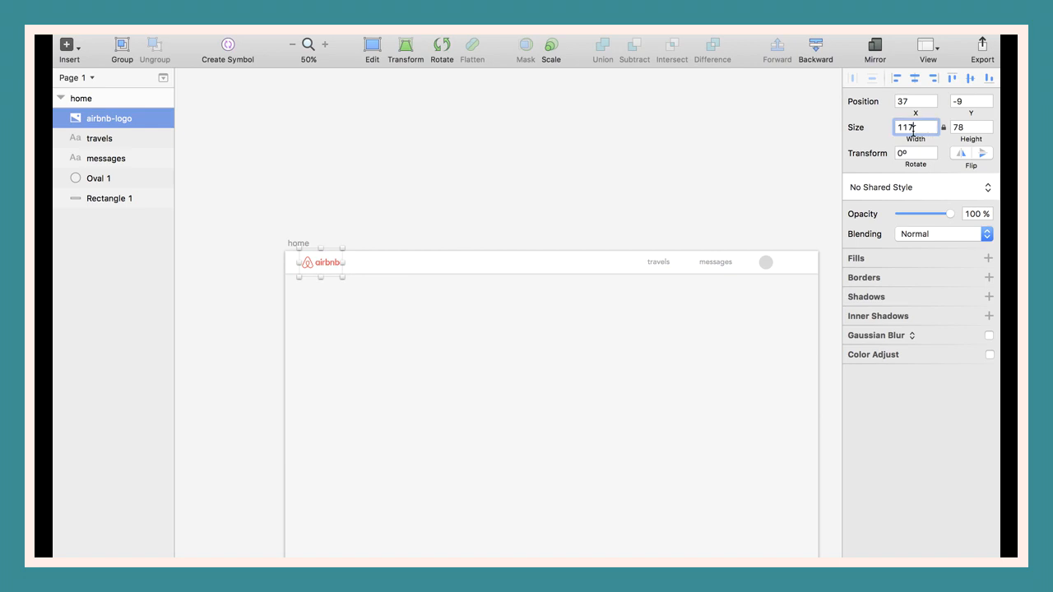
pyautogui.write('100')
pyautogui.press('Return')
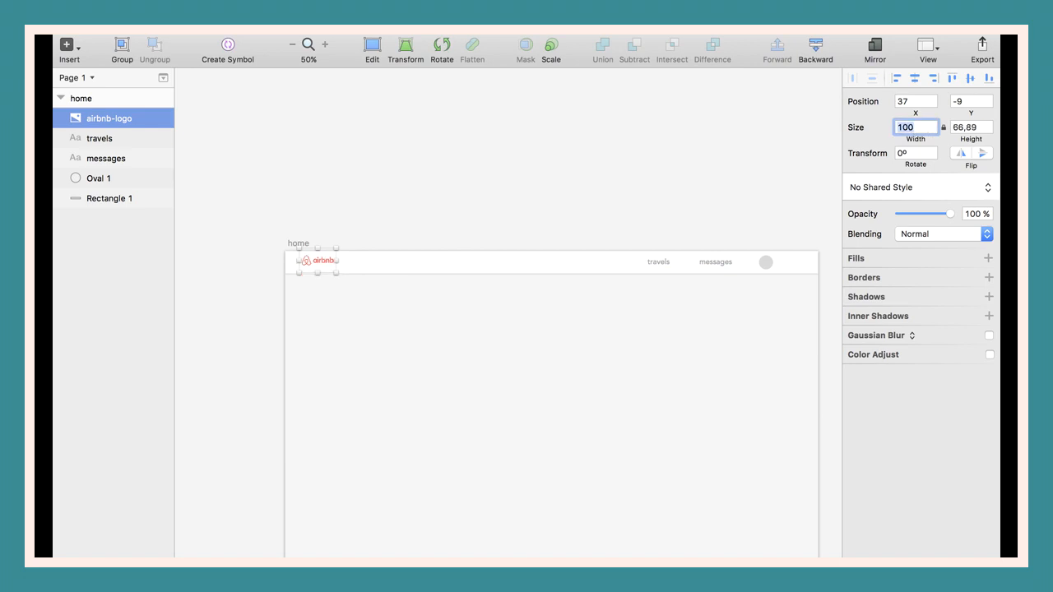
# Move the airbnb logo inward from the header's left edge to X 91, Y -4.
pyautogui.press('super+0')
pyautogui.hscroll(-3, 442, 308)
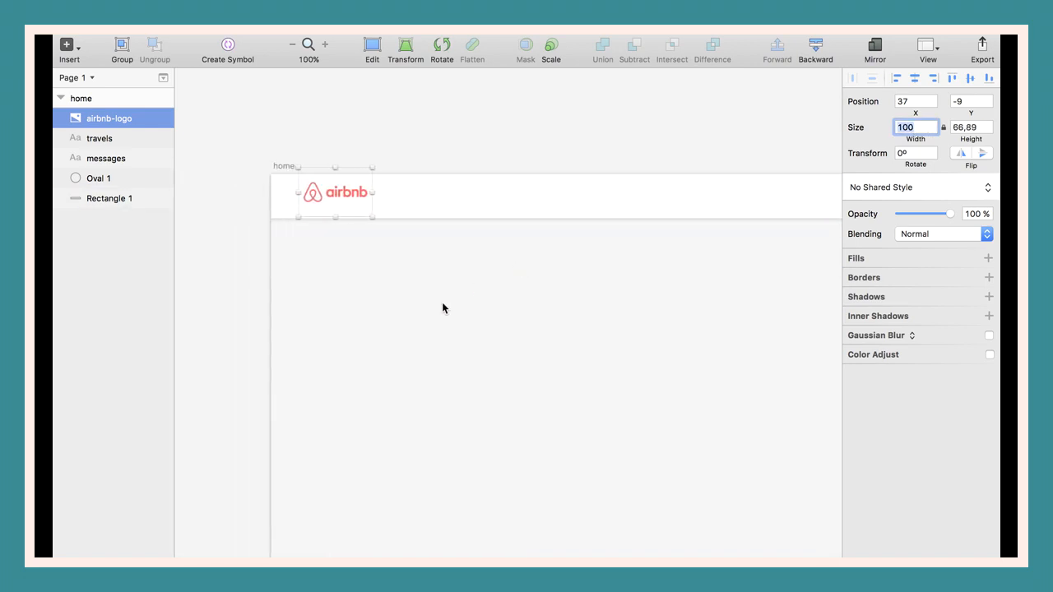
pyautogui.moveTo(337, 183); pyautogui.dragTo(405, 190)
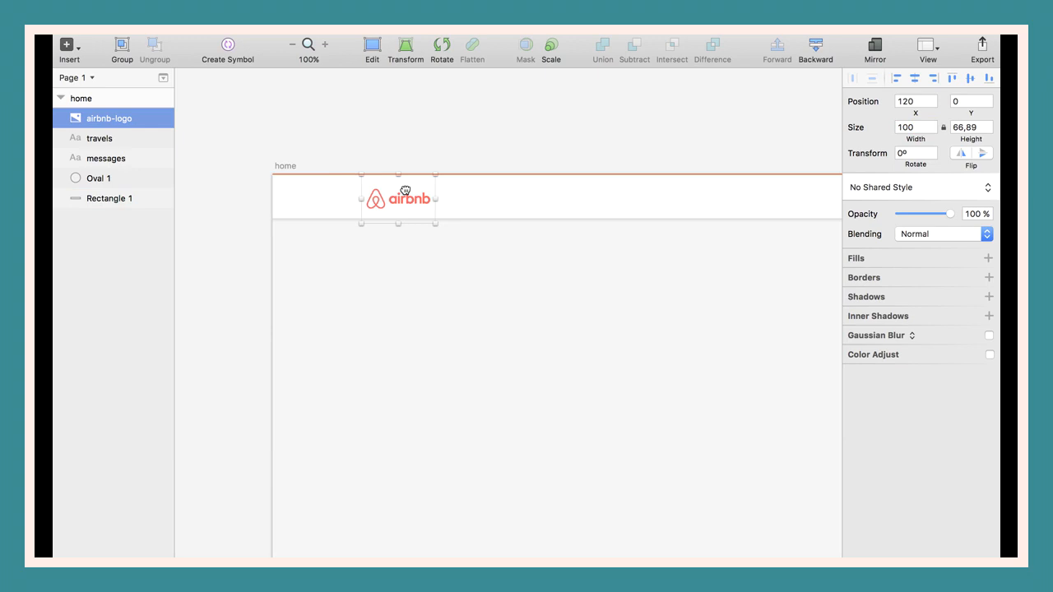
pyautogui.click(474, 347)
pyautogui.press('super+minus')
pyautogui.hscroll(3, 474, 347)
pyautogui.click(294, 272)
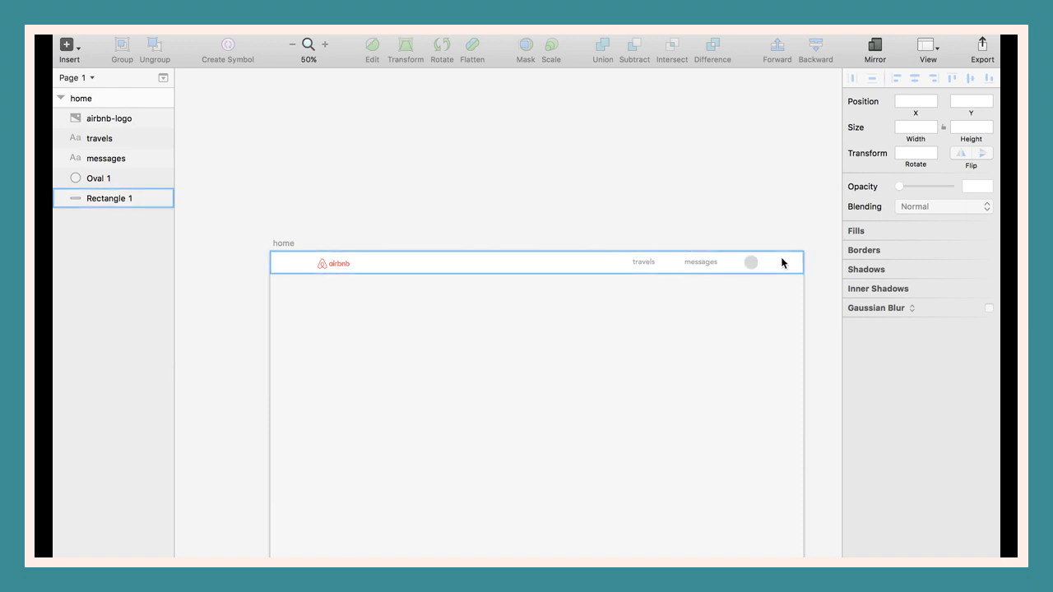
pyautogui.click(343, 264)
pyautogui.hotkey('shift', 'Left')
pyautogui.hotkey('shift', 'Left')
pyautogui.hotkey('shift', 'Left')
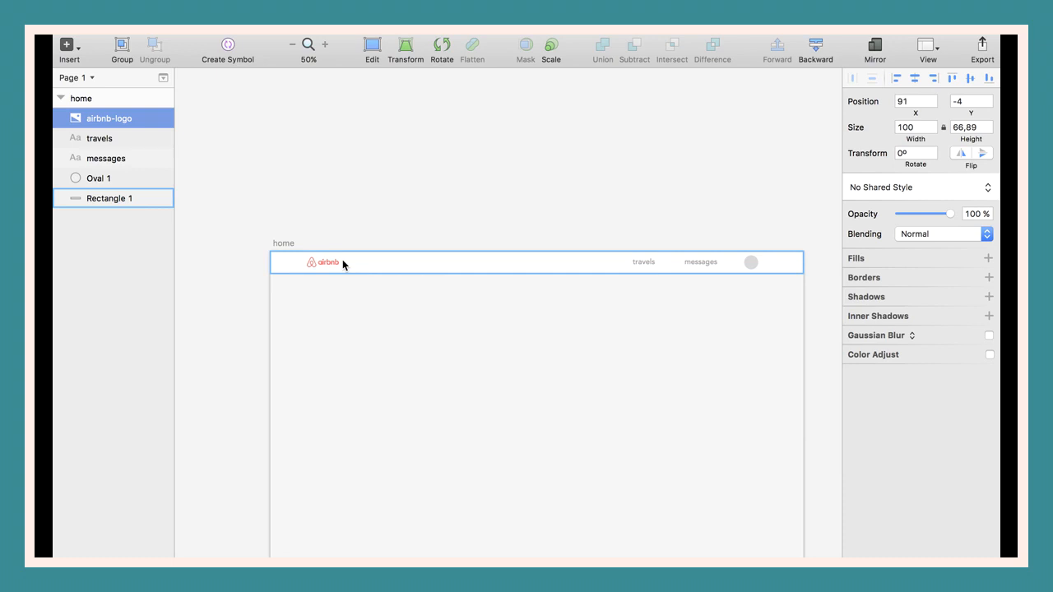
pyautogui.click(386, 347)
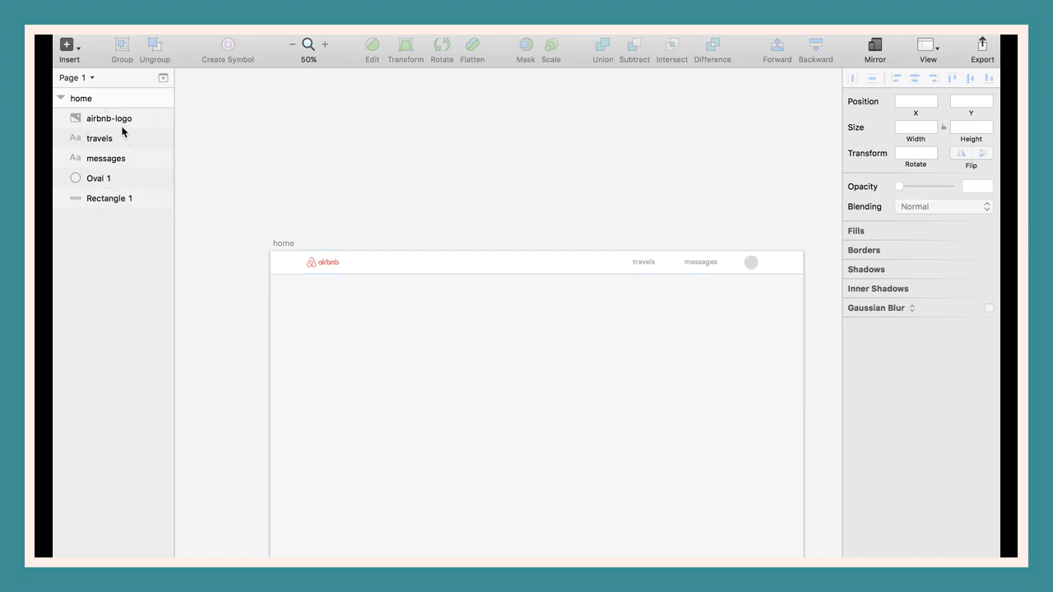
# Group the header bar, airbnb logo, both navigation texts and the profile circle, and name the group "navbar".
pyautogui.click(274, 270)
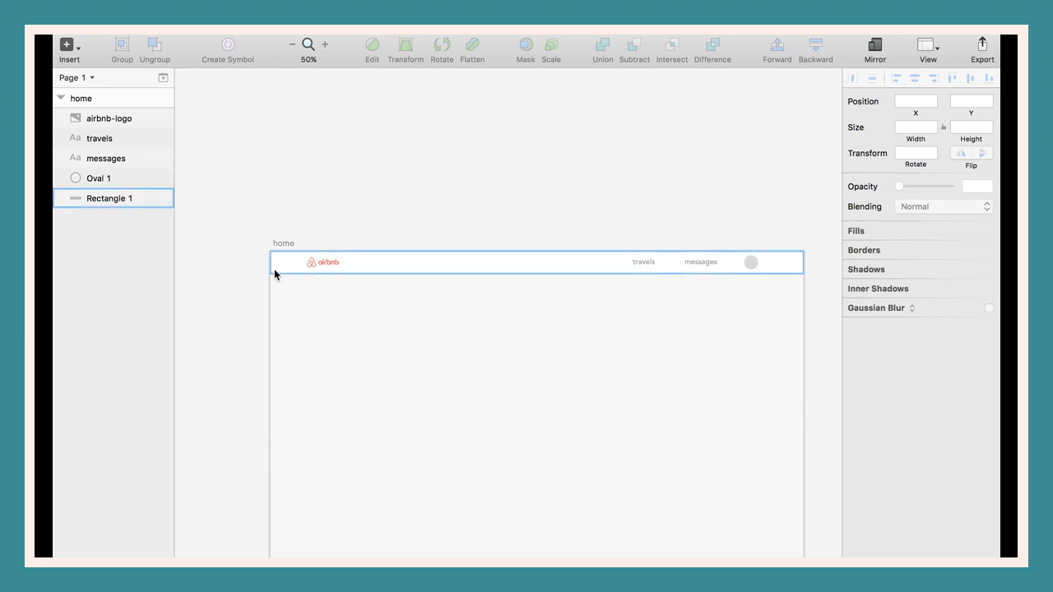
pyautogui.click(282, 269)
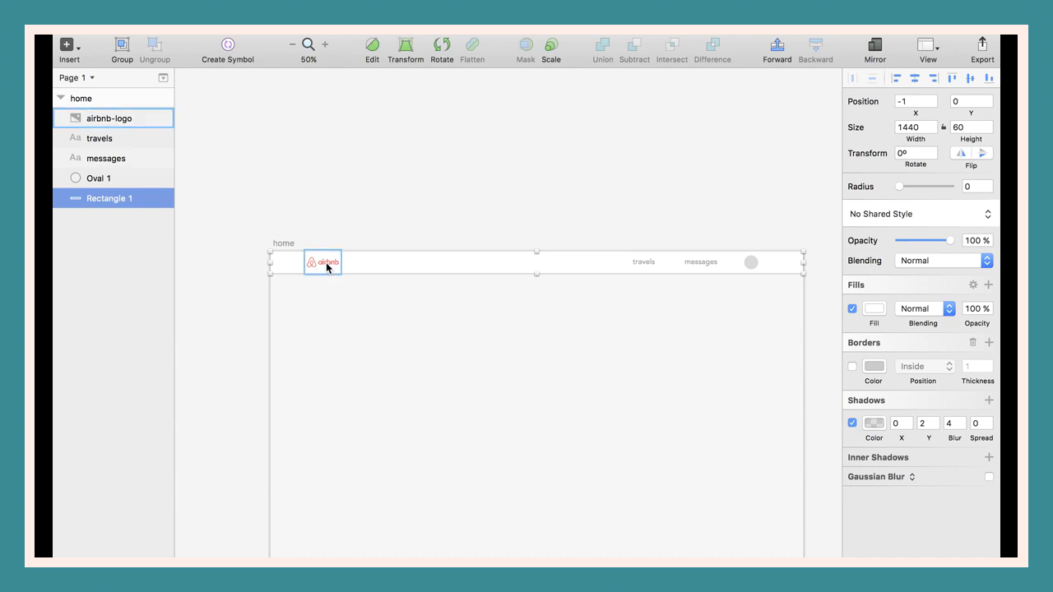
pyautogui.keyDown('shift'); pyautogui.click(320, 264); pyautogui.keyUp('shift')
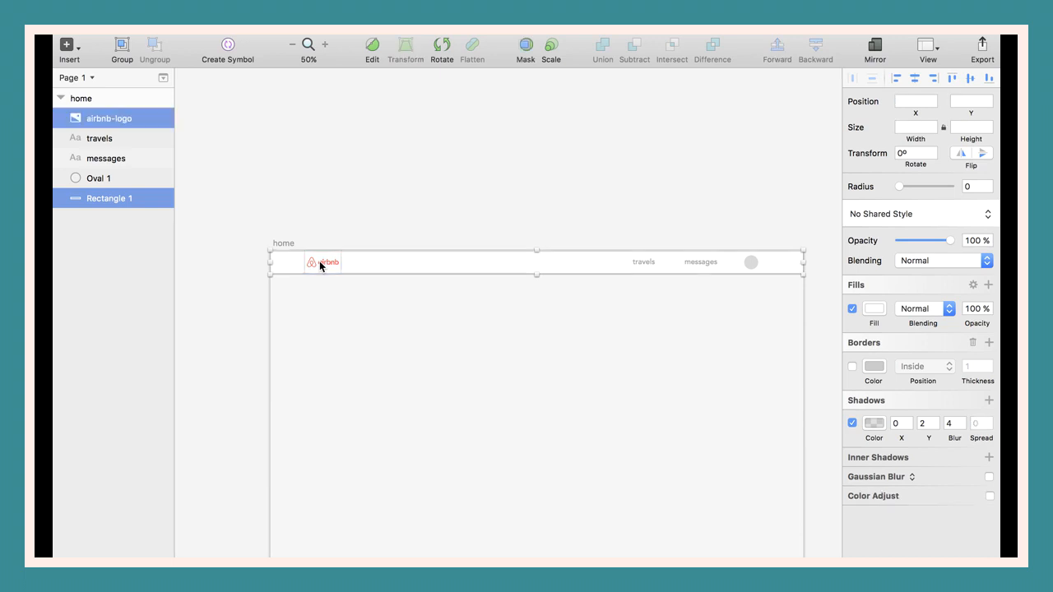
pyautogui.keyDown('shift'); pyautogui.click(643, 262); pyautogui.keyUp('shift')
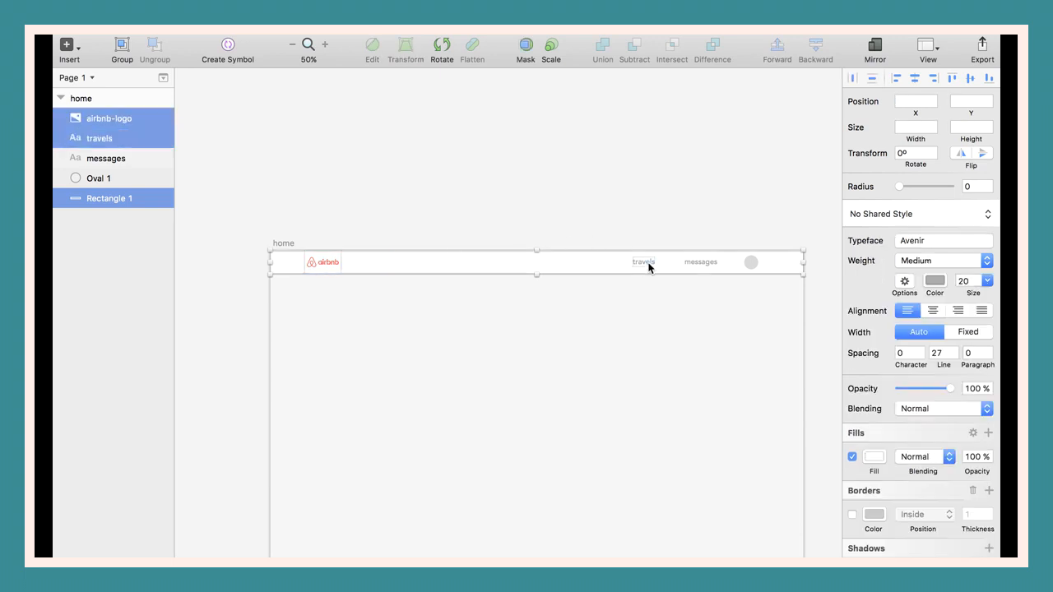
pyautogui.keyDown('shift'); pyautogui.click(712, 262); pyautogui.keyUp('shift')
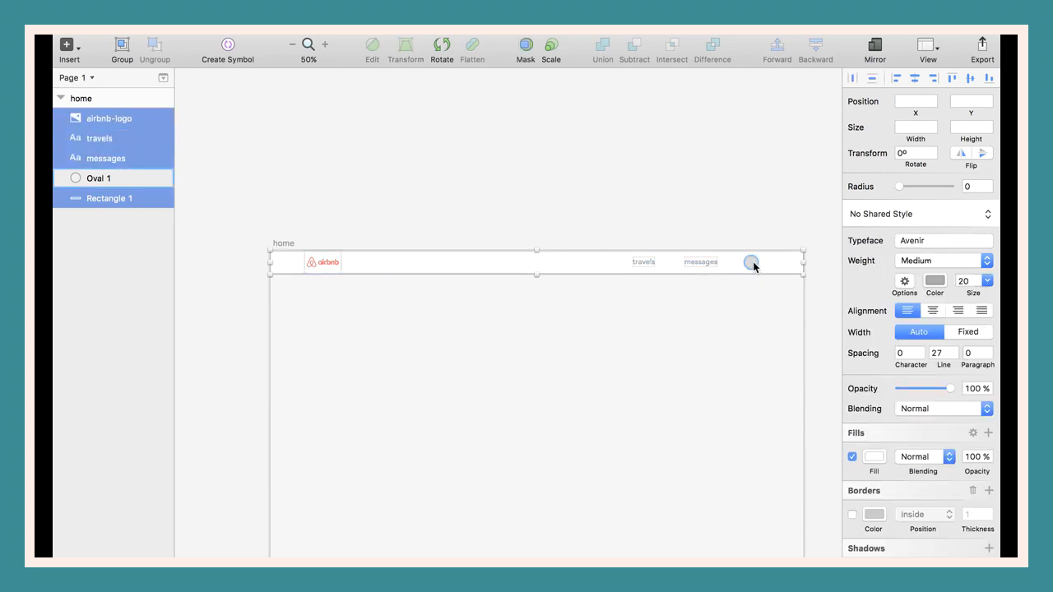
pyautogui.keyDown('shift'); pyautogui.click(753, 262); pyautogui.keyUp('shift')
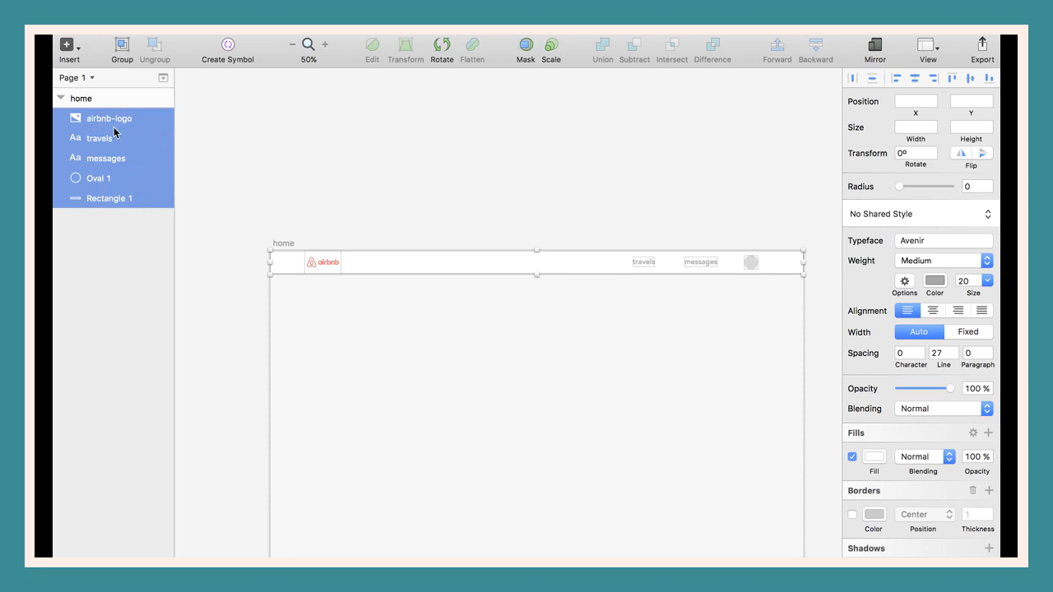
pyautogui.click(122, 49)
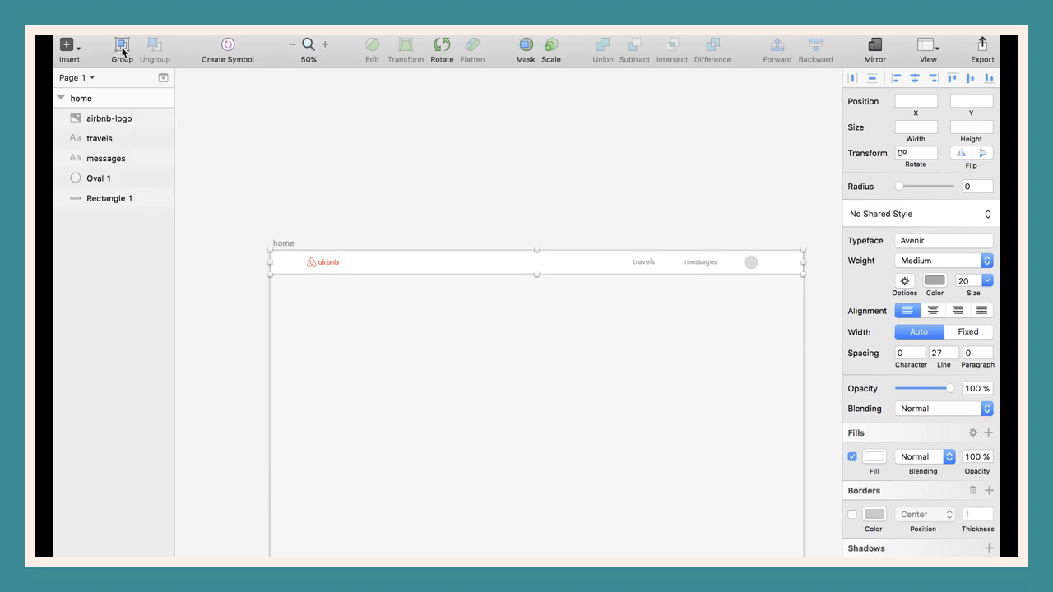
pyautogui.doubleClick(100, 117)
pyautogui.write('navbar')
pyautogui.press('Return')
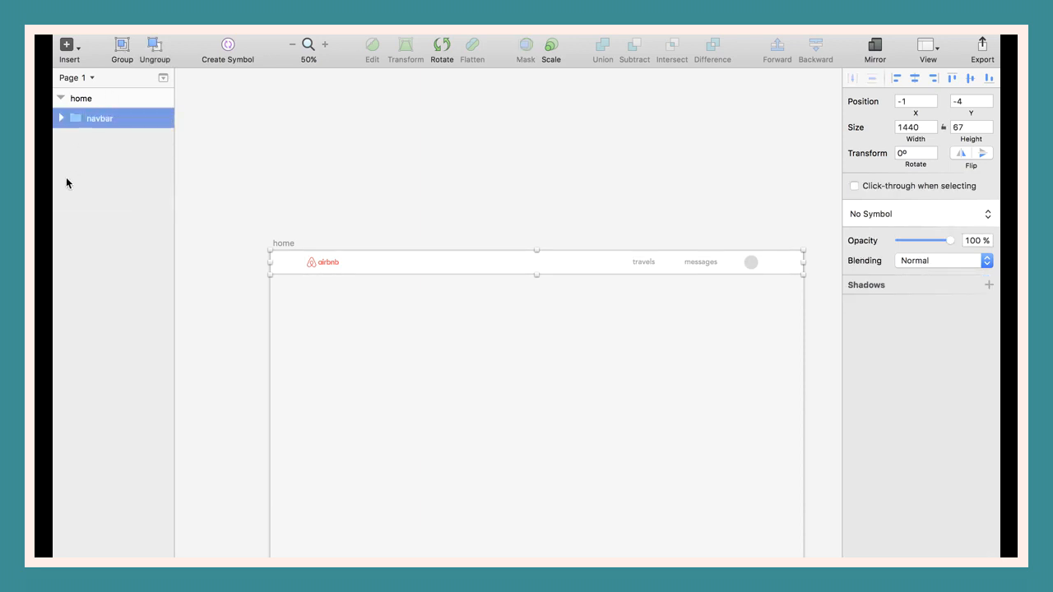
pyautogui.click(122, 197)
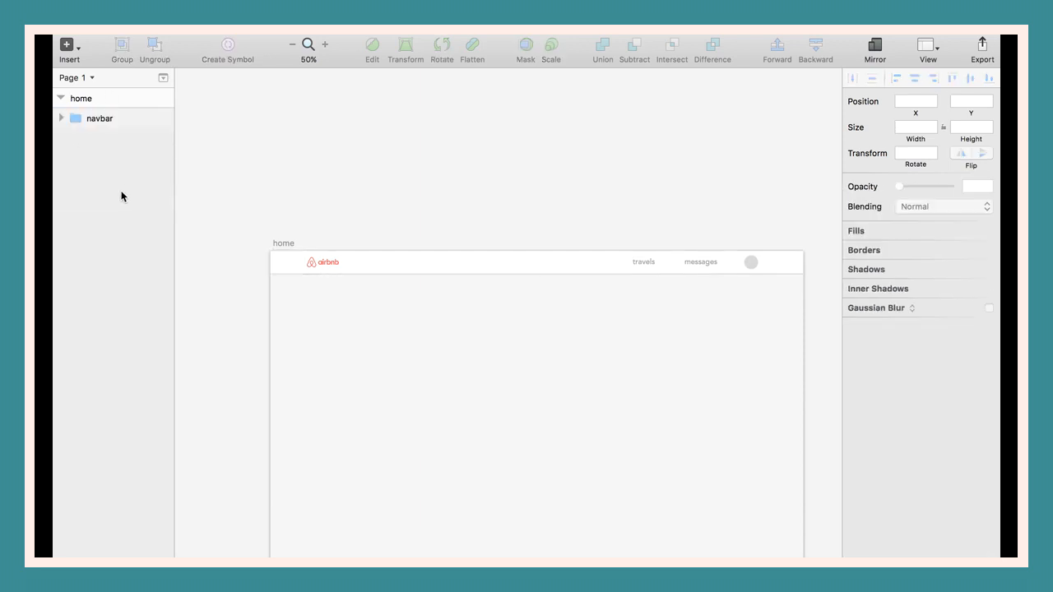
pyautogui.click(110, 119)
pyautogui.press('super+d')
pyautogui.moveTo(354, 261); pyautogui.dragTo(355, 350)
pyautogui.press('Delete')
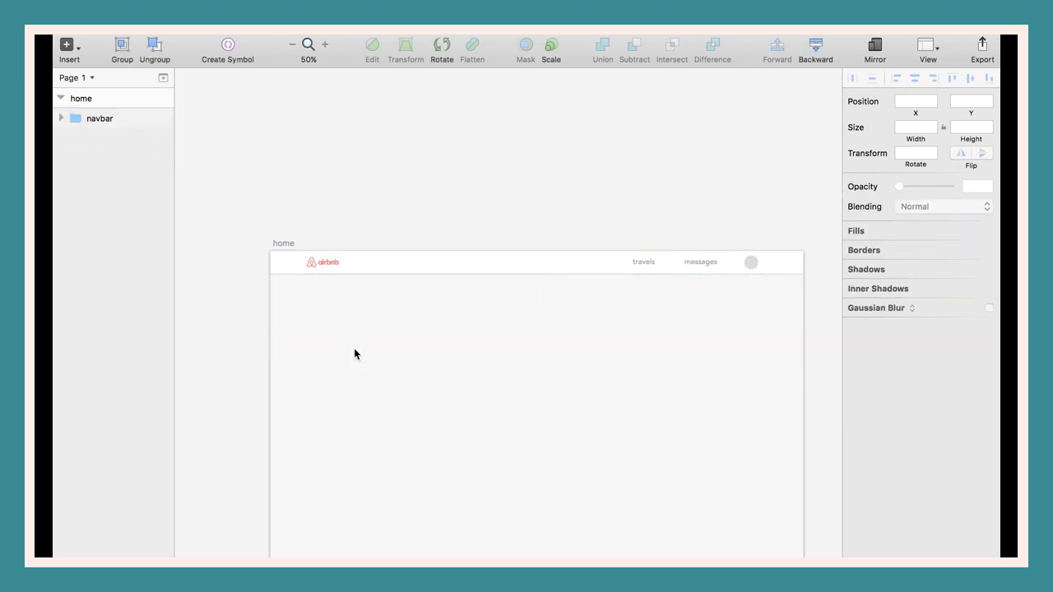
# Draw a full-width footer rectangle about 1440 × 163 px along the lower edge of the home artboard.
pyautogui.scroll(-5, 379, 329)
pyautogui.scroll(-1, 379, 335)
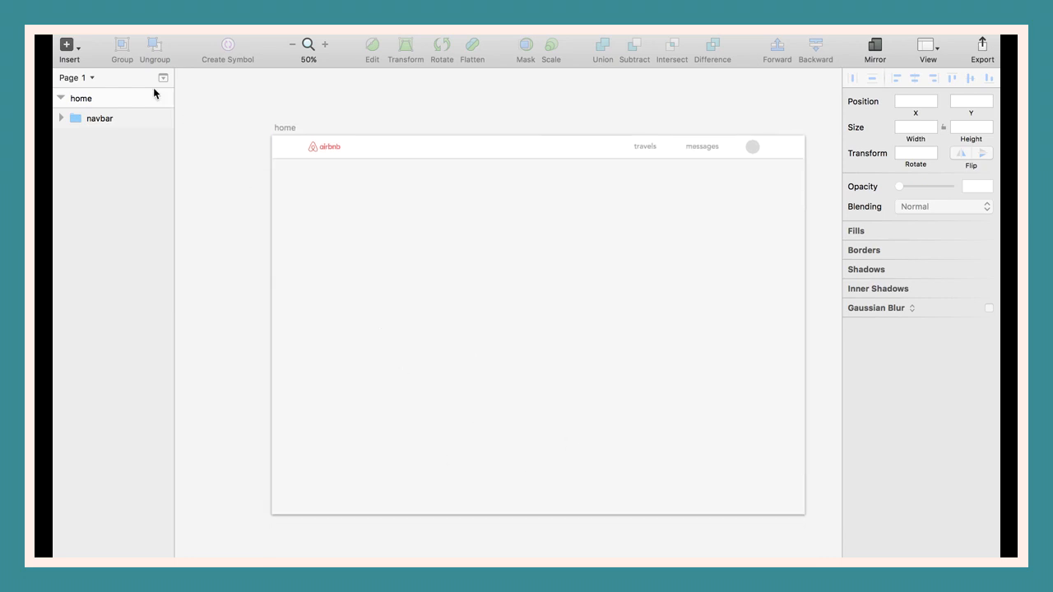
pyautogui.click(76, 47)
pyautogui.moveTo(101, 107)
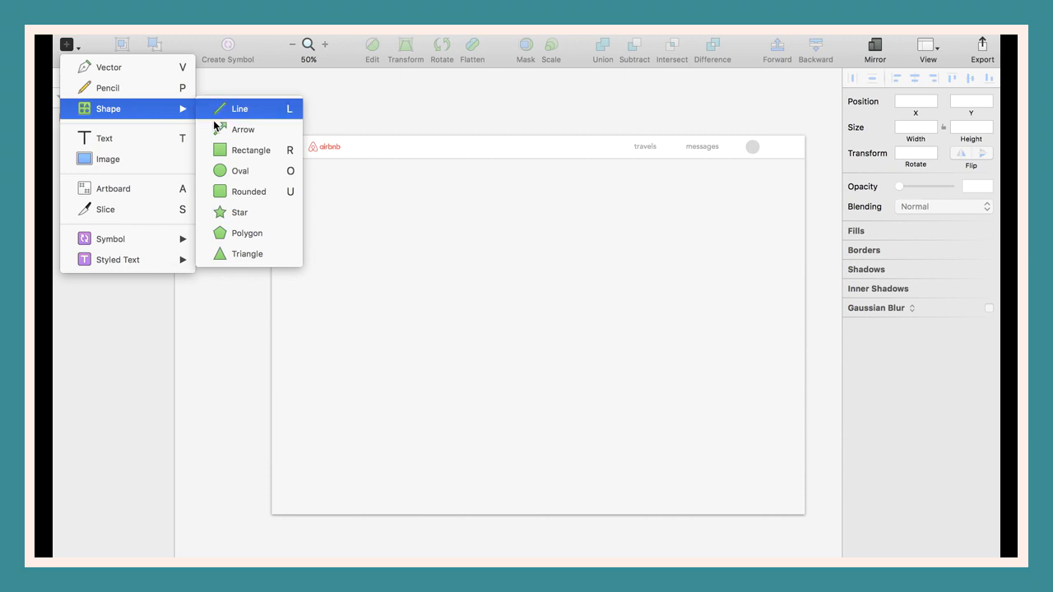
pyautogui.click(229, 150)
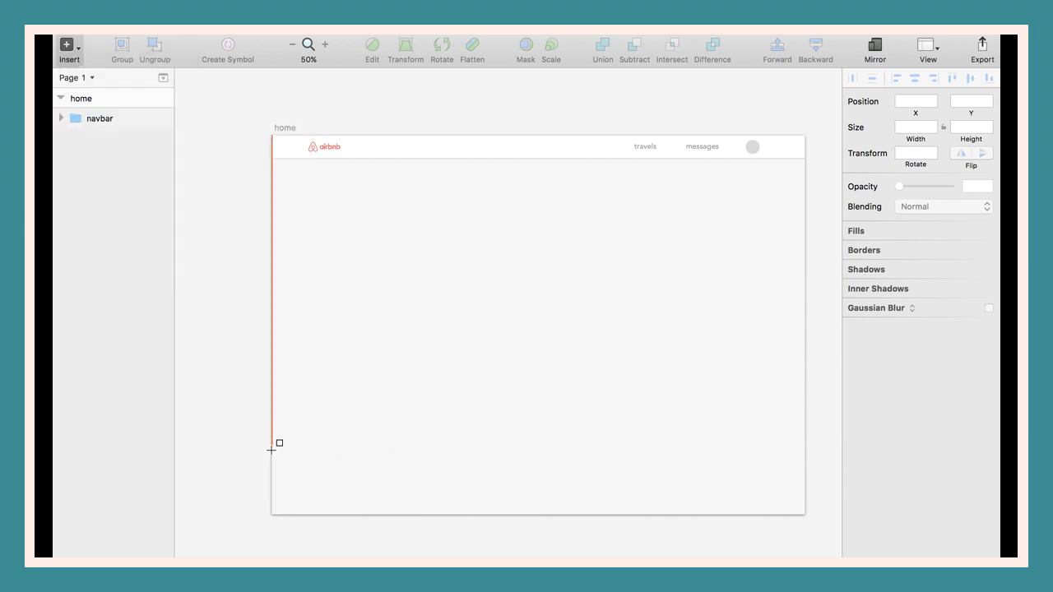
pyautogui.moveTo(273, 454); pyautogui.dragTo(803, 514)
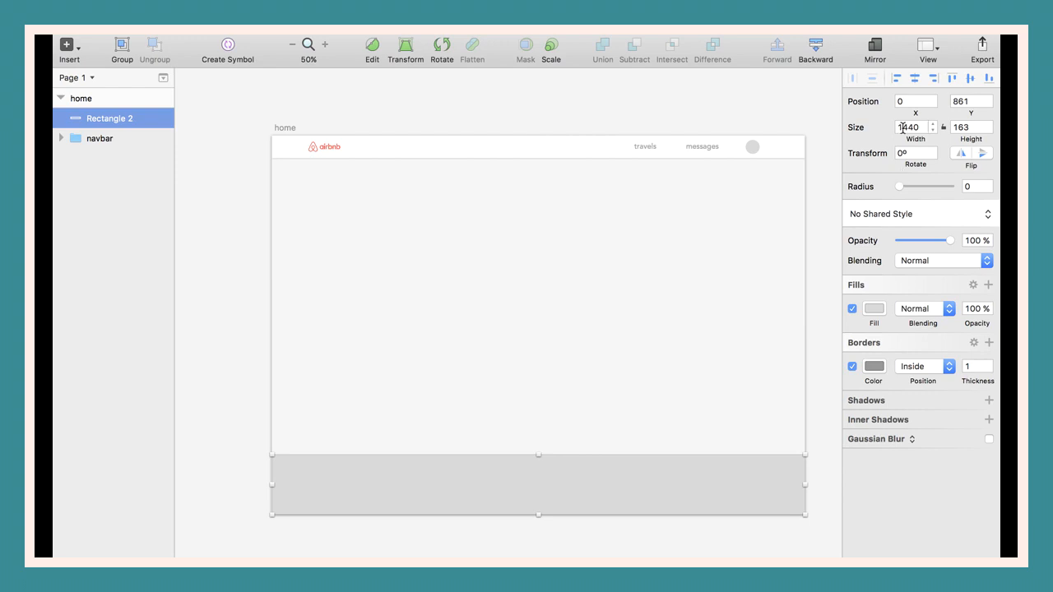
# Set the footer rectangle's height to 150 px and move it down to Y 873.
pyautogui.click(967, 127)
pyautogui.write('150')
pyautogui.press('Return')
pyautogui.moveTo(657, 475); pyautogui.dragTo(657, 477)
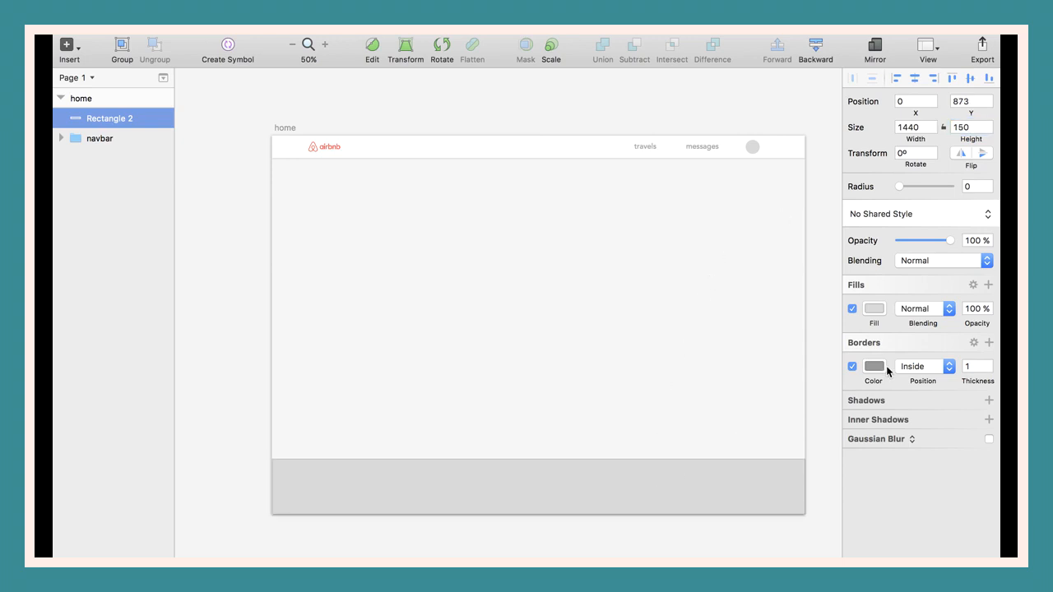
# Remove the footer rectangle's border and change its fill to a dark grey.
pyautogui.click(852, 366)
pyautogui.click(874, 309)
pyautogui.moveTo(856, 416); pyautogui.dragTo(855, 431)
pyautogui.click(589, 406)
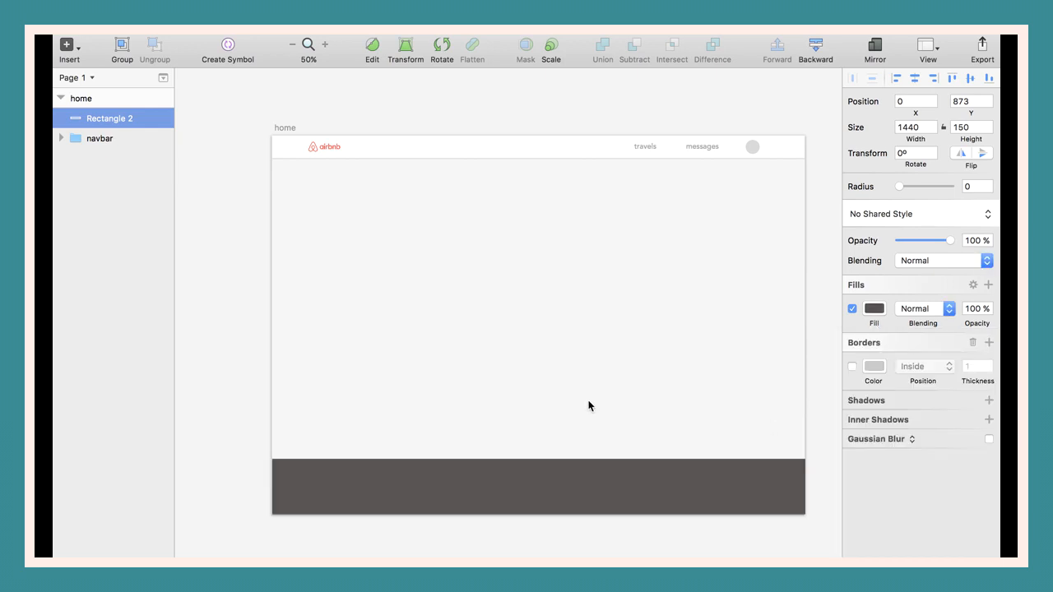
# Nudge the footer rectangle 2 px down to Y 875 against the artboard's lower edge.
pyautogui.scroll(-2, 588, 406)
pyautogui.press('super+0')
pyautogui.scroll(-3, 445, 383)
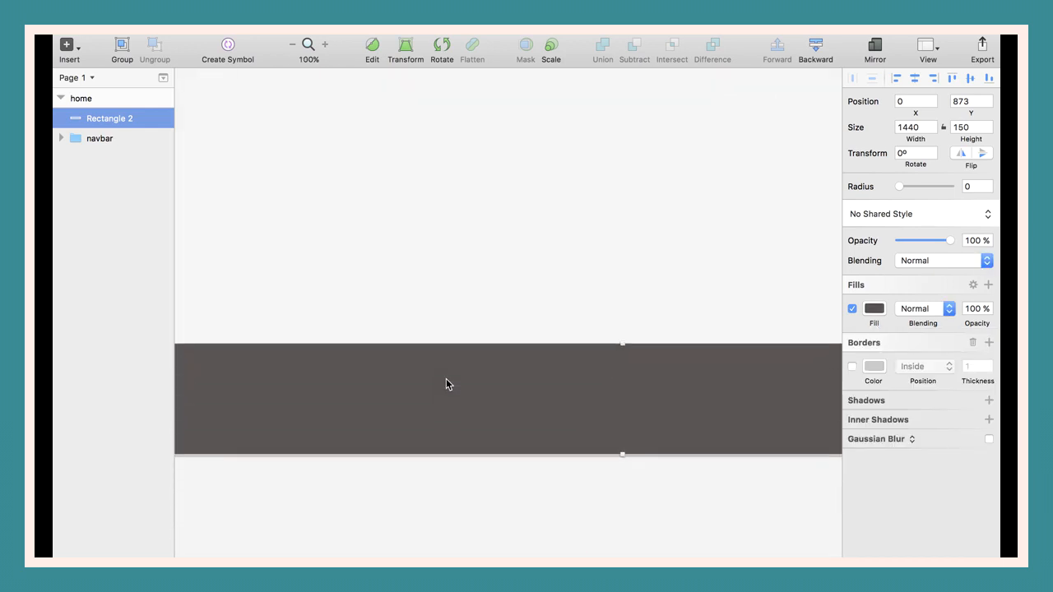
pyautogui.scroll(-1, 446, 383)
pyautogui.hscroll(-2, 445, 384)
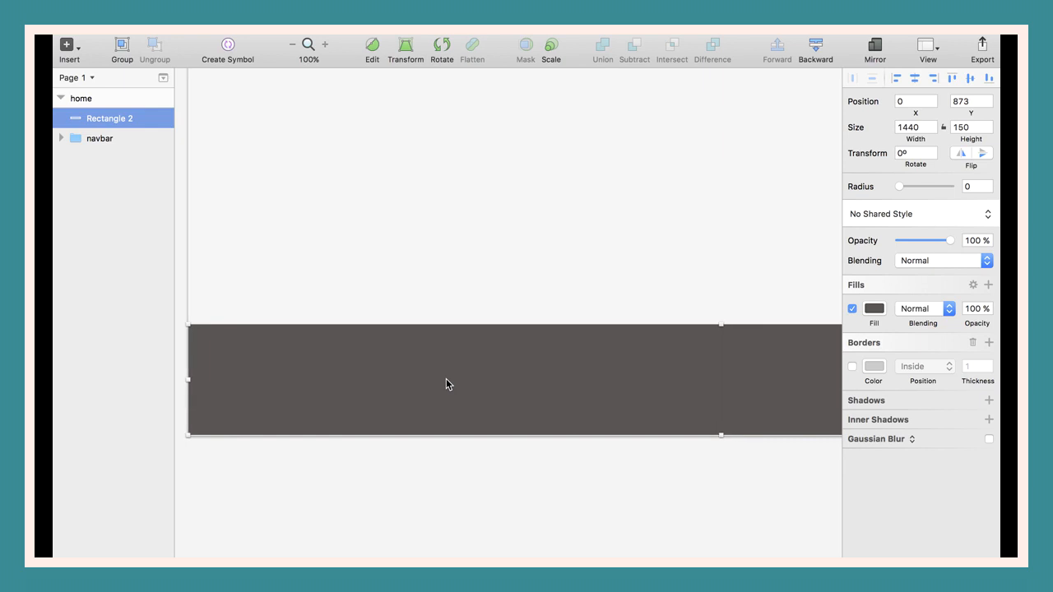
pyautogui.press('Down')
pyautogui.press('Down')
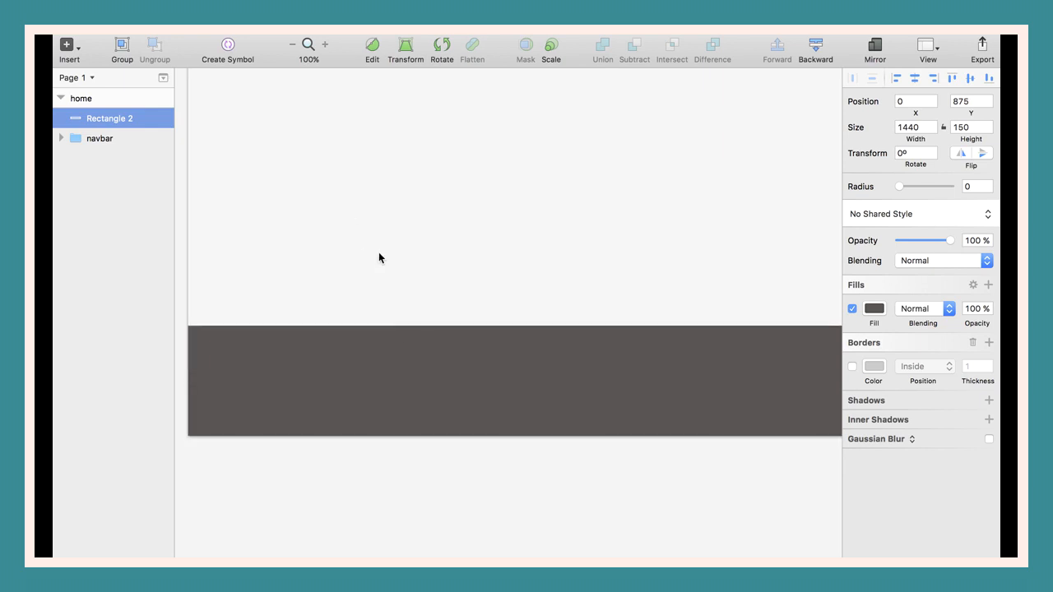
# Add the text "About" in the upper left part of the footer, at about X 217, Y 897.
pyautogui.press('t')
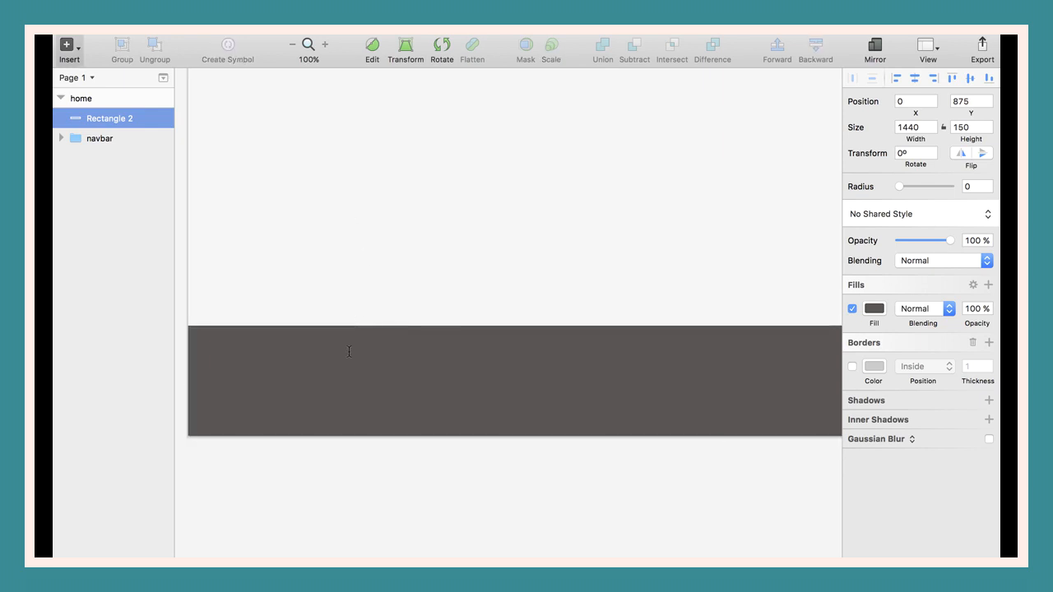
pyautogui.click(348, 351)
pyautogui.write('About')
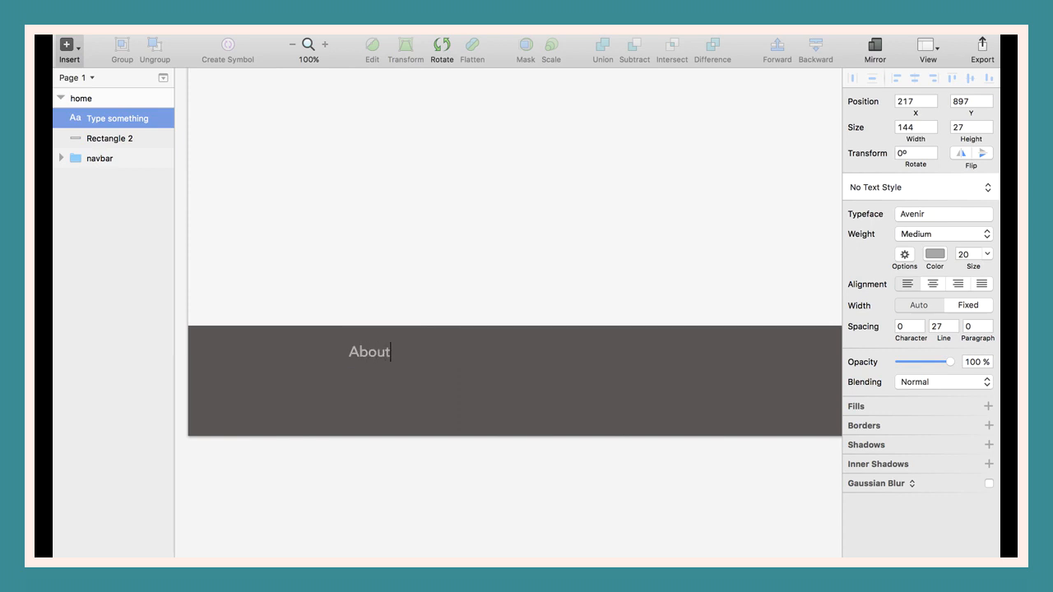
# Color the "About" text white (FFFFFF) and make it bold.
pyautogui.press('super+a')
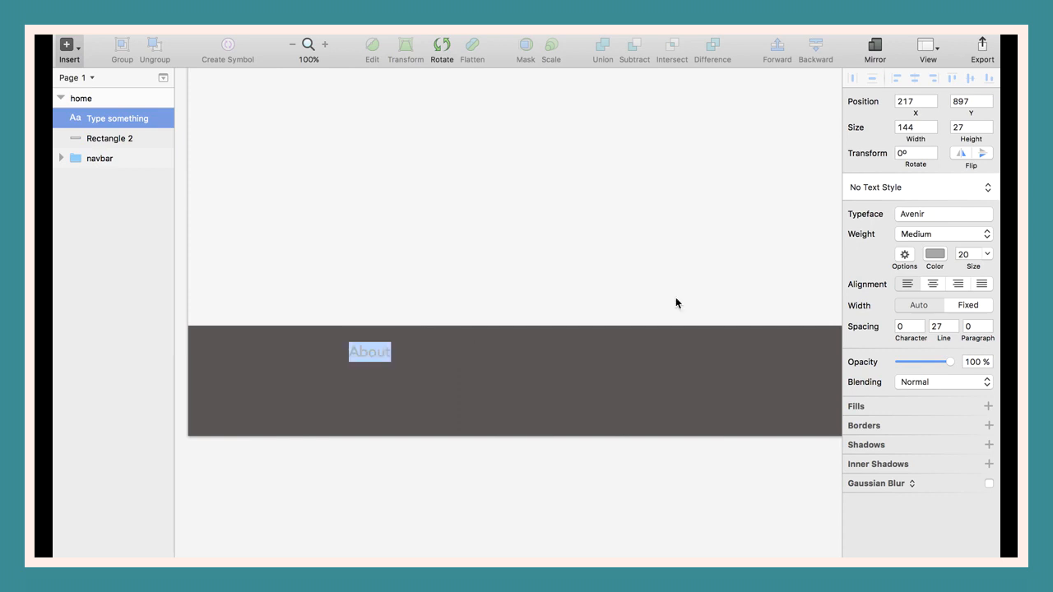
pyautogui.click(935, 254)
pyautogui.moveTo(910, 308); pyautogui.dragTo(834, 281)
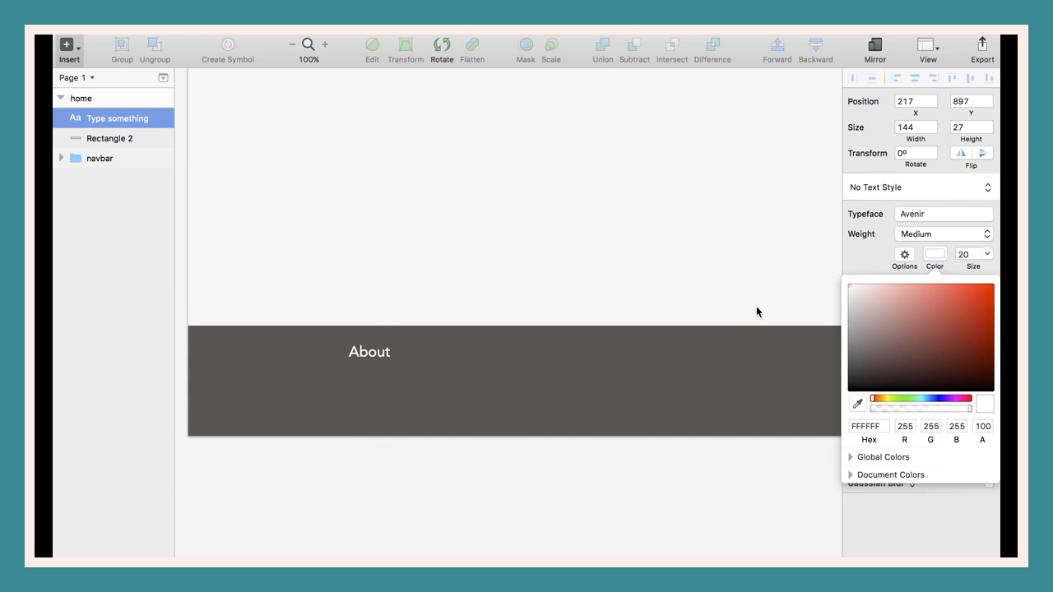
pyautogui.click(364, 386)
pyautogui.click(357, 360)
pyautogui.press('super+b')
pyautogui.click(367, 389)
# Duplicate the "About" text 30 px below and change the copy to "Contact us".
pyautogui.click(365, 354)
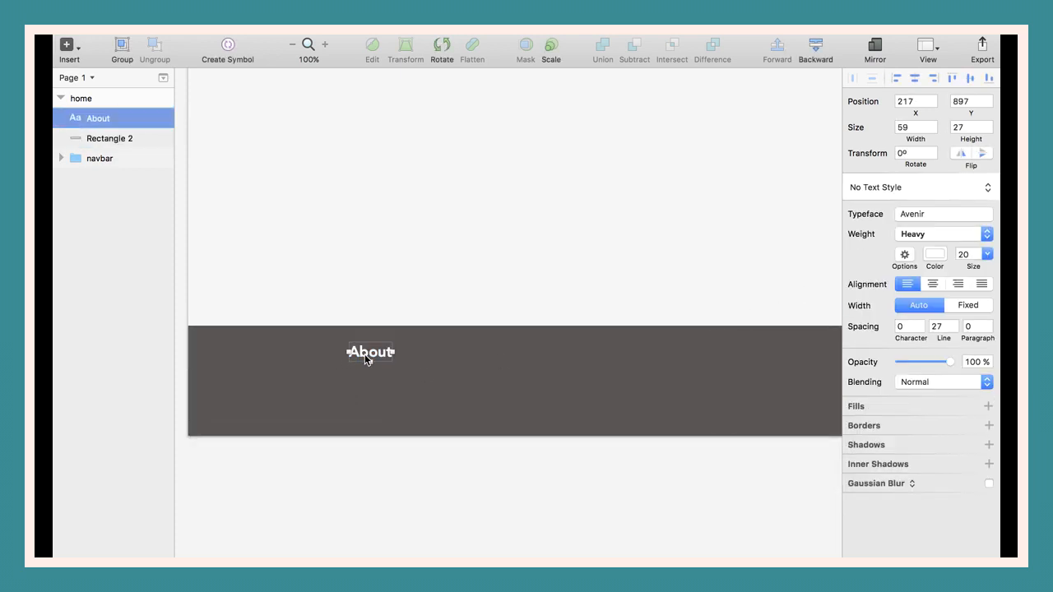
pyautogui.press('super+d')
pyautogui.hotkey('shift', 'Down')
pyautogui.hotkey('shift', 'Down')
pyautogui.hotkey('shift', 'Down')
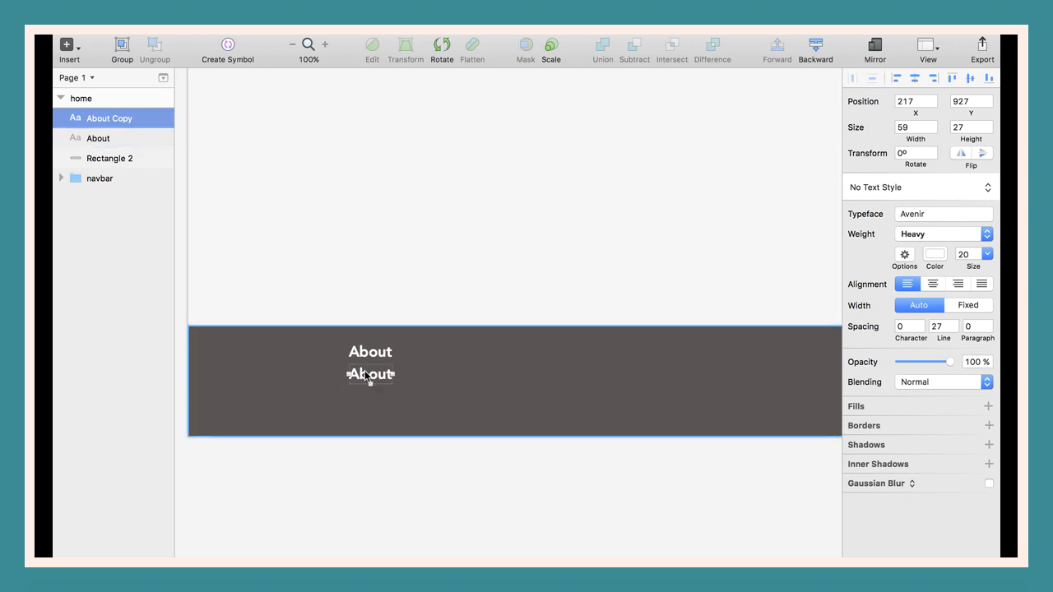
pyautogui.doubleClick(364, 371)
pyautogui.write('Contact us')
pyautogui.click(375, 377)
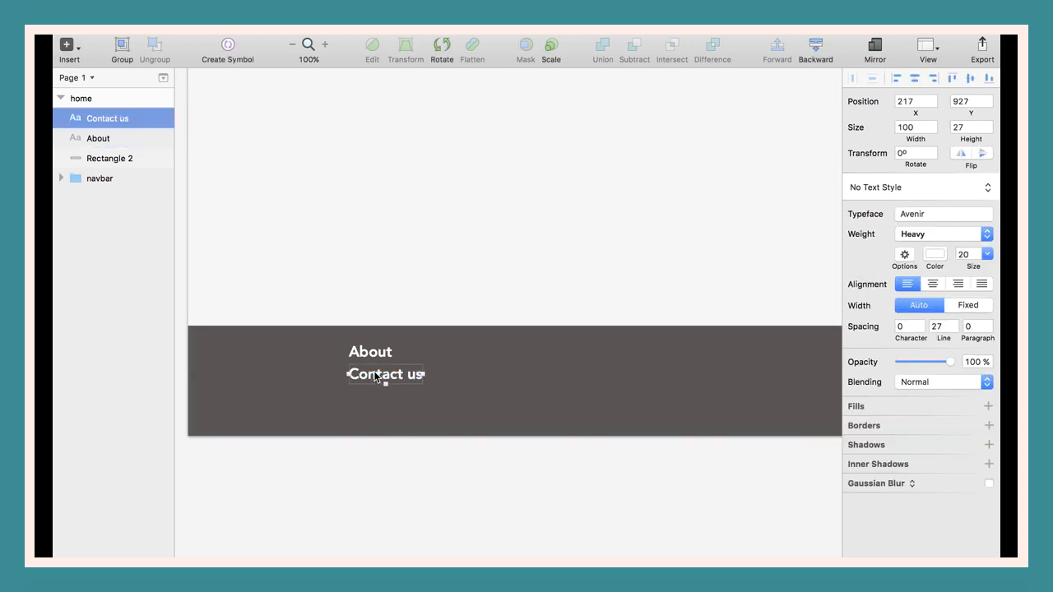
# Duplicate the "Contact us" text 30 px below and change the copy to "Press".
pyautogui.press('super+d')
pyautogui.hotkey('shift', 'Down')
pyautogui.hotkey('shift', 'Down')
pyautogui.hotkey('shift', 'Down')
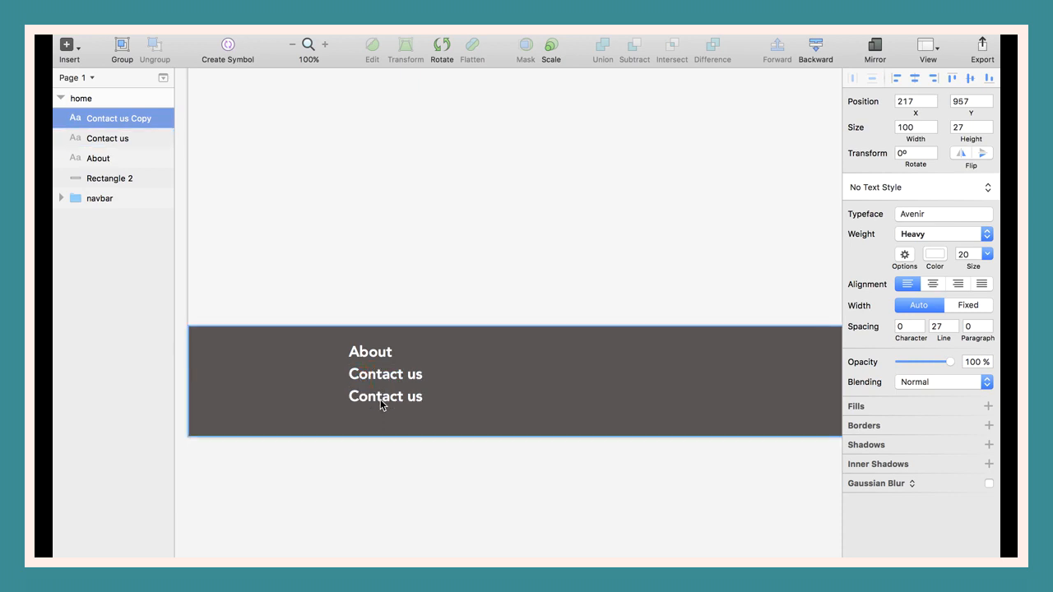
pyautogui.doubleClick(380, 401)
pyautogui.press('super+a')
pyautogui.write('Press')
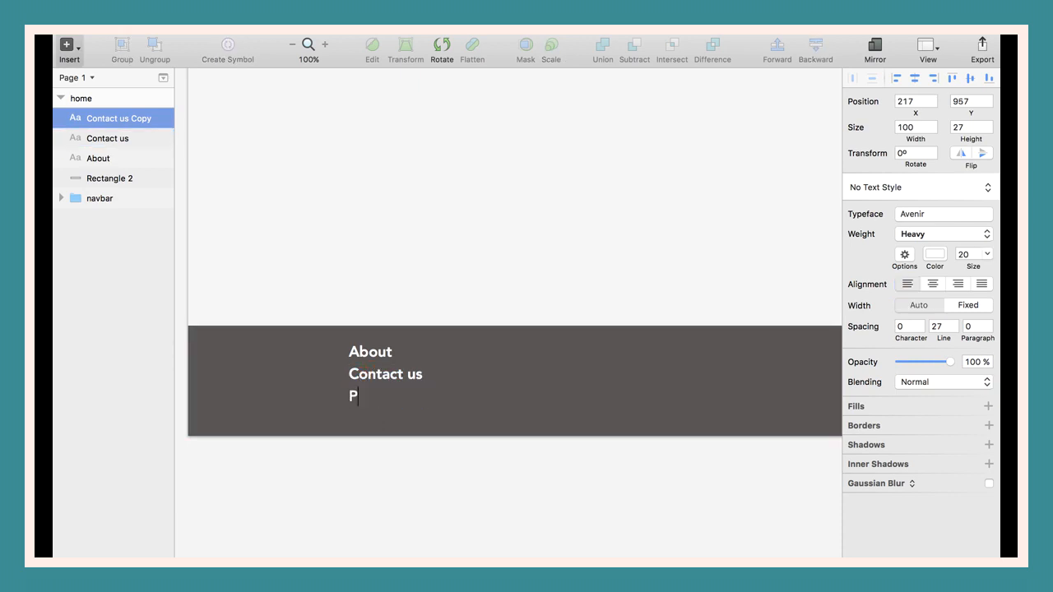
pyautogui.press('Escape')
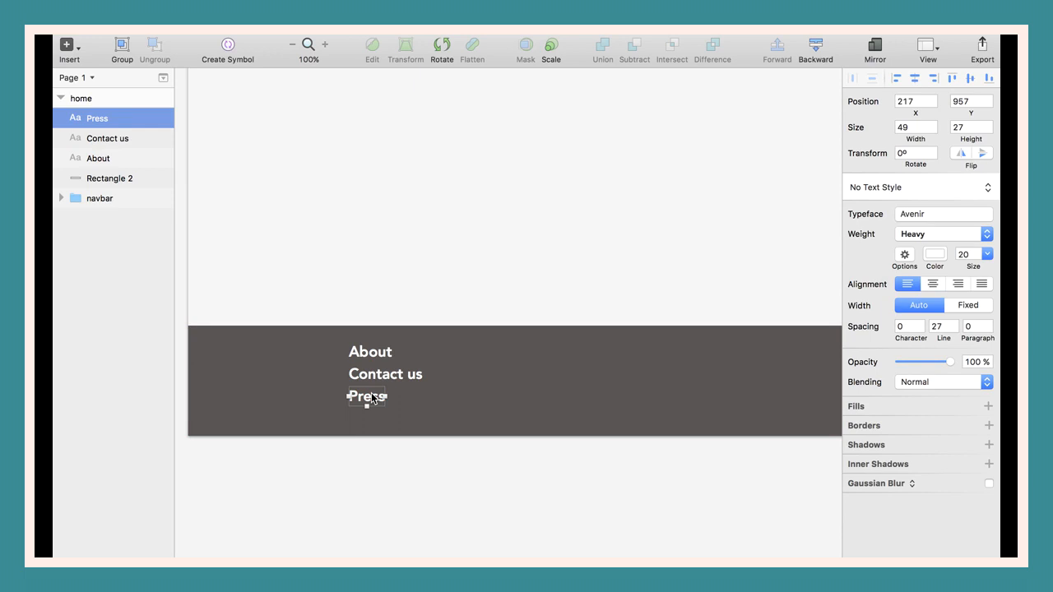
# Duplicate the "Press" text 30 px below and change the copy to "FAQ".
pyautogui.press('super+d')
pyautogui.hotkey('shift', 'Down')
pyautogui.hotkey('shift', 'Down')
pyautogui.hotkey('shift', 'Down')
pyautogui.doubleClick(378, 421)
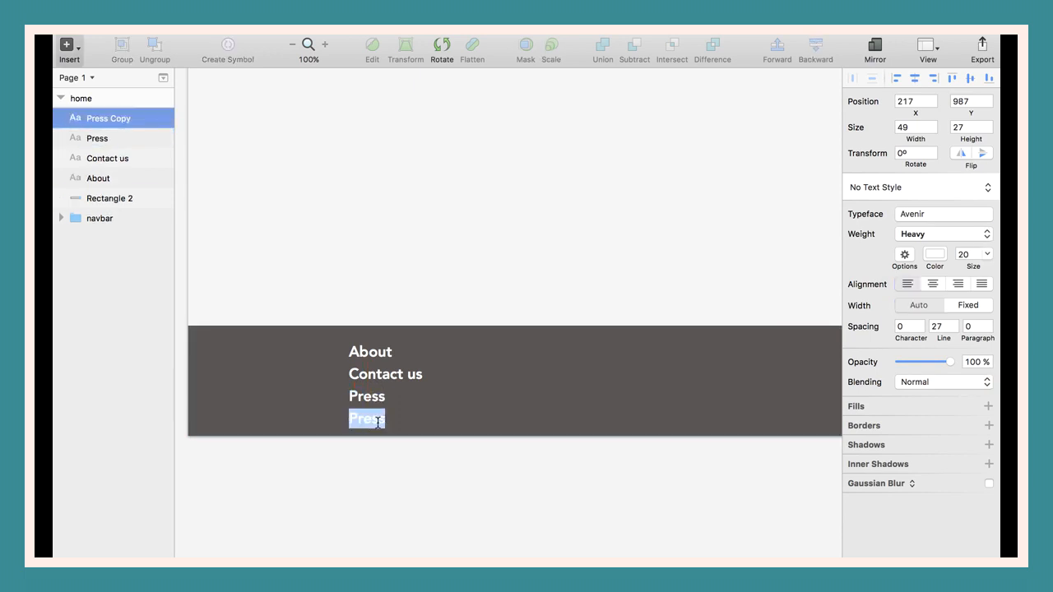
pyautogui.write('FAQ')
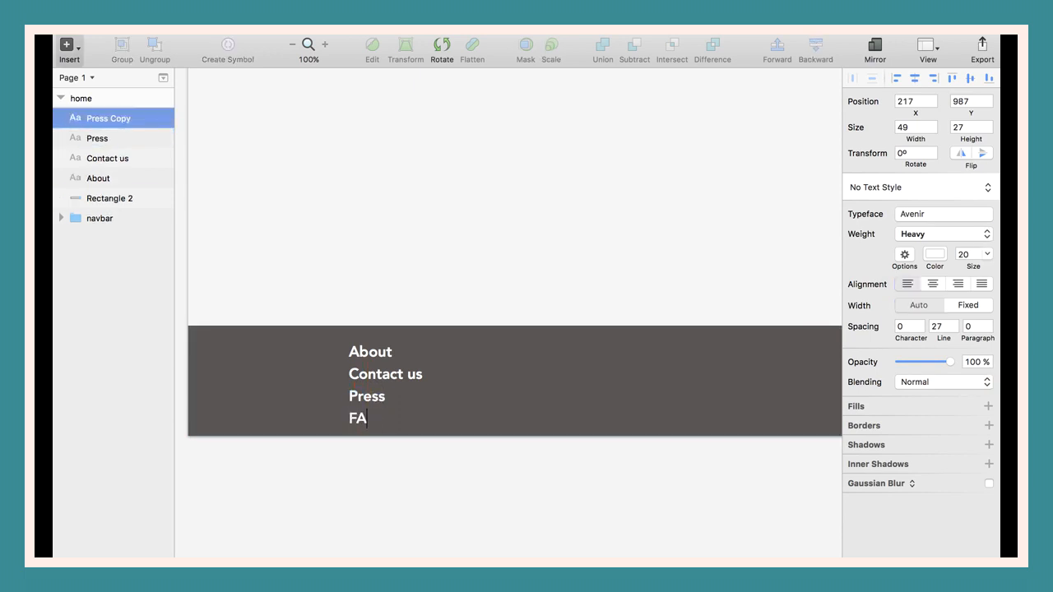
pyautogui.click(437, 419)
# Set the "Contact us", "Press" and "FAQ" texts to Book weight, size 18 and 65% opacity.
pyautogui.click(387, 375)
pyautogui.keyDown('shift'); pyautogui.click(367, 399); pyautogui.keyUp('shift')
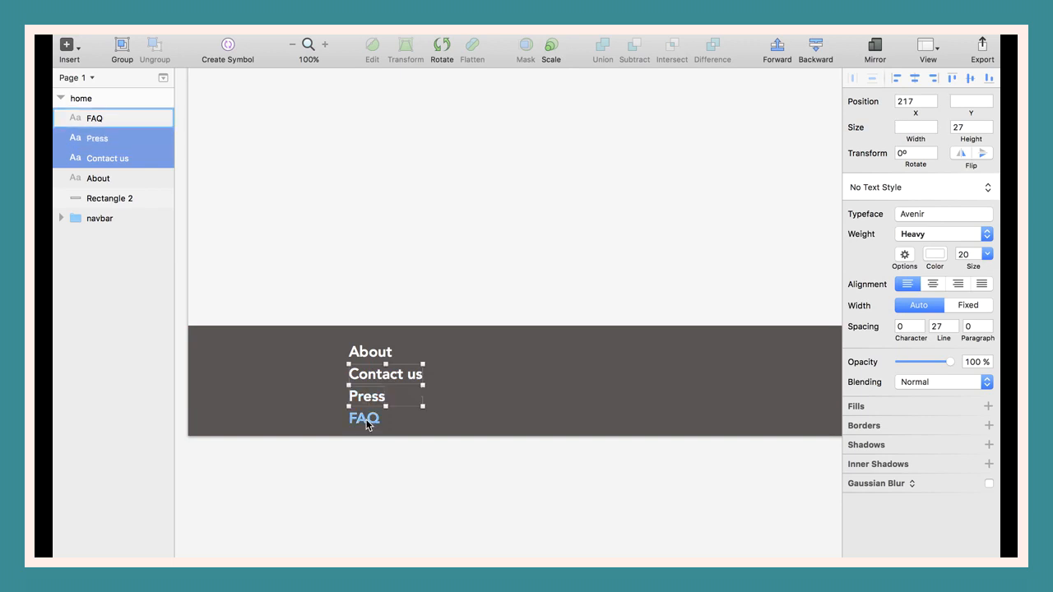
pyautogui.keyDown('shift'); pyautogui.click(364, 420); pyautogui.keyUp('shift')
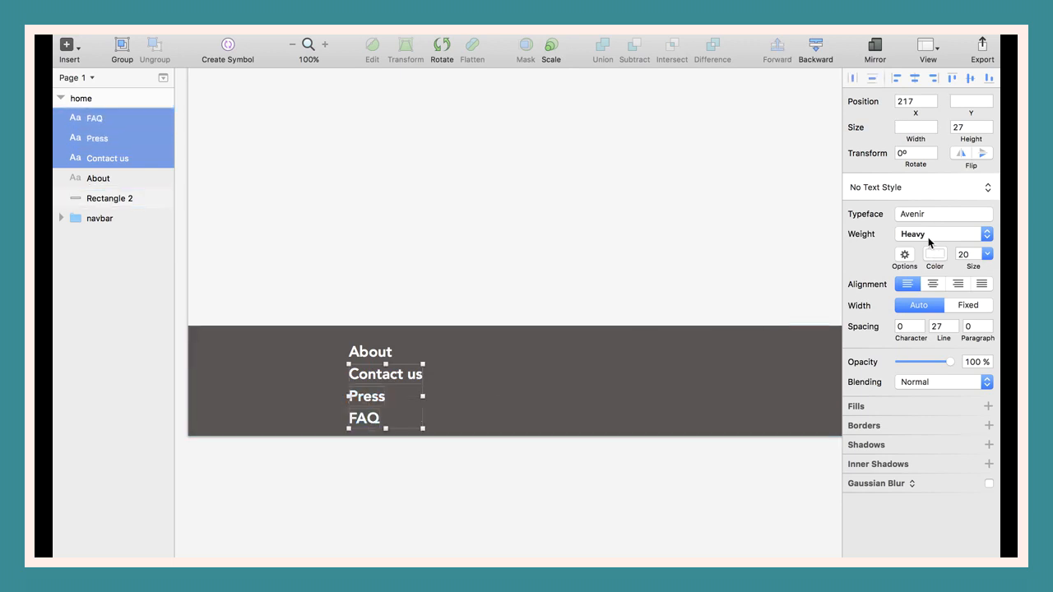
pyautogui.press('super+b')
pyautogui.click(964, 255)
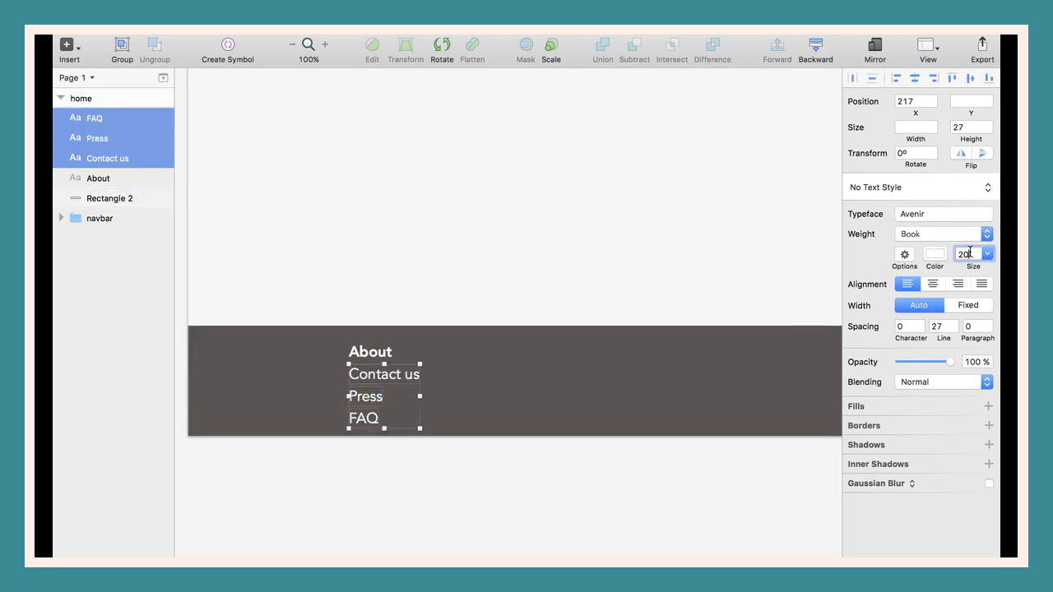
pyautogui.press('Return')
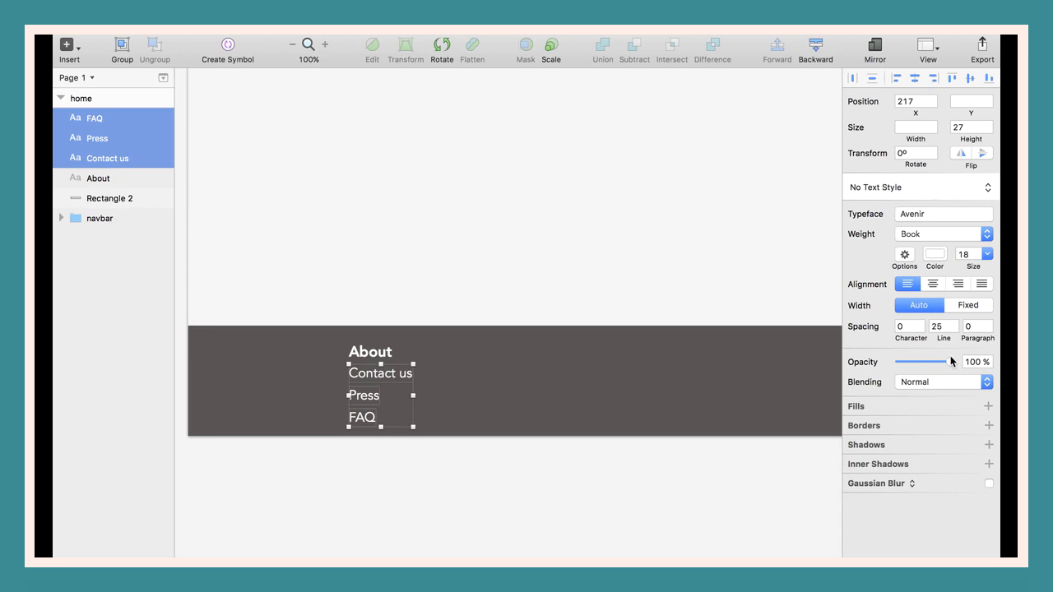
pyautogui.moveTo(951, 361); pyautogui.dragTo(935, 364)
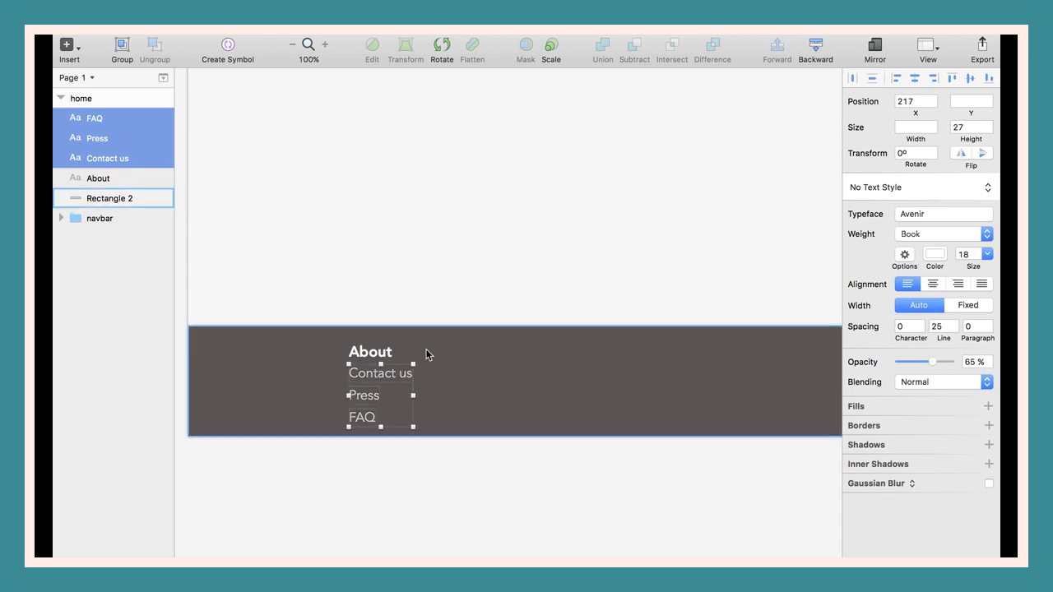
pyautogui.click(486, 381)
# Group the "About", "Contact us", "Press" and "FAQ" texts and name the group footer-link-section.
pyautogui.press('super+minus')
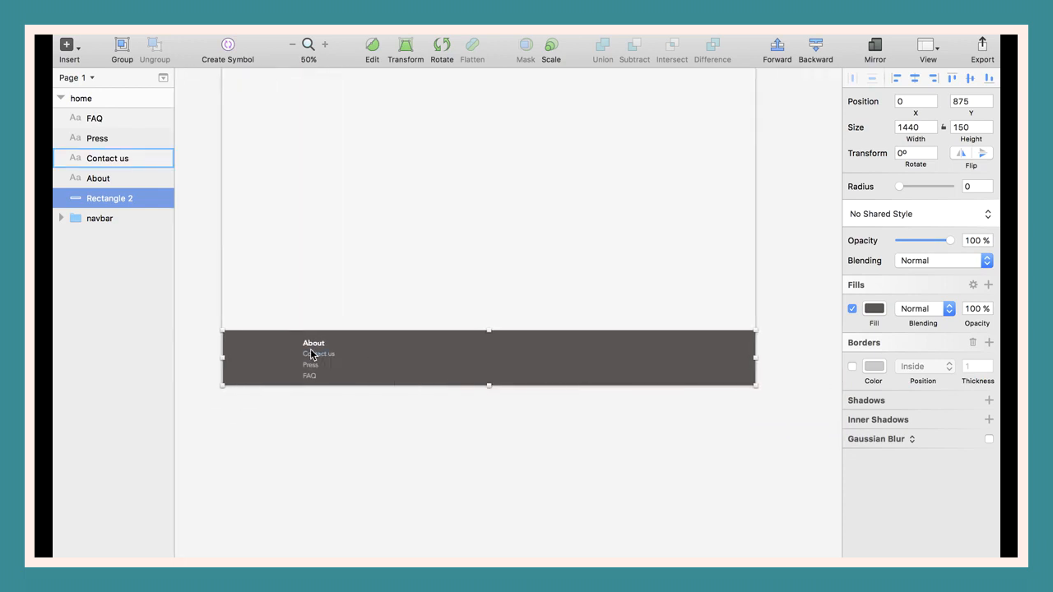
pyautogui.click(312, 344)
pyautogui.keyDown('shift'); pyautogui.click(309, 355); pyautogui.keyUp('shift')
pyautogui.keyDown('shift'); pyautogui.click(308, 365); pyautogui.keyUp('shift')
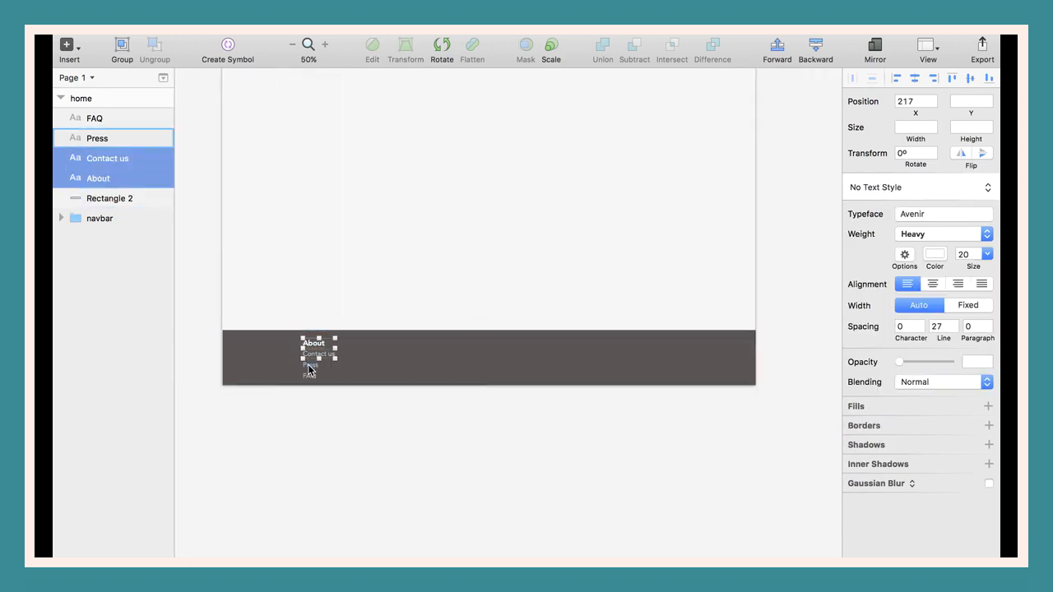
pyautogui.keyDown('shift'); pyautogui.click(309, 376); pyautogui.keyUp('shift')
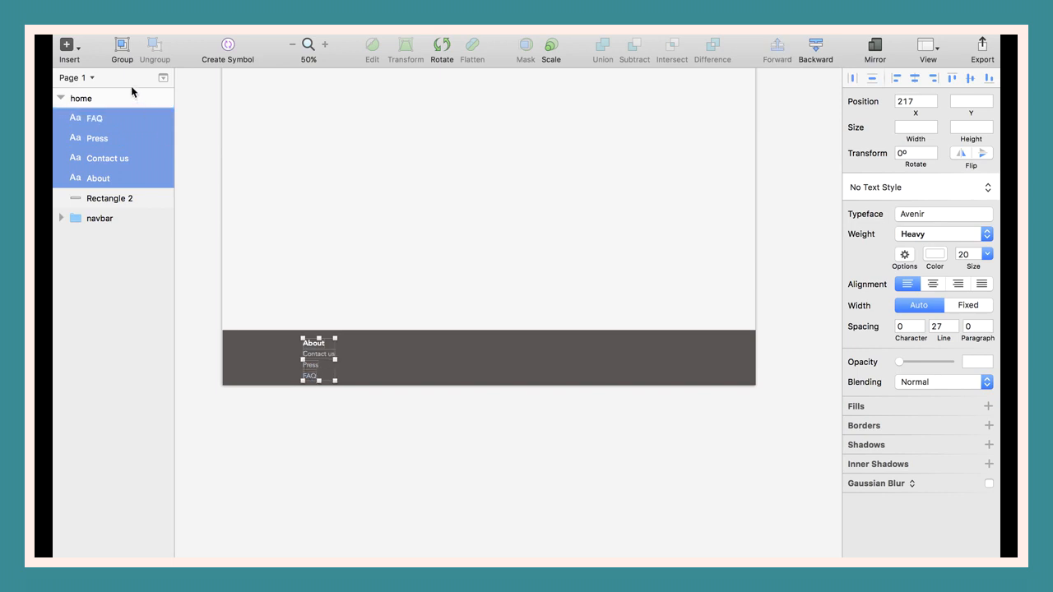
pyautogui.click(122, 44)
pyautogui.doubleClick(102, 119)
pyautogui.write('na')
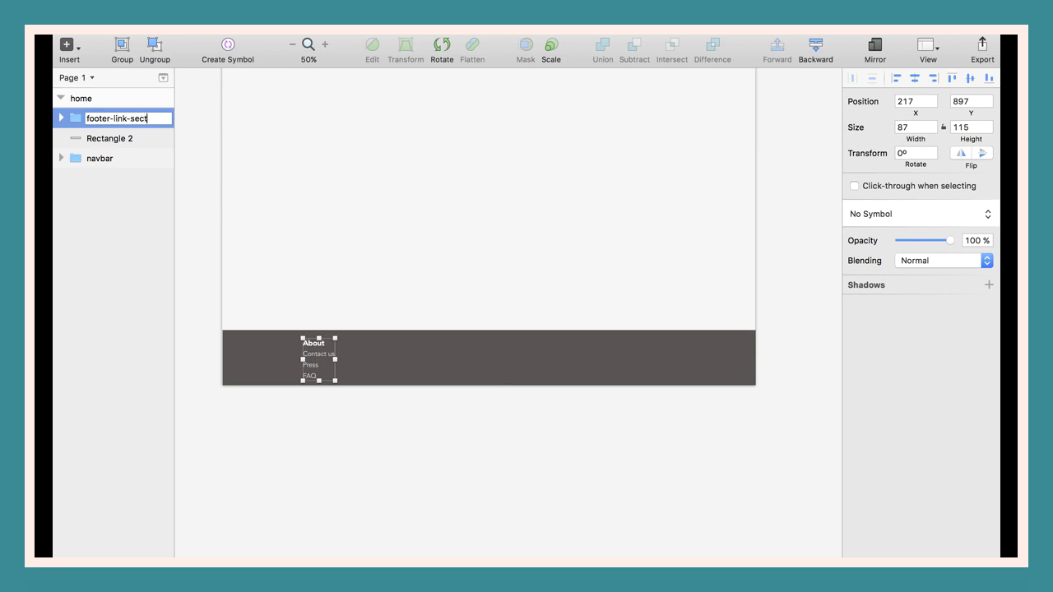
pyautogui.press('Return')
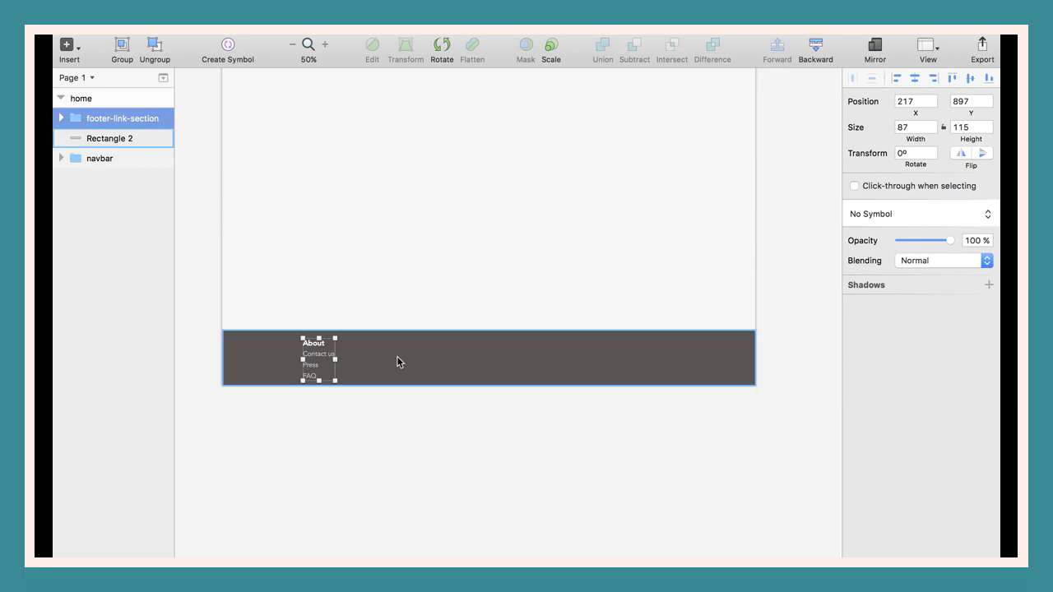
# Move the footer-link-section group horizontally to the right within the footer, to X 377.
pyautogui.click(364, 347)
pyautogui.click(327, 356)
pyautogui.hotkey('shift', 'Right')
pyautogui.hotkey('shift', 'Right')
pyautogui.hotkey('shift', 'Right')
pyautogui.hotkey('shift', 'Right')
pyautogui.hotkey('shift', 'Right')
pyautogui.hotkey('shift', 'Right')
pyautogui.hotkey('shift', 'Right')
pyautogui.hotkey('shift', 'Right')
pyautogui.hotkey('shift', 'Right')
pyautogui.hotkey('shift', 'Right')
pyautogui.hotkey('shift', 'Right')
pyautogui.hotkey('shift', 'Right')
pyautogui.hotkey('shift', 'Right')
pyautogui.hotkey('shift', 'Right')
pyautogui.hotkey('shift', 'Right')
pyautogui.hotkey('shift', 'Right')
pyautogui.hotkey('shift', 'Right')
pyautogui.hotkey('shift', 'Right')
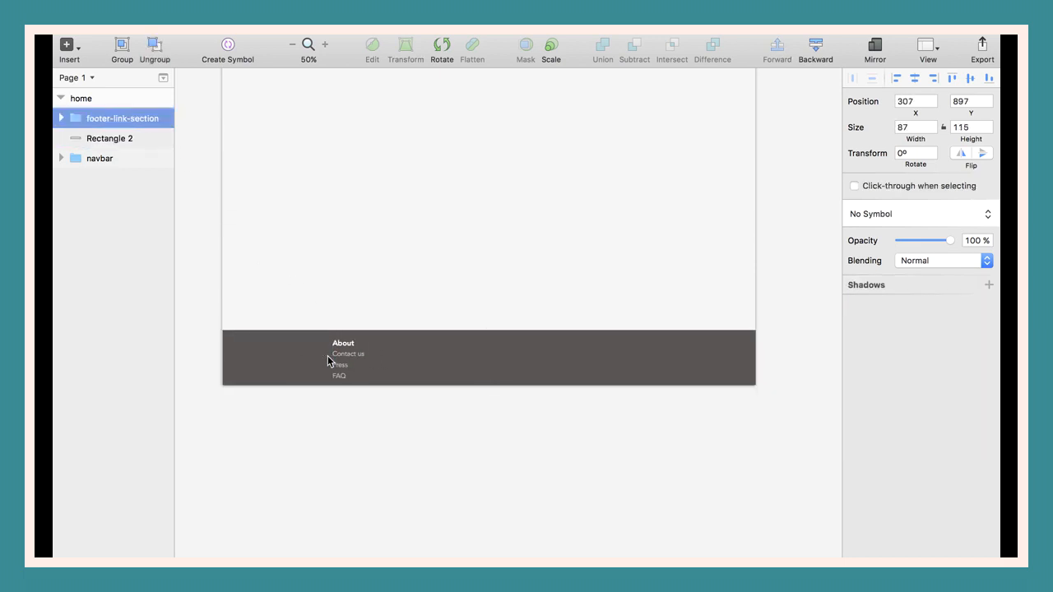
pyautogui.hotkey('shift', 'Left')
pyautogui.hotkey('shift', 'Left')
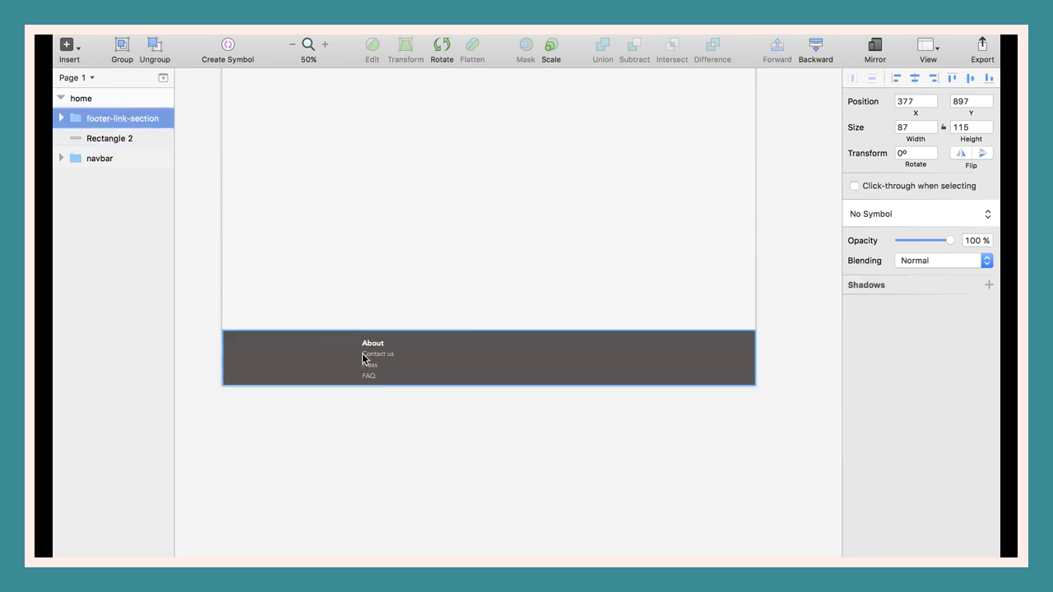
# Duplicate the footer-link-section group and move the copy right to X 727 as a second column.
pyautogui.press('super+d')
pyautogui.hotkey('shift', 'Right')
pyautogui.hotkey('shift', 'Right')
pyautogui.hotkey('shift', 'Right')
pyautogui.hotkey('shift', 'Right')
pyautogui.hotkey('shift', 'Right')
pyautogui.hotkey('shift', 'Right')
pyautogui.hotkey('shift', 'Right')
pyautogui.hotkey('shift', 'Right')
pyautogui.hotkey('shift', 'Right')
pyautogui.hotkey('shift', 'Right')
pyautogui.hotkey('shift', 'Right')
pyautogui.hotkey('shift', 'Right')
pyautogui.hotkey('shift', 'Right')
pyautogui.hotkey('shift', 'Right')
pyautogui.hotkey('shift', 'Right')
pyautogui.hotkey('shift', 'Right')
pyautogui.hotkey('shift', 'Right')
pyautogui.hotkey('shift', 'Right')
pyautogui.hotkey('shift', 'Right')
pyautogui.hotkey('shift', 'Right')
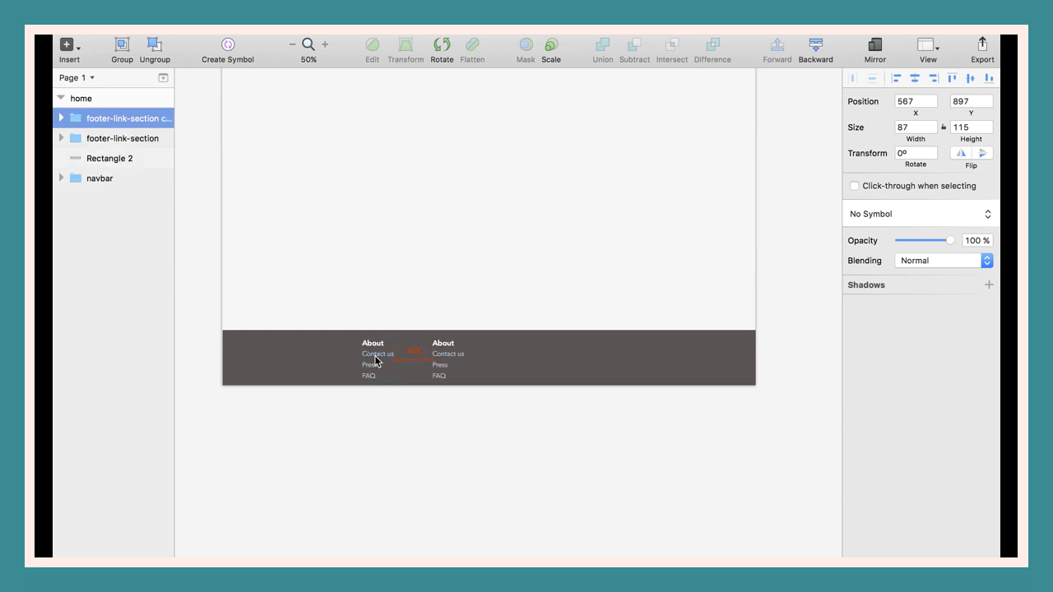
pyautogui.hotkey('shift', 'Right')
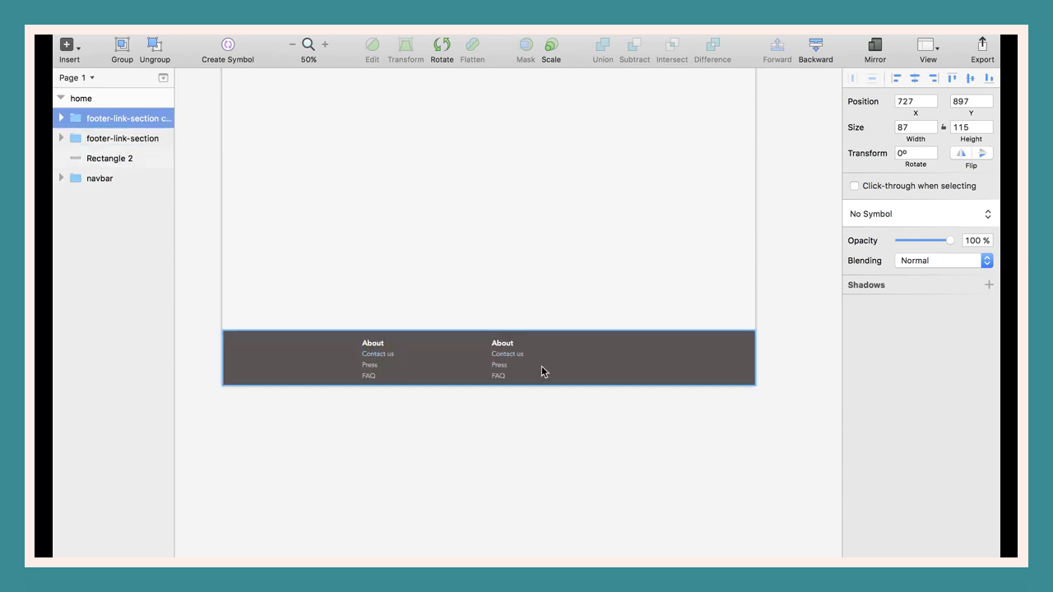
# Duplicate the second link column and move the copy right to X 1097 as a third column.
pyautogui.press('super+d')
pyautogui.hotkey('shift', 'Right')
pyautogui.hotkey('shift', 'Right')
pyautogui.hotkey('shift', 'Right')
pyautogui.hotkey('shift', 'Right')
pyautogui.hotkey('shift', 'Right')
pyautogui.hotkey('shift', 'Right')
pyautogui.hotkey('shift', 'Right')
pyautogui.hotkey('shift', 'Right')
pyautogui.hotkey('shift', 'Right')
pyautogui.hotkey('shift', 'Right')
pyautogui.hotkey('shift', 'Right')
pyautogui.hotkey('shift', 'Right')
pyautogui.hotkey('shift', 'Right')
pyautogui.hotkey('shift', 'Right')
pyautogui.hotkey('shift', 'Right')
pyautogui.hotkey('shift', 'Right')
pyautogui.hotkey('shift', 'Right')
pyautogui.hotkey('shift', 'Right')
pyautogui.hotkey('shift', 'Right')
pyautogui.hotkey('shift', 'Right')
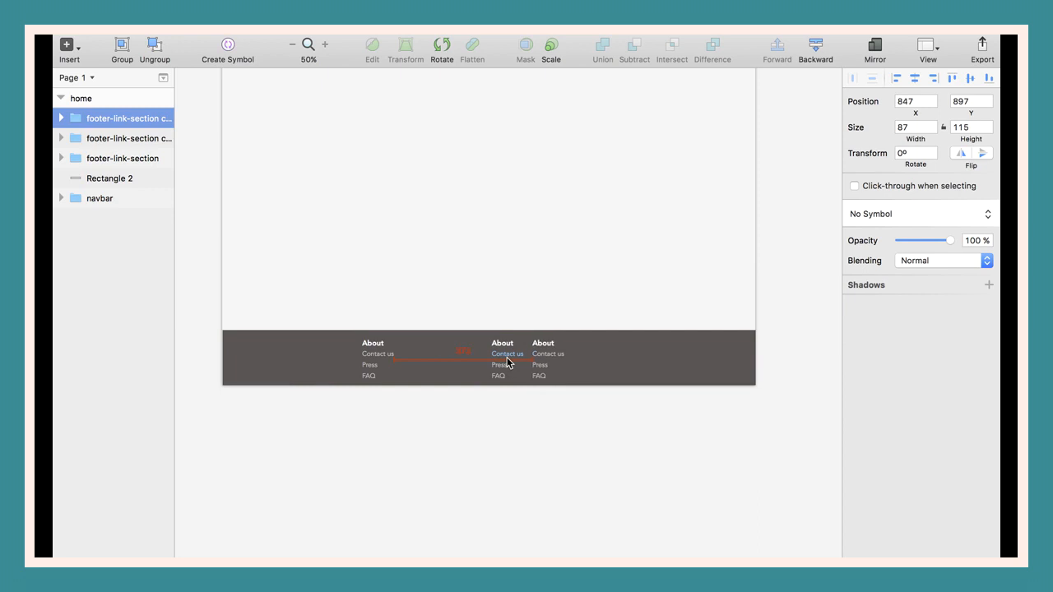
pyautogui.hotkey('shift', 'Left')
pyautogui.hotkey('shift', 'Left')
pyautogui.hotkey('shift', 'Right')
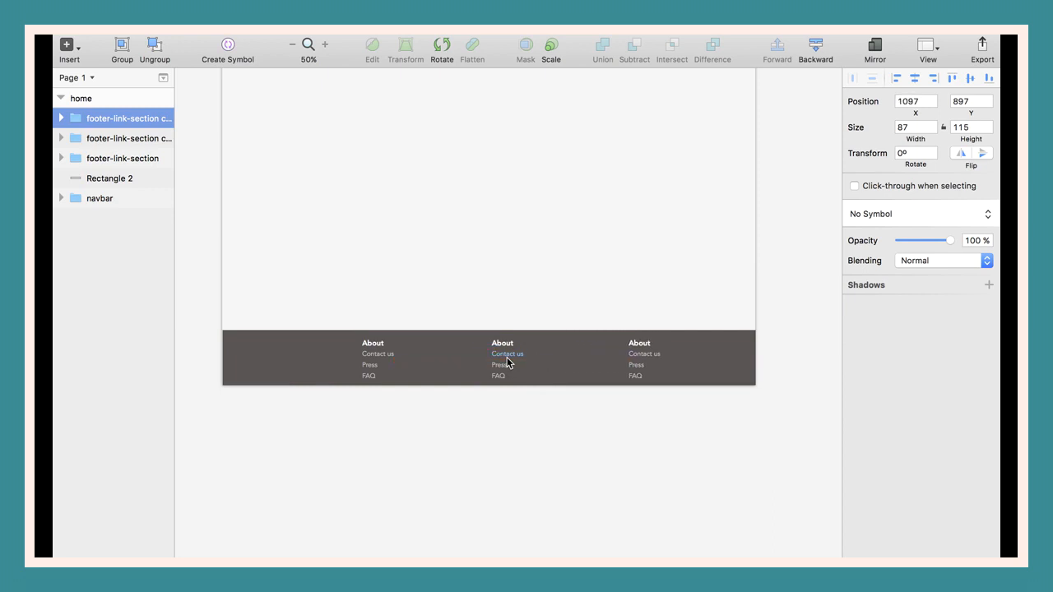
# Shift all three footer link columns together about 70 px to the left.
pyautogui.click(383, 359)
pyautogui.keyDown('shift'); pyautogui.click(501, 365); pyautogui.keyUp('shift')
pyautogui.keyDown('shift'); pyautogui.click(639, 368); pyautogui.keyUp('shift')
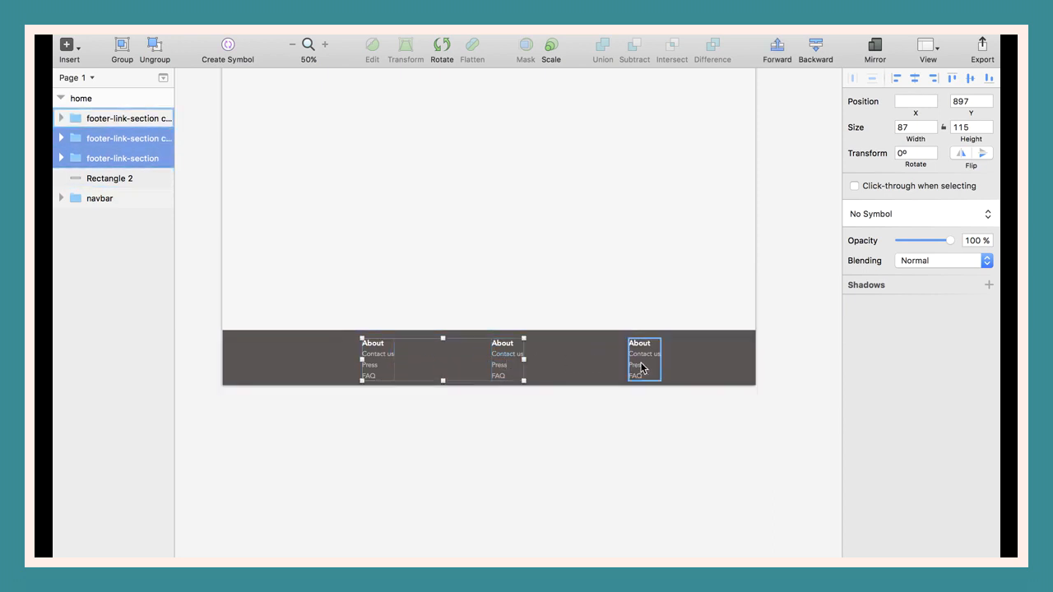
pyautogui.hotkey('shift', 'Left')
pyautogui.hotkey('shift', 'Left')
pyautogui.hotkey('shift', 'Left')
pyautogui.hotkey('shift', 'Left')
pyautogui.hotkey('shift', 'Left')
pyautogui.hotkey('shift', 'Left')
pyautogui.hotkey('shift', 'Left')
pyautogui.hotkey('shift', 'Right')
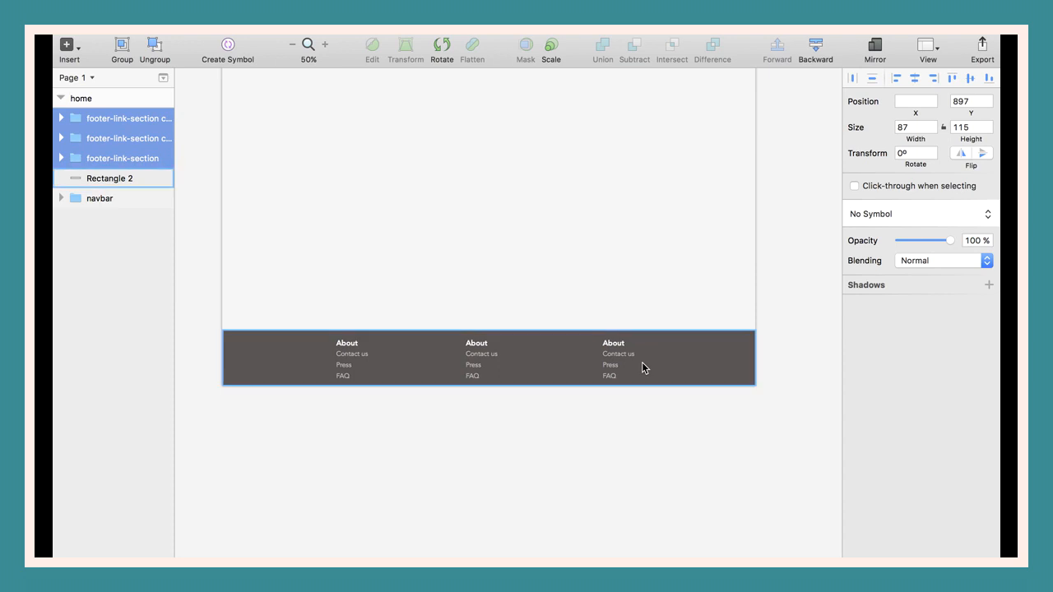
pyautogui.click(460, 465)
# Group Rectangle 2 with the three footer link sections and name the group footer.
pyautogui.click(290, 347)
pyautogui.click(132, 178)
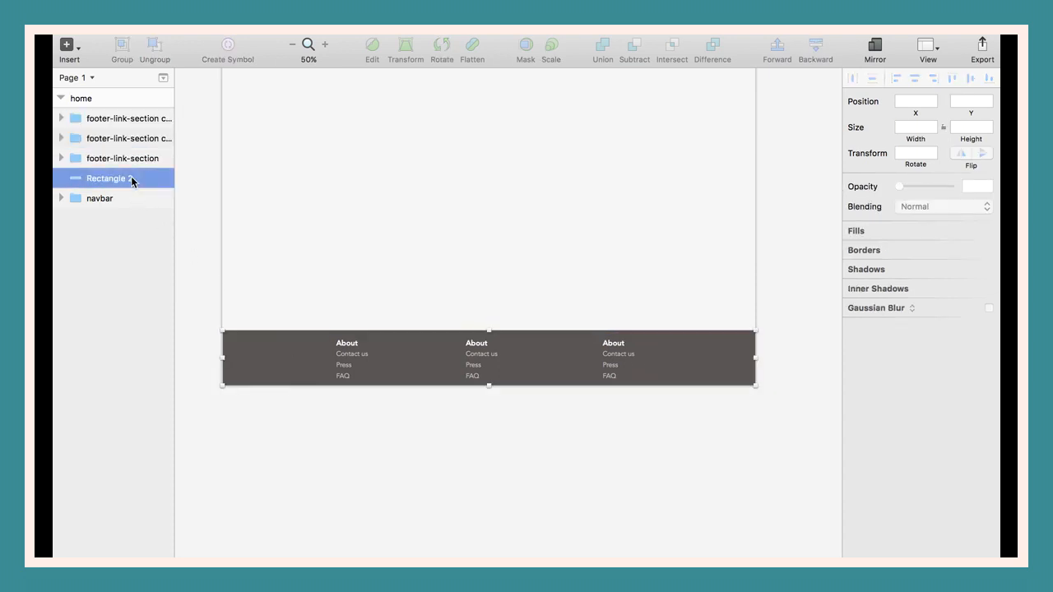
pyautogui.keyDown('shift'); pyautogui.click(110, 120); pyautogui.keyUp('shift')
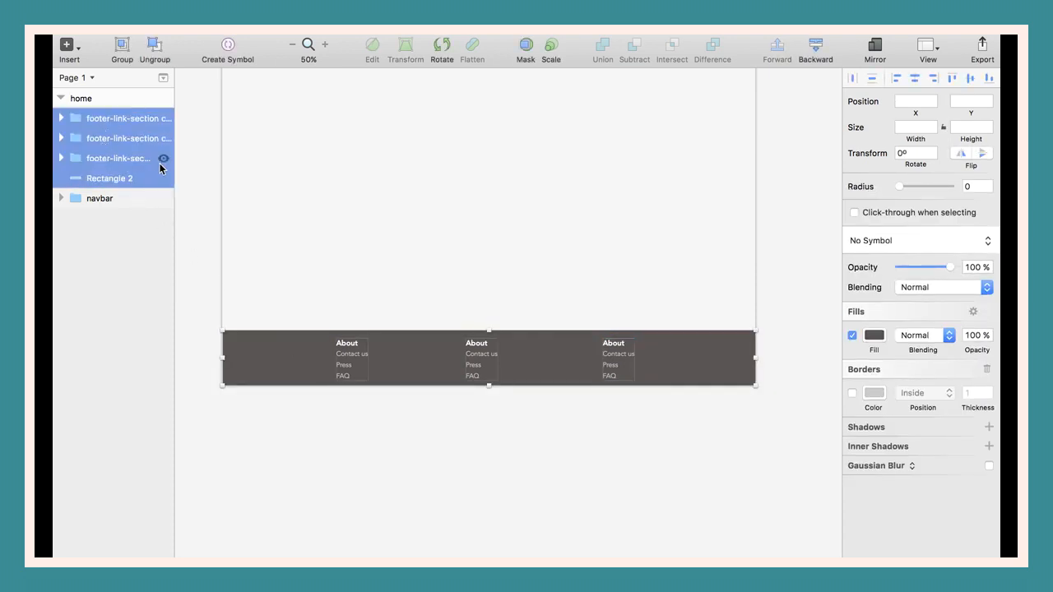
pyautogui.click(122, 51)
pyautogui.doubleClick(100, 117)
pyautogui.write('footer')
pyautogui.click(111, 224)
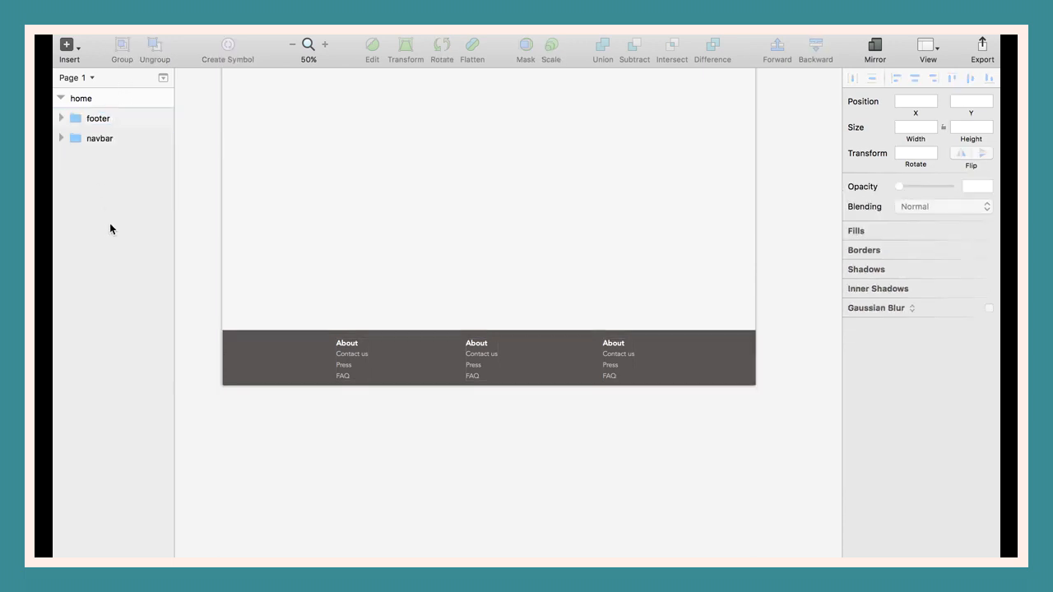
# Collapse the home artboard's layers and duplicate the artboard twice.
pyautogui.scroll(5, 288, 248)
pyautogui.click(60, 99)
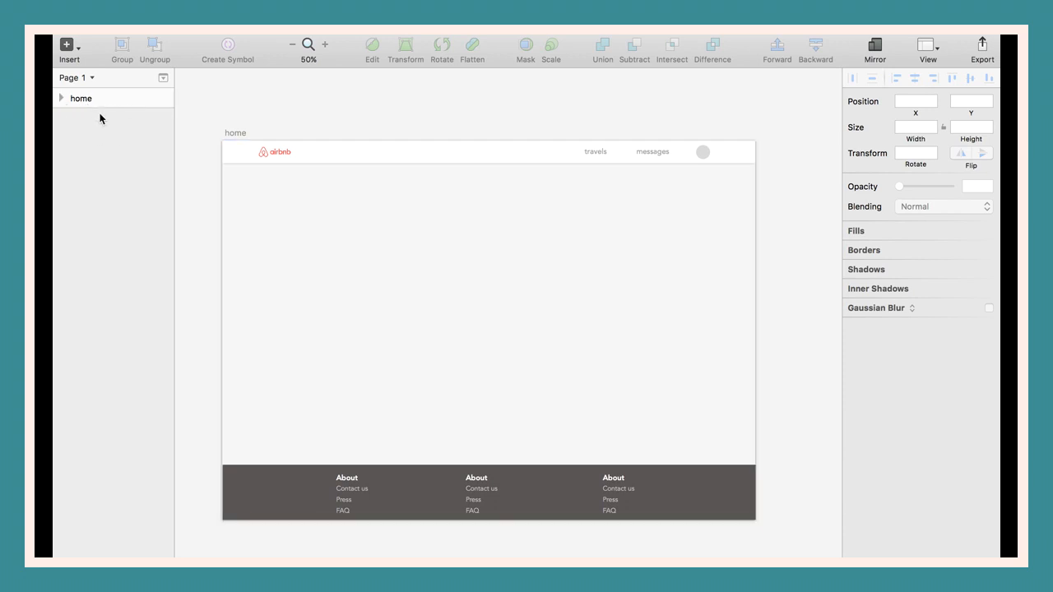
pyautogui.click(59, 99)
pyautogui.click(60, 97)
pyautogui.click(98, 101)
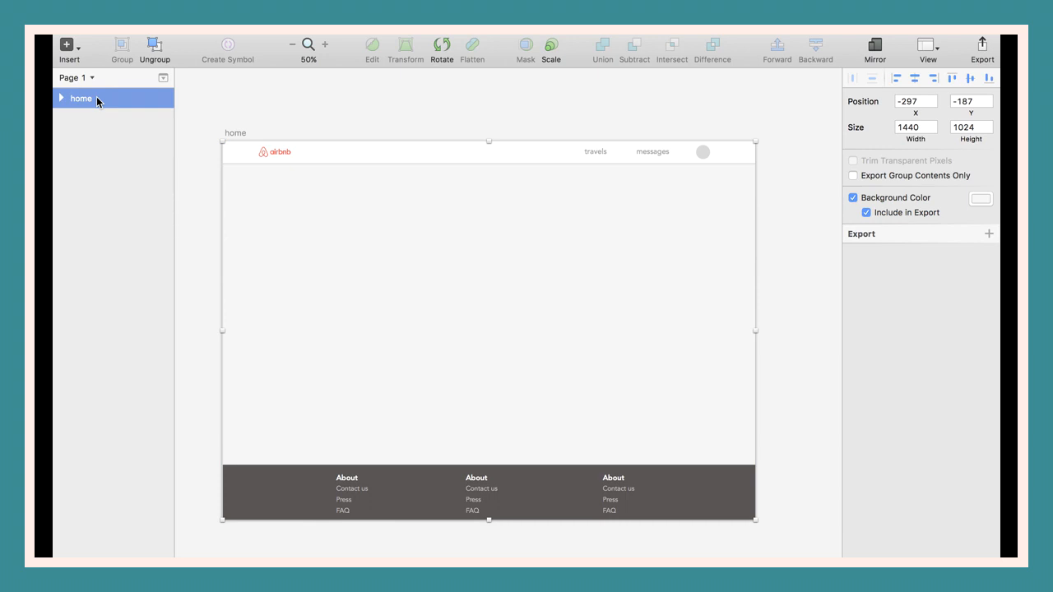
pyautogui.press('super+d')
pyautogui.press('super+d')
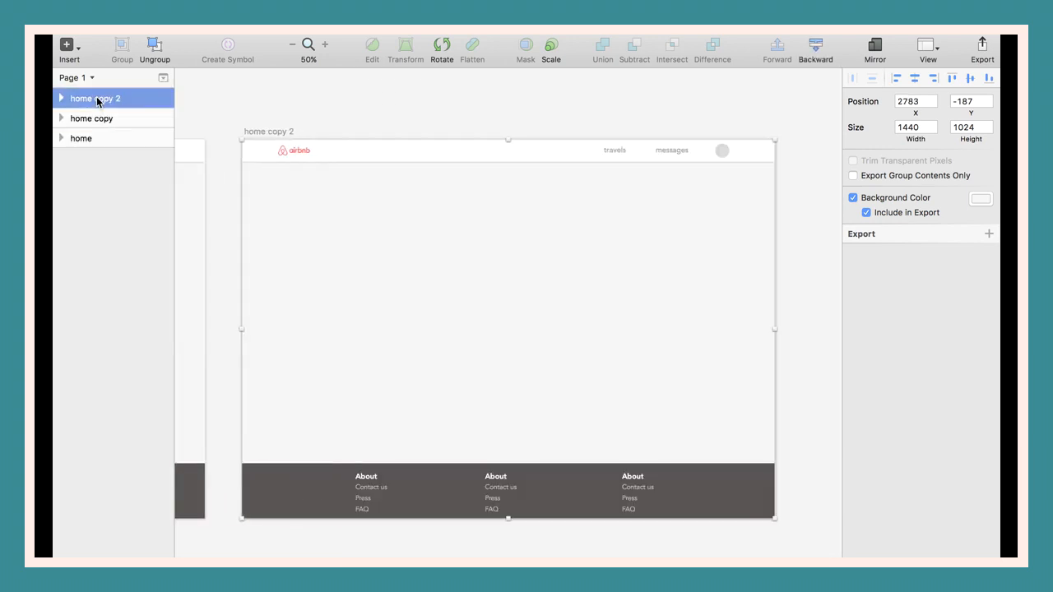
# Rename the "home copy 2" artboard as results and the "home copy" artboard as show.
pyautogui.press('super+minus')
pyautogui.hscroll(-10, 368, 275)
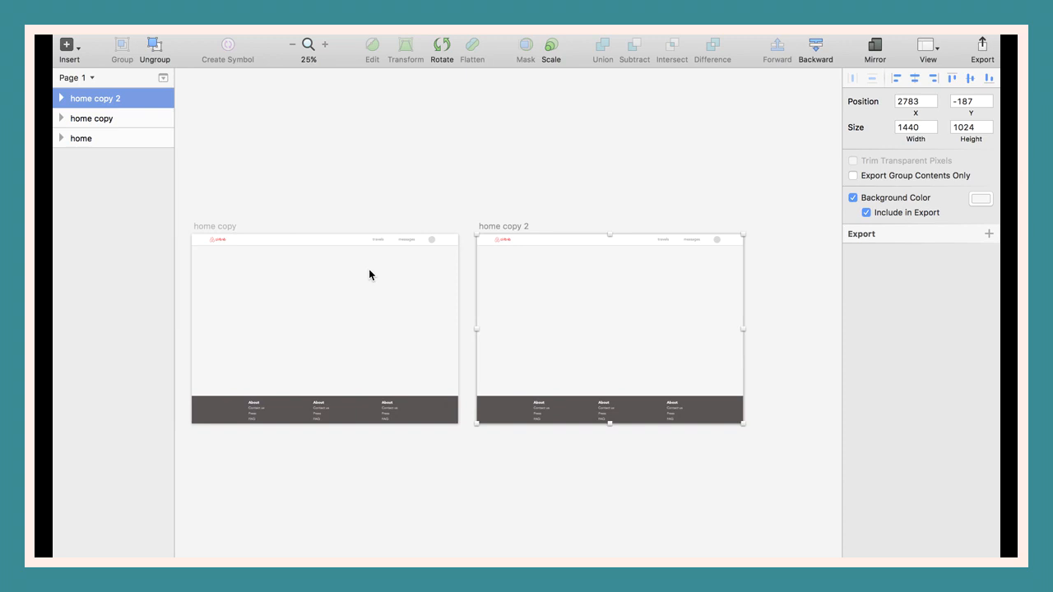
pyautogui.hscroll(2, 369, 274)
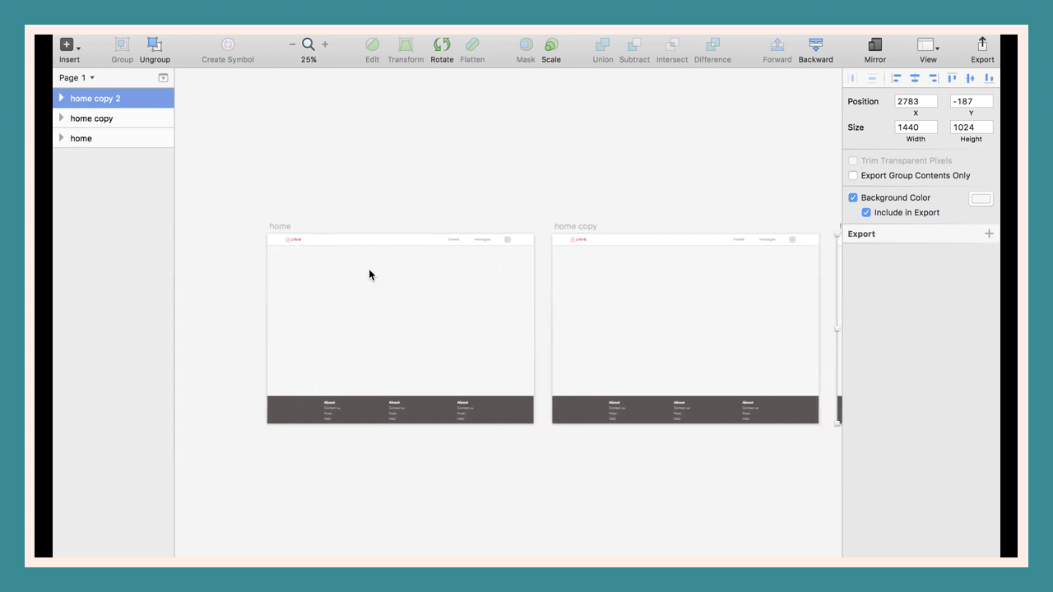
pyautogui.scroll(3, 368, 271)
pyautogui.hscroll(-3, 368, 272)
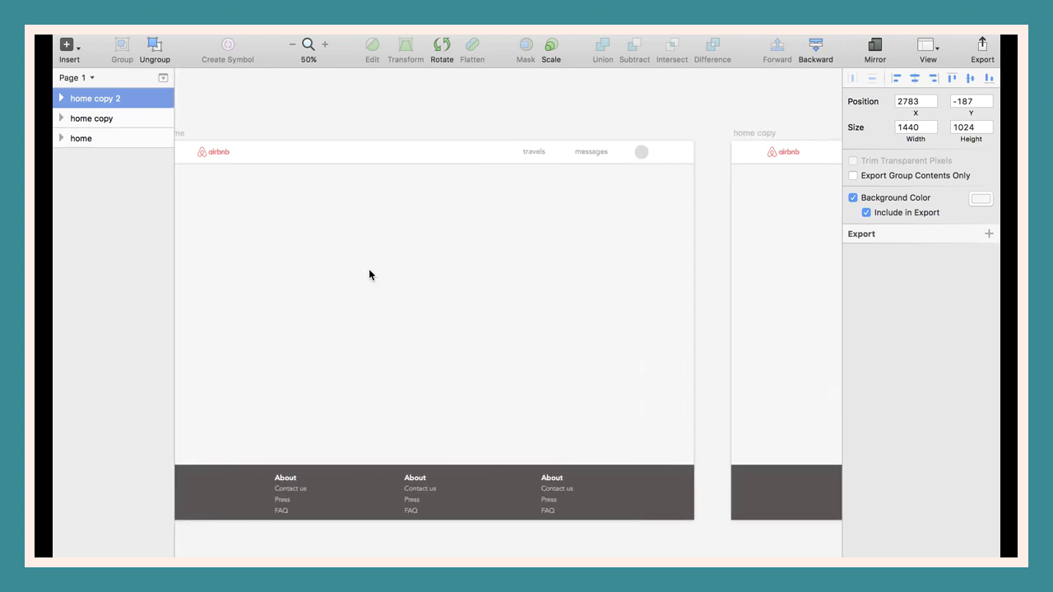
pyautogui.doubleClick(88, 101)
pyautogui.write('results')
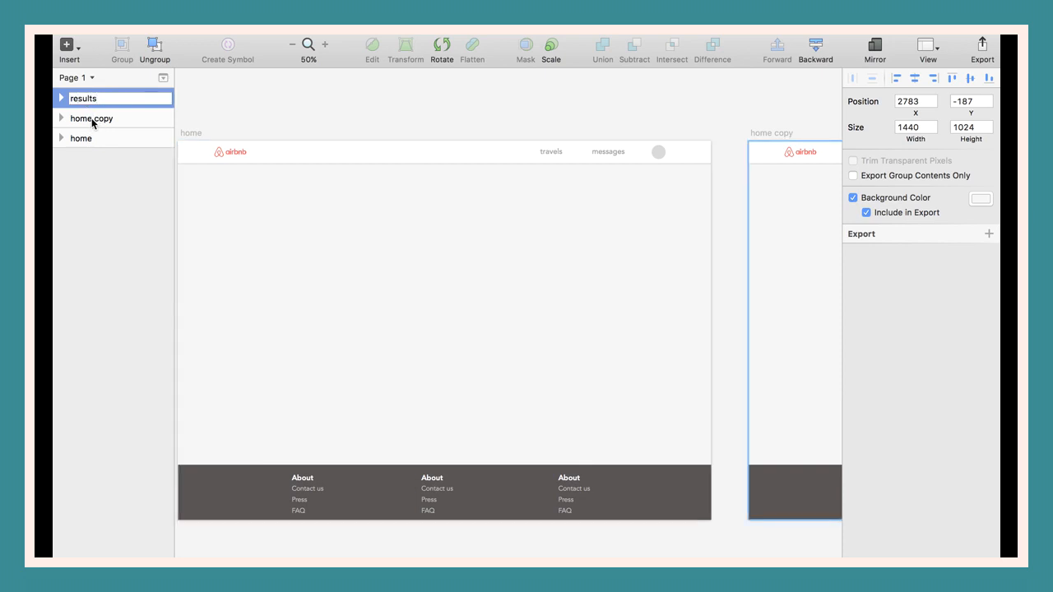
pyautogui.doubleClick(92, 120)
pyautogui.write('show')
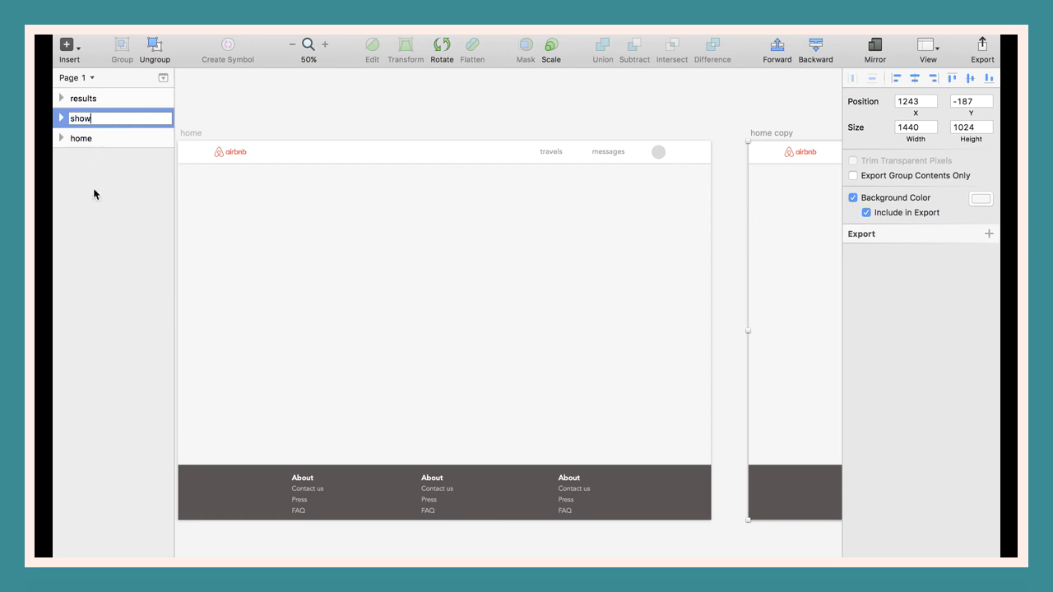
pyautogui.click(93, 220)
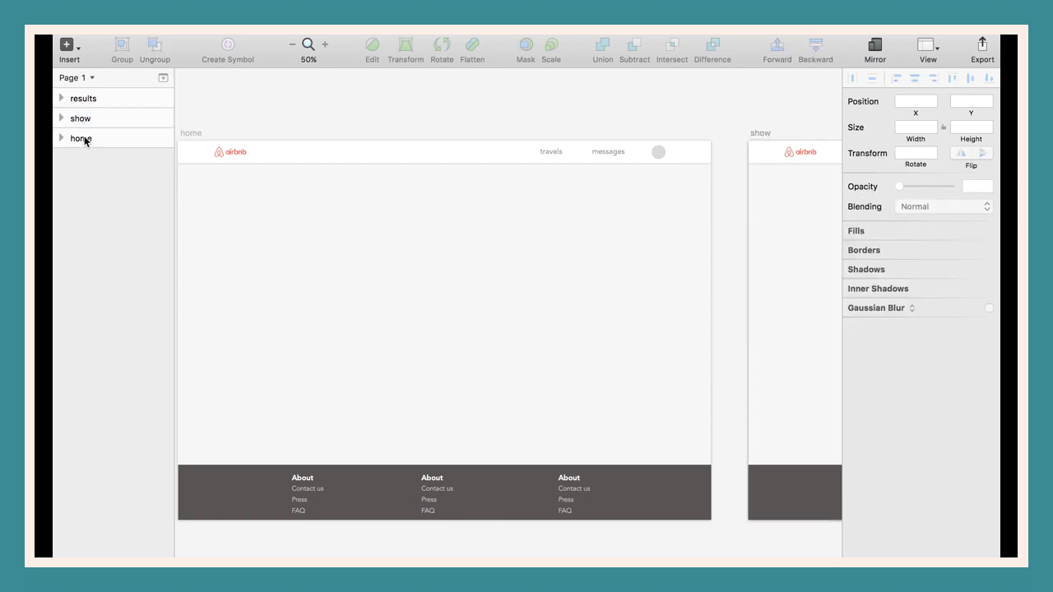
# Move the home artboard to the top of the layer list, above results and show.
pyautogui.moveTo(90, 140); pyautogui.dragTo(89, 88)
pyautogui.hscroll(15, 627, 235)
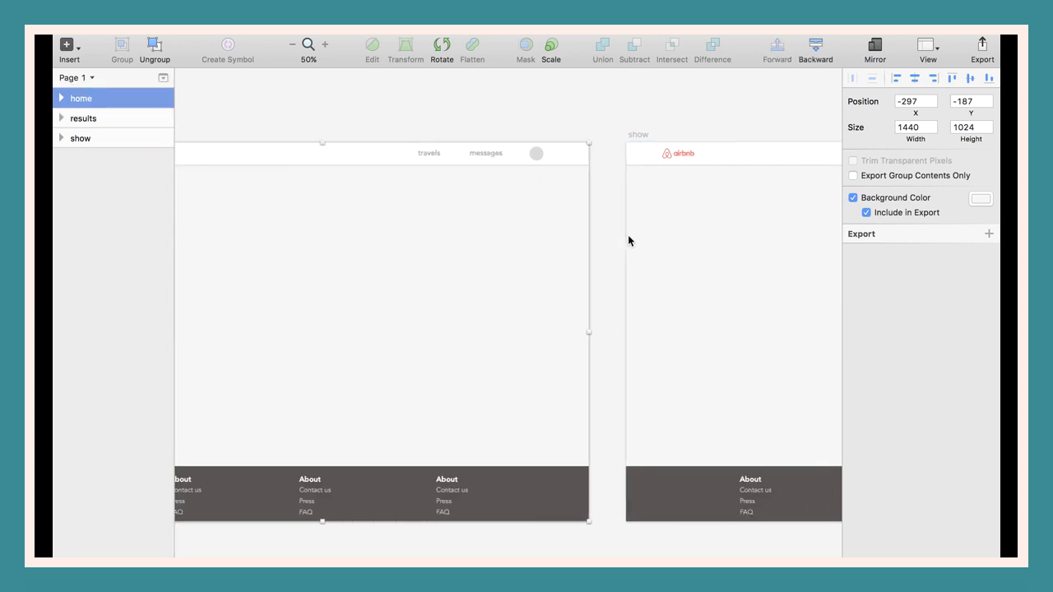
pyautogui.hscroll(2, 627, 234)
pyautogui.hscroll(-10, 628, 235)
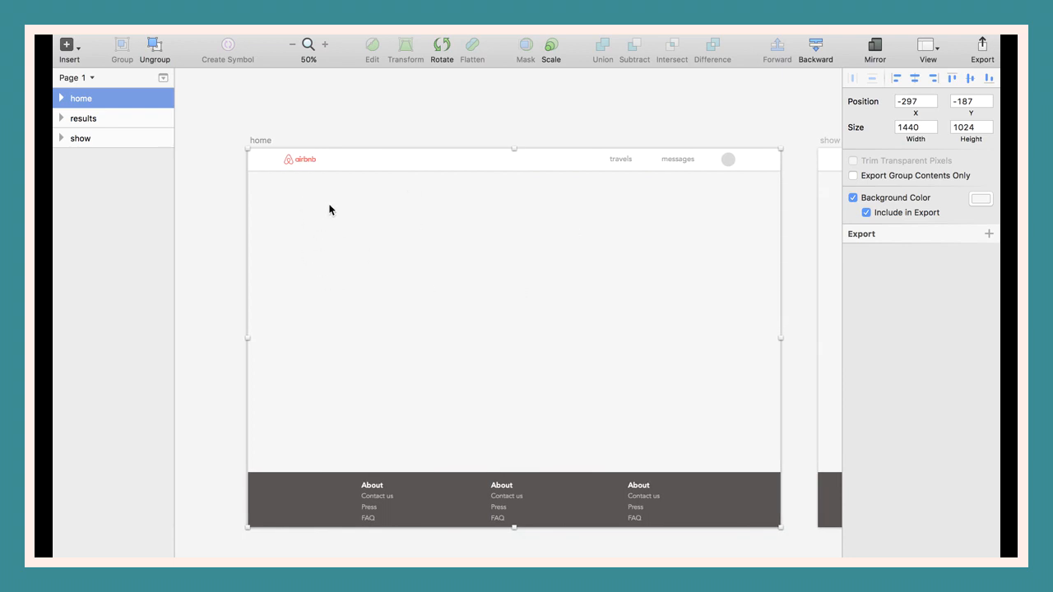
# Switch to the Chrome browser with its empty new tab.
pyautogui.press('super+Tab')
pyautogui.press('super+Tab')
pyautogui.press('super+Tab')
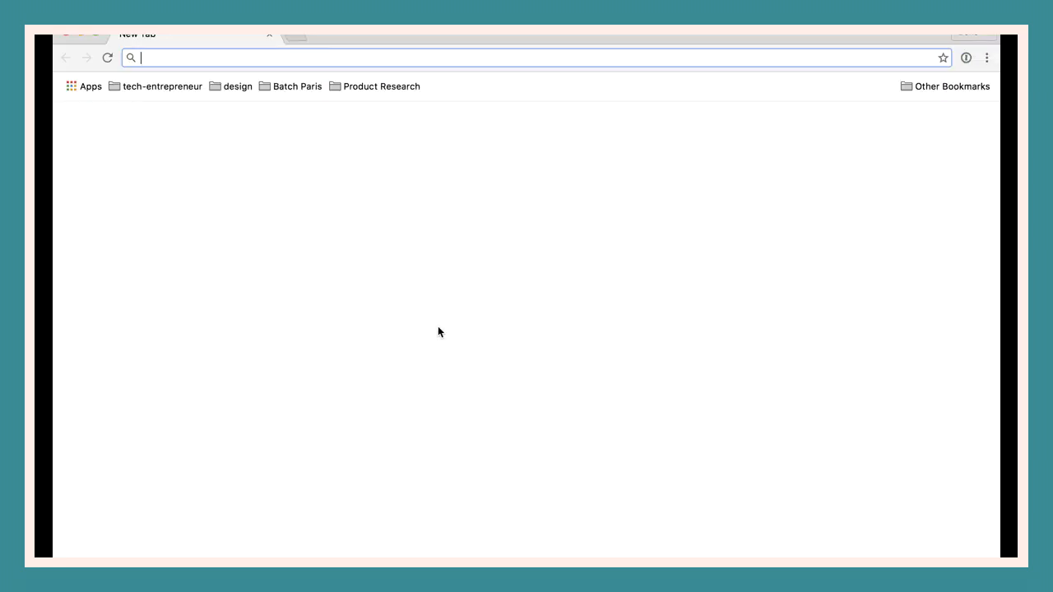
# Search Pexels for "apartment" photos and open the living room photo with two striped sofas and a fireplace.
pyautogui.write('pexel')
pyautogui.press('Return')
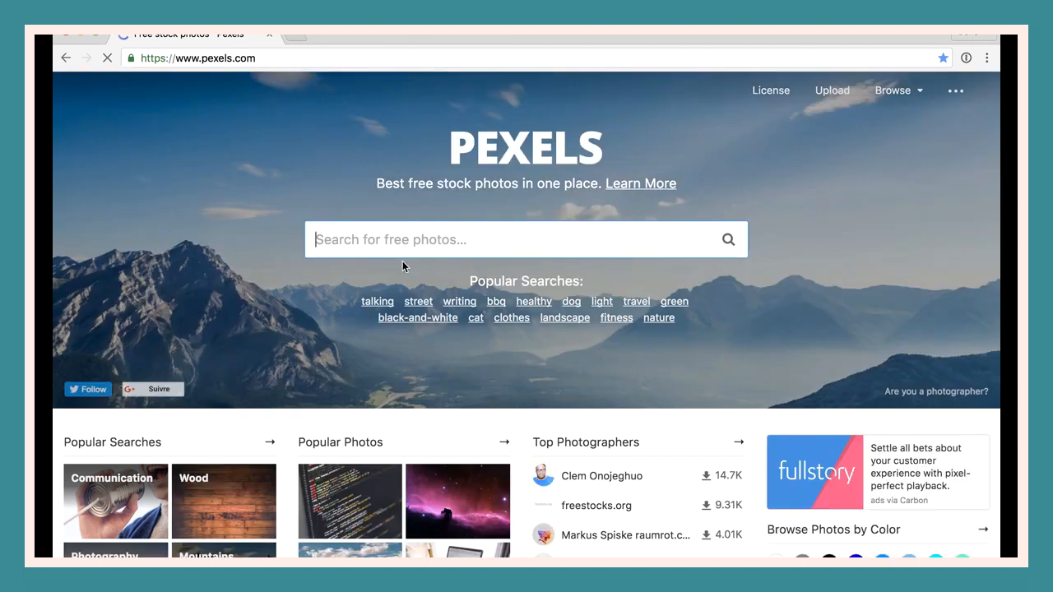
pyautogui.write('apartment')
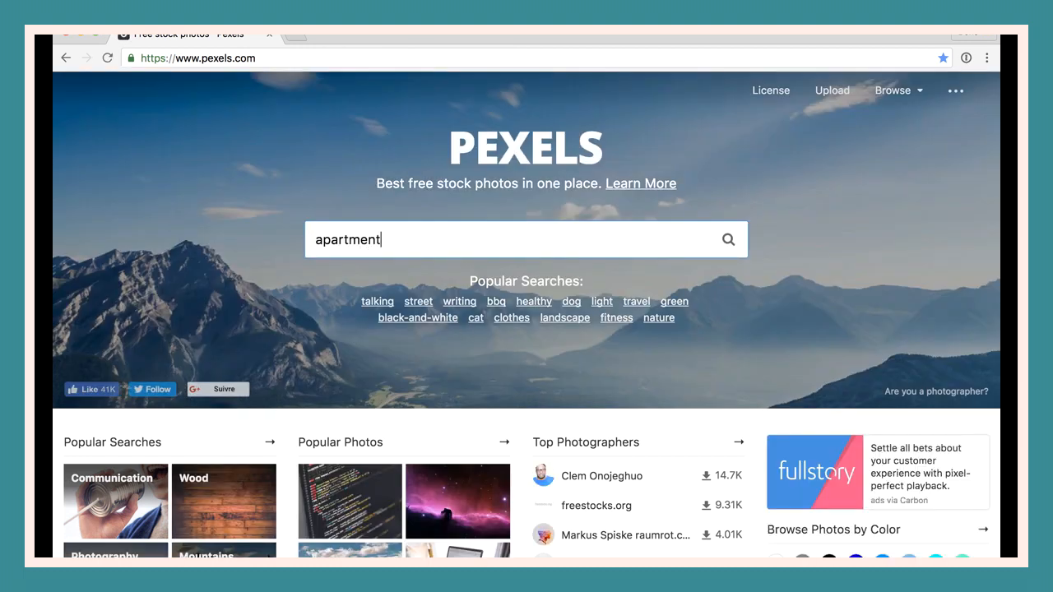
pyautogui.press('Return')
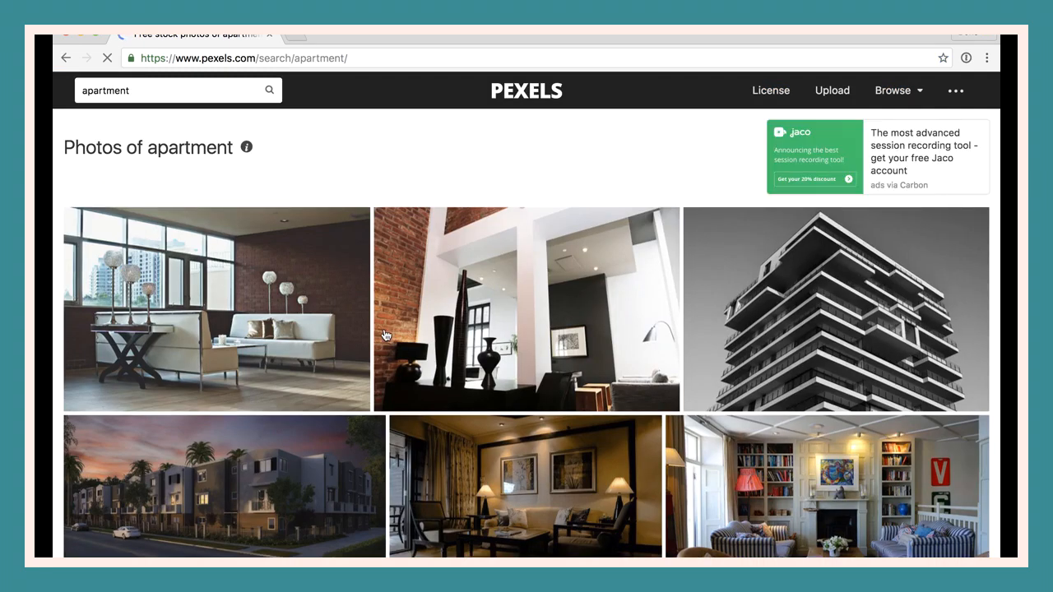
pyautogui.scroll(-4, 377, 323)
pyautogui.scroll(1, 376, 324)
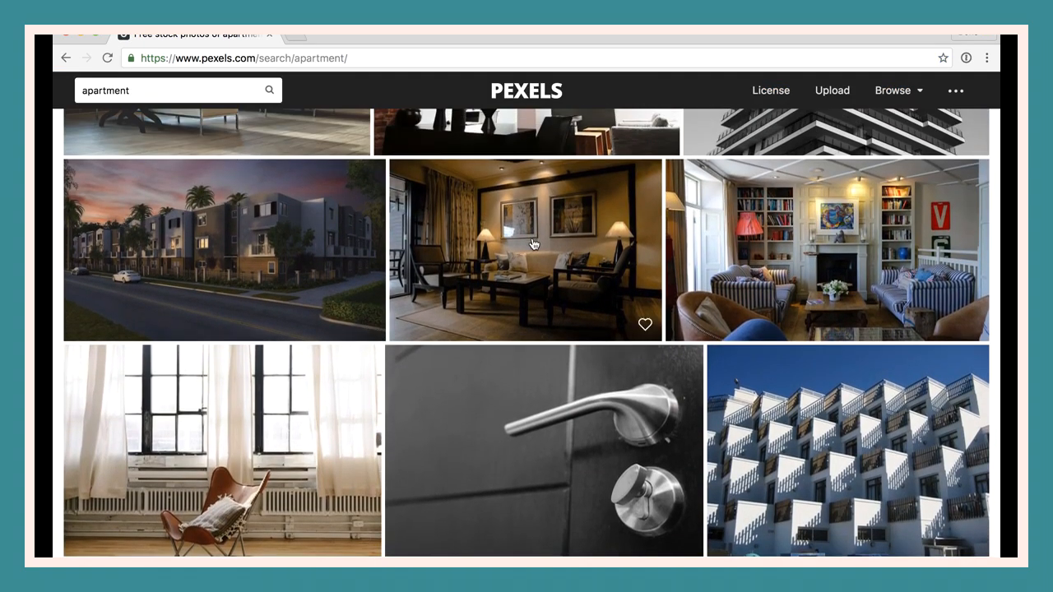
pyautogui.click(806, 243)
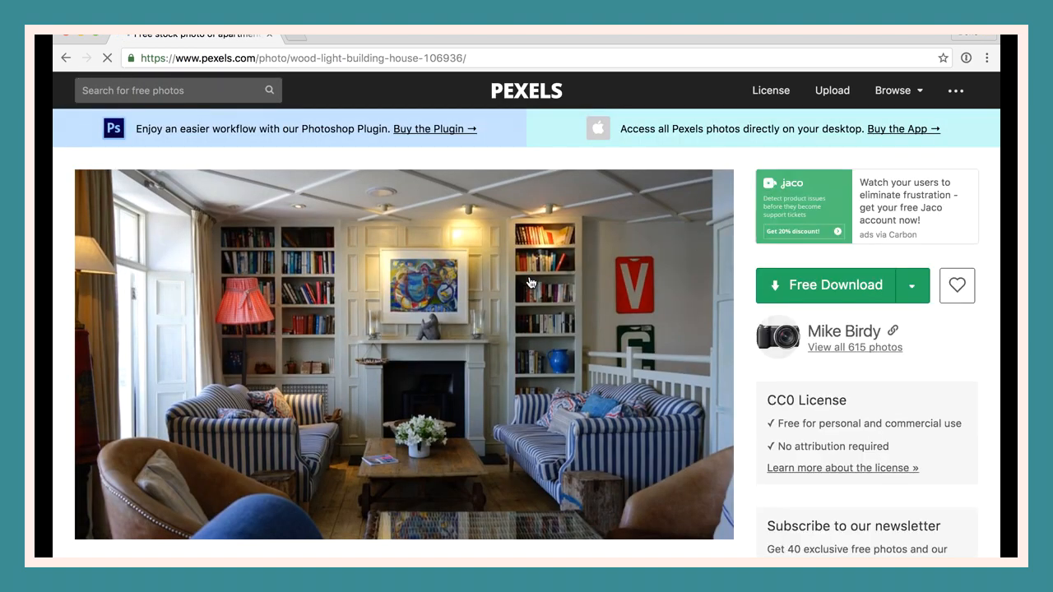
# Download the living room photo in Large (1920 x 1080) size and place it on the home artboard in Sketch.
pyautogui.click(913, 287)
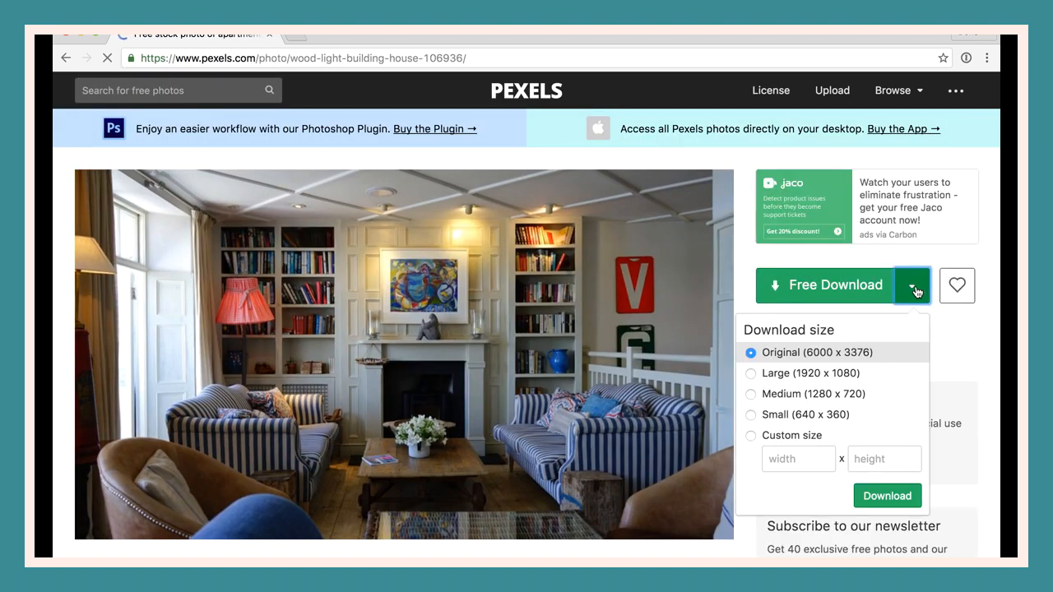
pyautogui.click(751, 374)
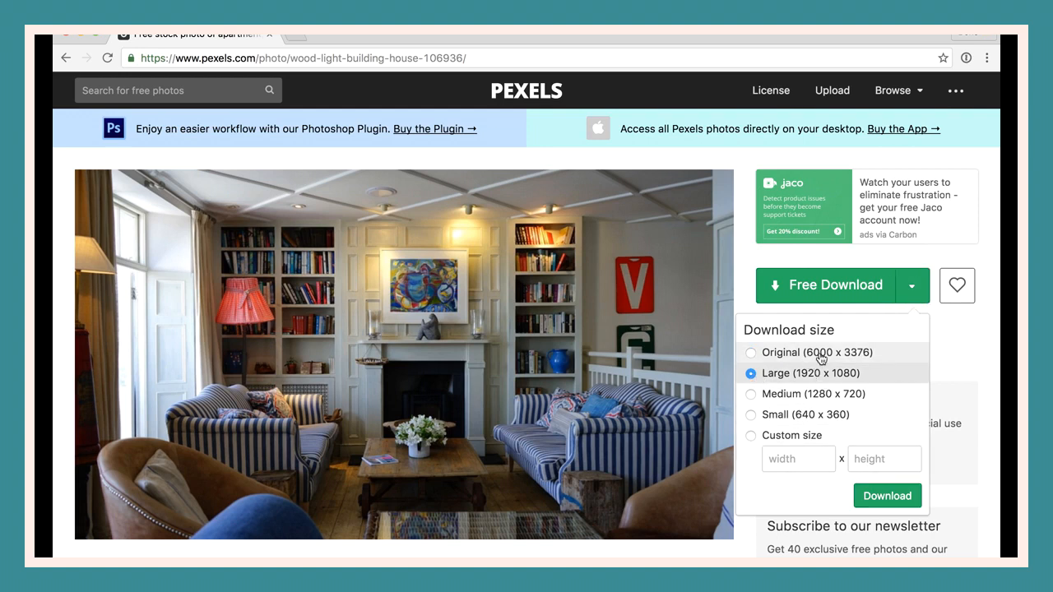
pyautogui.click(887, 496)
pyautogui.moveTo(177, 556)
pyautogui.mouseDown()
pyautogui.moveTo(199, 449)
pyautogui.moveTo(291, 284)
pyautogui.moveTo(439, 277)
pyautogui.moveTo(435, 270)
pyautogui.mouseUp()
pyautogui.press('super+Tab')
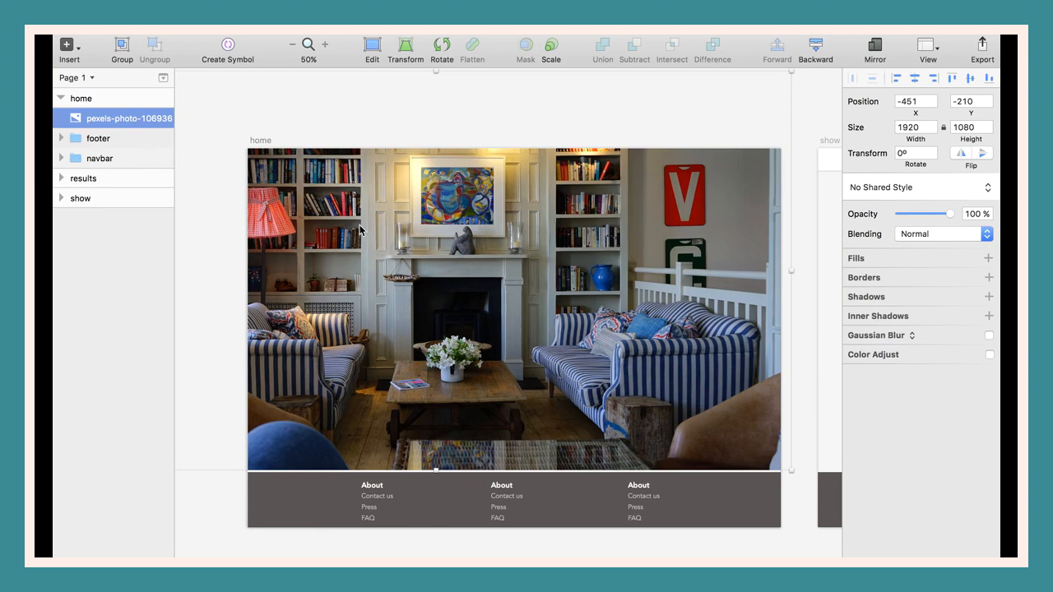
# Set the photo's width to 1440 and move it to X 0 near the top of the home artboard.
pyautogui.click(915, 126)
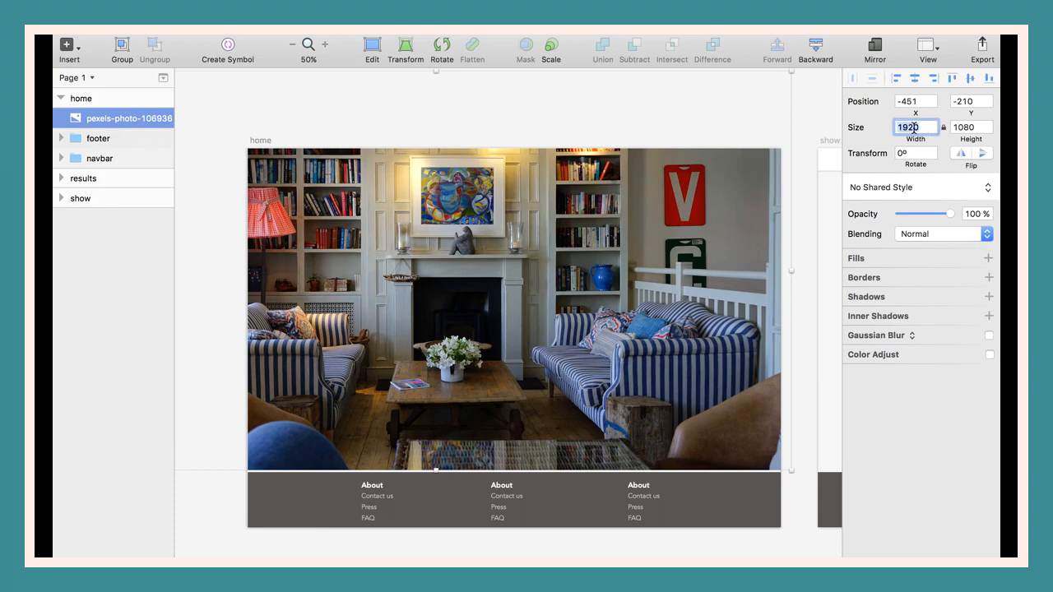
pyautogui.write('1')
pyautogui.press('Return')
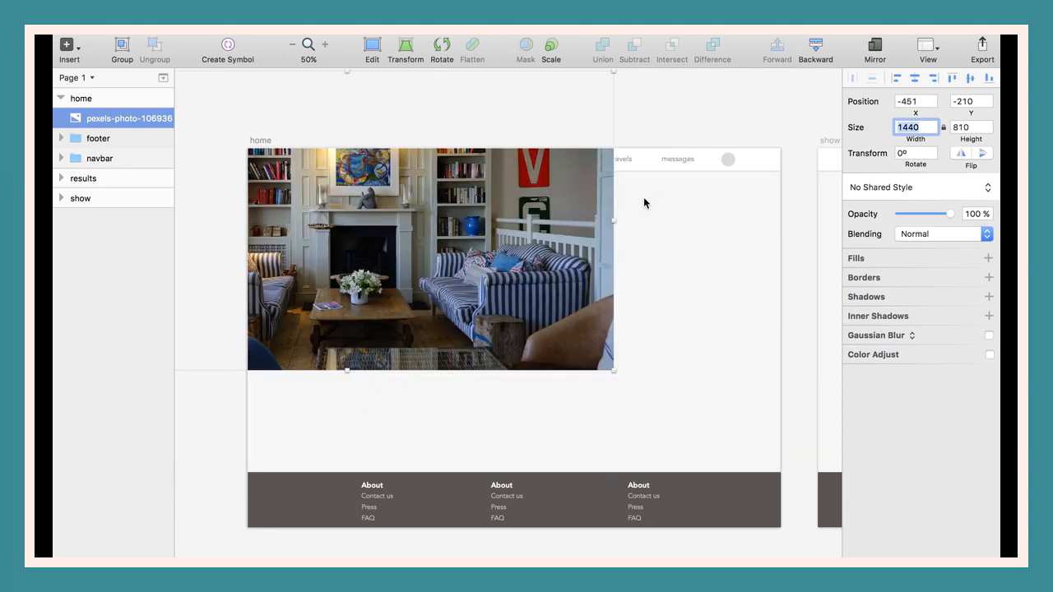
pyautogui.moveTo(561, 240); pyautogui.dragTo(714, 315)
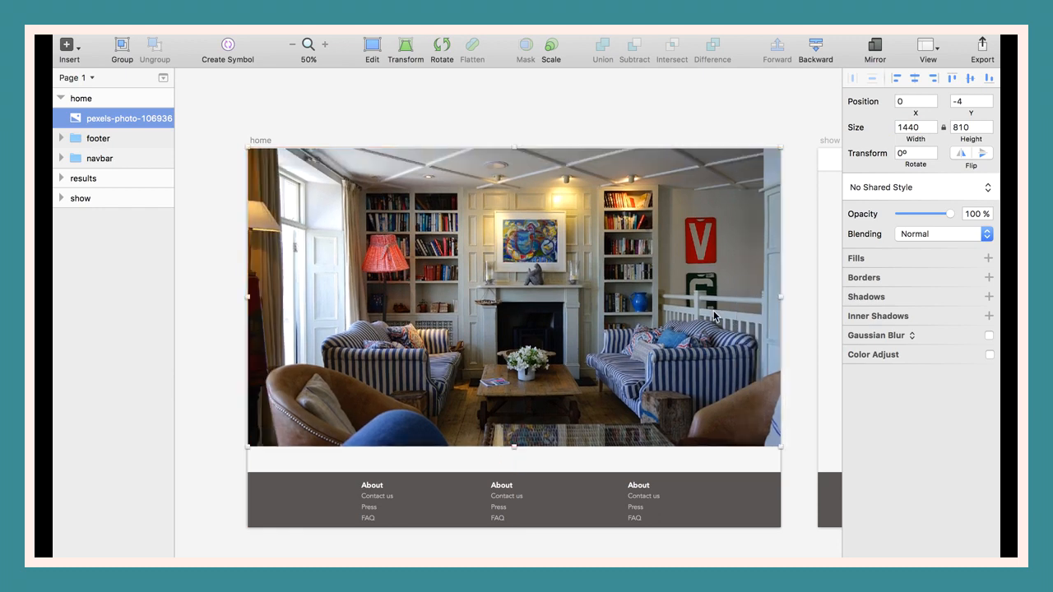
# Nudge the photo down to X 0, Y 57 so it starts just beneath the navbar.
pyautogui.hotkey('shift', 'Down')
pyautogui.hotkey('shift', 'Down')
pyautogui.hotkey('shift', 'Down')
pyautogui.hotkey('shift', 'Down')
pyautogui.hotkey('shift', 'Down')
pyautogui.hotkey('shift', 'Down')
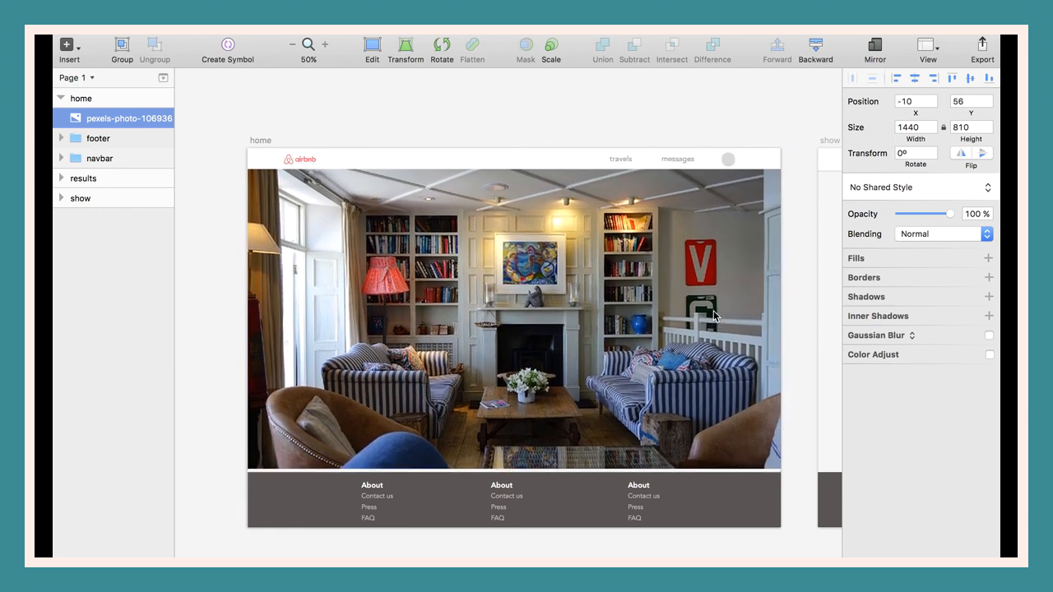
pyautogui.hotkey('shift', 'Left')
pyautogui.press('Right')
pyautogui.hotkey('shift', 'Right')
pyautogui.press('Right')
pyautogui.press('Left')
pyautogui.press('Left')
pyautogui.press('Down')
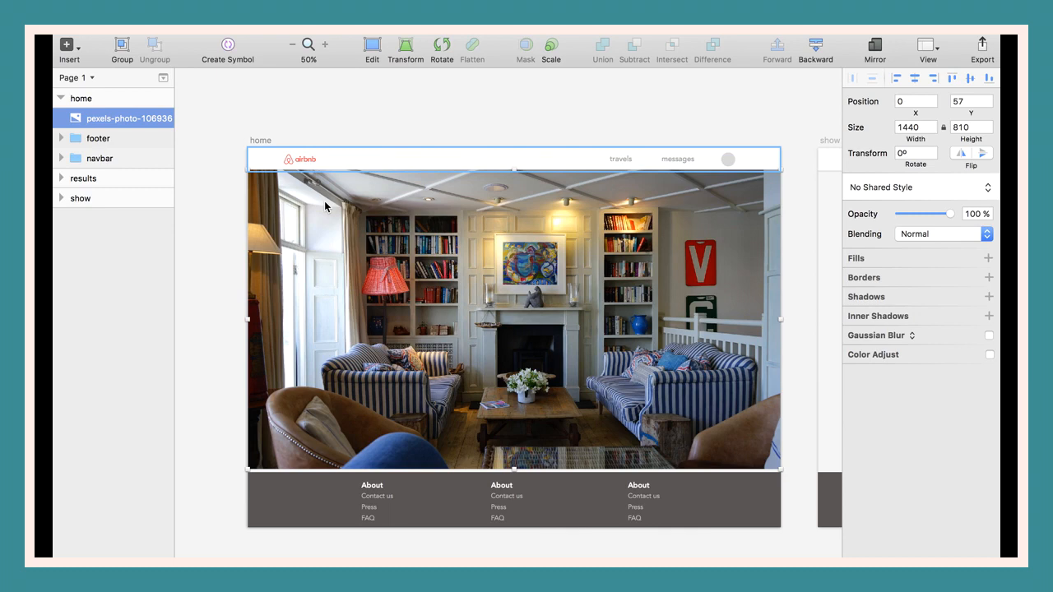
# Draw a 1440 px wide rectangle over the photo starting below the navbar and shorten it to 322 px high.
pyautogui.click(68, 45)
pyautogui.moveTo(136, 108)
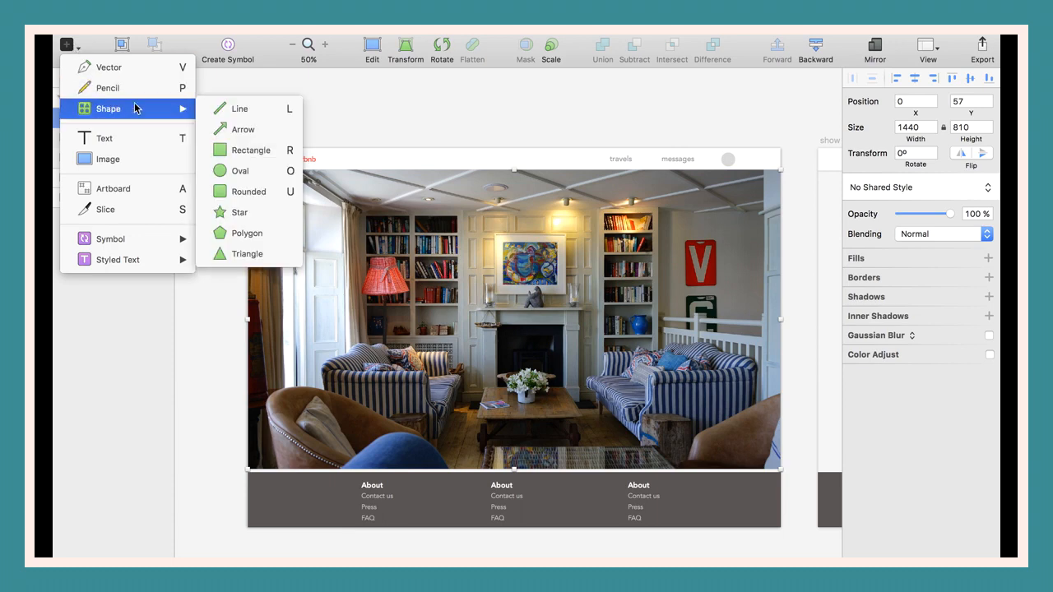
pyautogui.click(239, 151)
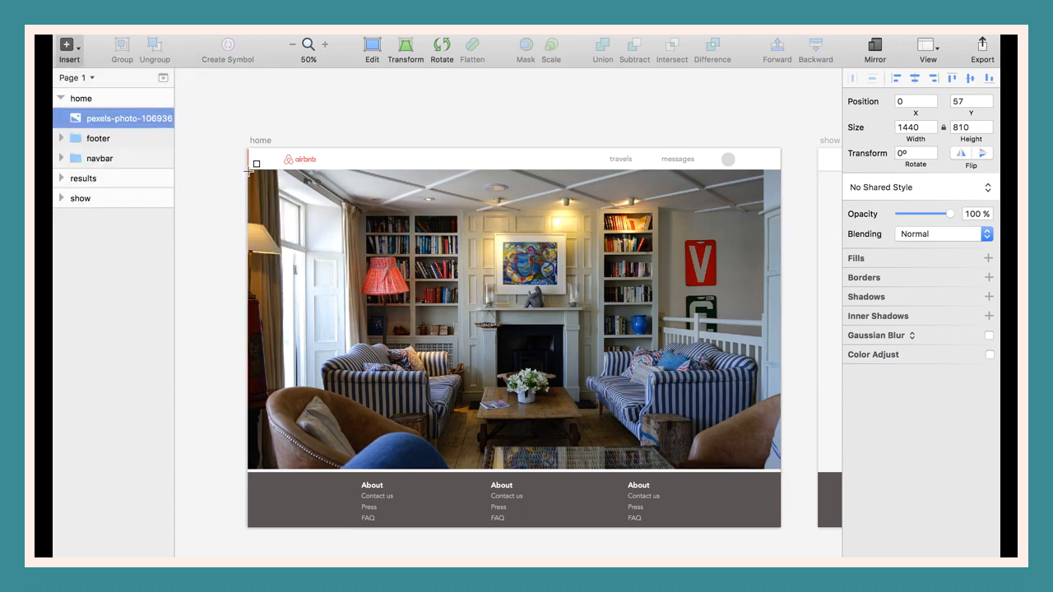
pyautogui.moveTo(249, 169); pyautogui.dragTo(784, 241)
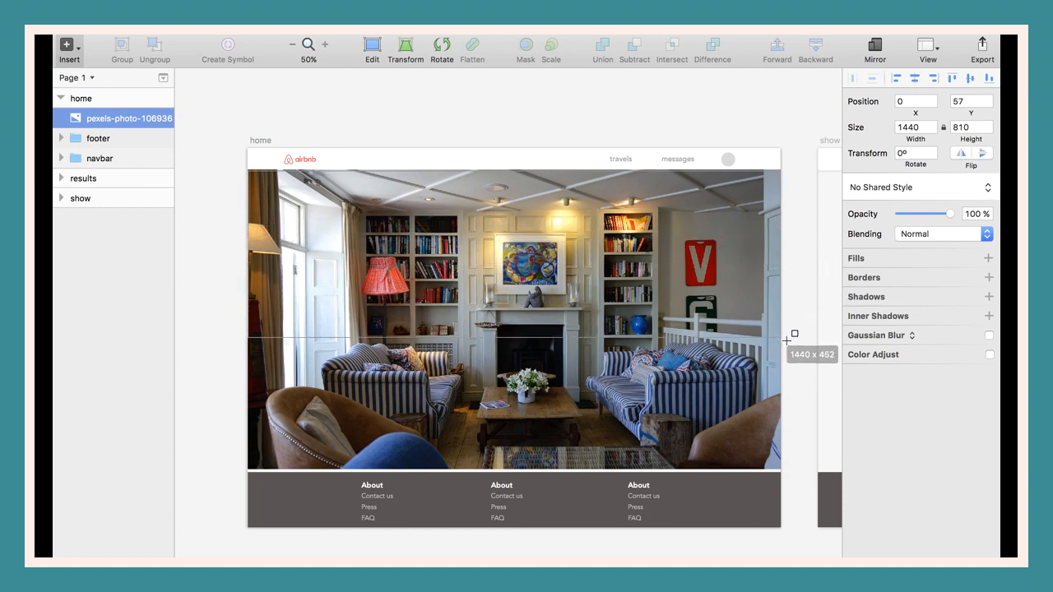
pyautogui.moveTo(786, 339); pyautogui.dragTo(786, 338)
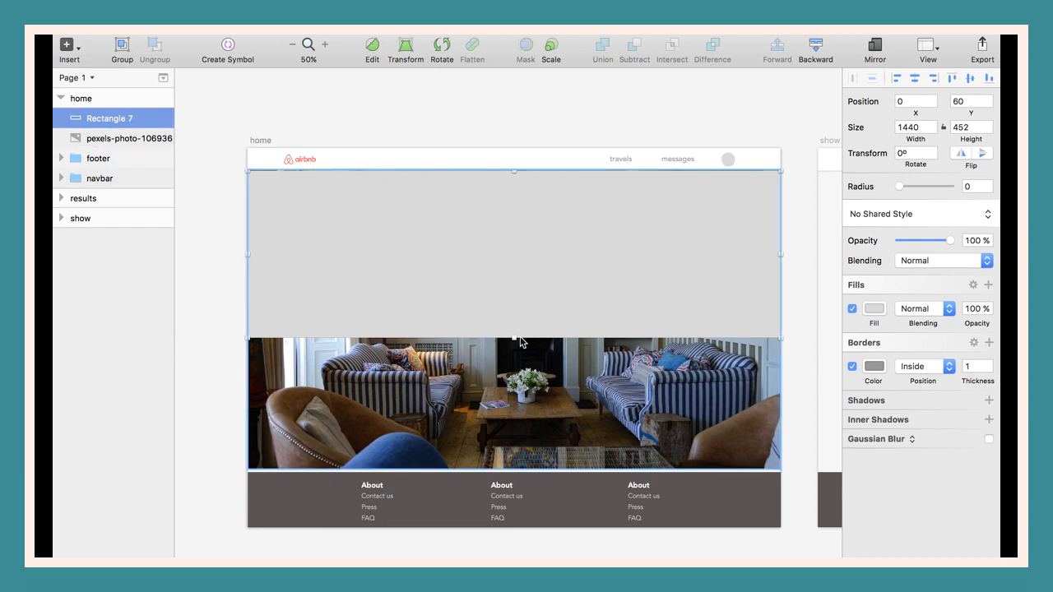
pyautogui.moveTo(515, 338); pyautogui.dragTo(513, 289)
pyautogui.click(513, 295)
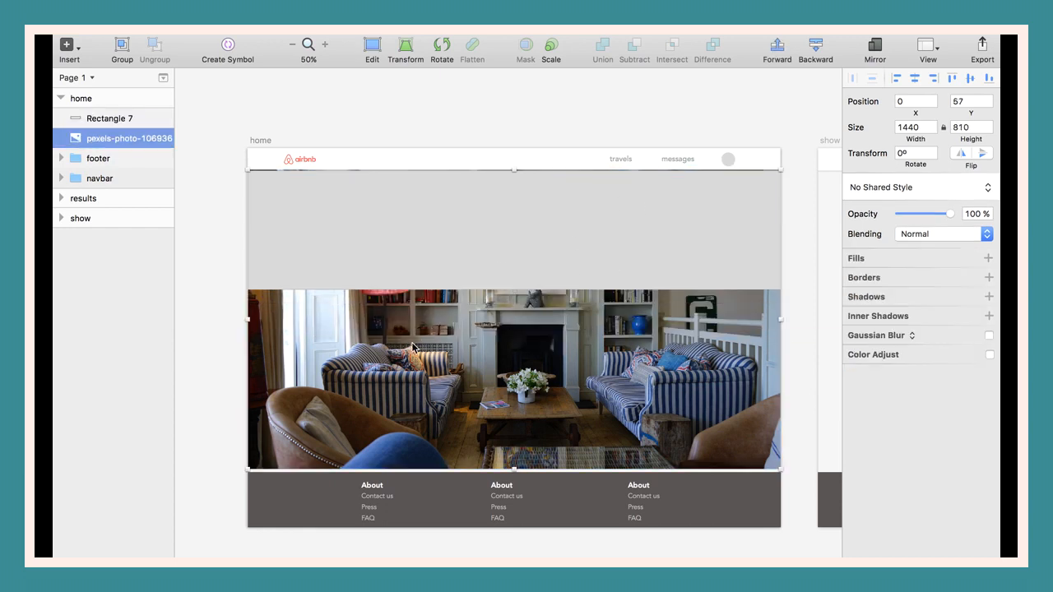
# Mask the living room photo with the full-width rectangle.
pyautogui.click(365, 239)
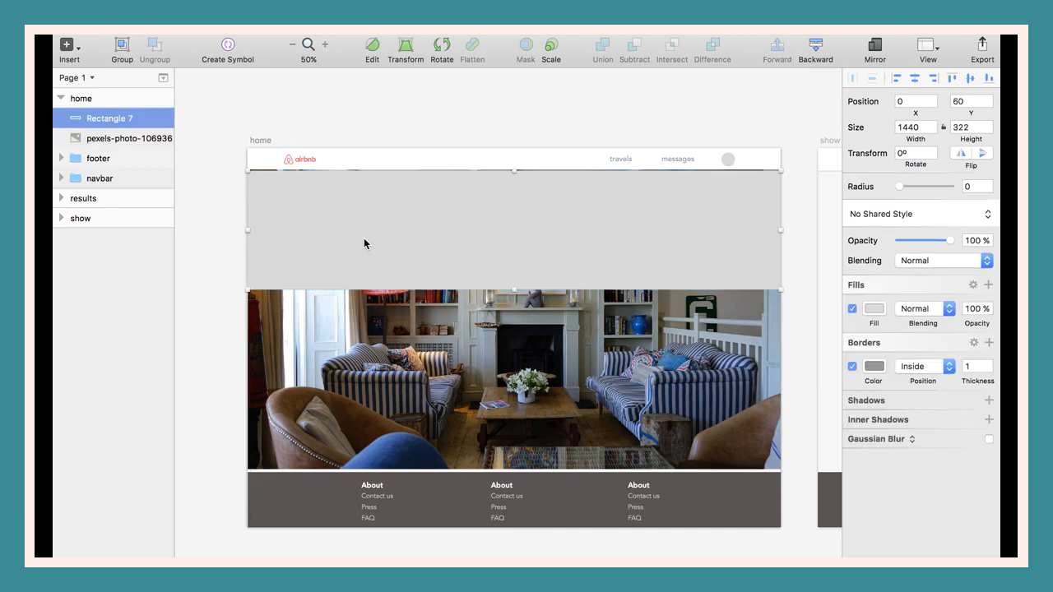
pyautogui.keyDown('shift'); pyautogui.click(349, 336); pyautogui.keyUp('shift')
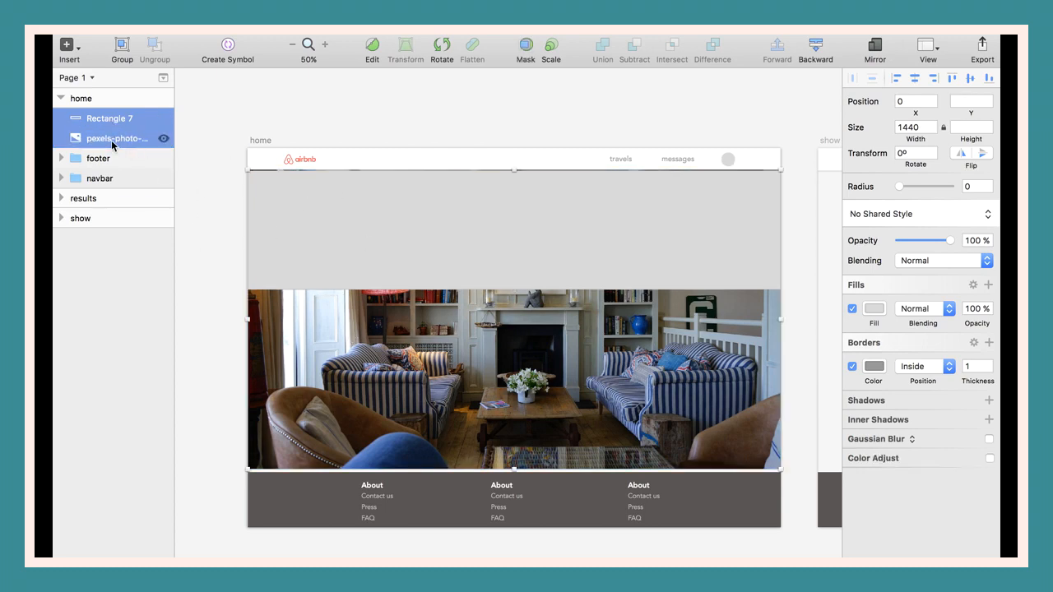
pyautogui.click(527, 49)
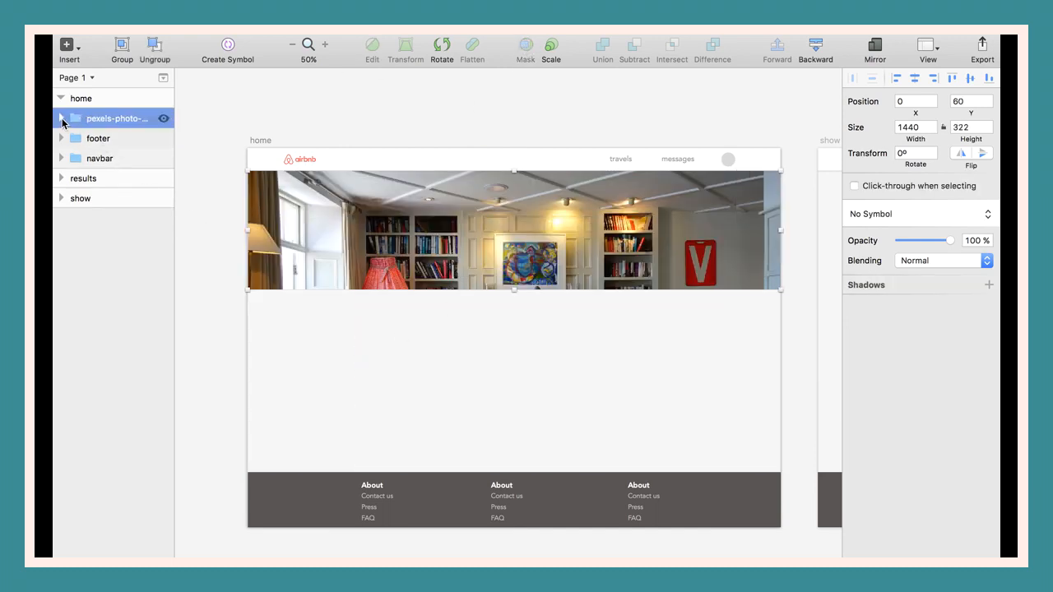
# Shift the photo inside its mask group to X -1, Y -183 so the banner frames the fireplace and sofas.
pyautogui.click(62, 119)
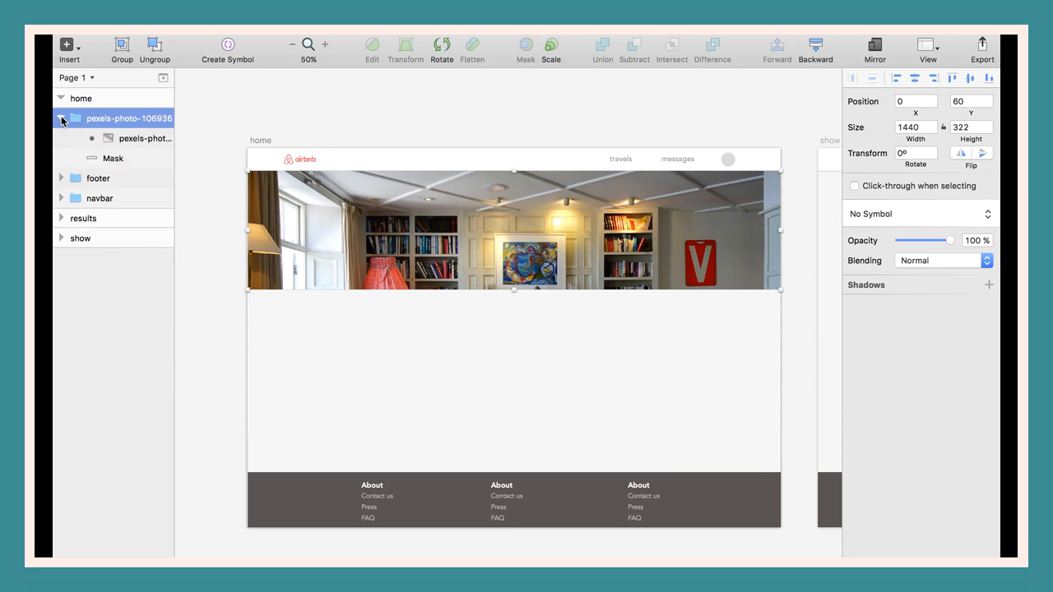
pyautogui.click(116, 141)
pyautogui.hotkey('shift', 'Up')
pyautogui.hotkey('shift', 'Up')
pyautogui.hotkey('shift', 'Up')
pyautogui.hotkey('shift', 'Up')
pyautogui.hotkey('shift', 'Up')
pyautogui.hotkey('shift', 'Up')
pyautogui.hotkey('shift', 'Up')
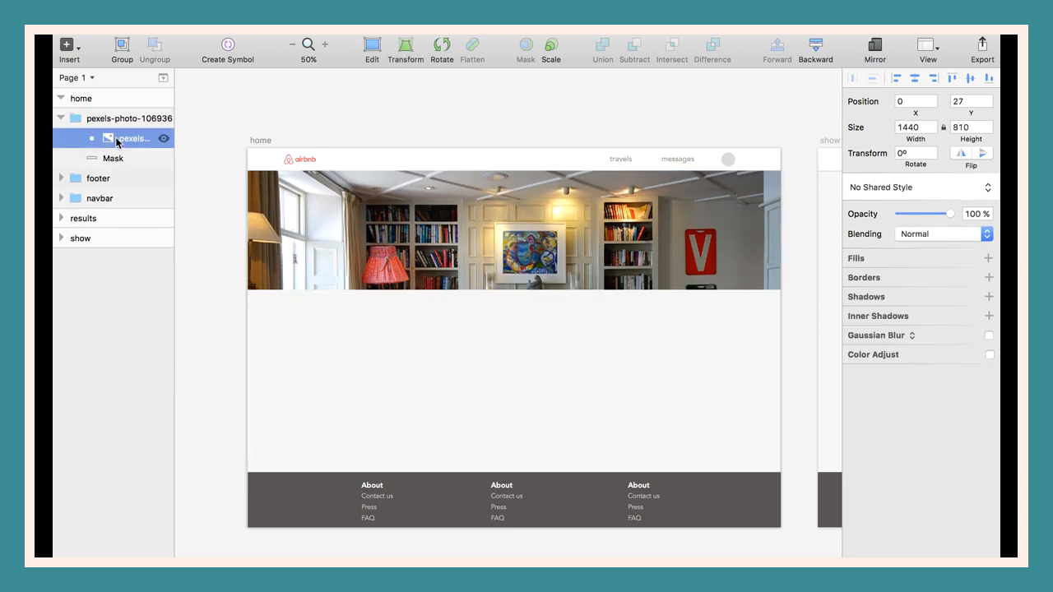
pyautogui.hotkey('shift', 'Up')
pyautogui.hotkey('shift', 'Up')
pyautogui.hotkey('shift', 'Up')
pyautogui.hotkey('shift', 'Up')
pyautogui.hotkey('shift', 'Up')
pyautogui.hotkey('shift', 'Up')
pyautogui.hotkey('shift', 'Up')
pyautogui.hotkey('shift', 'Up')
pyautogui.hotkey('shift', 'Up')
pyautogui.hotkey('shift', 'Up')
pyautogui.hotkey('shift', 'Up')
pyautogui.hotkey('shift', 'Up')
pyautogui.hotkey('shift', 'Up')
pyautogui.hotkey('shift', 'Up')
pyautogui.hotkey('shift', 'Up')
pyautogui.hotkey('shift', 'Up')
pyautogui.hotkey('shift', 'Up')
pyautogui.hotkey('shift', 'Up')
pyautogui.hotkey('shift', 'Up')
pyautogui.hotkey('shift', 'Up')
pyautogui.hotkey('shift', 'Left')
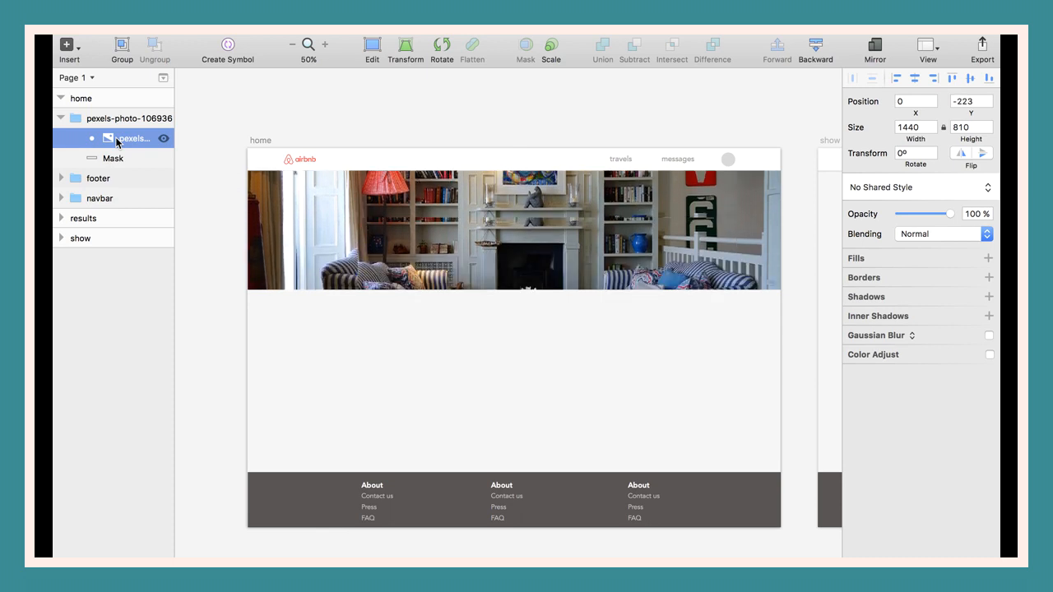
pyautogui.hotkey('shift', 'Left')
pyautogui.hotkey('shift', 'Left')
pyautogui.hotkey('shift', 'Left')
pyautogui.hotkey('shift', 'Left')
pyautogui.hotkey('shift', 'Left')
pyautogui.hotkey('shift', 'Down')
pyautogui.hotkey('shift', 'Down')
pyautogui.hotkey('shift', 'Down')
pyautogui.hotkey('shift', 'Down')
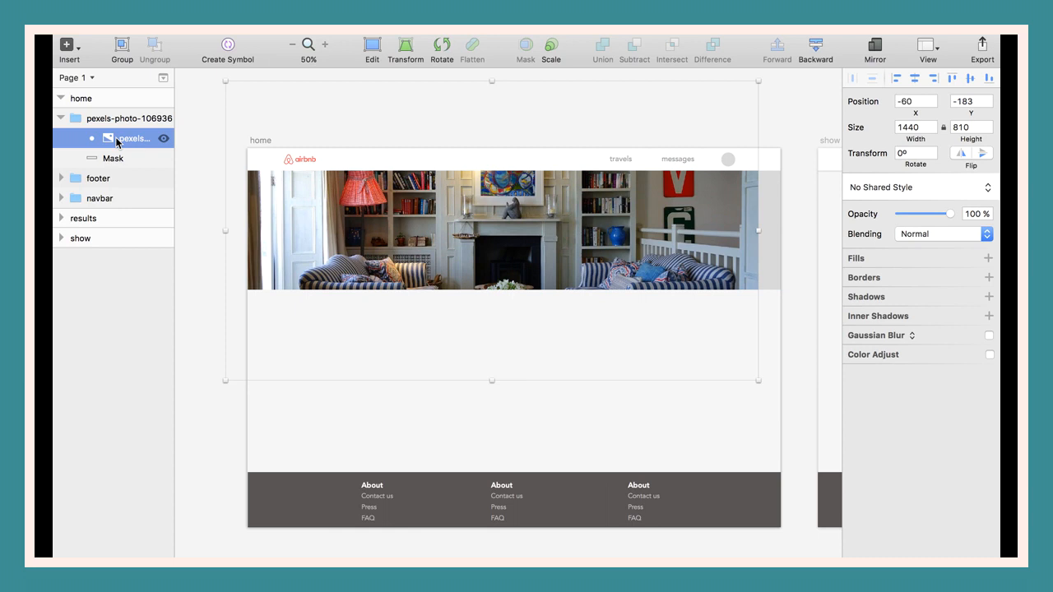
pyautogui.hotkey('shift', 'Right')
pyautogui.hotkey('shift', 'Right')
pyautogui.hotkey('shift', 'Right')
pyautogui.hotkey('shift', 'Right')
pyautogui.hotkey('shift', 'Right')
pyautogui.hotkey('shift', 'Right')
pyautogui.hotkey('shift', 'Right')
pyautogui.hotkey('shift', 'Right')
pyautogui.hotkey('shift', 'Left')
pyautogui.hotkey('shift', 'Left')
pyautogui.press('Left')
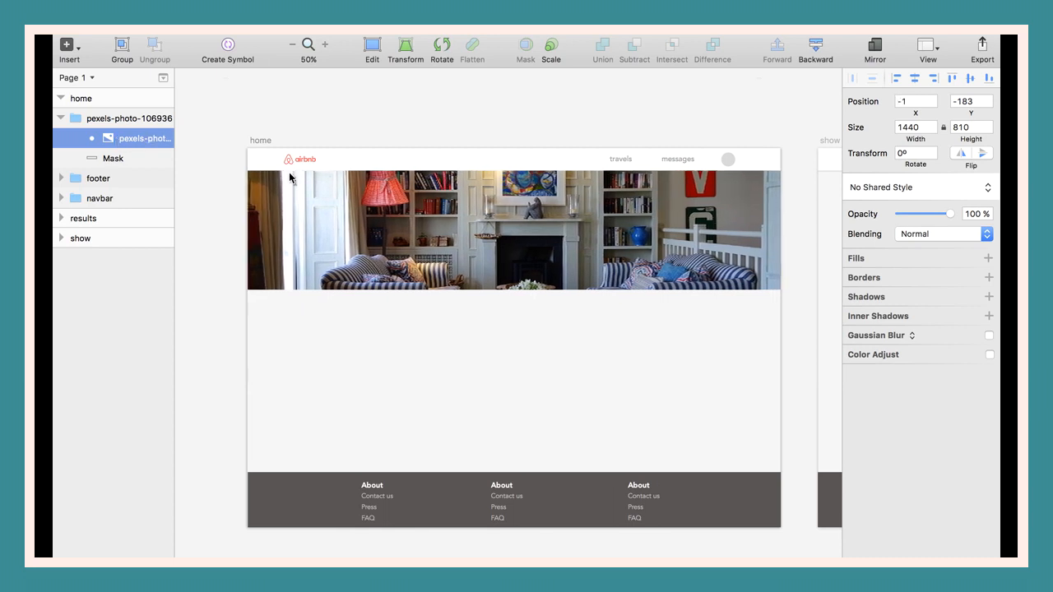
pyautogui.click(407, 436)
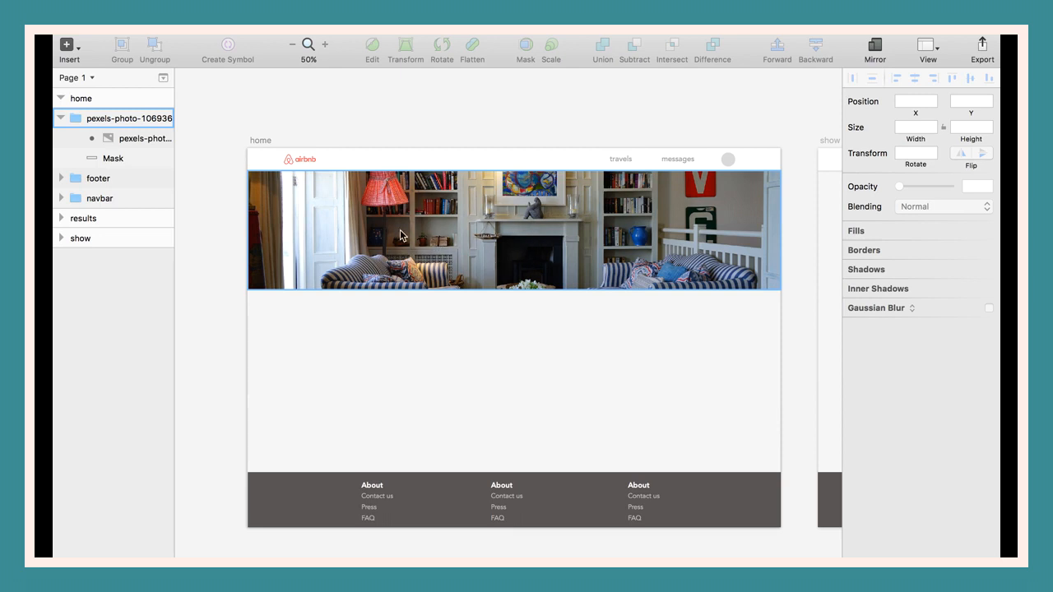
# Draw a 1440 x 322 rectangle covering the masked photo banner.
pyautogui.click(76, 50)
pyautogui.moveTo(101, 107)
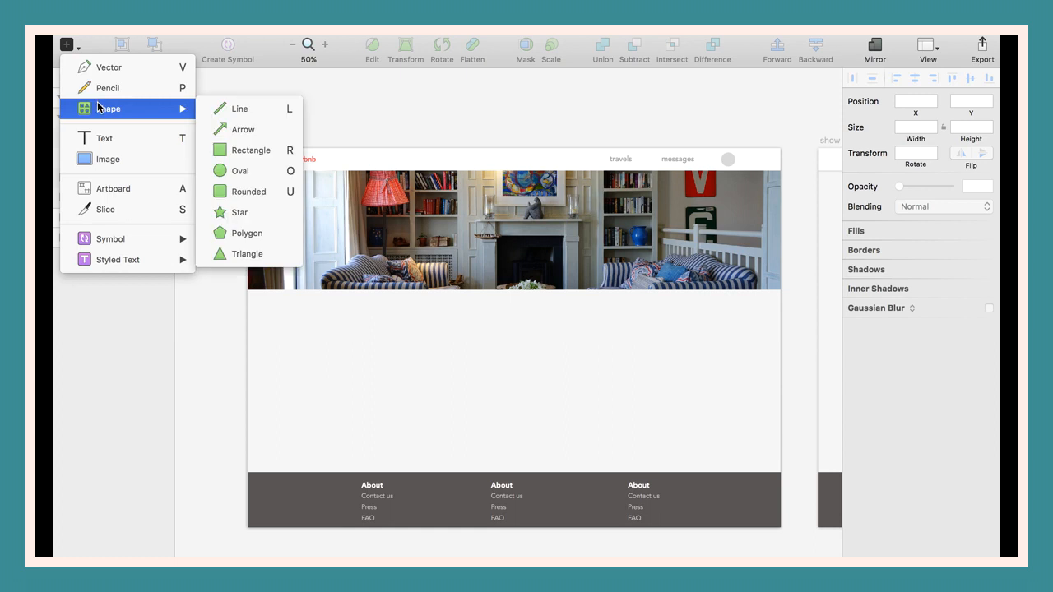
pyautogui.click(231, 150)
pyautogui.moveTo(248, 171); pyautogui.dragTo(780, 289)
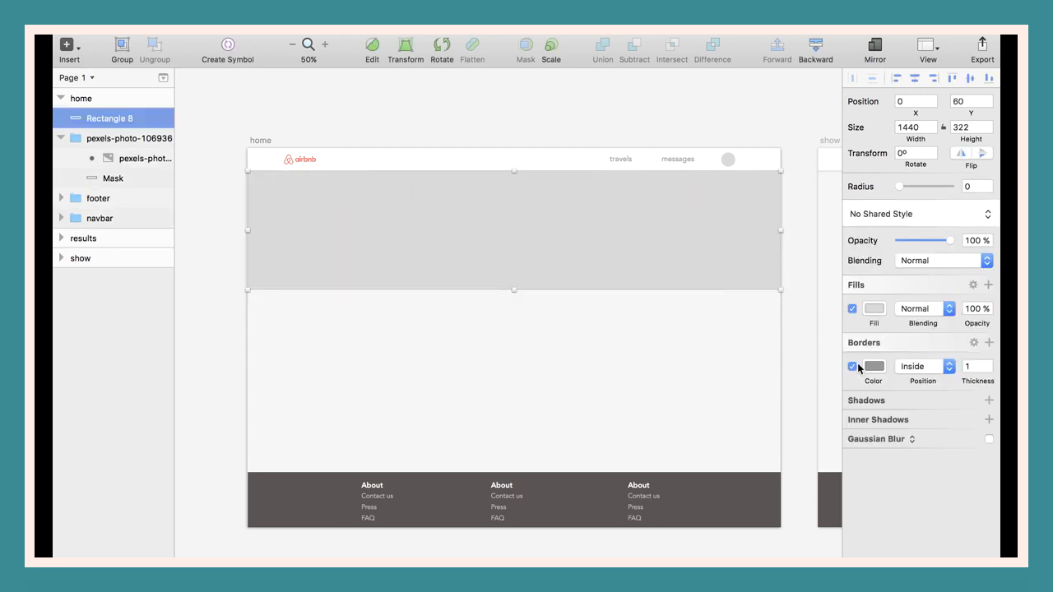
# Remove the banner rectangle's border, fill it with dark grey 524C4C and lower its opacity to 40%.
pyautogui.click(852, 367)
pyautogui.click(873, 308)
pyautogui.moveTo(867, 416); pyautogui.dragTo(859, 429)
pyautogui.moveTo(951, 245); pyautogui.dragTo(923, 244)
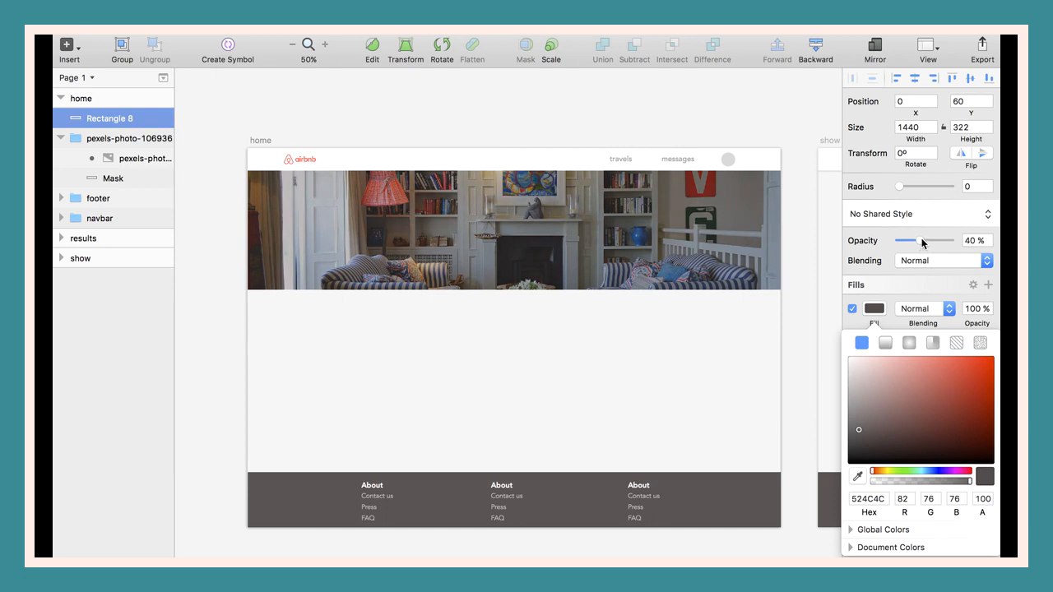
pyautogui.click(405, 369)
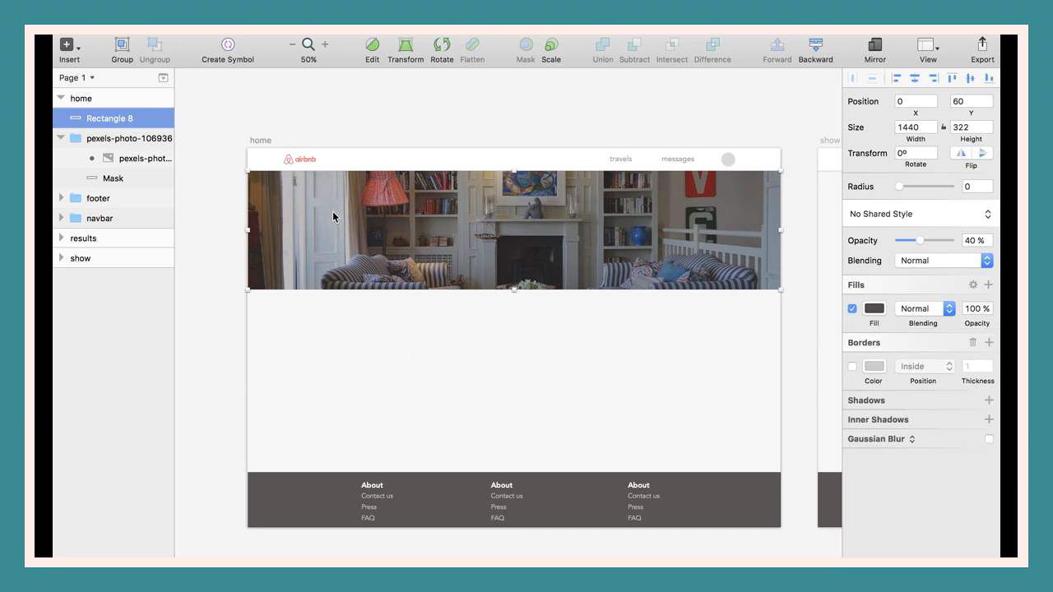
# Add the heading text "Live here" in the upper part of the home page's photo banner.
pyautogui.press('super+plus')
pyautogui.hscroll(-4, 459, 211)
pyautogui.scroll(3, 459, 211)
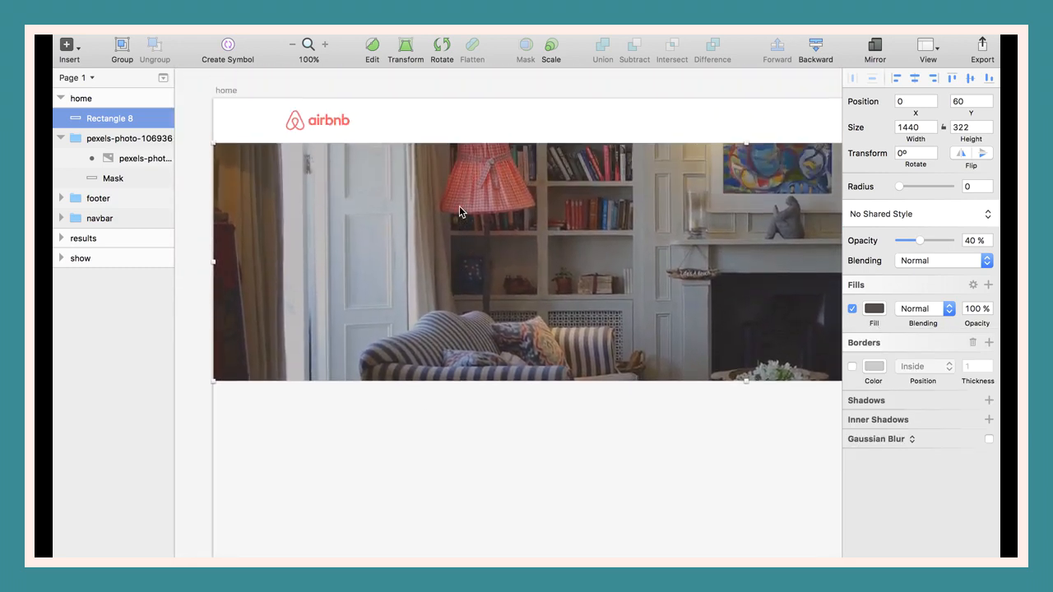
pyautogui.scroll(-1, 458, 205)
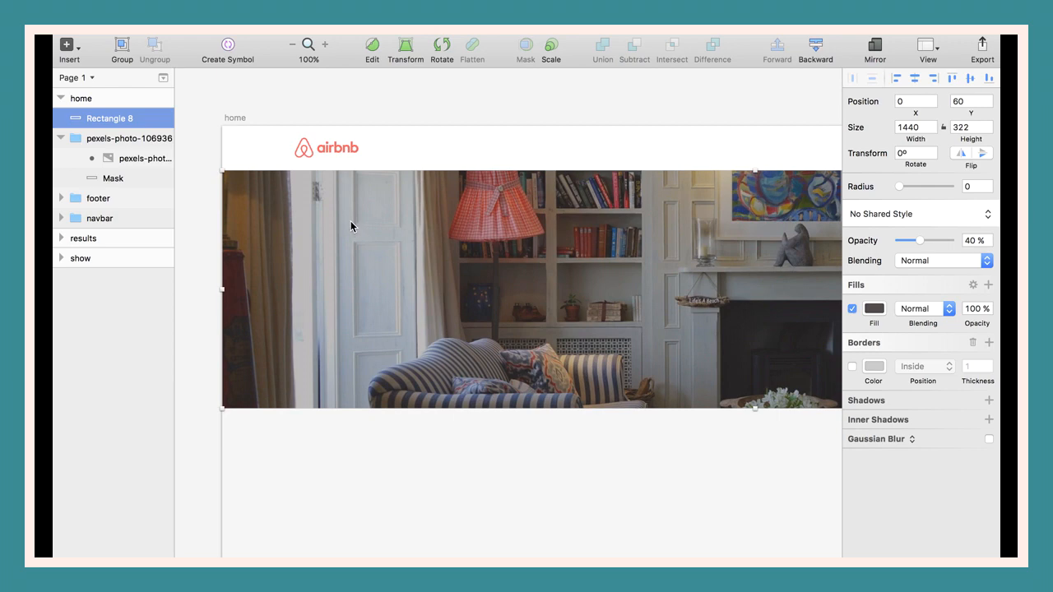
pyautogui.press('t')
pyautogui.click(350, 221)
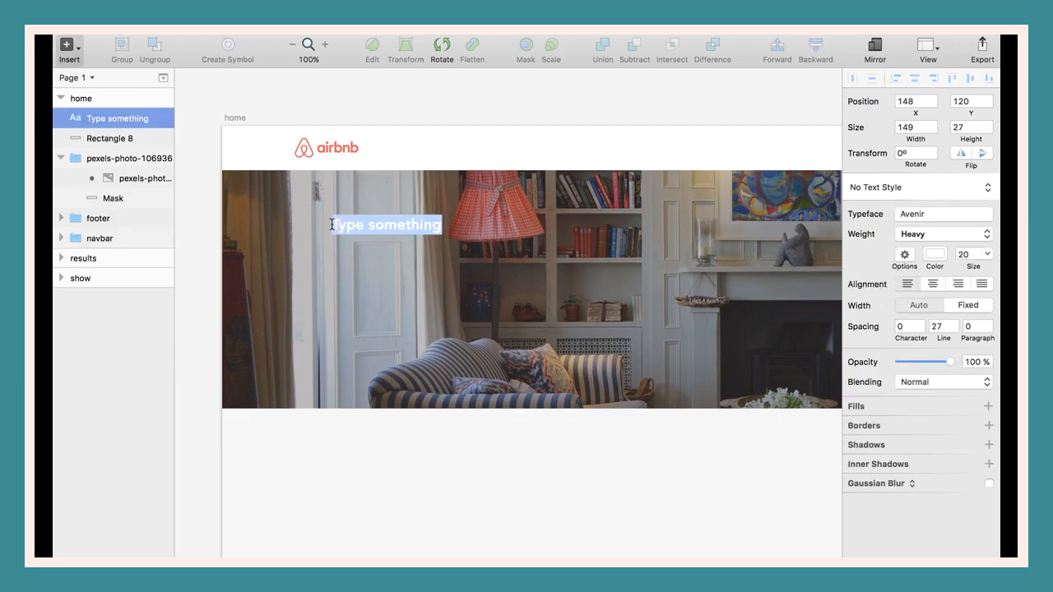
pyautogui.write('Live here')
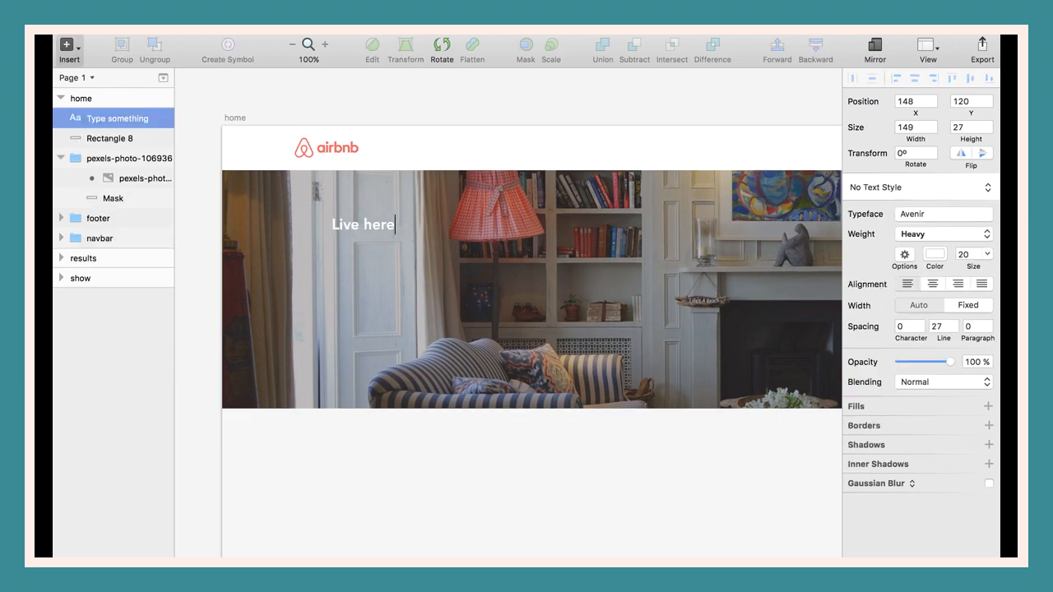
# Set the "Live here" heading's font size to 40.
pyautogui.press('super+a')
pyautogui.click(969, 254)
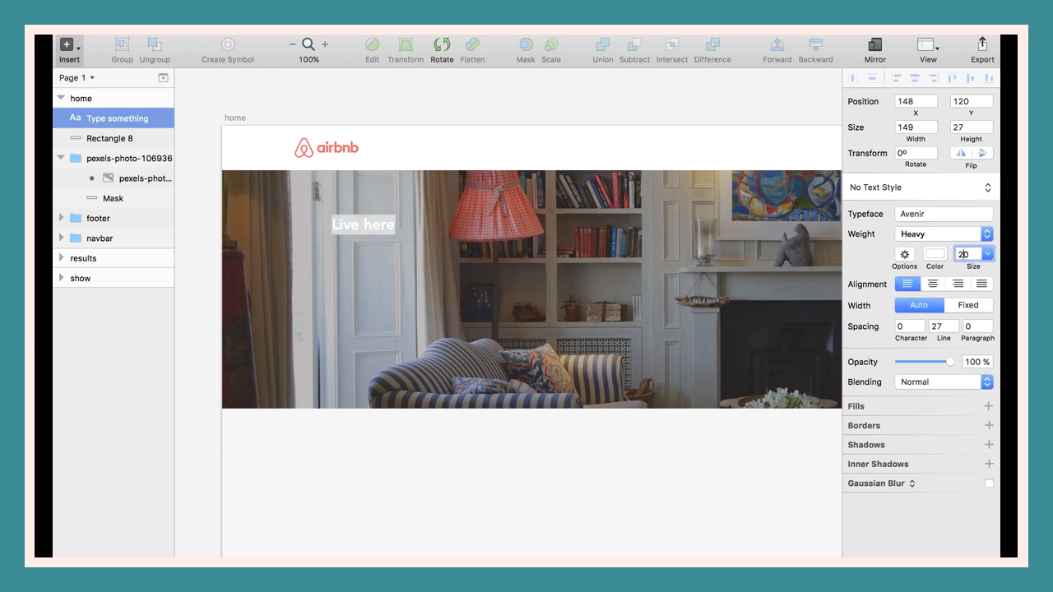
pyautogui.write('60')
pyautogui.press('Return')
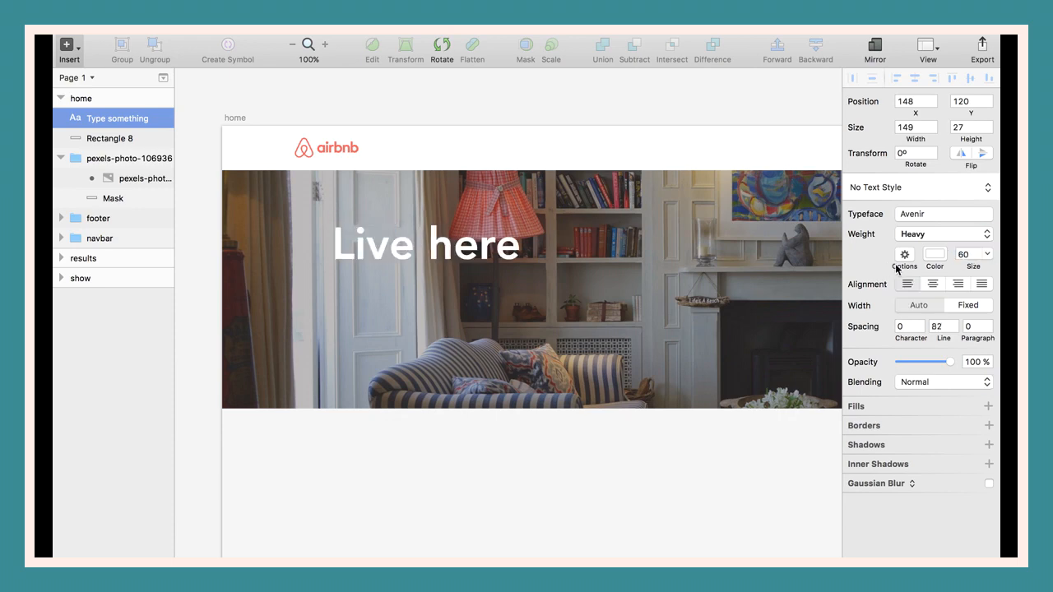
pyautogui.click(961, 254)
pyautogui.press('Return')
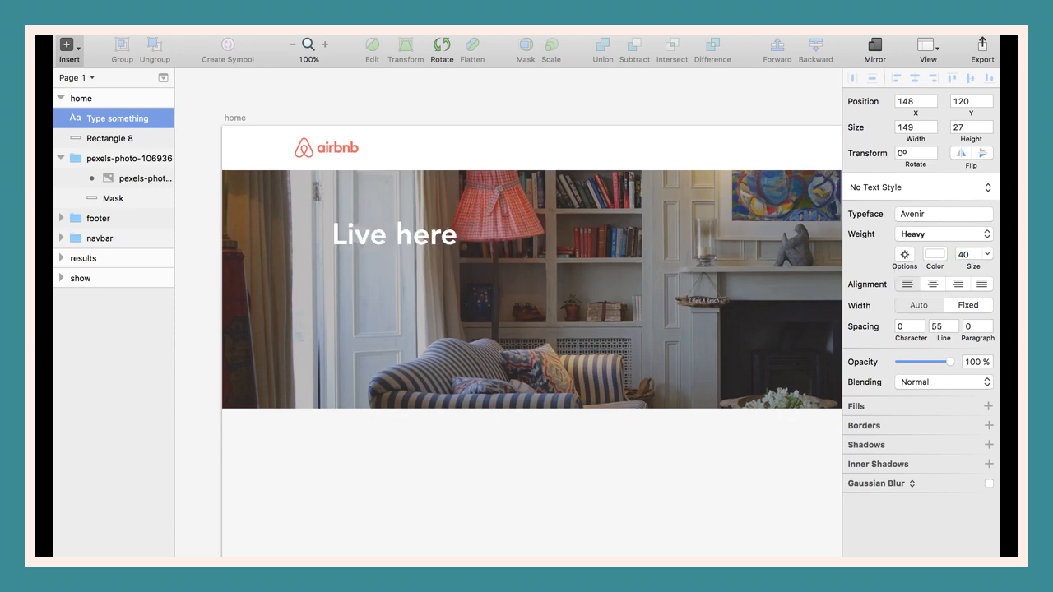
pyautogui.click(670, 297)
# Move the "Live here" heading to X 98, Y 100 so it lines up with the airbnb logo.
pyautogui.click(438, 245)
pyautogui.hotkey('shift', 'Up')
pyautogui.hotkey('shift', 'Up')
pyautogui.hotkey('shift', 'Left')
pyautogui.hotkey('shift', 'Left')
pyautogui.hotkey('shift', 'Left')
pyautogui.hotkey('shift', 'Left')
pyautogui.hotkey('shift', 'Left')
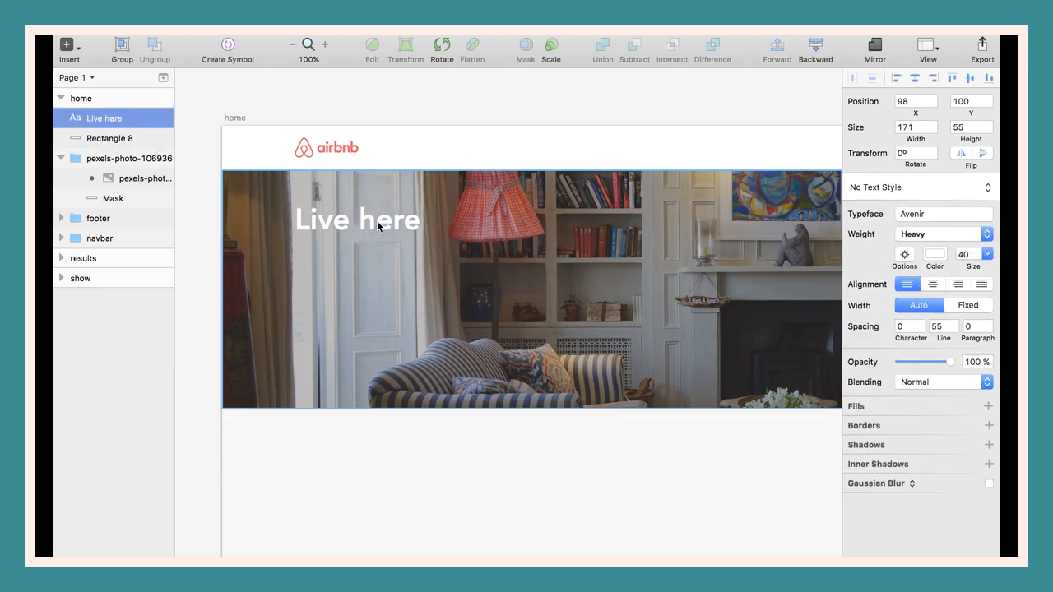
# Try higher and lower vertical positions for the "Live here" heading on the banner.
pyautogui.hotkey('shift', 'Up')
pyautogui.hotkey('shift', 'Up')
pyautogui.hotkey('shift', 'Up')
pyautogui.hotkey('shift', 'Up')
pyautogui.hotkey('shift', 'Up')
pyautogui.hotkey('shift', 'Down')
pyautogui.hotkey('shift', 'Down')
pyautogui.hotkey('shift', 'Down')
pyautogui.hotkey('shift', 'Down')
pyautogui.hotkey('shift', 'Down')
pyautogui.hotkey('shift', 'Down')
pyautogui.hotkey('shift', 'Down')
pyautogui.hotkey('shift', 'Down')
pyautogui.hotkey('shift', 'Up')
pyautogui.hotkey('shift', 'Up')
# Insert a new text layer directly beneath the "Live here" heading.
pyautogui.click(336, 289)
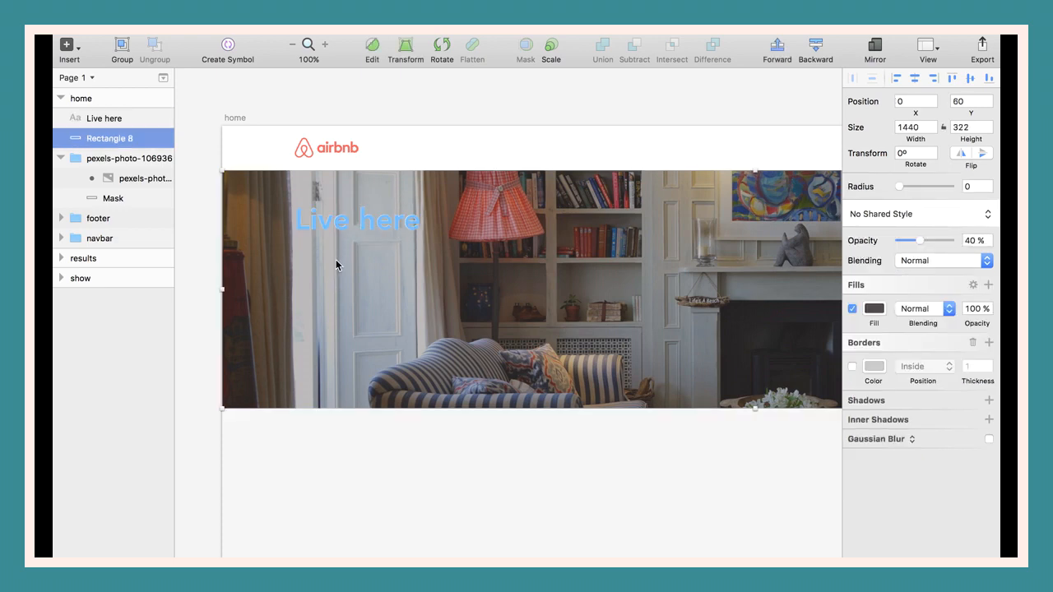
pyautogui.press('t')
pyautogui.click(322, 256)
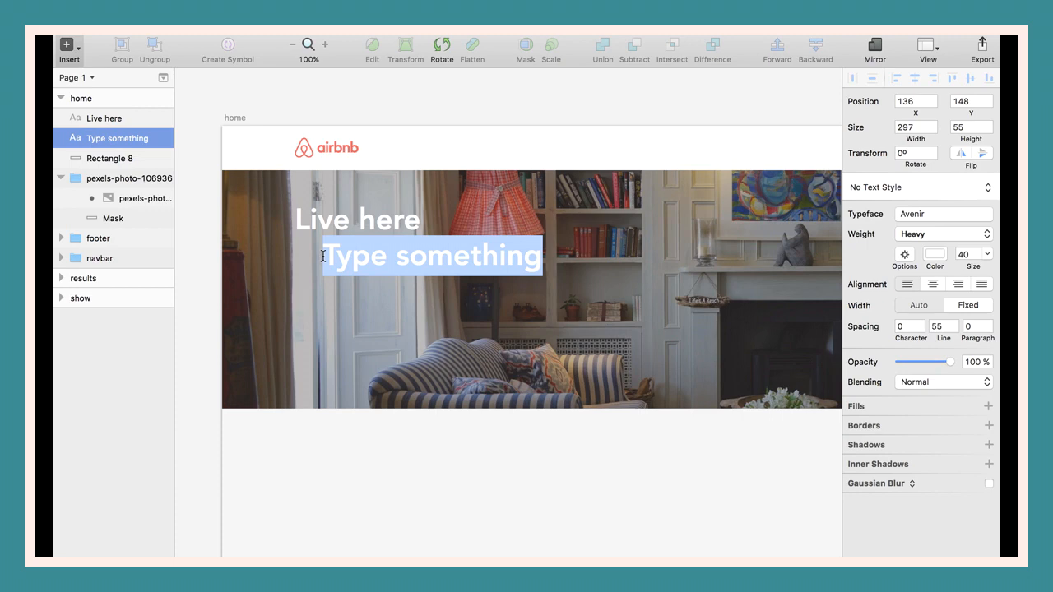
pyautogui.write('Experime')
pyautogui.press('BackSpace')
pyautogui.press('BackSpace')
pyautogui.press('BackSpace')
pyautogui.press('BackSpace')
pyautogui.press('BackSpace')
pyautogui.press('BackSpace')
pyautogui.press('BackSpace')
pyautogui.press('BackSpace')
# Enter the tagline "Rent a place from a local." with "Experiment a city as if you lived there.." on a second line.
pyautogui.write('Rent a pla')
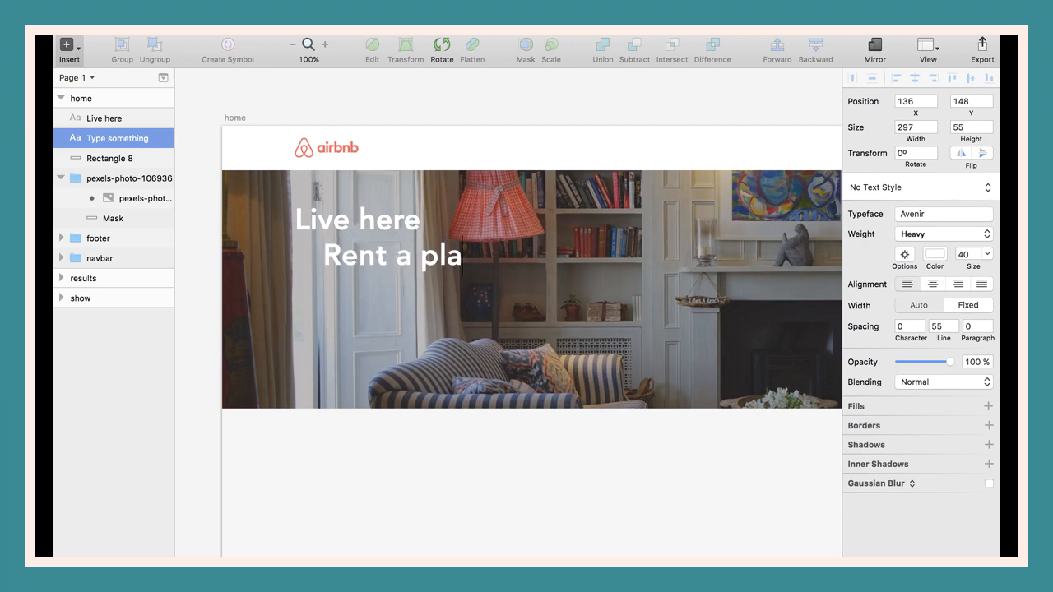
pyautogui.write('ce from a ')
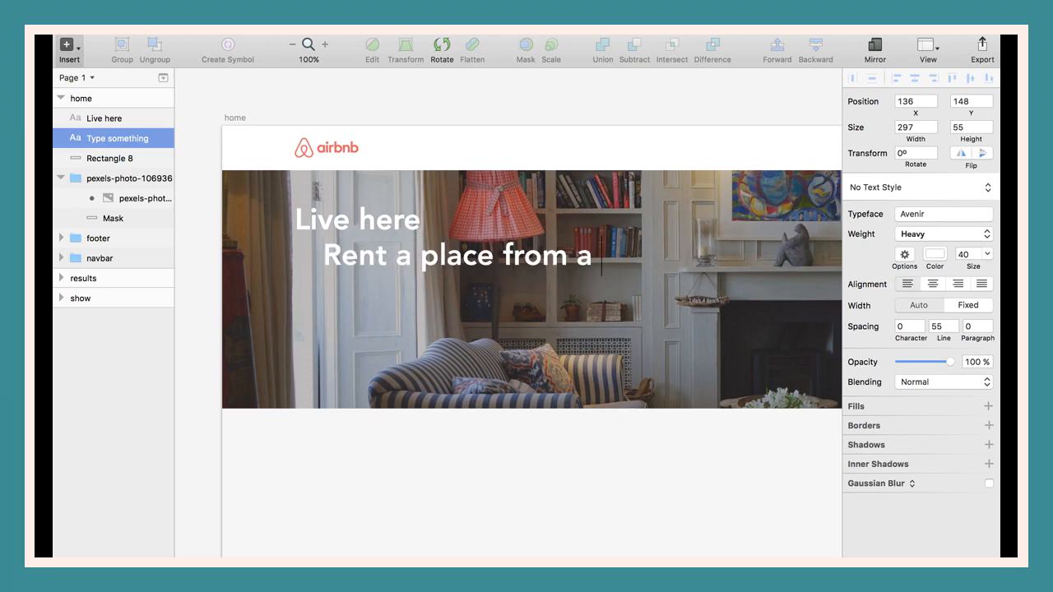
pyautogui.write('local.')
pyautogui.press('Return')
pyautogui.write('A')
pyautogui.press('BackSpace')
pyautogui.write('Experiment')
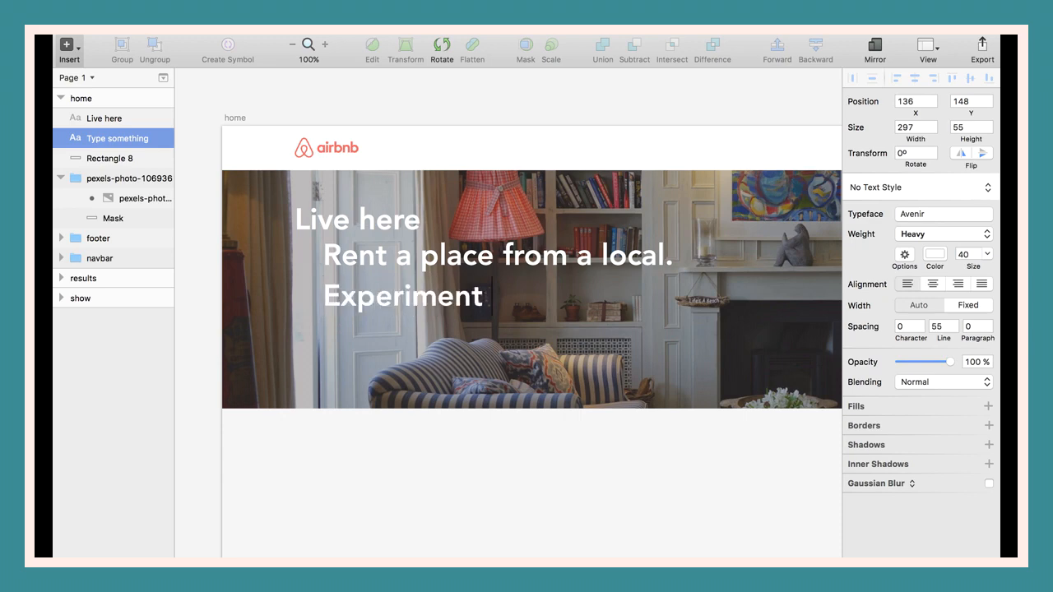
pyautogui.write(' a city as i')
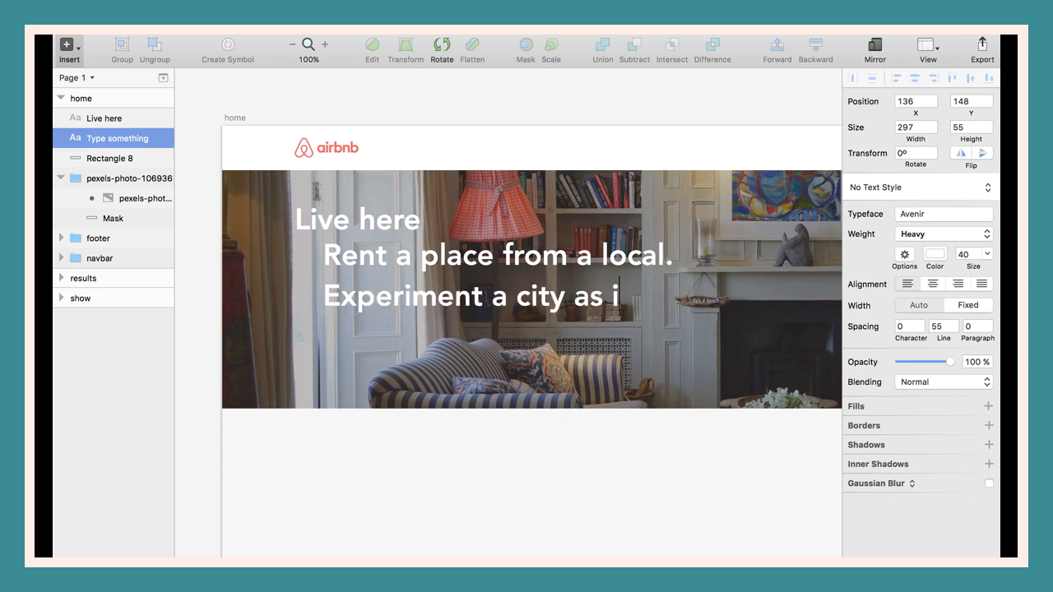
pyautogui.write('f you lived there')
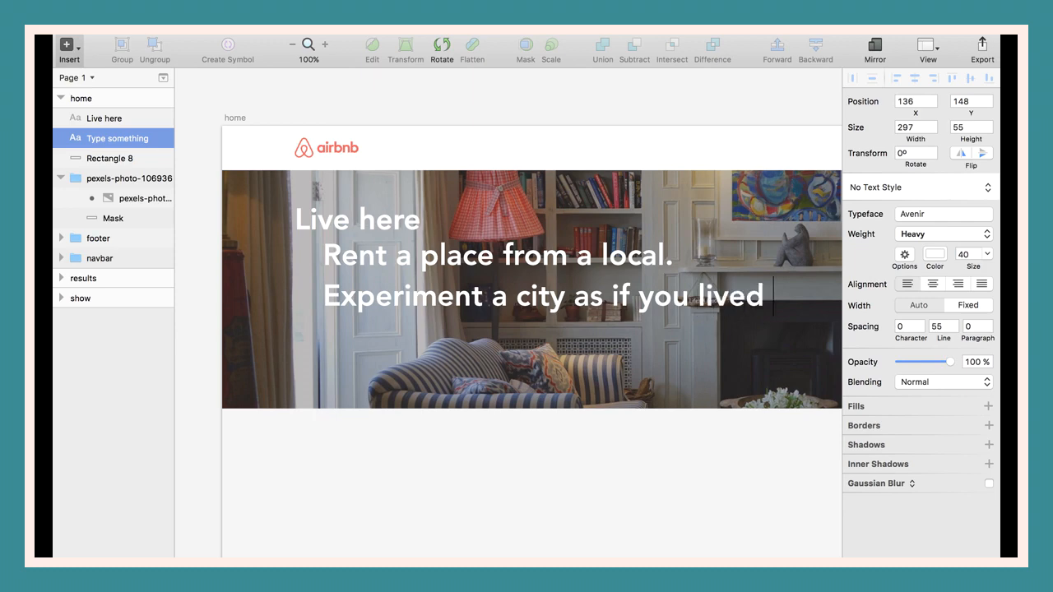
# Set the two-line tagline's font size to 30.
pyautogui.hotkey('shift', 'Up')
pyautogui.hotkey('shift', 'Up')
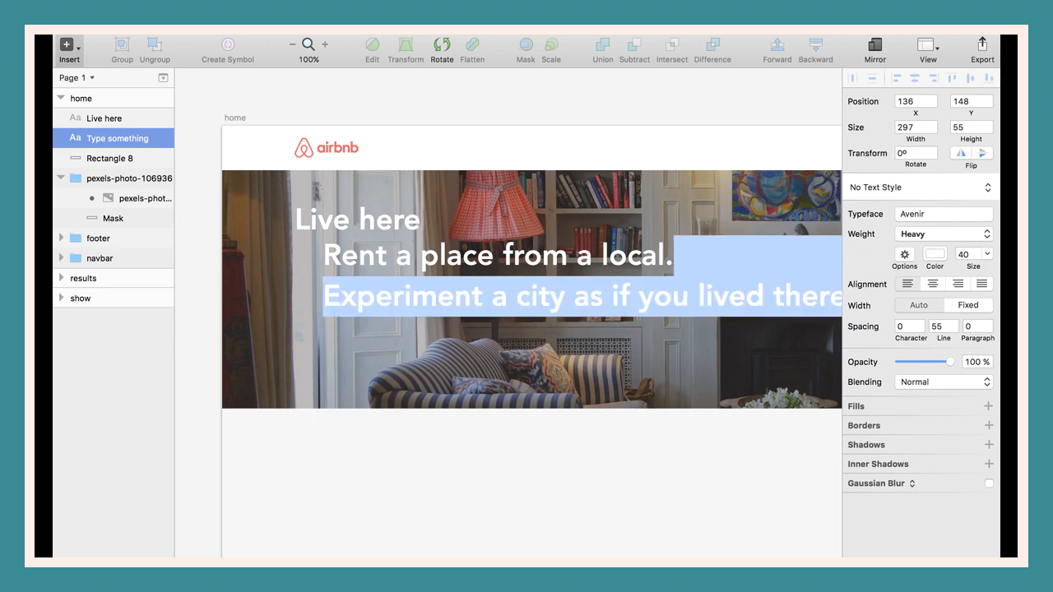
pyautogui.click(962, 254)
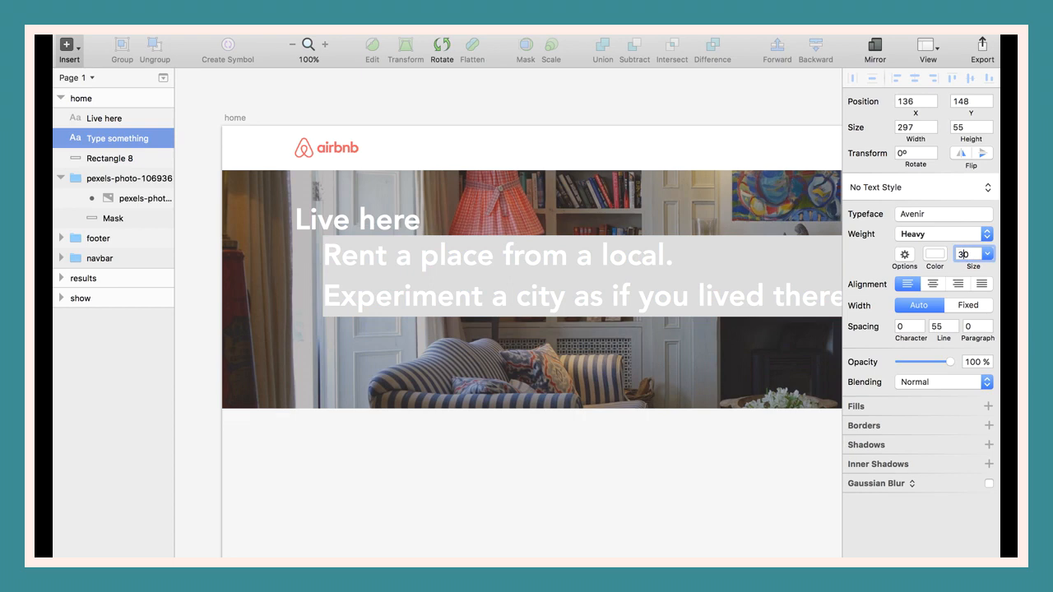
pyautogui.press('Return')
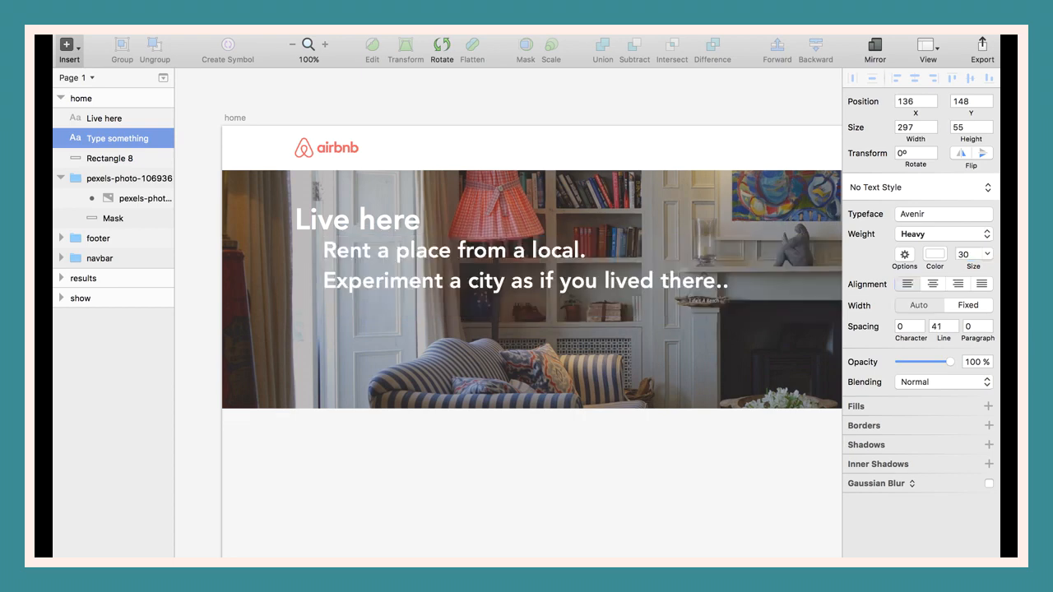
# Reduce the two-line tagline's font size to 20.
pyautogui.click(966, 254)
pyautogui.write('20')
pyautogui.press('Return')
pyautogui.click(514, 304)
pyautogui.click(411, 287)
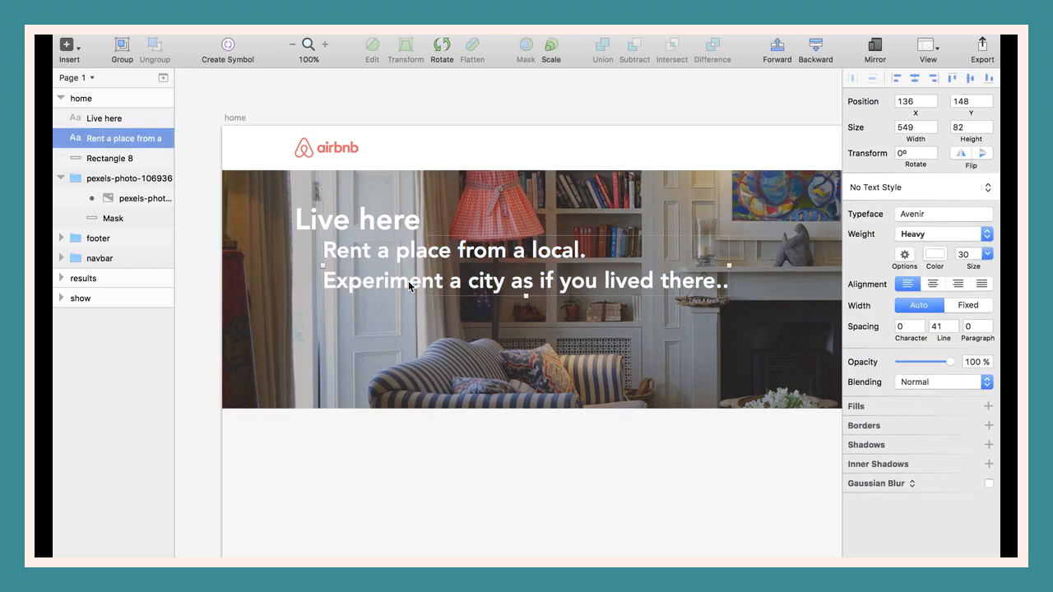
pyautogui.click(962, 255)
pyautogui.write('20')
pyautogui.press('Return')
pyautogui.click(689, 312)
# Move the tagline to X 99, Y 158 beneath the heading and change its weight from bold to Book.
pyautogui.moveTo(523, 266); pyautogui.dragTo(514, 266)
pyautogui.hotkey('shift', 'Left')
pyautogui.hotkey('shift', 'Left')
pyautogui.hotkey('shift', 'Left')
pyautogui.press('Right')
pyautogui.press('Right')
pyautogui.press('Right')
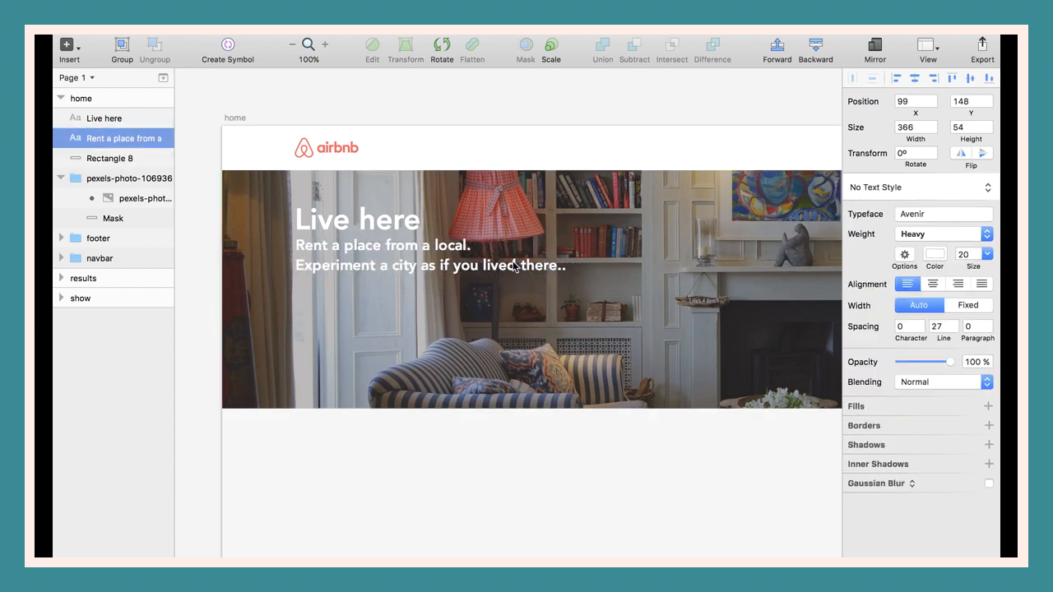
pyautogui.hotkey('shift', 'Down')
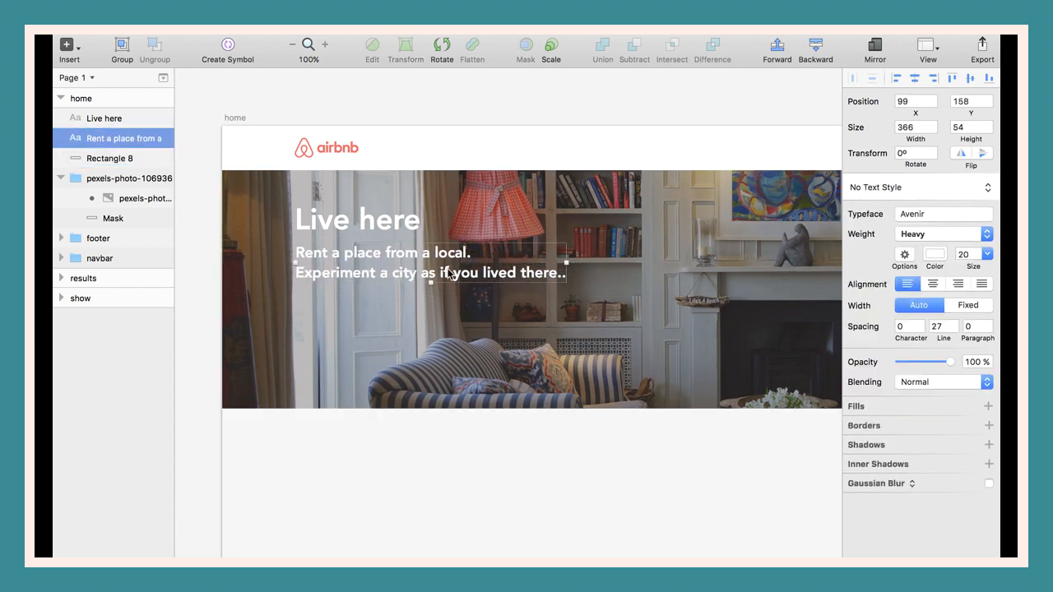
pyautogui.press('super+b')
pyautogui.click(451, 317)
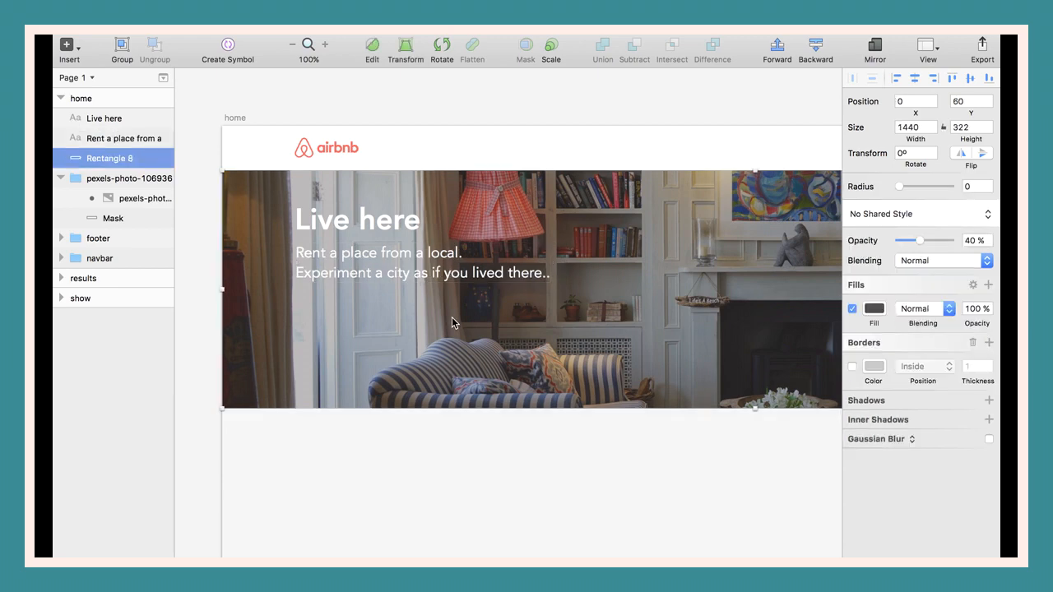
# Group the heading, the tagline, the dark overlay rectangle and the masked photo group together.
pyautogui.hscroll(3, 452, 316)
pyautogui.scroll(-2, 452, 316)
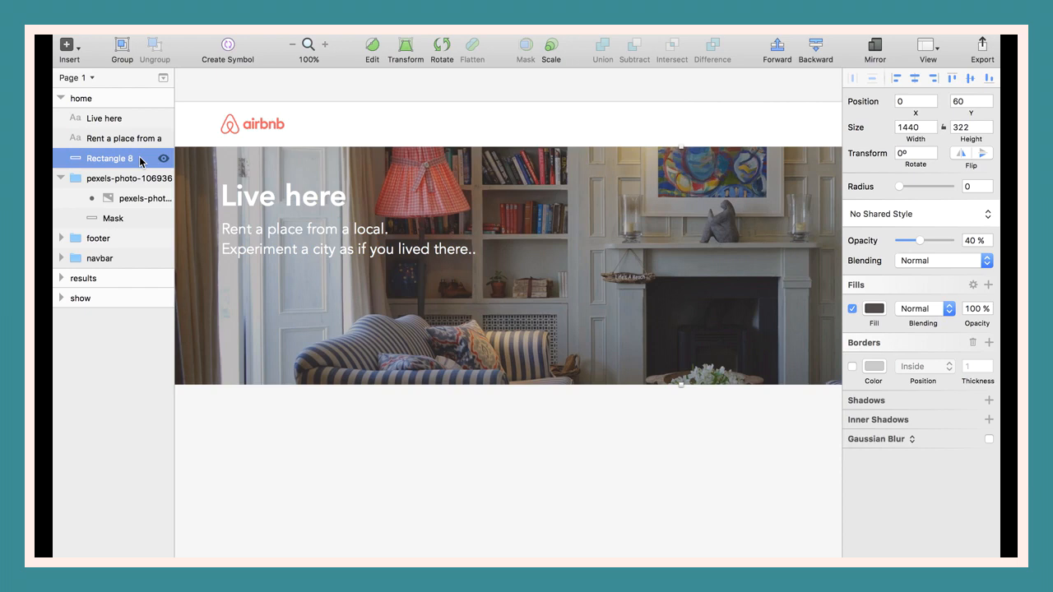
pyautogui.click(115, 116)
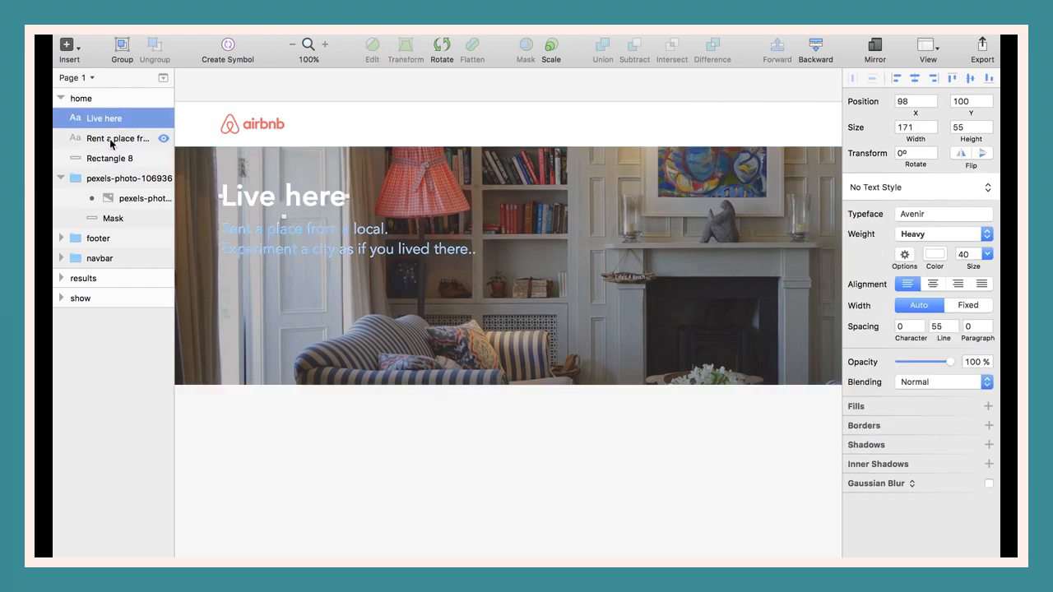
pyautogui.keyDown('shift'); pyautogui.click(108, 139); pyautogui.keyUp('shift')
pyautogui.keyDown('shift'); pyautogui.click(108, 157); pyautogui.keyUp('shift')
pyautogui.keyDown('shift'); pyautogui.click(105, 177); pyautogui.keyUp('shift')
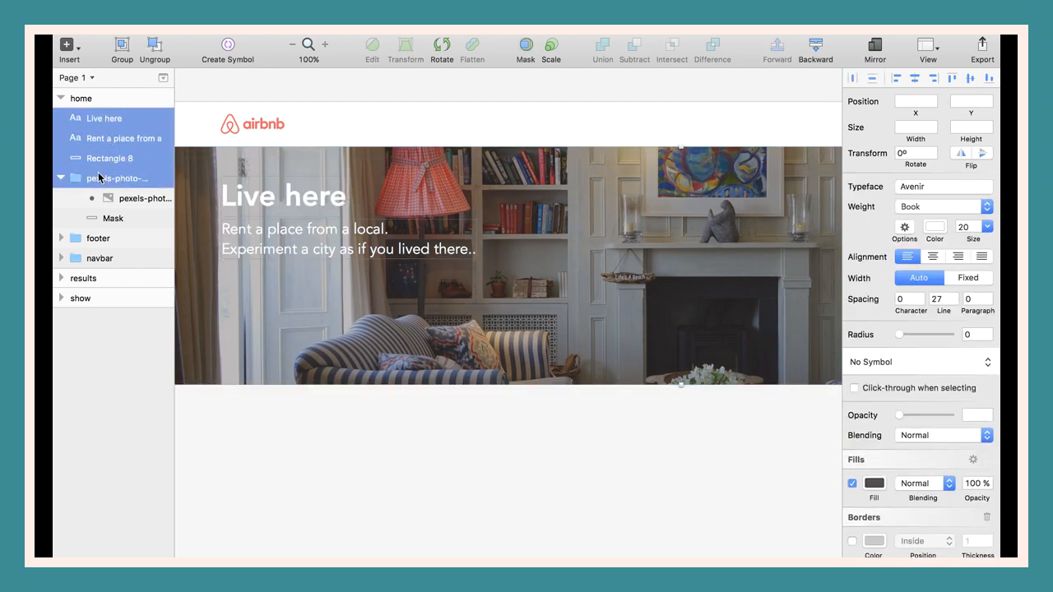
pyautogui.click(123, 47)
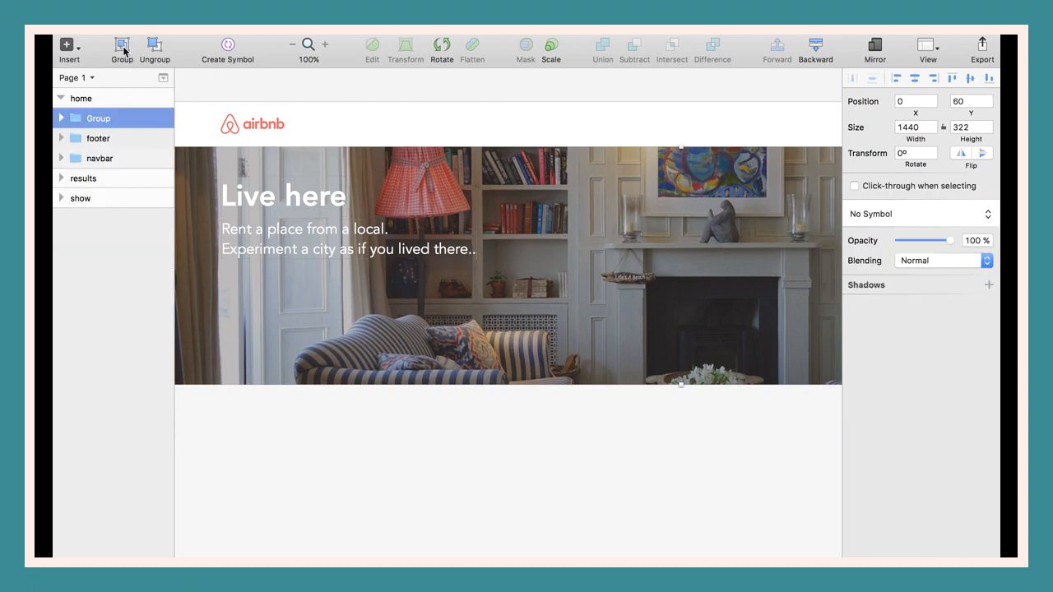
# Rename the new group as banner.
pyautogui.doubleClick(107, 116)
pyautogui.write('banne')
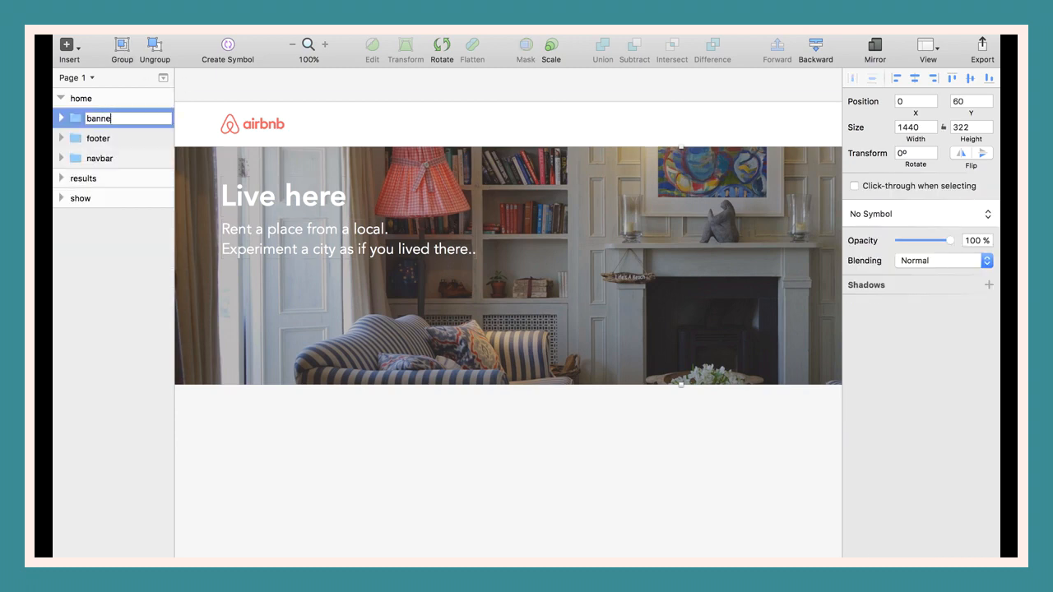
pyautogui.write('r')
pyautogui.click(380, 462)
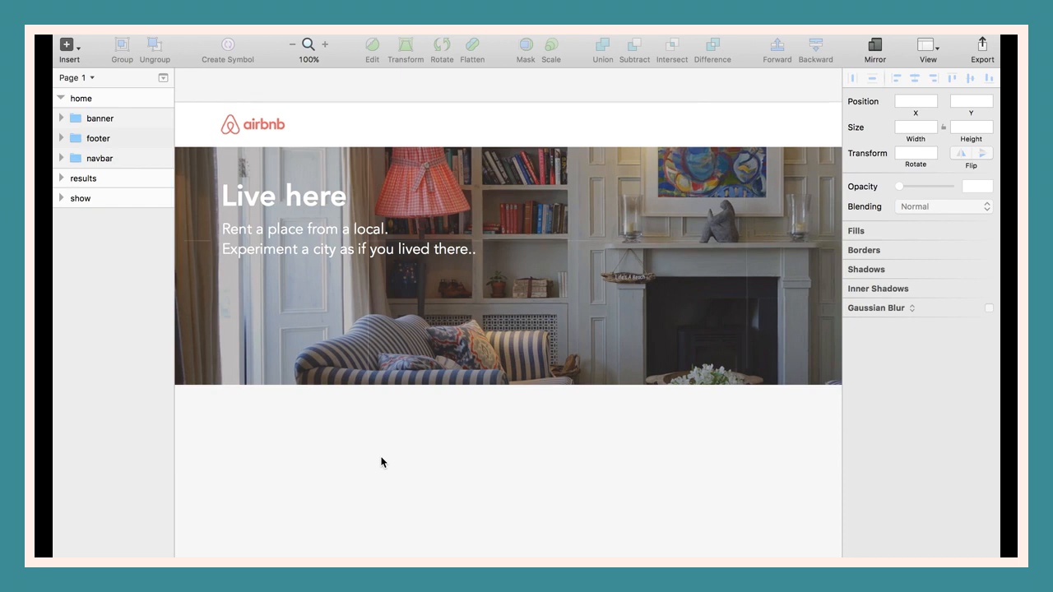
# Draw a rounded rectangle about 184 x 59 beneath the banner's tagline and fill it with white FFFFFF.
pyautogui.press('super+minus')
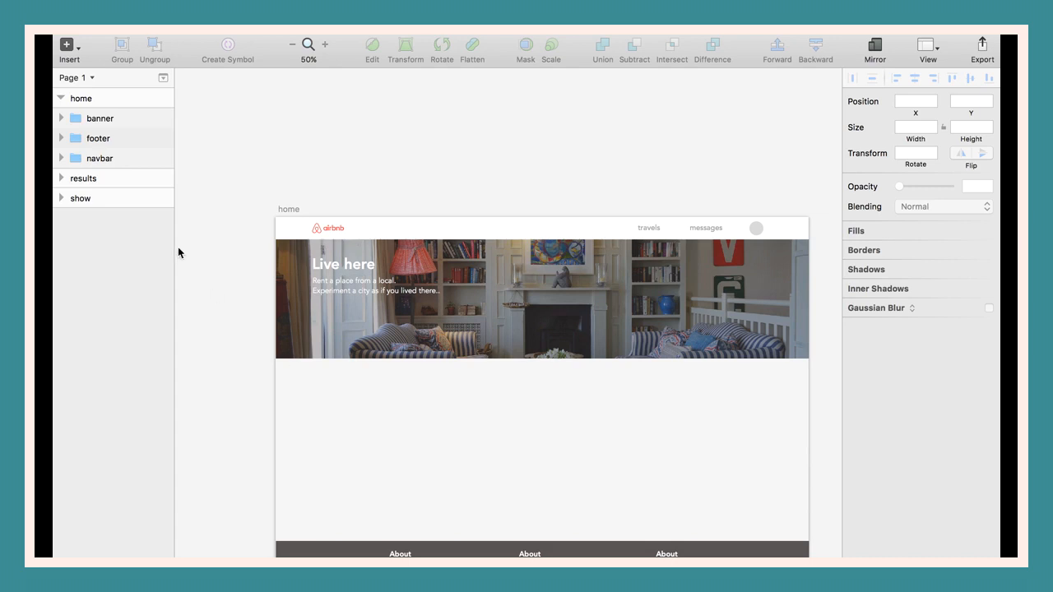
pyautogui.click(75, 51)
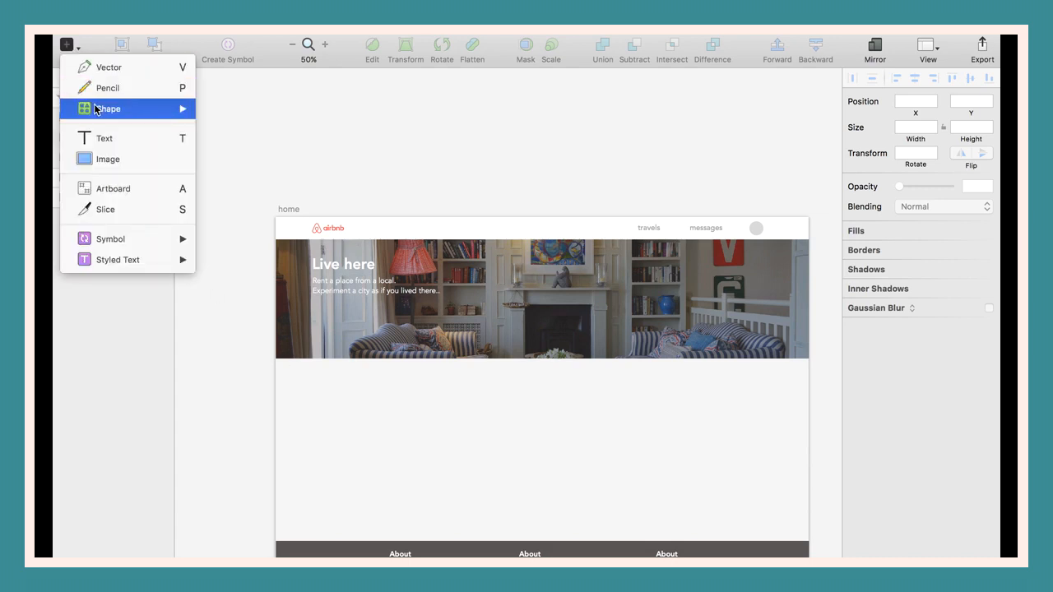
pyautogui.moveTo(139, 108)
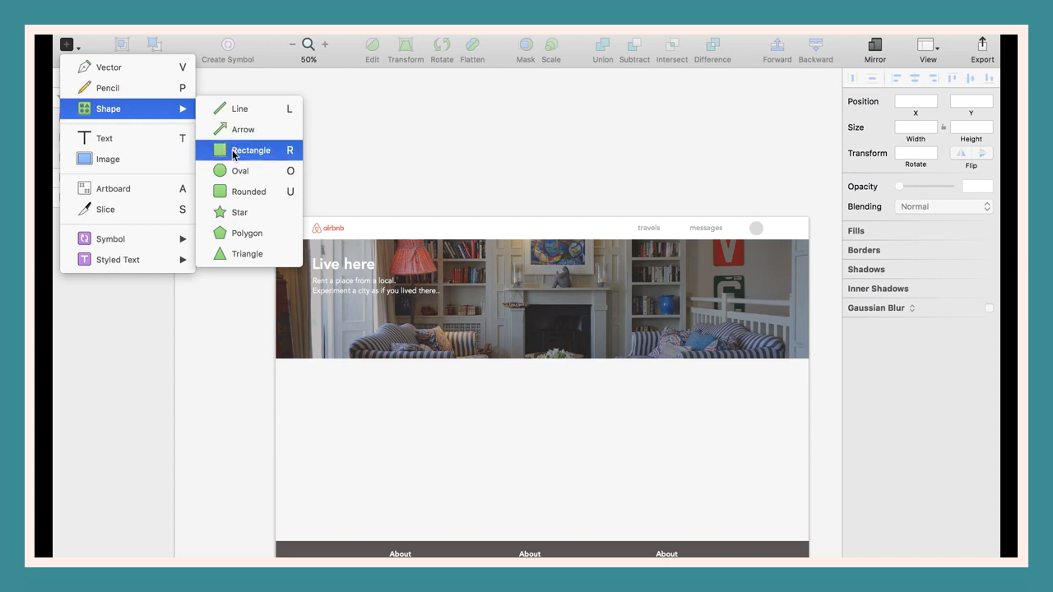
pyautogui.click(243, 194)
pyautogui.moveTo(314, 310); pyautogui.dragTo(381, 329)
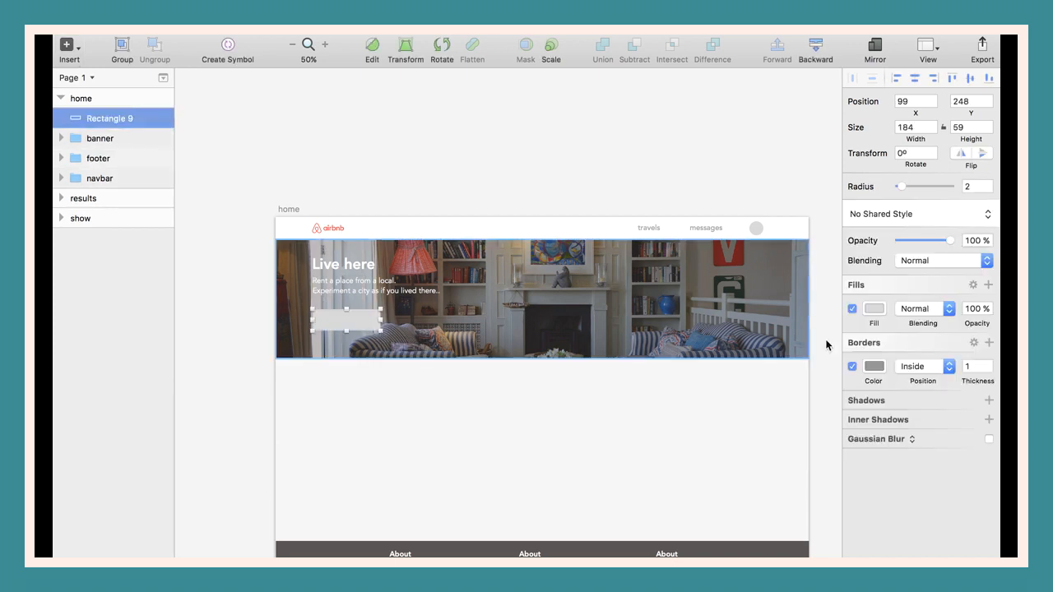
pyautogui.click(876, 312)
pyautogui.moveTo(857, 372); pyautogui.dragTo(845, 355)
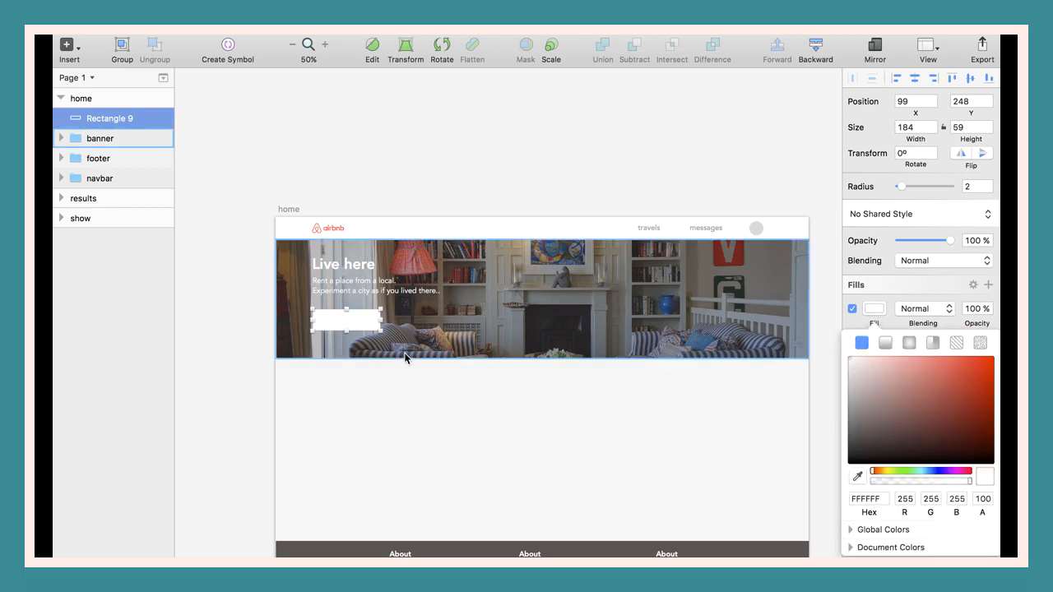
# Reduce the white rounded rectangle's width to about 150 and lower its height.
pyautogui.click(907, 128)
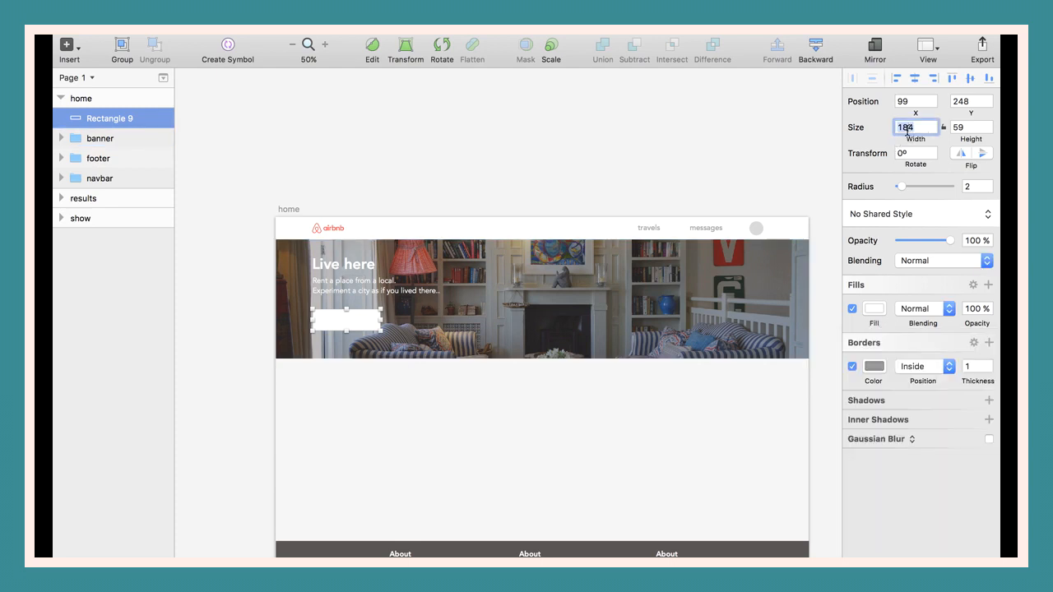
pyautogui.write('15')
pyautogui.press('Return')
pyautogui.click(964, 125)
pyautogui.write('40')
pyautogui.press('Return')
pyautogui.click(443, 396)
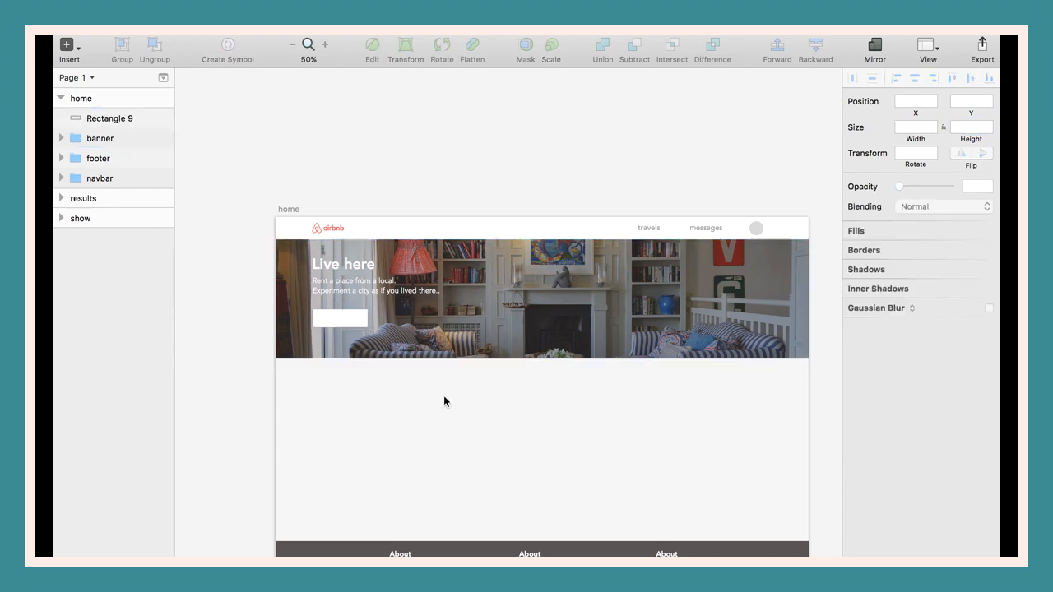
# Set the corner radius of the white rectangle beneath the tagline to 4.
pyautogui.press('super+0')
pyautogui.hscroll(-3, 522, 389)
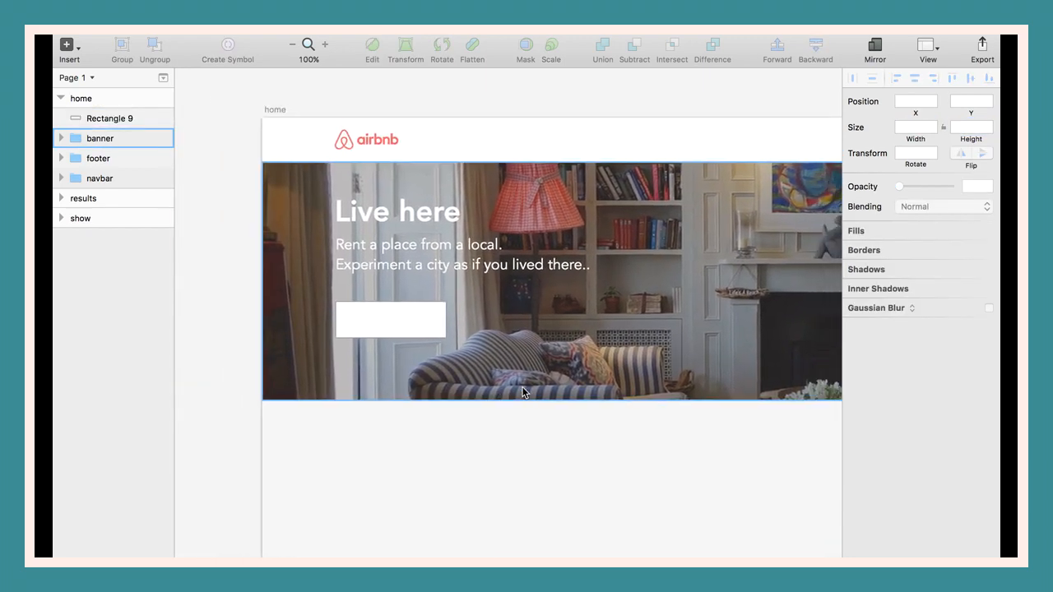
pyautogui.click(377, 322)
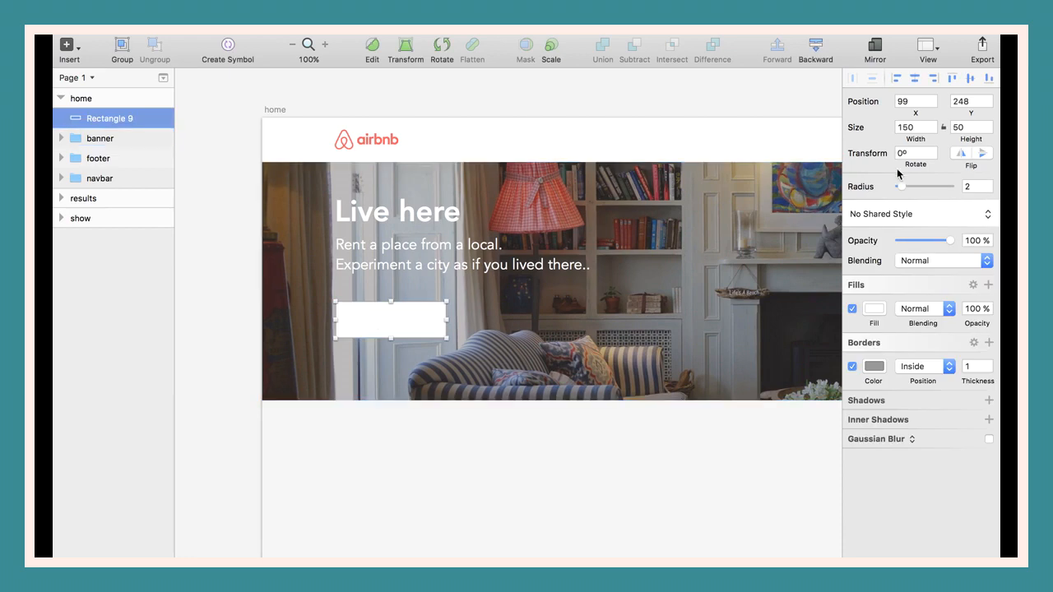
pyautogui.click(966, 186)
pyautogui.write('4')
pyautogui.press('Return')
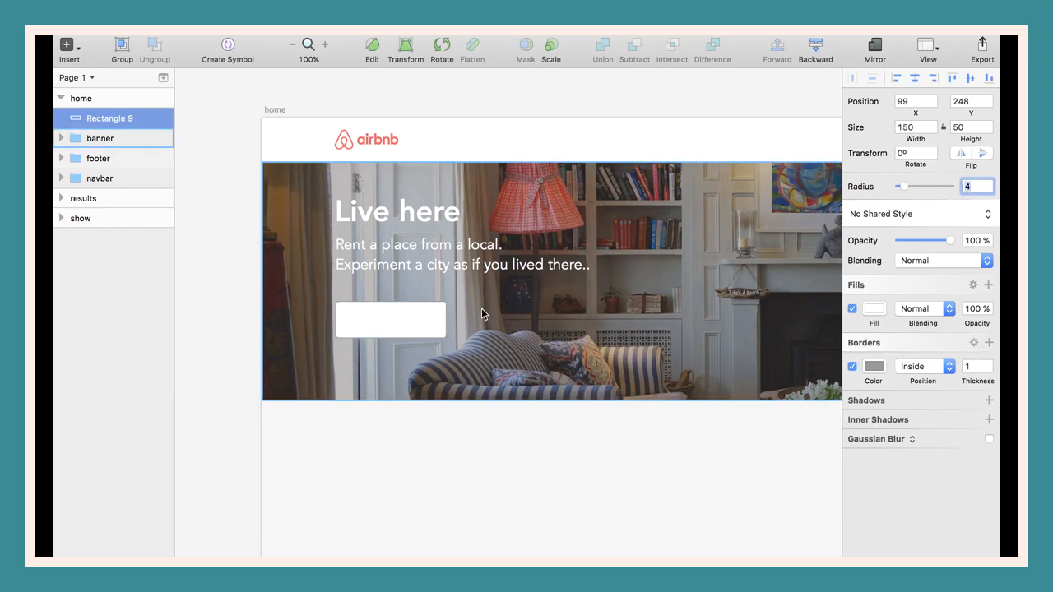
pyautogui.click(477, 460)
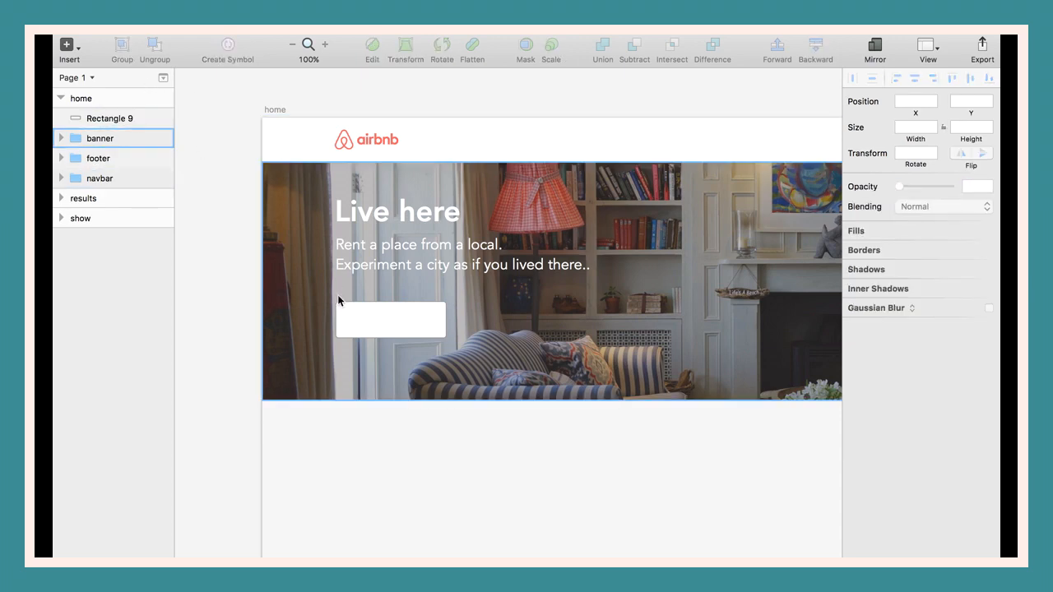
# Add the text Paris inside the white box and color it light gray.
pyautogui.press('t')
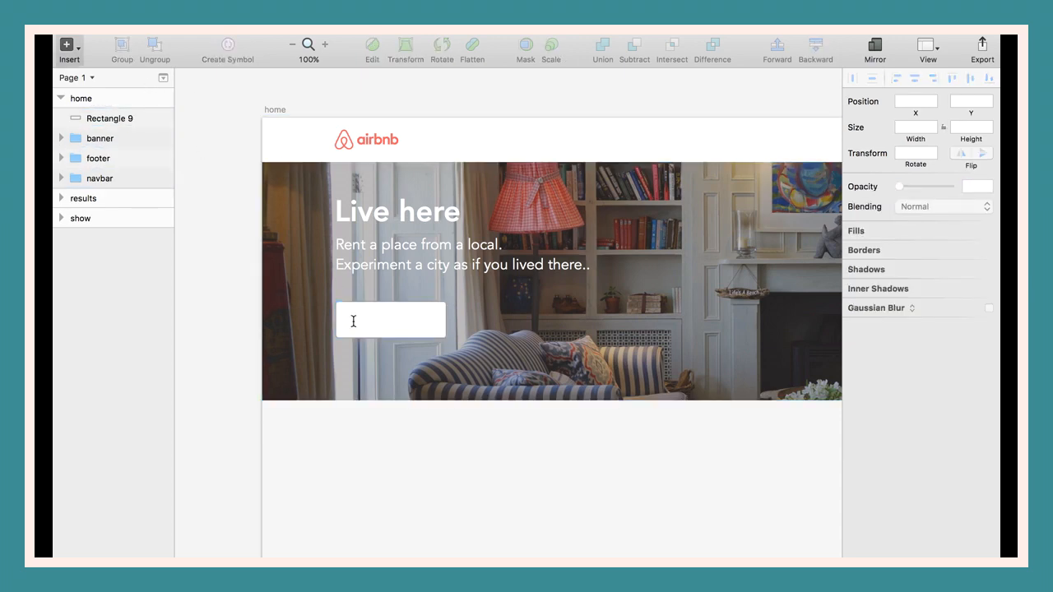
pyautogui.click(352, 320)
pyautogui.write('Paris')
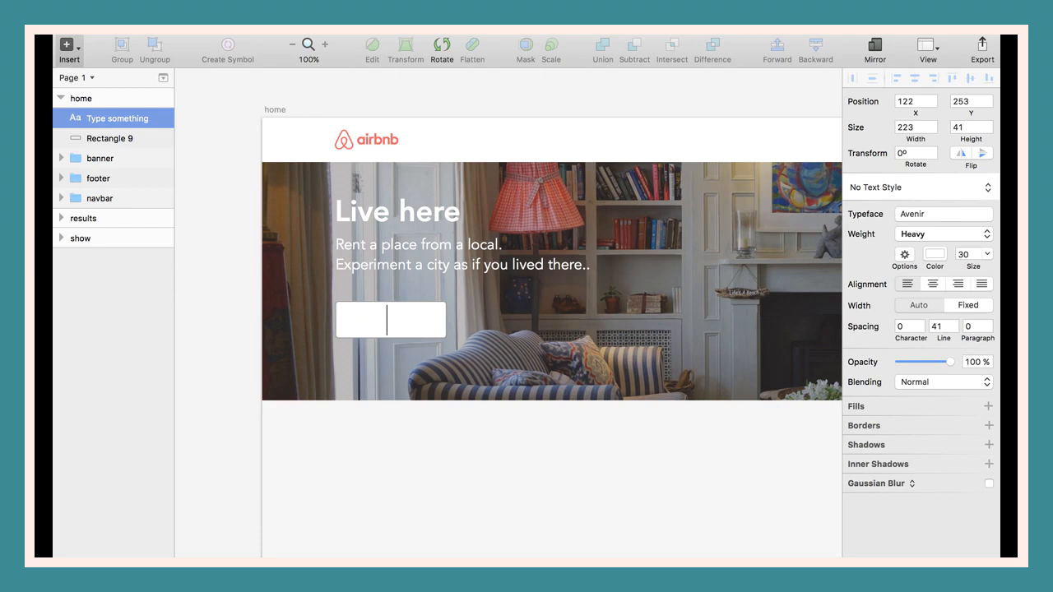
pyautogui.press('super+a')
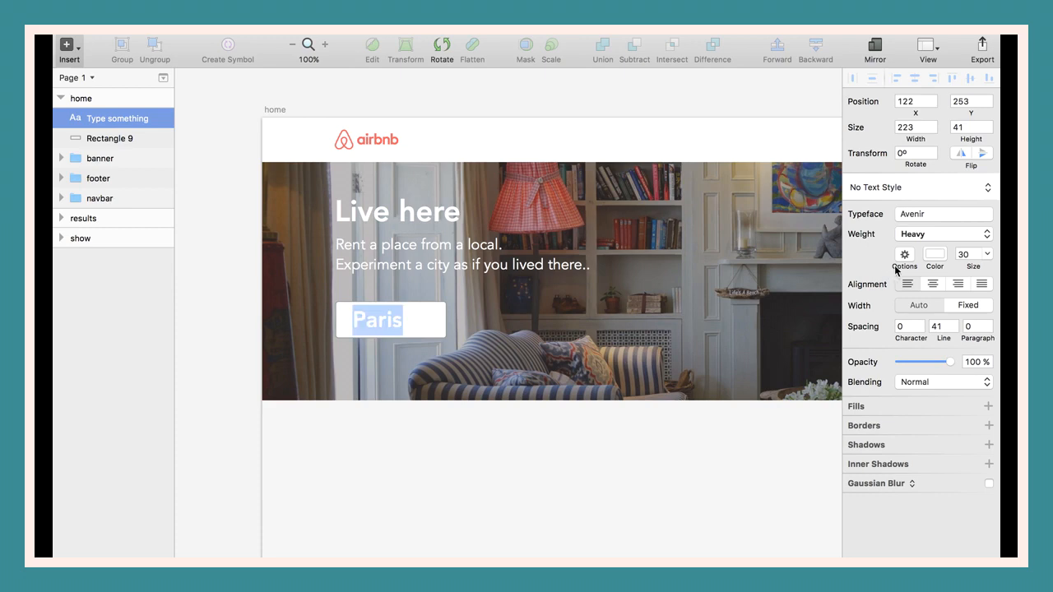
pyautogui.click(936, 254)
pyautogui.moveTo(905, 308); pyautogui.dragTo(708, 397)
pyautogui.click(621, 505)
# Set the Paris text's font size to 20.
pyautogui.click(383, 320)
pyautogui.click(963, 254)
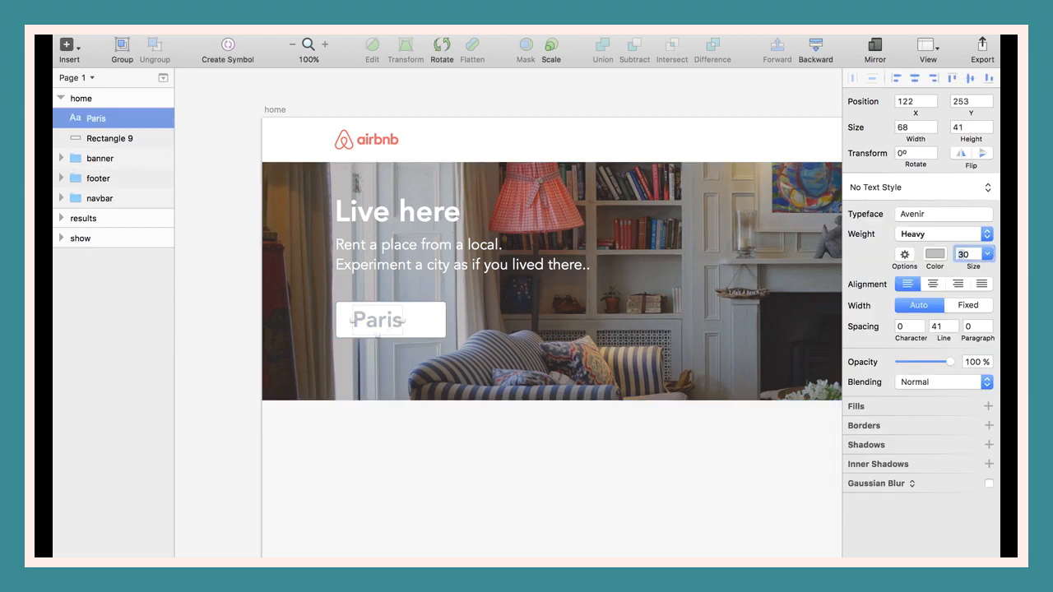
pyautogui.press('BackSpace')
pyautogui.write('2')
pyautogui.press('Return')
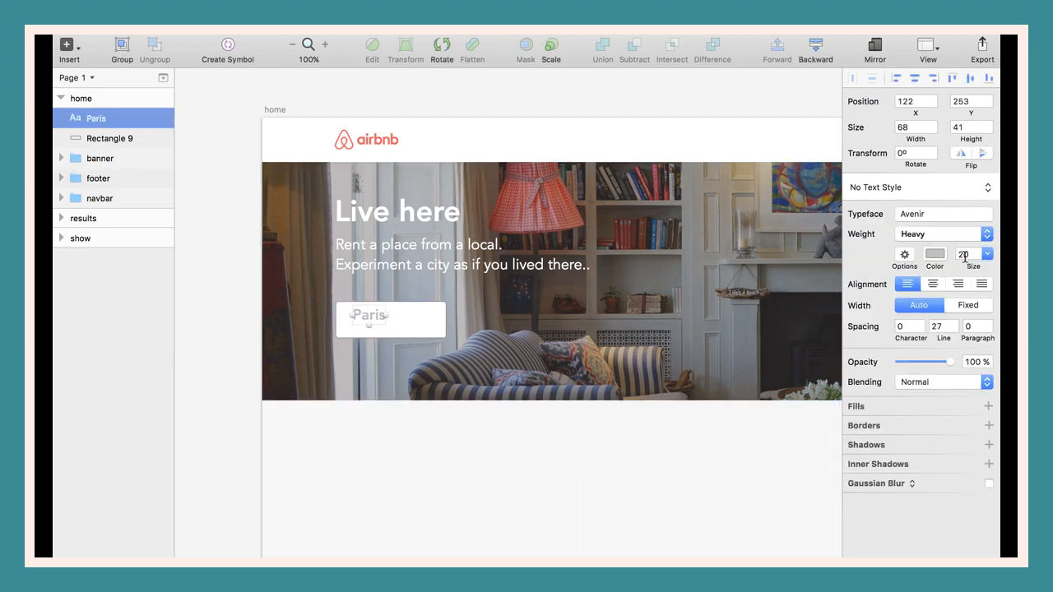
pyautogui.click(451, 482)
# Position the Paris text inside the white box at X 115, Y 259 and change its weight from bold to Book.
pyautogui.click(368, 312)
pyautogui.press('Up')
pyautogui.press('Up')
pyautogui.press('Right')
pyautogui.press('Right')
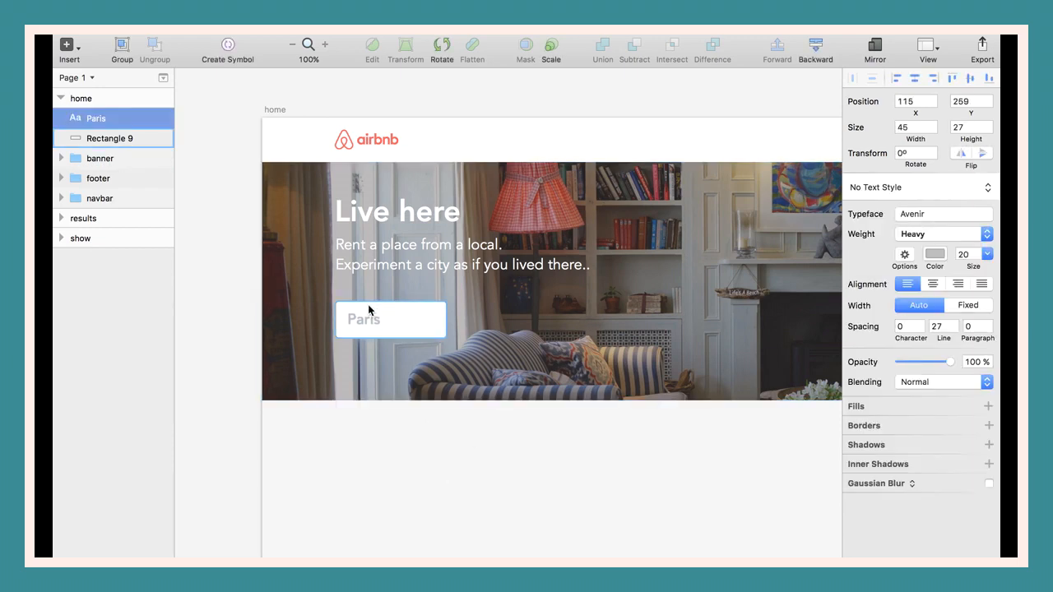
pyautogui.press('super+b')
pyautogui.click(435, 484)
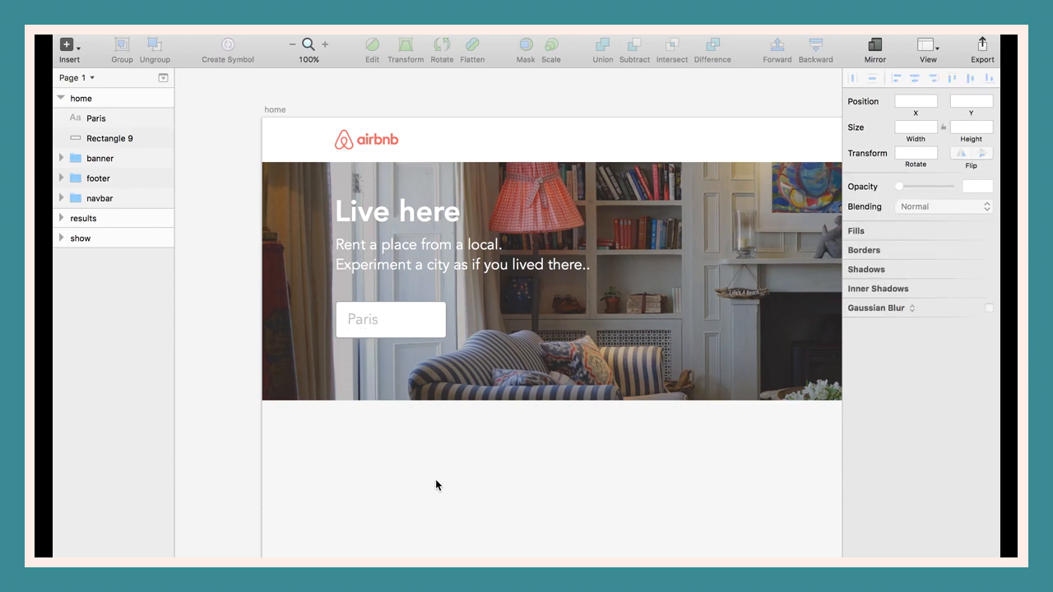
# Group the Paris text with its white box and name the group input.
pyautogui.click(387, 315)
pyautogui.keyDown('shift'); pyautogui.click(370, 322); pyautogui.keyUp('shift')
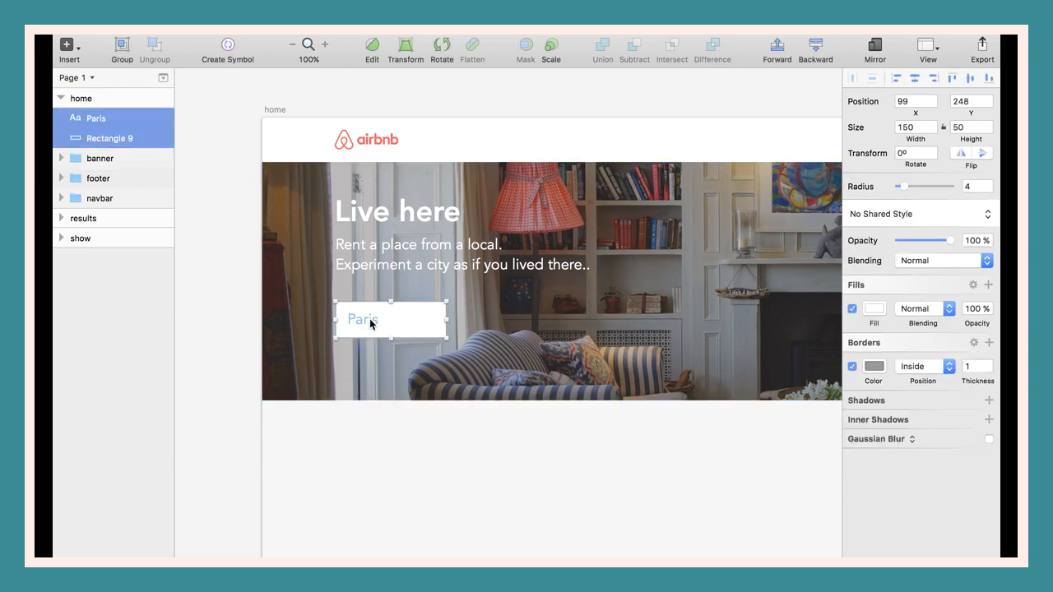
pyautogui.click(122, 47)
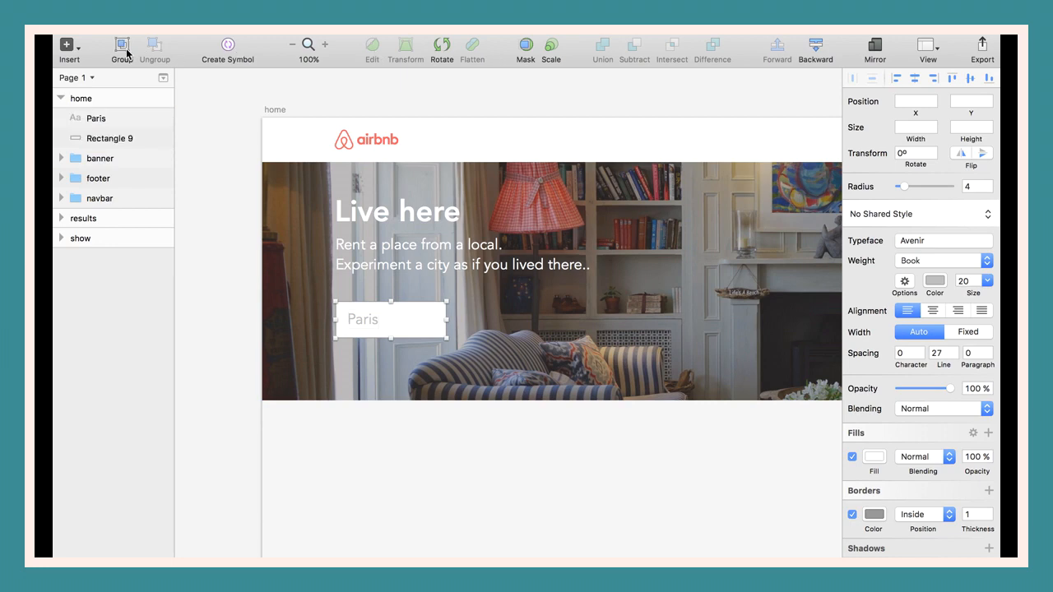
pyautogui.doubleClick(111, 118)
pyautogui.press('BackSpace')
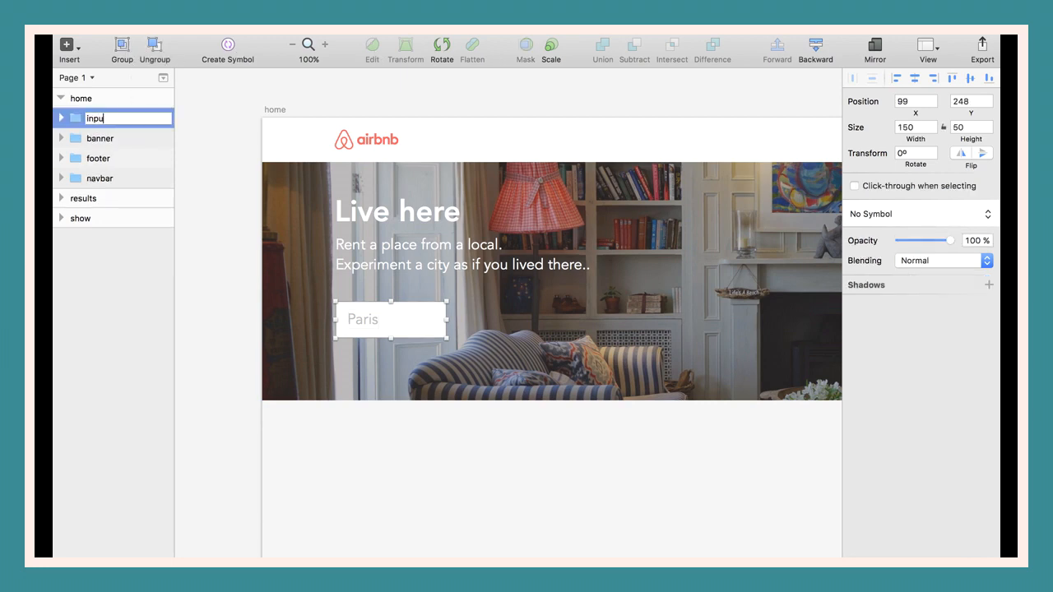
pyautogui.press('Return')
pyautogui.click(418, 461)
# Duplicate the Paris input group and place the copy beside it at X 252, leaving a 3 px gap.
pyautogui.click(398, 319)
pyautogui.press('super+d')
pyautogui.hotkey('shift', 'Right')
pyautogui.hotkey('shift', 'Right')
pyautogui.hotkey('shift', 'Right')
pyautogui.hotkey('shift', 'Right')
pyautogui.hotkey('shift', 'Right')
pyautogui.hotkey('shift', 'Right')
pyautogui.hotkey('shift', 'Right')
pyautogui.hotkey('shift', 'Right')
pyautogui.hotkey('shift', 'Right')
pyautogui.hotkey('shift', 'Right')
pyautogui.hotkey('shift', 'Right')
pyautogui.hotkey('shift', 'Right')
pyautogui.hotkey('shift', 'Right')
pyautogui.hotkey('shift', 'Right')
pyautogui.hotkey('shift', 'Right')
pyautogui.hotkey('shift', 'Right')
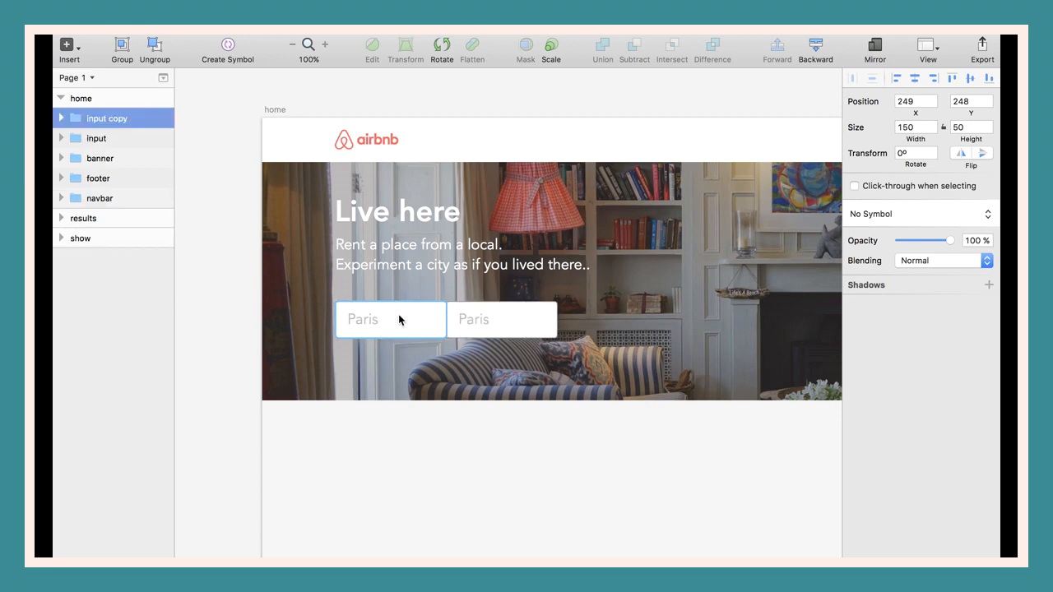
pyautogui.press('Left')
pyautogui.press('Left')
pyautogui.press('Left')
pyautogui.press('Left')
pyautogui.press('Left')
pyautogui.press('Left')
pyautogui.press('Left')
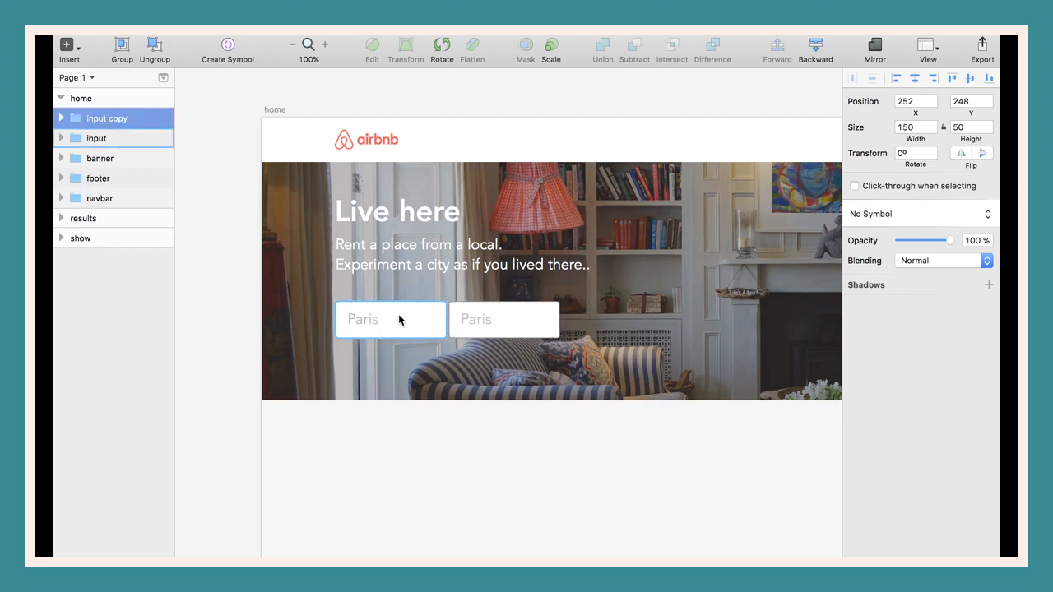
# Change the second input box's text to checkin.
pyautogui.doubleClick(470, 321)
pyautogui.doubleClick(471, 319)
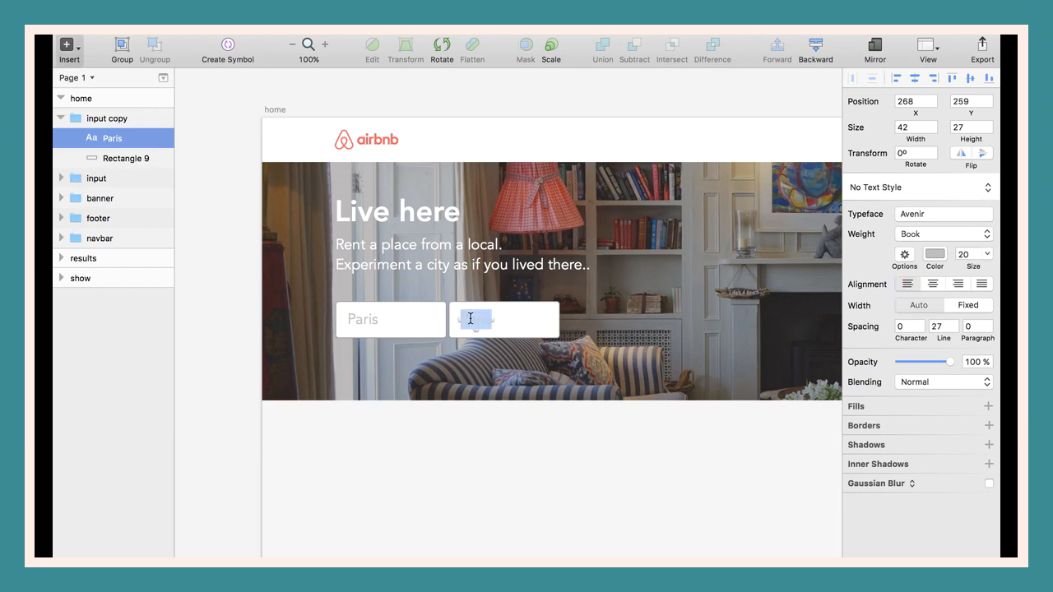
pyautogui.write('checkin')
pyautogui.click(547, 482)
# Duplicate the checkin input group and place the copy beside it at X 405, keeping the 3 px gap.
pyautogui.click(510, 306)
pyautogui.press('super+d')
pyautogui.hotkey('shift', 'Right')
pyautogui.hotkey('shift', 'Right')
pyautogui.hotkey('shift', 'Right')
pyautogui.hotkey('shift', 'Right')
pyautogui.hotkey('shift', 'Right')
pyautogui.hotkey('shift', 'Right')
pyautogui.hotkey('shift', 'Right')
pyautogui.hotkey('shift', 'Right')
pyautogui.hotkey('shift', 'Right')
pyautogui.hotkey('shift', 'Right')
pyautogui.hotkey('shift', 'Right')
pyautogui.hotkey('shift', 'Right')
pyautogui.hotkey('shift', 'Right')
pyautogui.hotkey('shift', 'Right')
pyautogui.hotkey('shift', 'Right')
pyautogui.hotkey('shift', 'Right')
pyautogui.hotkey('shift', 'Right')
pyautogui.hotkey('shift', 'Right')
pyautogui.hotkey('shift', 'Right')
pyautogui.hotkey('shift', 'Right')
pyautogui.hotkey('shift', 'Left')
pyautogui.hotkey('shift', 'Left')
pyautogui.hotkey('shift', 'Left')
pyautogui.hotkey('shift', 'Left')
pyautogui.hotkey('shift', 'Left')
pyautogui.press('Right')
pyautogui.press('Right')
pyautogui.press('Right')
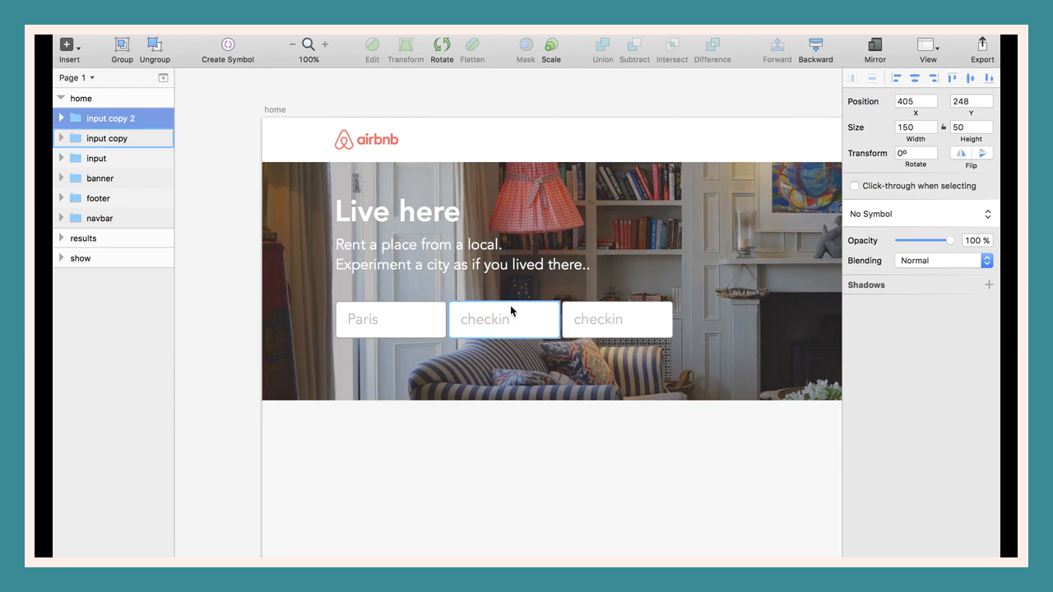
# Change the third input box's text to checkout.
pyautogui.doubleClick(595, 324)
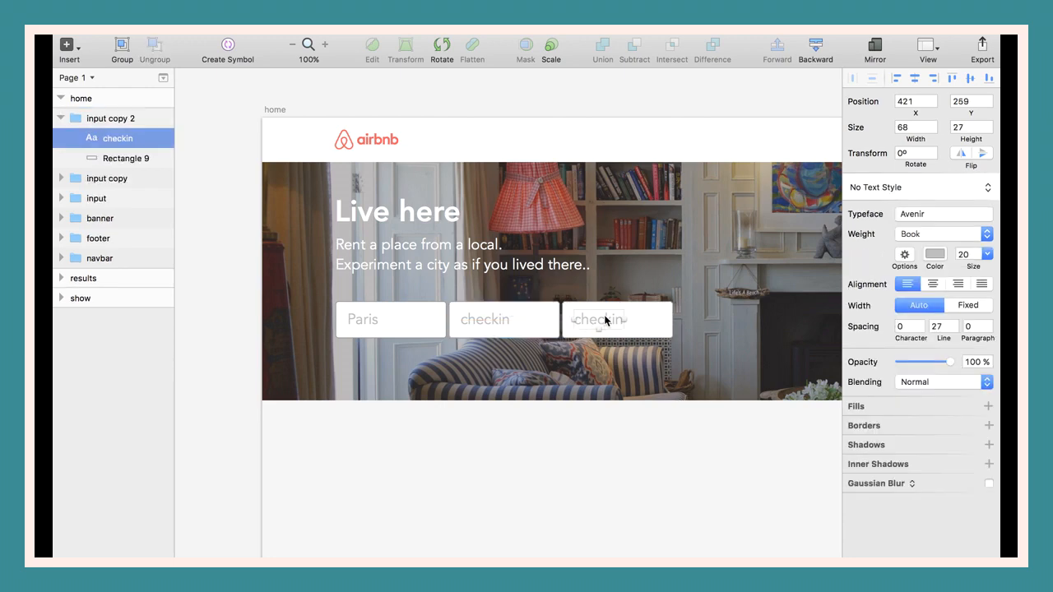
pyautogui.doubleClick(605, 320)
pyautogui.write('check')
pyautogui.write('opi')
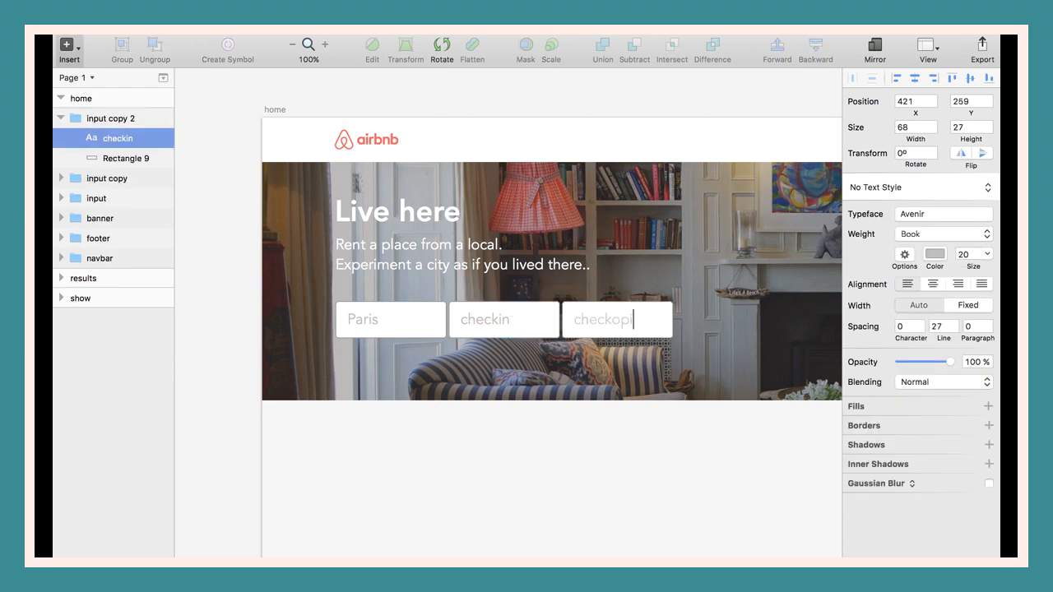
pyautogui.click(673, 485)
# Duplicate the checkout input group and place the copy beside it at X 558, keeping the 3 px gap.
pyautogui.click(612, 320)
pyautogui.press('super+d')
pyautogui.hotkey('shift', 'Right')
pyautogui.hotkey('shift', 'Right')
pyautogui.hotkey('shift', 'Right')
pyautogui.hotkey('shift', 'Right')
pyautogui.hotkey('shift', 'Right')
pyautogui.hotkey('shift', 'Right')
pyautogui.hotkey('shift', 'Right')
pyautogui.hotkey('shift', 'Right')
pyautogui.hotkey('shift', 'Right')
pyautogui.hotkey('shift', 'Right')
pyautogui.hotkey('shift', 'Right')
pyautogui.hotkey('shift', 'Right')
pyautogui.hotkey('shift', 'Right')
pyautogui.hotkey('shift', 'Right')
pyautogui.hotkey('shift', 'Right')
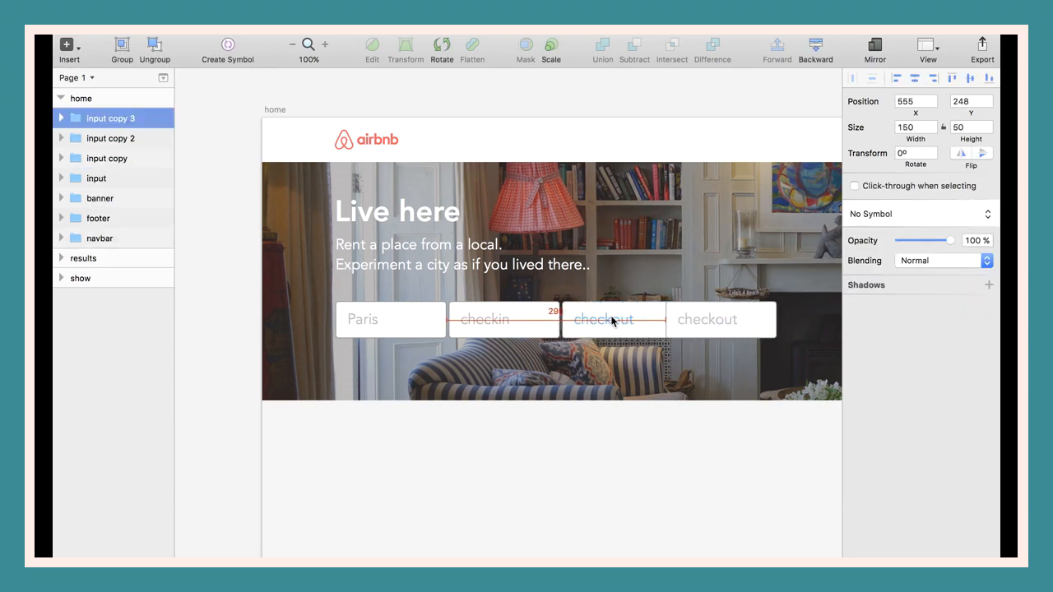
pyautogui.hotkey('alt', 'shift', 'Right')
pyautogui.hotkey('alt', 'shift', 'Right')
pyautogui.hotkey('alt', 'shift', 'Left')
pyautogui.hotkey('alt', 'Left')
pyautogui.hotkey('alt', 'shift', 'Left')
pyautogui.hotkey('alt', 'Right')
pyautogui.hotkey('alt', 'Right')
pyautogui.hotkey('alt', 'Right')
pyautogui.hotkey('alt', 'Right')
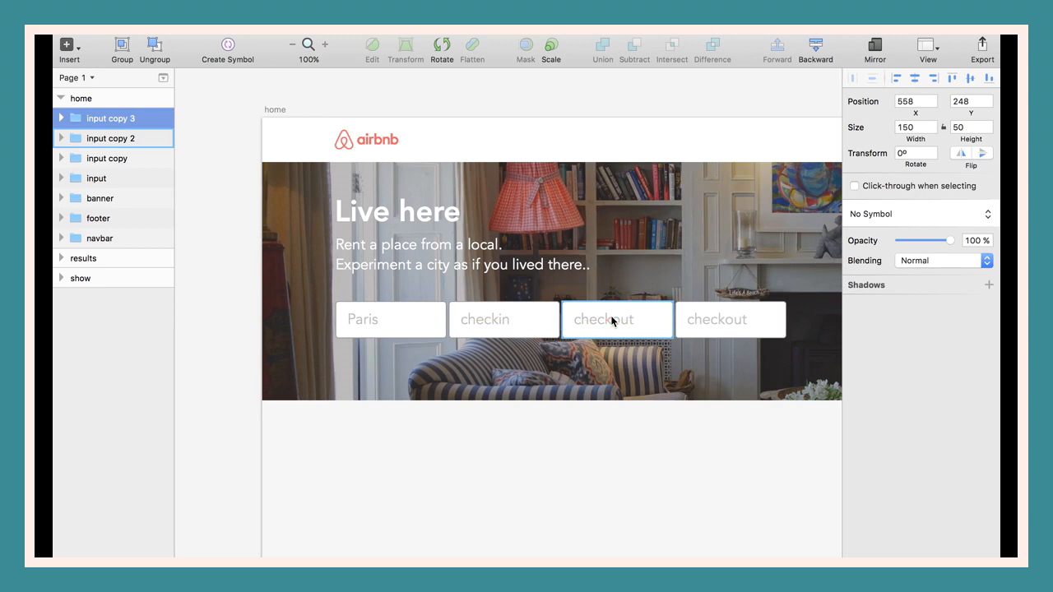
# Change the fourth input box's text to 1 guest.
pyautogui.hscroll(3, 644, 469)
pyautogui.doubleClick(656, 321)
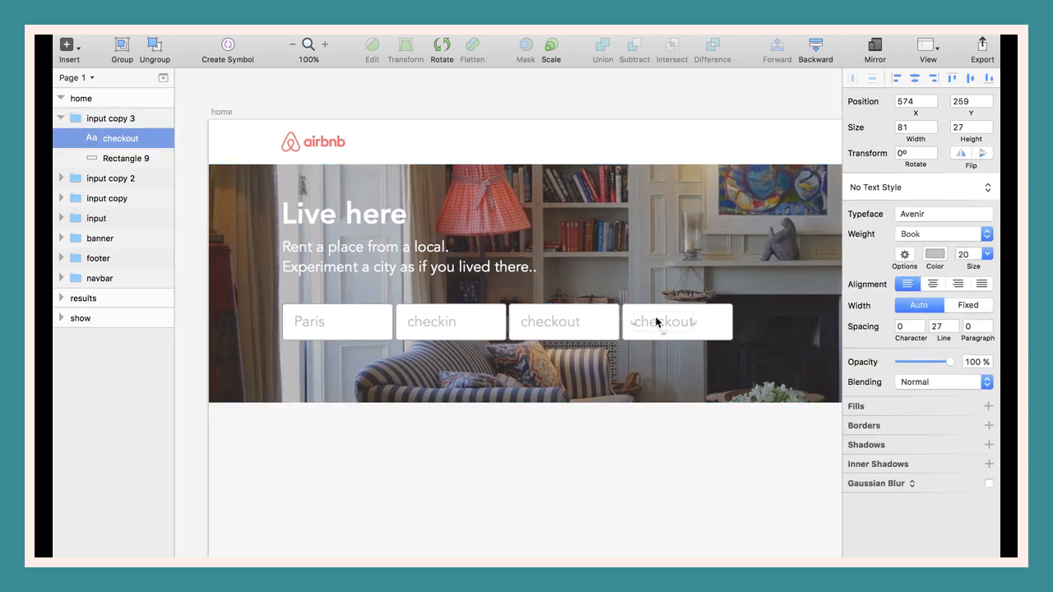
pyautogui.doubleClick(663, 321)
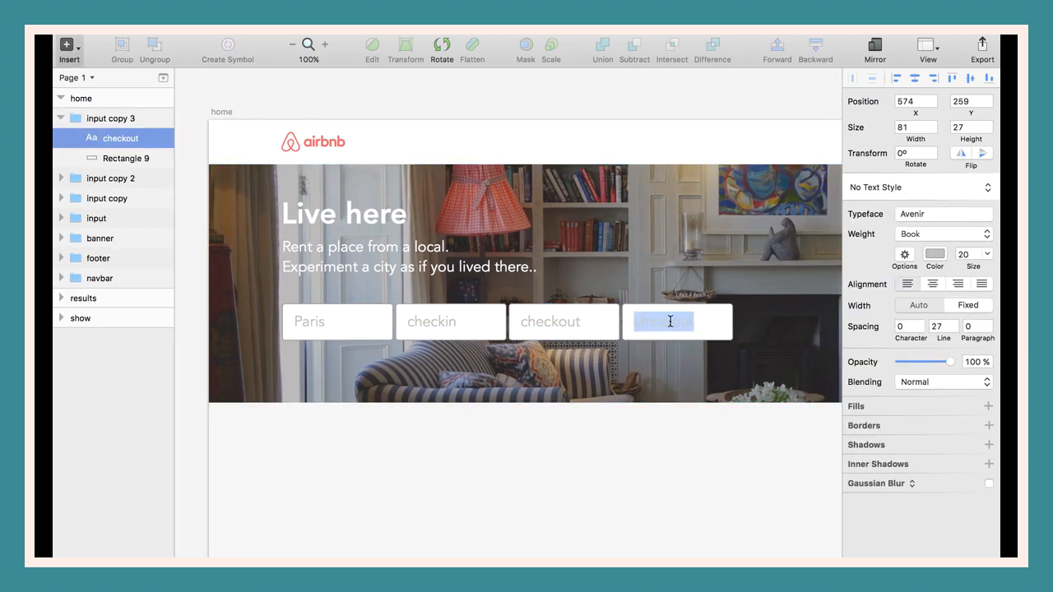
pyautogui.write('1 gues')
pyautogui.press('BackSpace')
pyautogui.write('est')
pyautogui.click(681, 458)
# Duplicate the 1 guest input group and place the copy beside it at X 711, keeping the 3 px gap.
pyautogui.hscroll(2, 682, 459)
pyautogui.hscroll(2, 681, 464)
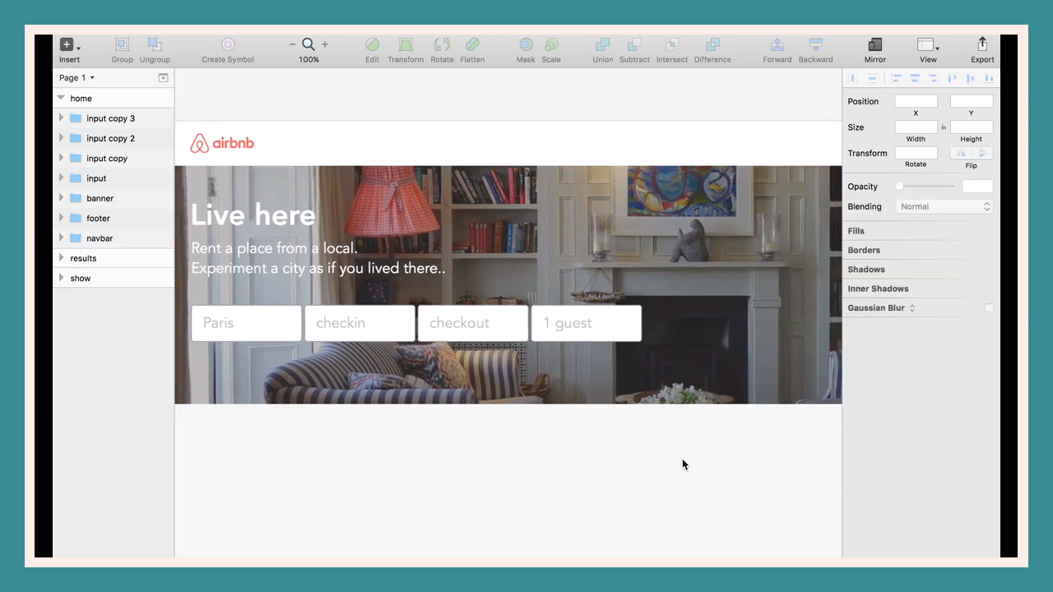
pyautogui.click(605, 337)
pyautogui.press('super+d')
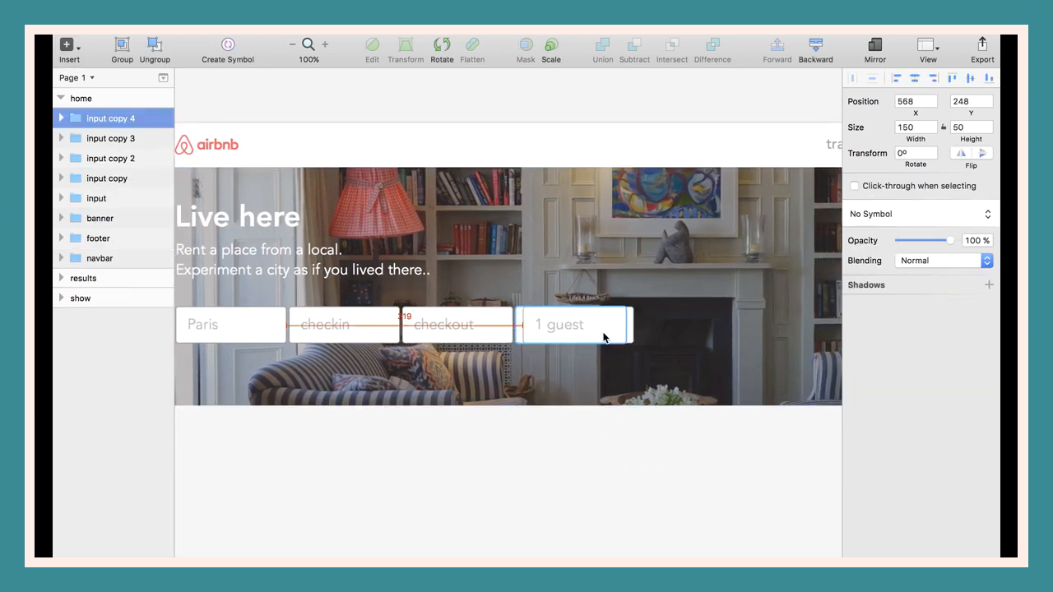
pyautogui.hotkey('shift', 'Right')
pyautogui.hotkey('shift', 'Right')
pyautogui.hotkey('shift', 'Right')
pyautogui.hotkey('shift', 'Right')
pyautogui.hotkey('shift', 'Right')
pyautogui.hotkey('shift', 'Right')
pyautogui.hotkey('shift', 'Right')
pyautogui.hotkey('shift', 'Right')
pyautogui.hotkey('shift', 'Right')
pyautogui.hotkey('shift', 'Right')
pyautogui.hotkey('shift', 'Right')
pyautogui.hotkey('shift', 'Right')
pyautogui.hotkey('shift', 'Right')
pyautogui.hotkey('shift', 'Right')
pyautogui.hotkey('shift', 'Right')
pyautogui.press('Right')
pyautogui.press('Right')
pyautogui.press('Right')
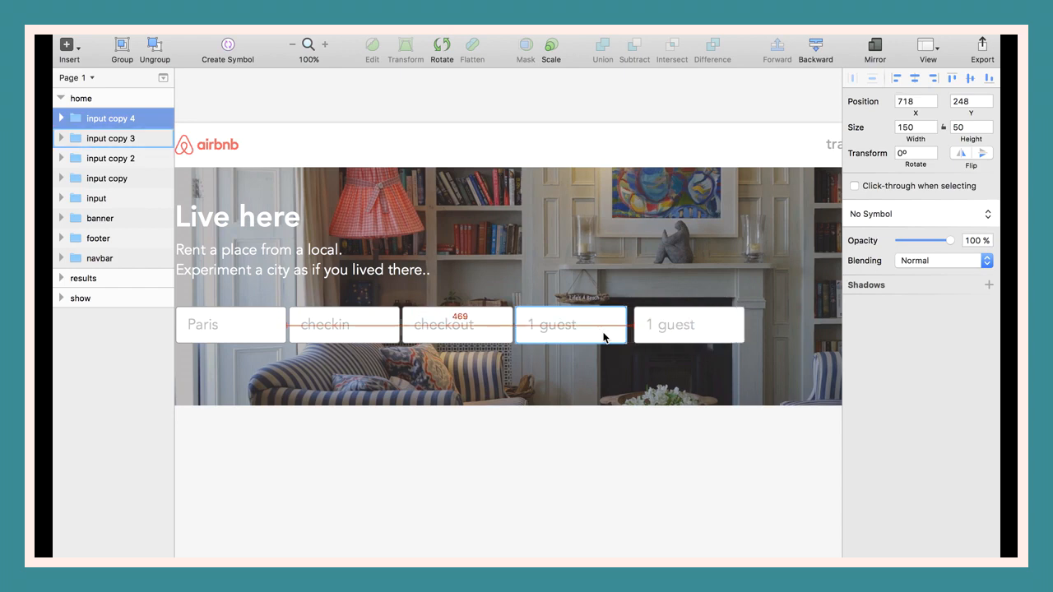
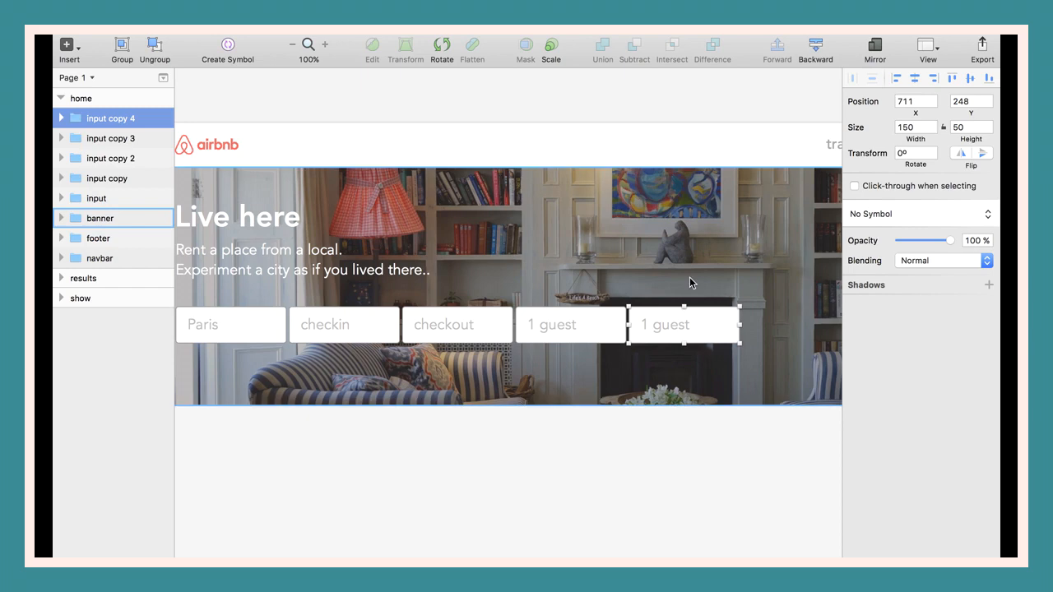
pyautogui.click(697, 415)
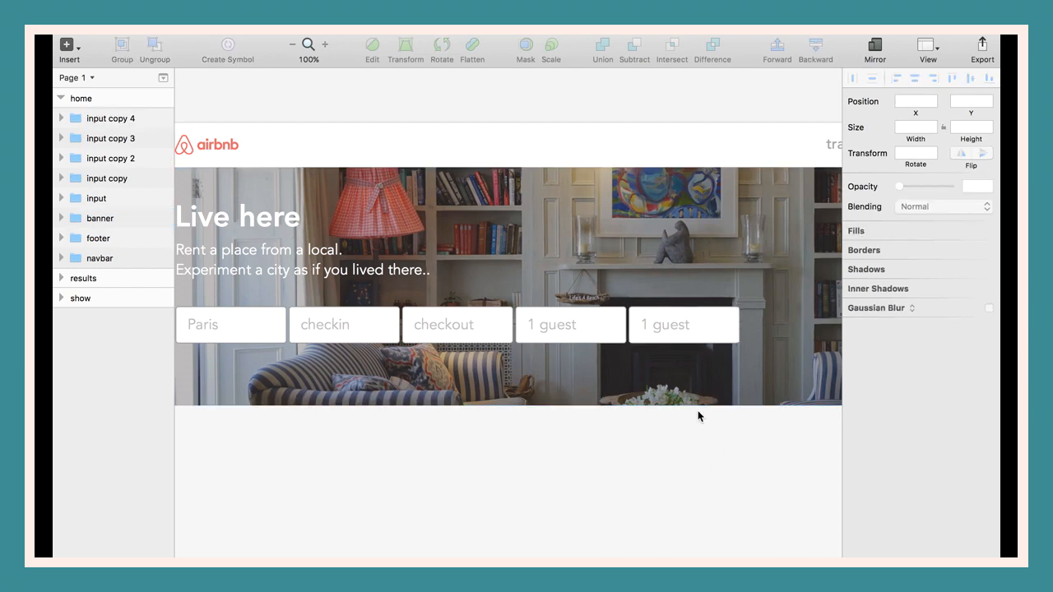
# Fill the rectangle inside the fifth input group with red CB3C3C.
pyautogui.click(669, 335)
pyautogui.click(60, 121)
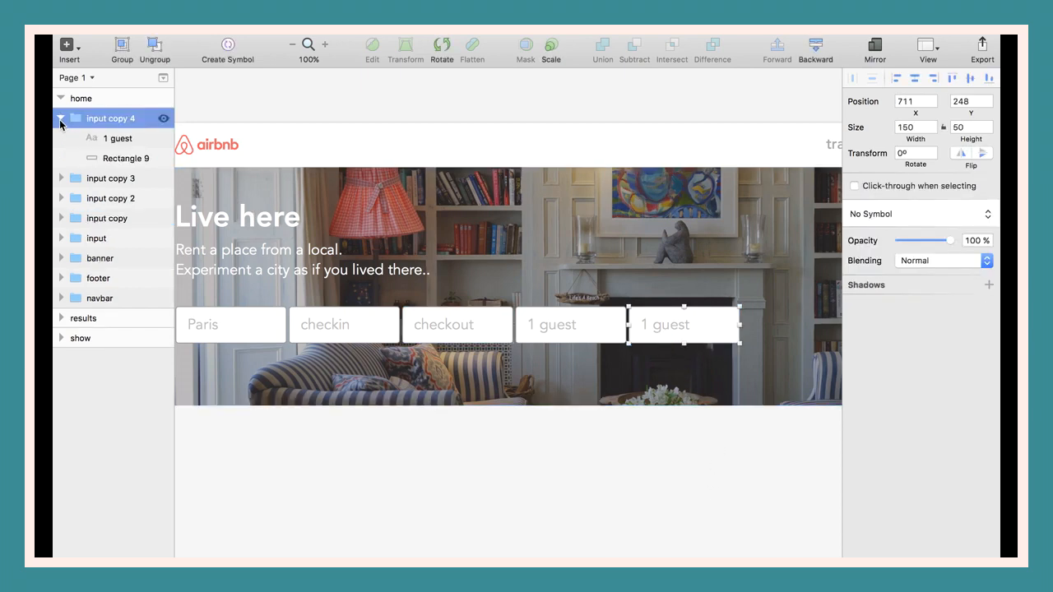
pyautogui.click(112, 157)
pyautogui.click(874, 308)
pyautogui.click(958, 379)
pyautogui.moveTo(958, 380); pyautogui.dragTo(951, 382)
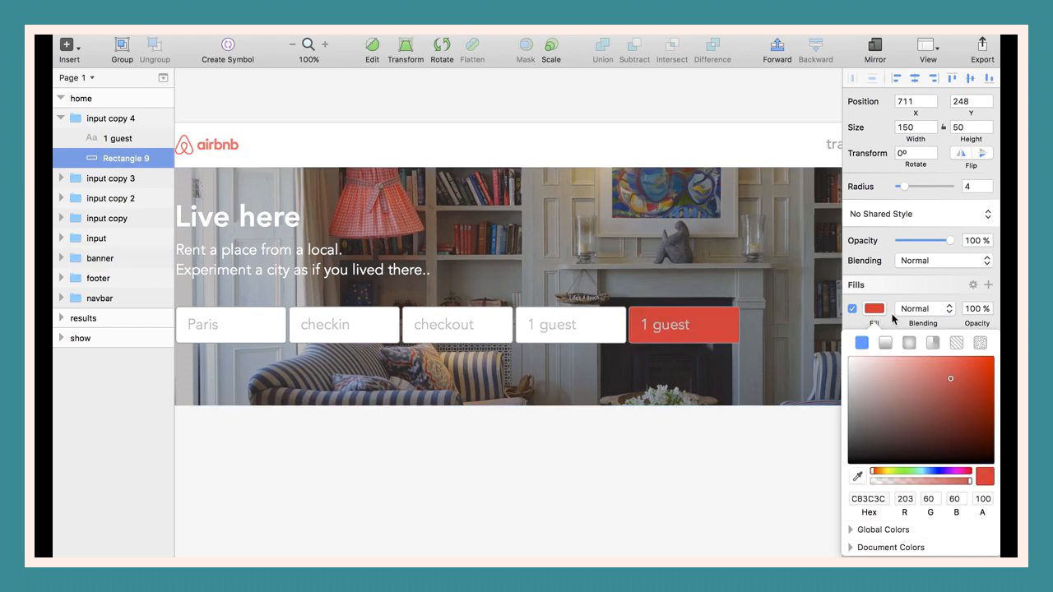
# Turn off the red box's border and replace its text with Search.
pyautogui.click(892, 322)
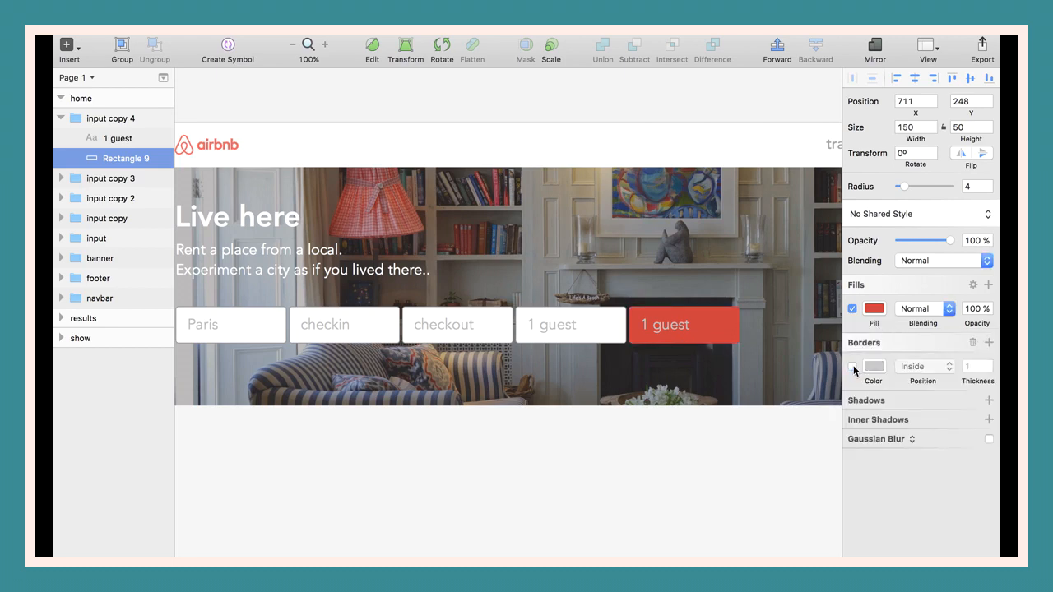
pyautogui.click(666, 326)
pyautogui.hotkey('shift', 'Right')
pyautogui.hotkey('shift', 'Right')
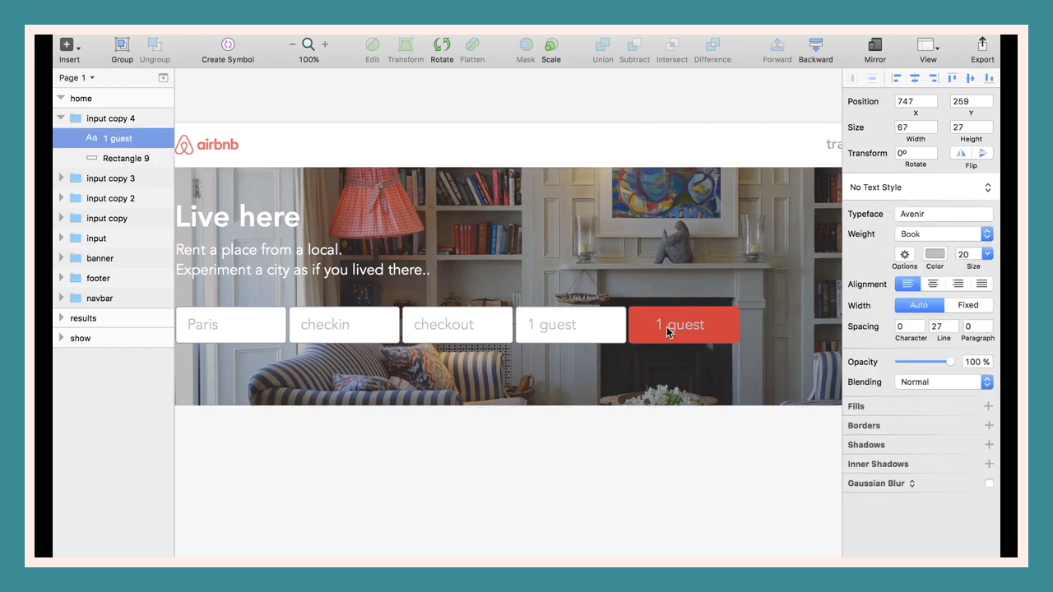
pyautogui.doubleClick(666, 326)
pyautogui.write('Serac')
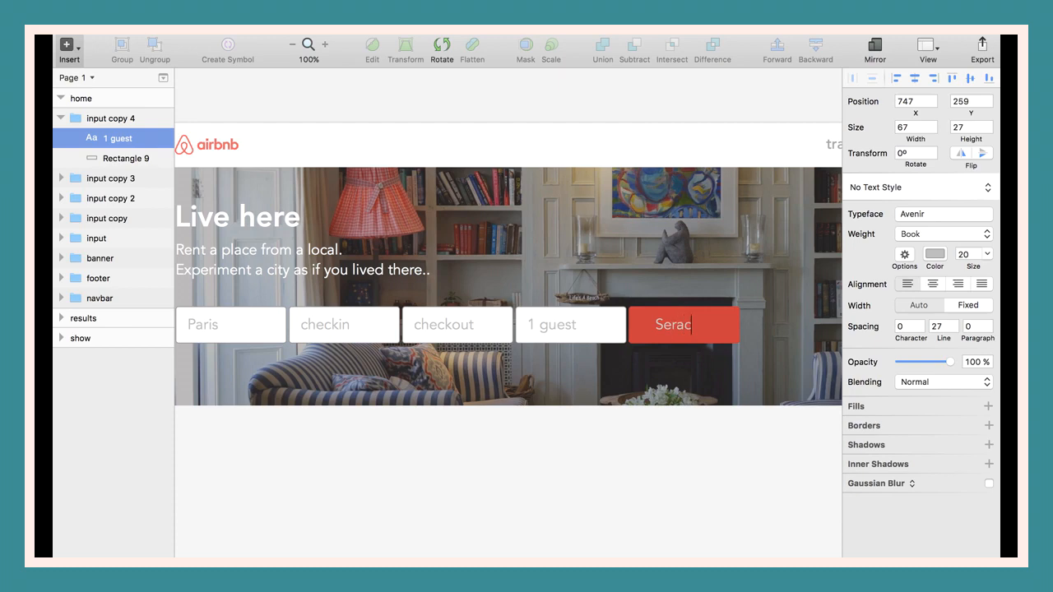
pyautogui.press('BackSpace')
pyautogui.write('r')
pyautogui.click(695, 438)
# Nudge the Search label to X 754 and make it white with Heavy weight.
pyautogui.click(680, 327)
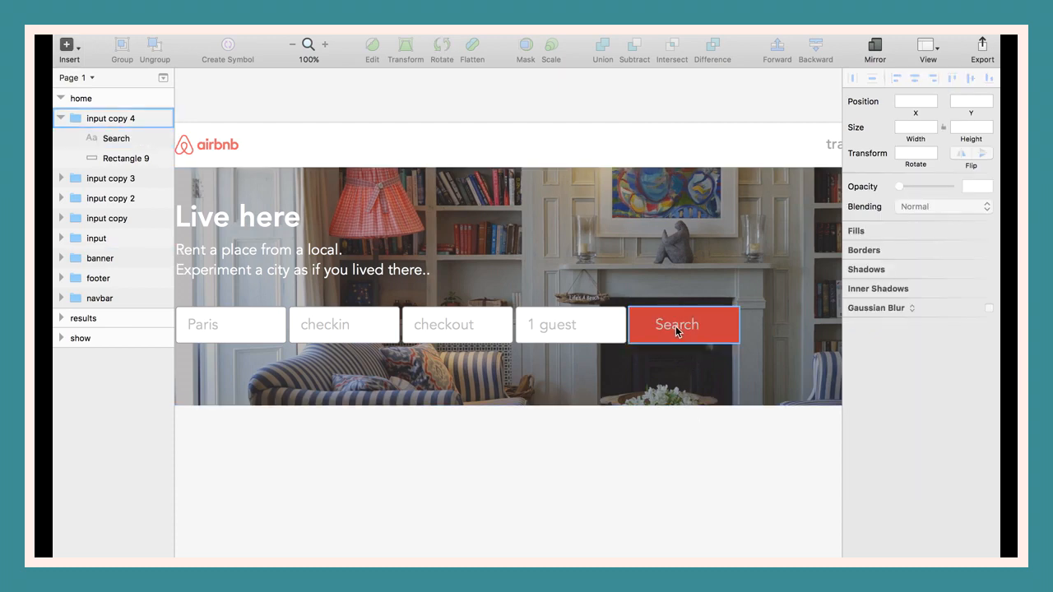
pyautogui.click(676, 331)
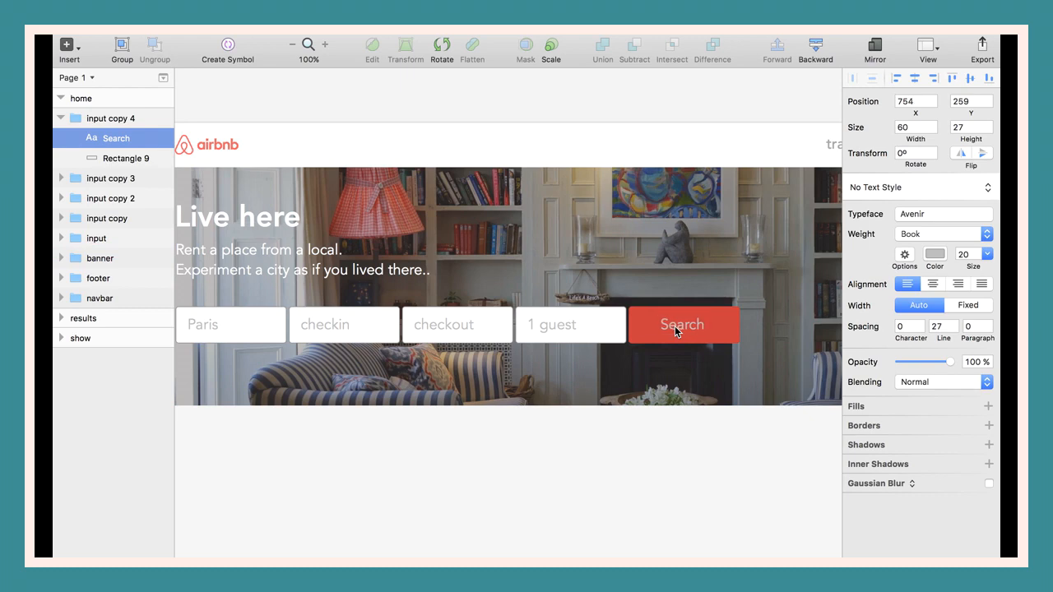
pyautogui.doubleClick(674, 326)
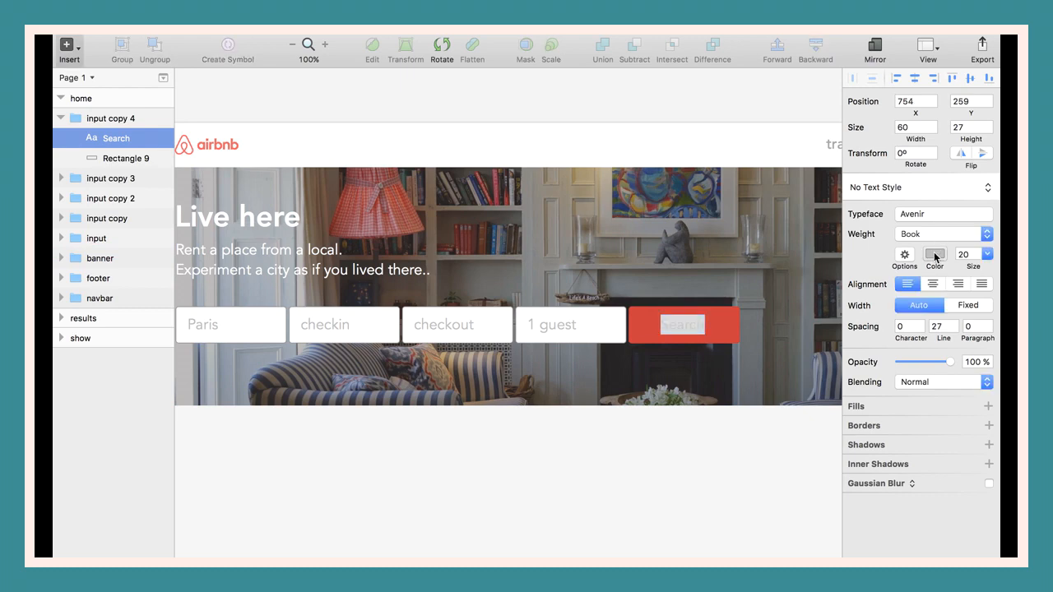
pyautogui.click(934, 253)
pyautogui.click(685, 440)
pyautogui.click(675, 331)
pyautogui.click(677, 334)
pyautogui.press('super+b')
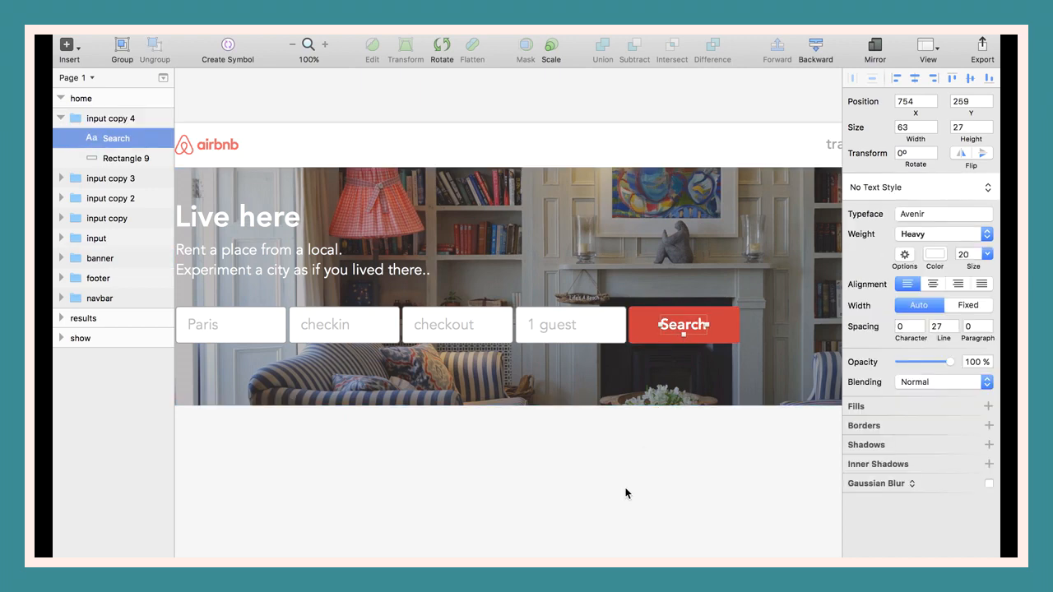
pyautogui.click(627, 494)
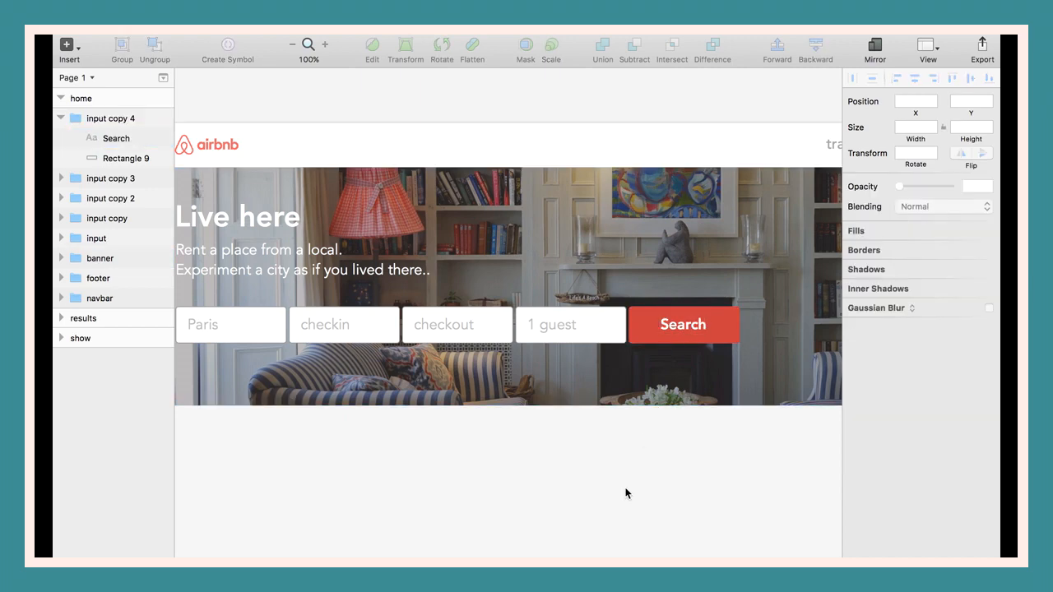
# Group the five search input groups on the home page under the name search-form.
pyautogui.press('super+minus')
pyautogui.hscroll(3, 625, 489)
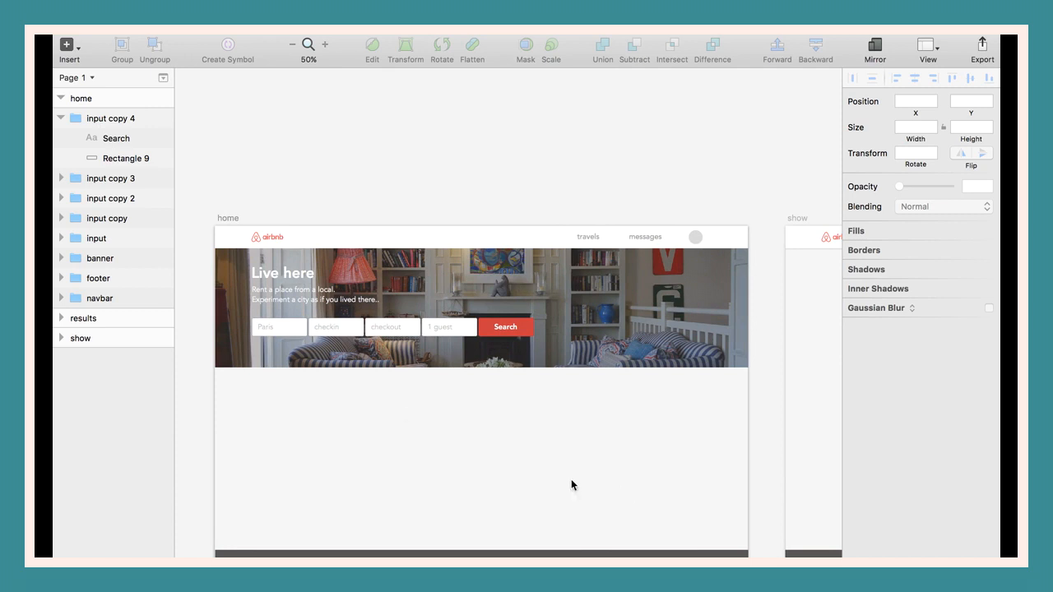
pyautogui.click(60, 118)
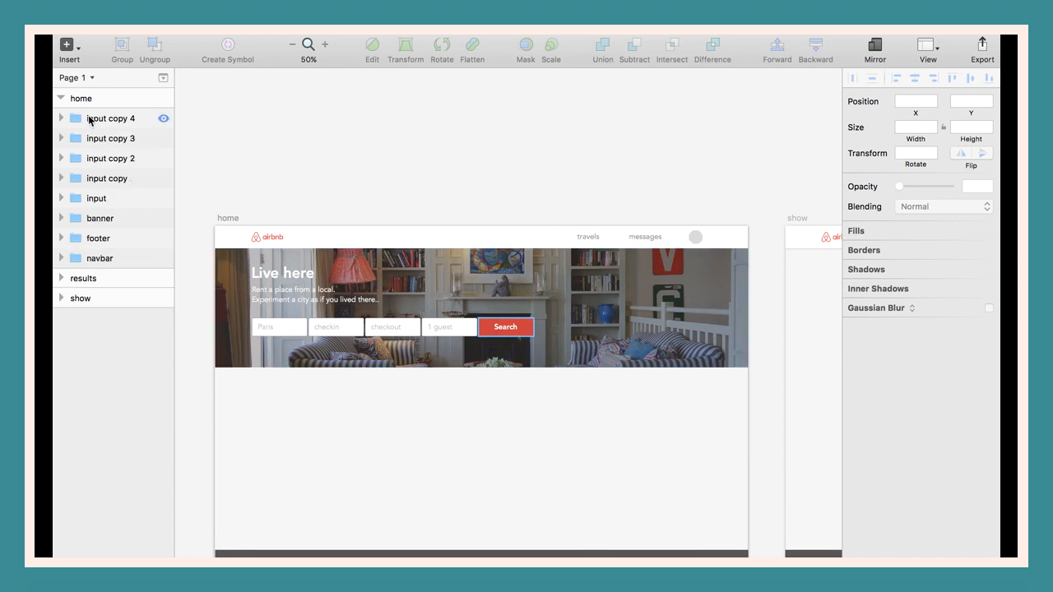
pyautogui.click(90, 119)
pyautogui.keyDown('shift'); pyautogui.click(94, 138); pyautogui.keyUp('shift')
pyautogui.keyDown('shift'); pyautogui.click(94, 158); pyautogui.keyUp('shift')
pyautogui.keyDown('shift'); pyautogui.click(94, 179); pyautogui.keyUp('shift')
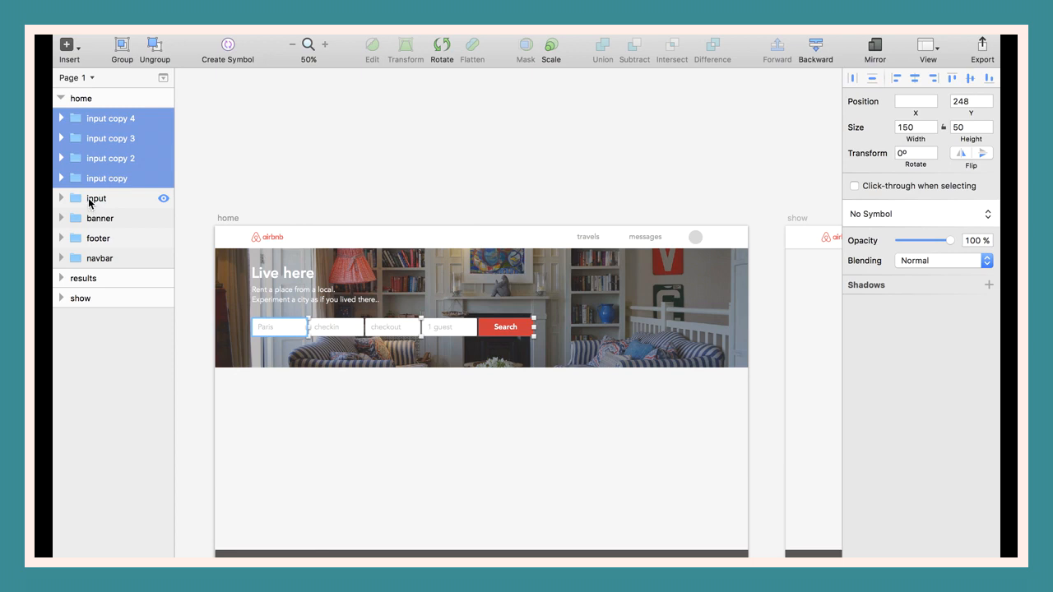
pyautogui.keyDown('shift'); pyautogui.click(91, 199); pyautogui.keyUp('shift')
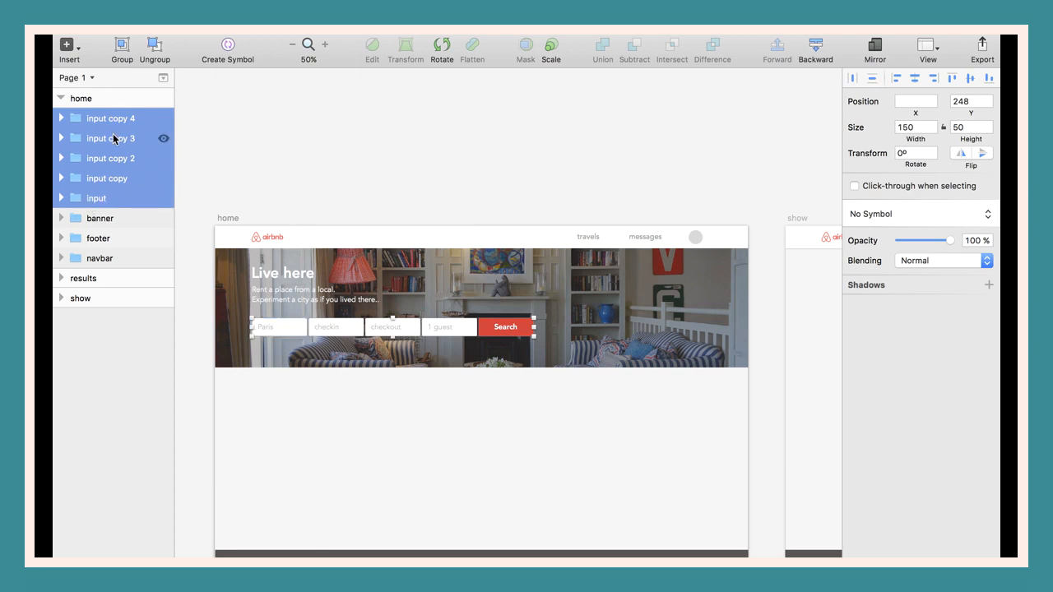
pyautogui.click(122, 51)
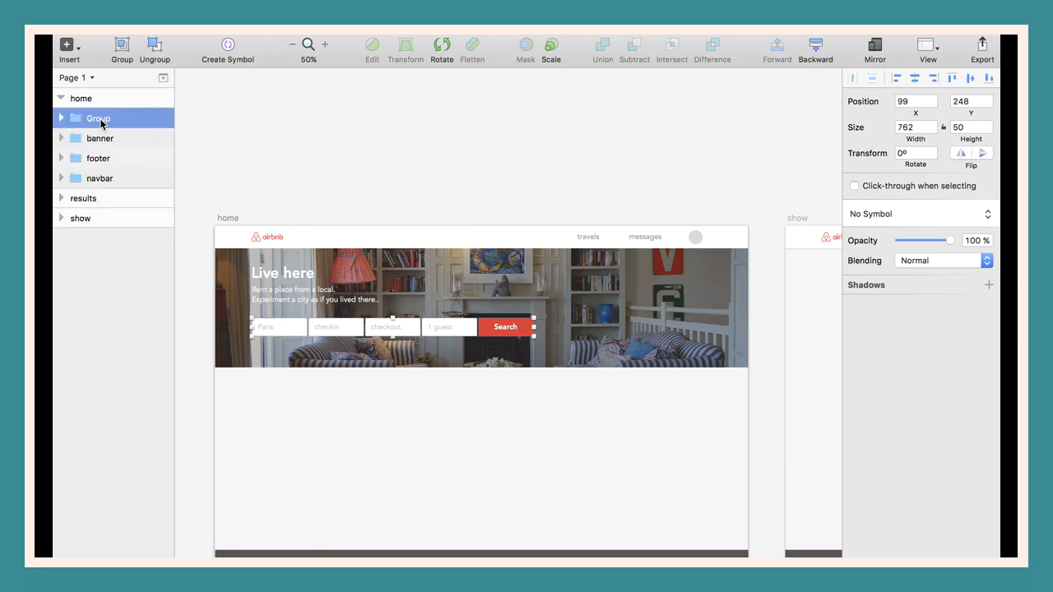
pyautogui.doubleClick(101, 118)
pyautogui.write('search-form')
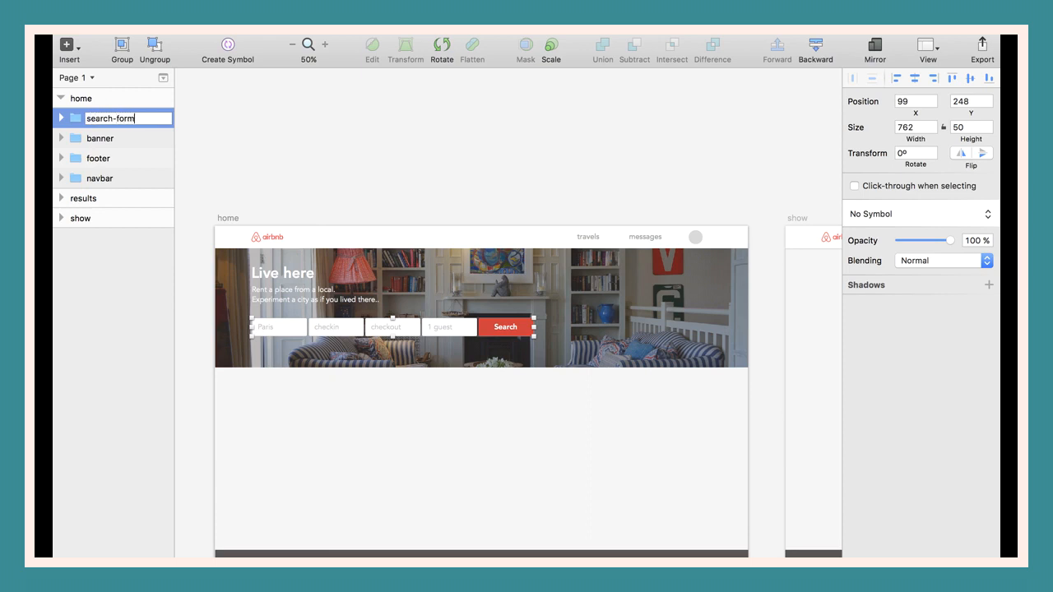
pyautogui.press('Return')
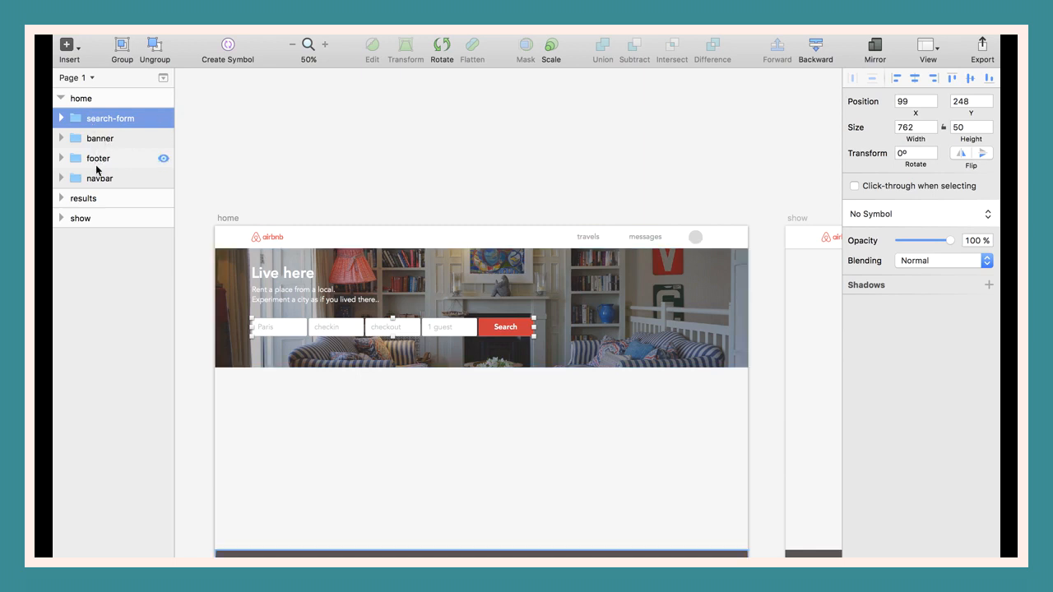
# Add the text Discover the world below the home banner in dark grey 5E5A5A.
pyautogui.click(351, 430)
pyautogui.scroll(-5, 350, 430)
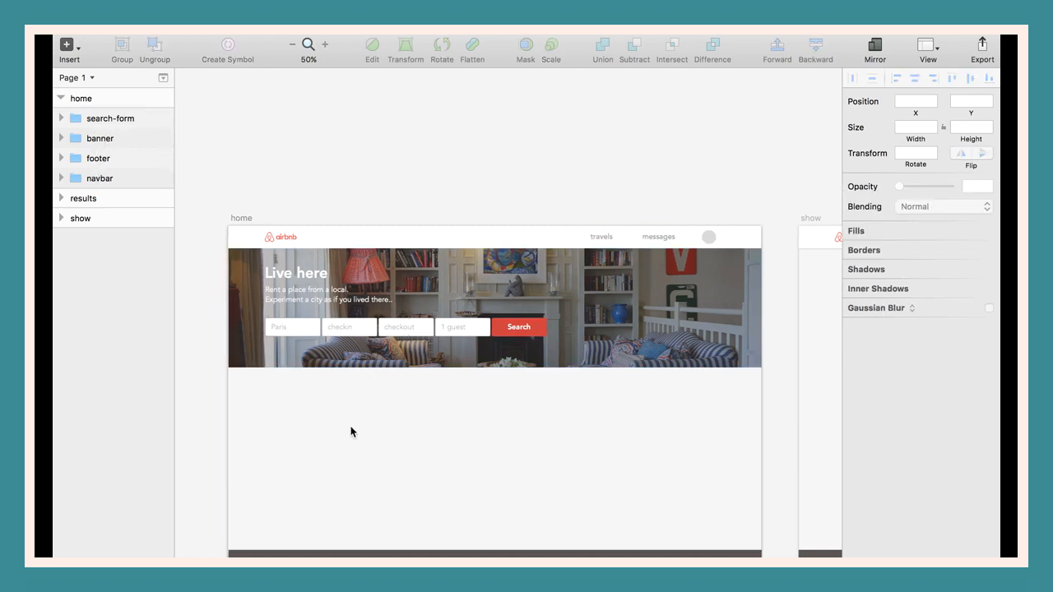
pyautogui.scroll(-2, 350, 430)
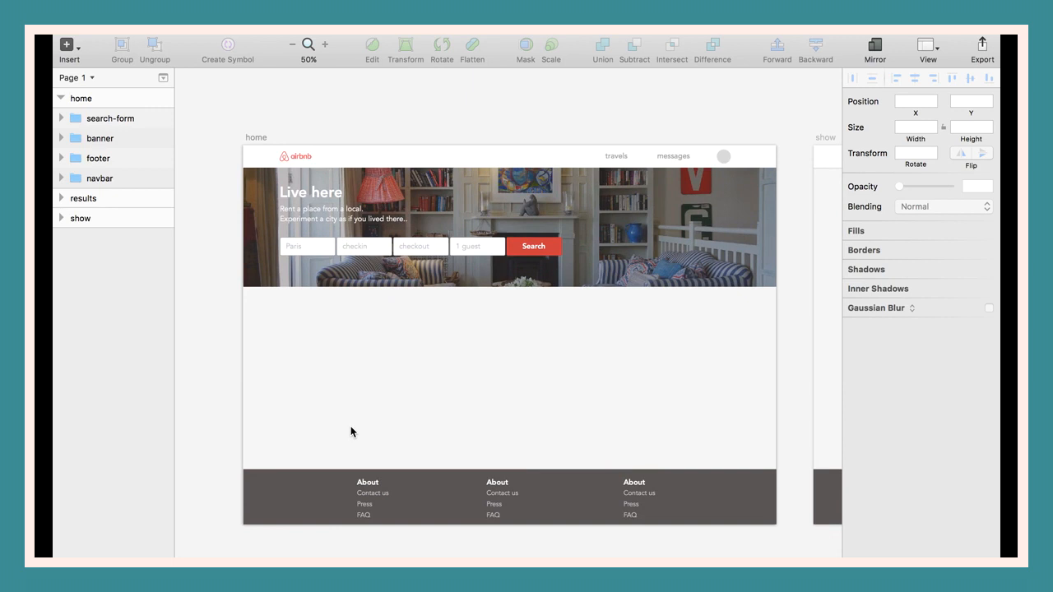
pyautogui.press('t')
pyautogui.click(449, 321)
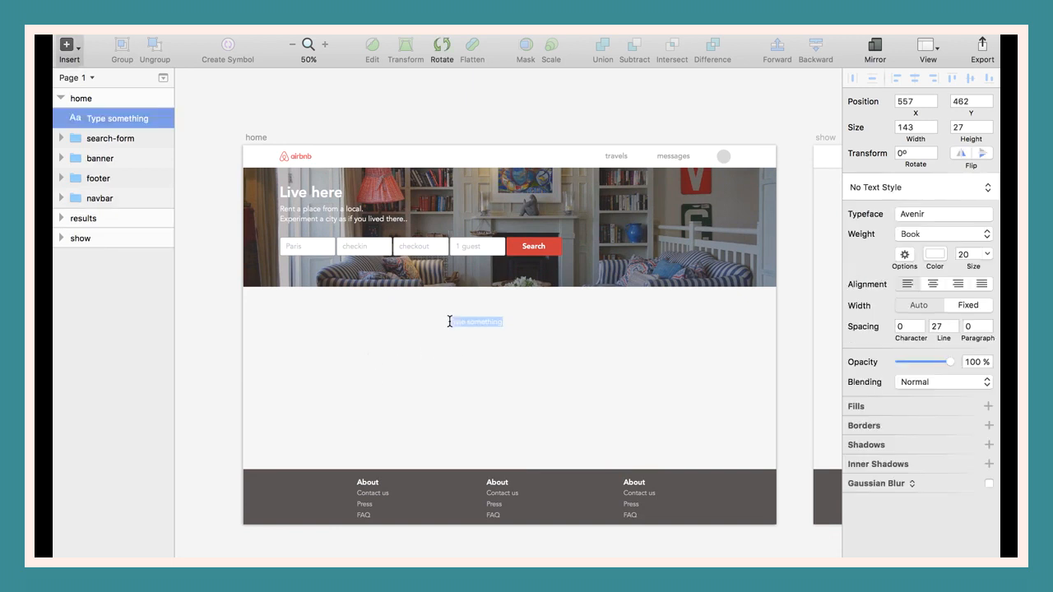
pyautogui.write('Dsl')
pyautogui.click(929, 254)
pyautogui.moveTo(872, 320); pyautogui.dragTo(852, 351)
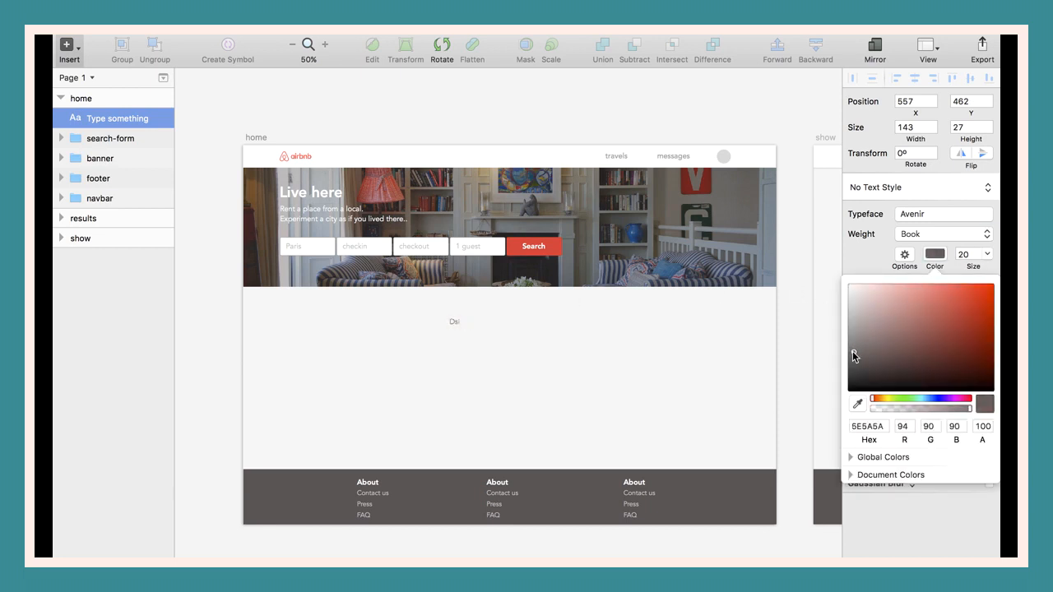
pyautogui.click(536, 344)
pyautogui.doubleClick(453, 322)
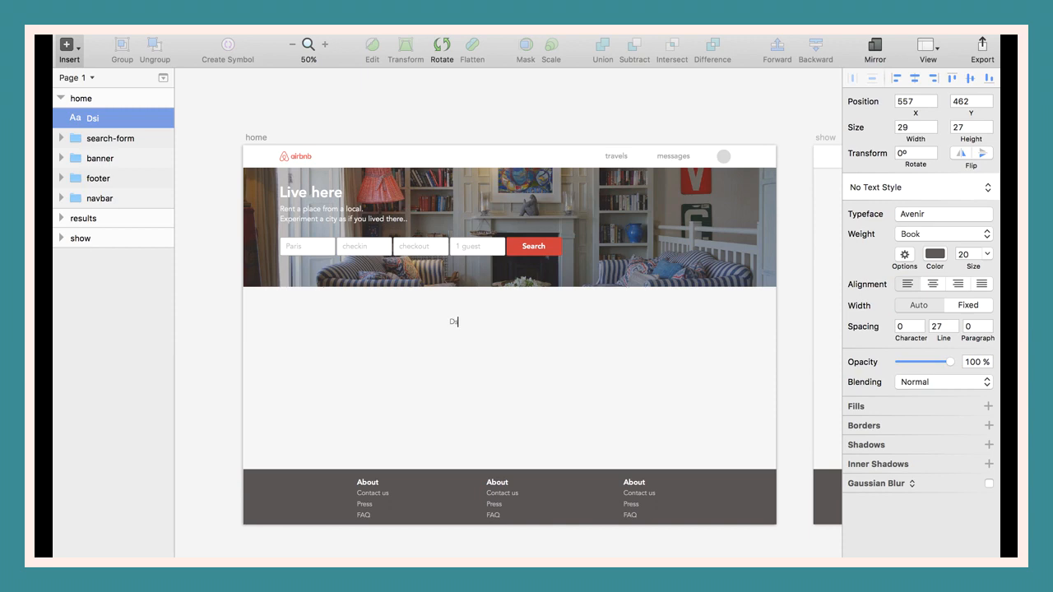
pyautogui.click(467, 361)
# Set the font size of the Discover the world heading to 40.
pyautogui.press('super+0')
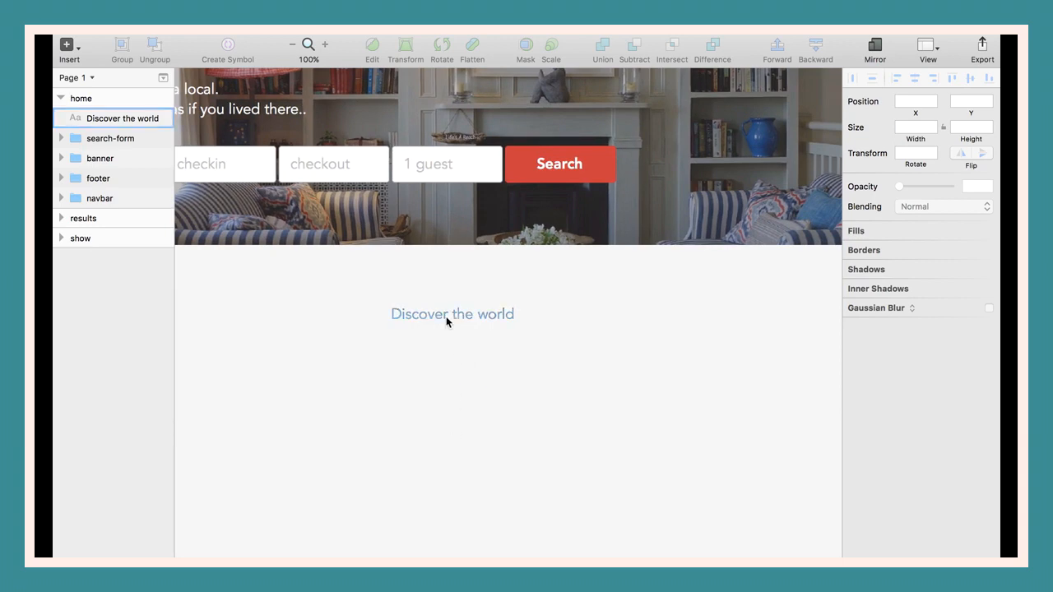
pyautogui.click(449, 326)
pyautogui.click(958, 254)
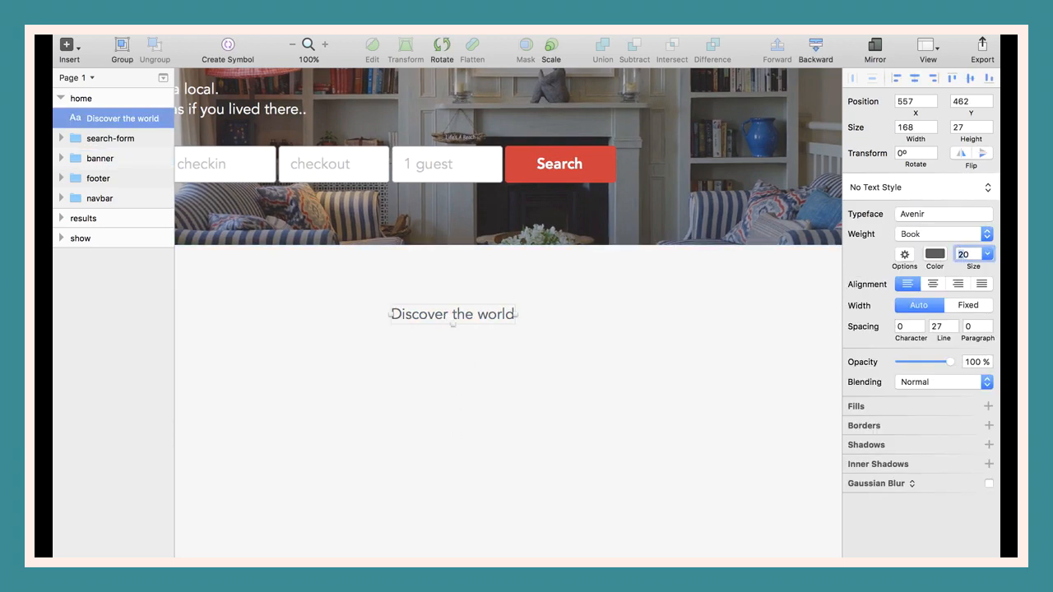
pyautogui.write('40')
pyautogui.press('Return')
pyautogui.click(505, 397)
# Make the Discover the world heading Heavy and place it just below the banner at X 506.
pyautogui.click(516, 327)
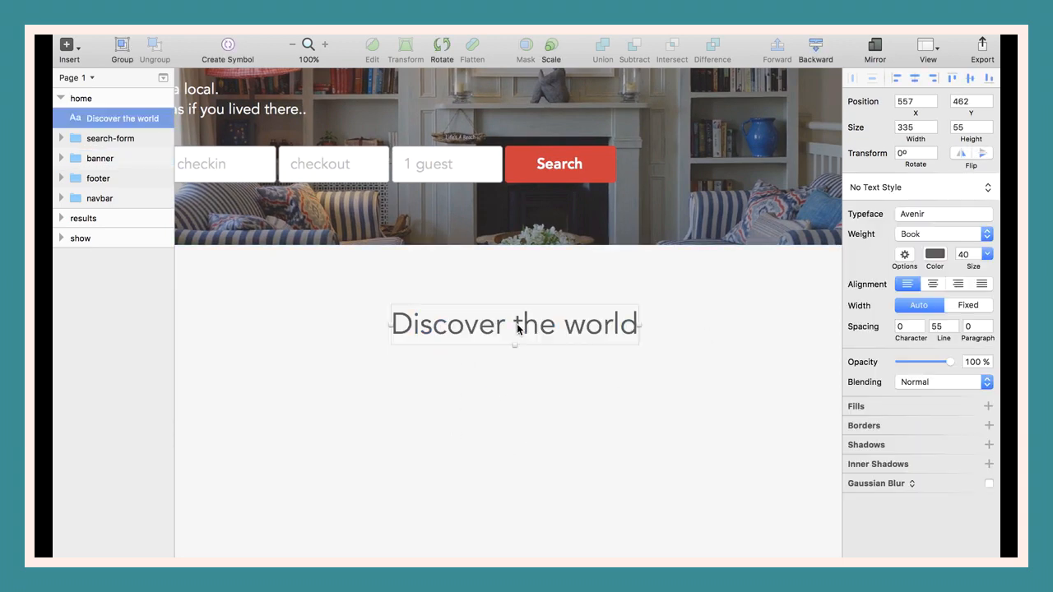
pyautogui.hotkey('shift', 'Left')
pyautogui.hotkey('shift', 'Left')
pyautogui.hotkey('shift', 'Left')
pyautogui.press('super+b')
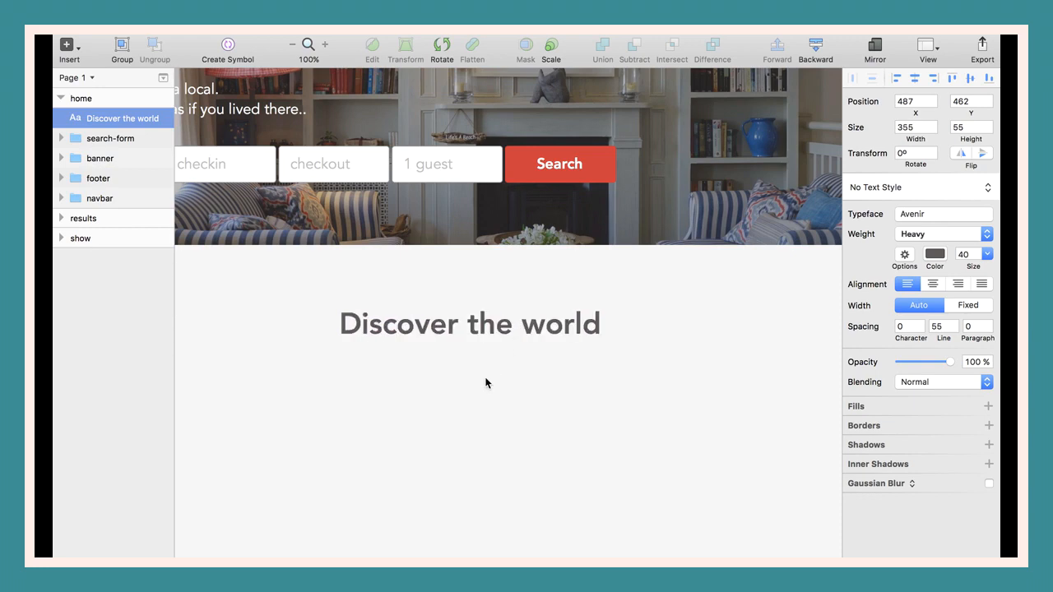
pyautogui.click(486, 381)
pyautogui.press('super+minus')
pyautogui.moveTo(489, 326); pyautogui.dragTo(496, 319)
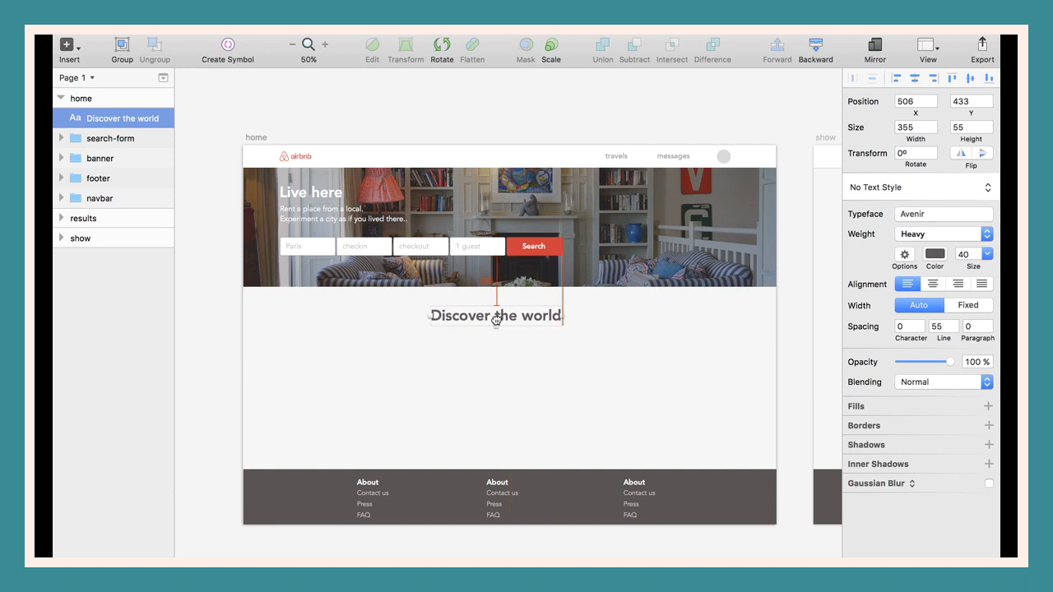
pyautogui.moveTo(496, 319); pyautogui.dragTo(496, 316)
pyautogui.click(398, 424)
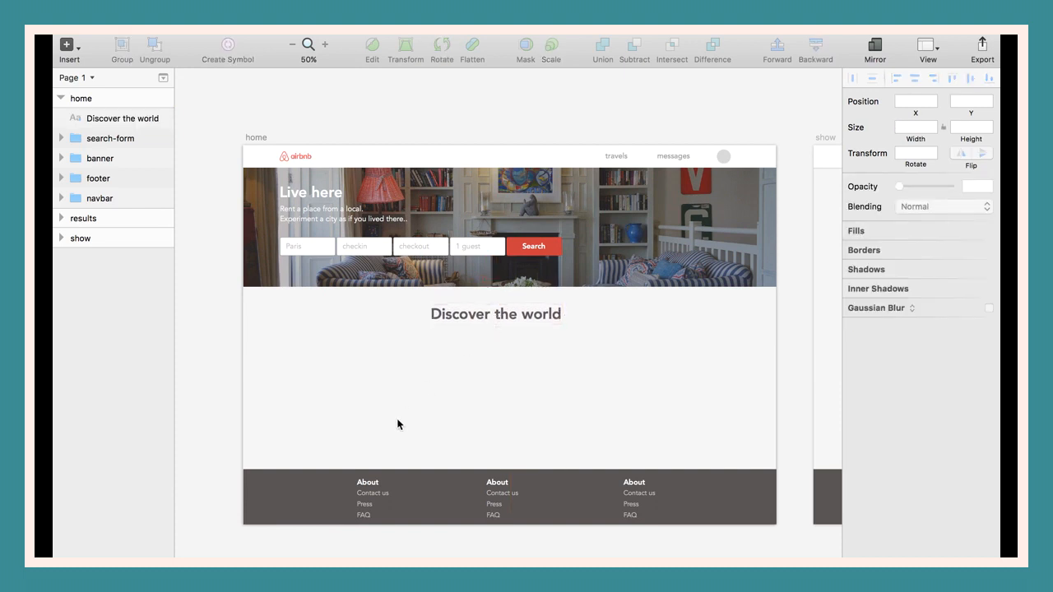
# Draw a rectangle about 639 by 146 px below the Discover the world heading, at Y 512.
pyautogui.click(79, 51)
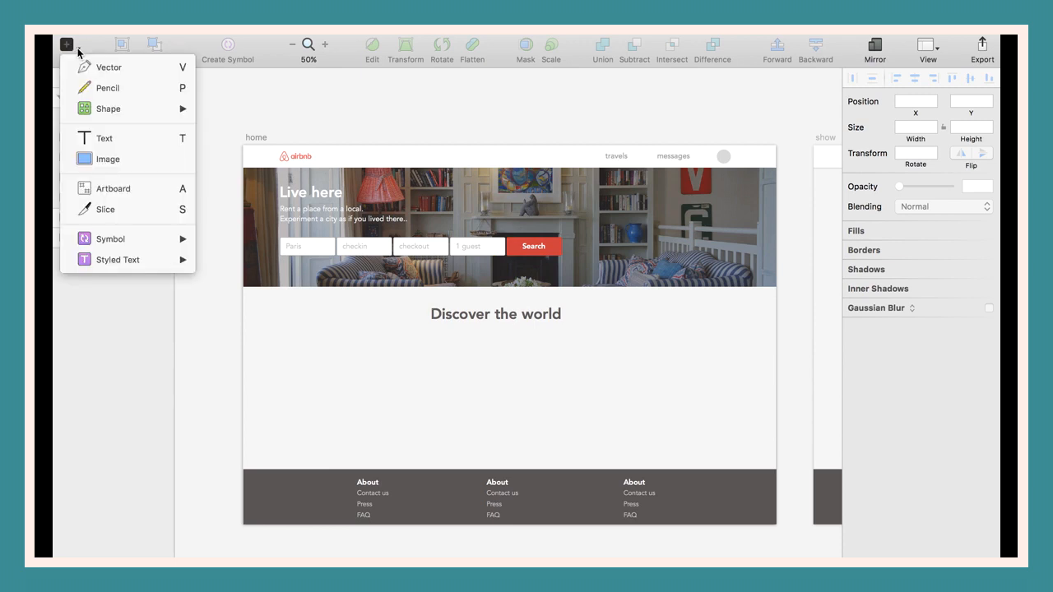
pyautogui.moveTo(142, 109)
pyautogui.click(237, 151)
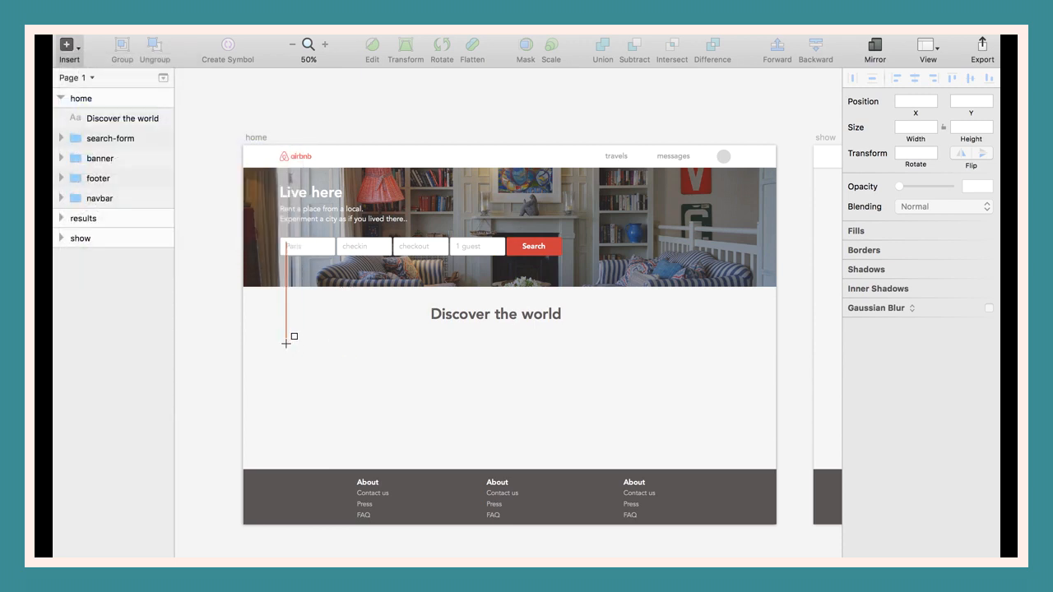
pyautogui.moveTo(286, 337); pyautogui.dragTo(523, 389)
# Duplicate the rectangle to X 705 and shorten the copy from its left edge, leaving a gap between the two.
pyautogui.press('super+d')
pyautogui.hotkey('shift', 'Right')
pyautogui.hotkey('shift', 'Right')
pyautogui.hotkey('shift', 'Right')
pyautogui.hotkey('shift', 'Right')
pyautogui.hotkey('shift', 'Right')
pyautogui.hotkey('shift', 'Right')
pyautogui.hotkey('shift', 'Right')
pyautogui.hotkey('shift', 'Right')
pyautogui.hotkey('shift', 'Right')
pyautogui.hotkey('shift', 'Right')
pyautogui.hotkey('shift', 'Right')
pyautogui.hotkey('shift', 'Right')
pyautogui.hotkey('shift', 'Right')
pyautogui.hotkey('shift', 'Right')
pyautogui.hotkey('shift', 'Right')
pyautogui.hotkey('shift', 'Right')
pyautogui.hotkey('shift', 'Right')
pyautogui.hotkey('shift', 'Right')
pyautogui.hotkey('shift', 'Right')
pyautogui.hotkey('shift', 'Right')
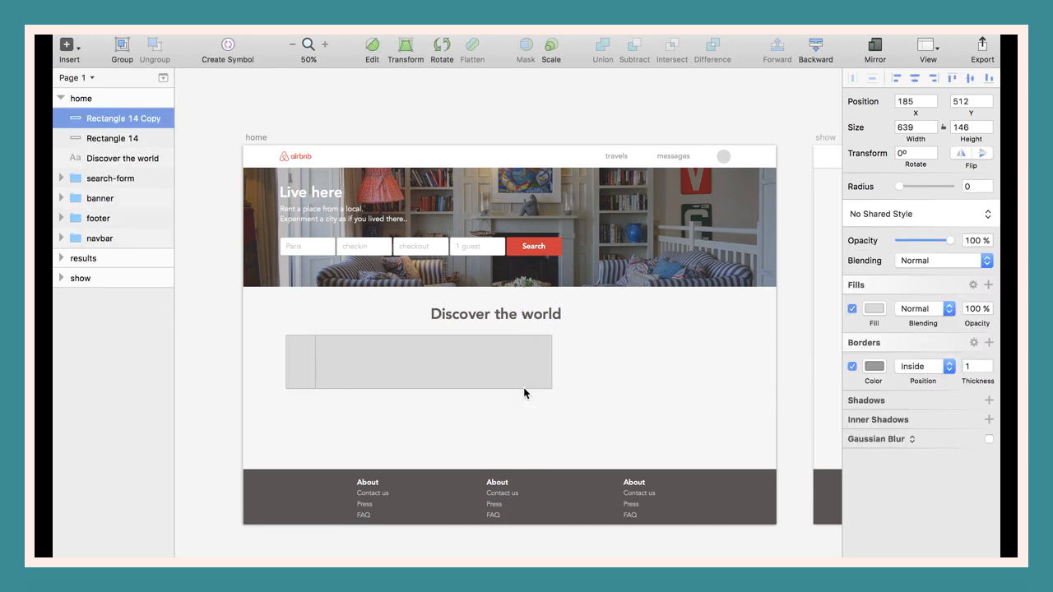
pyautogui.hotkey('shift', 'Right')
pyautogui.hotkey('shift', 'Right')
pyautogui.hotkey('shift', 'Right')
pyautogui.hotkey('shift', 'Right')
pyautogui.hotkey('shift', 'Right')
pyautogui.hotkey('shift', 'Right')
pyautogui.hotkey('shift', 'Right')
pyautogui.hotkey('shift', 'Right')
pyautogui.hotkey('shift', 'Right')
pyautogui.hotkey('shift', 'Right')
pyautogui.hotkey('shift', 'Right')
pyautogui.hotkey('shift', 'Right')
pyautogui.hotkey('shift', 'Right')
pyautogui.hotkey('shift', 'Right')
pyautogui.hotkey('shift', 'Right')
pyautogui.hotkey('shift', 'Right')
pyautogui.hotkey('shift', 'Right')
pyautogui.hotkey('shift', 'Right')
pyautogui.hotkey('shift', 'Right')
pyautogui.hotkey('shift', 'Right')
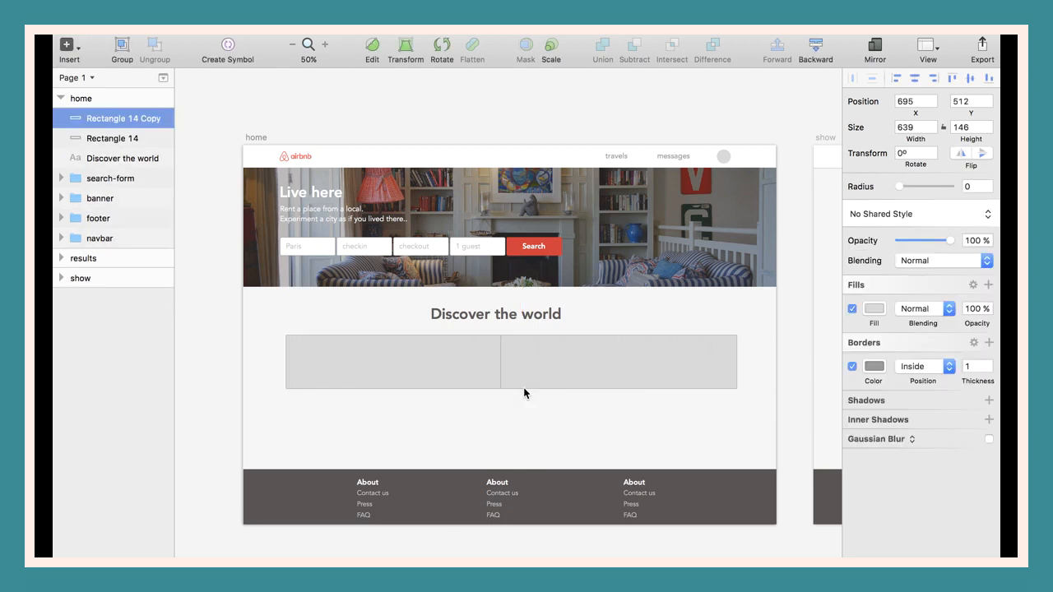
pyautogui.hotkey('shift', 'Right')
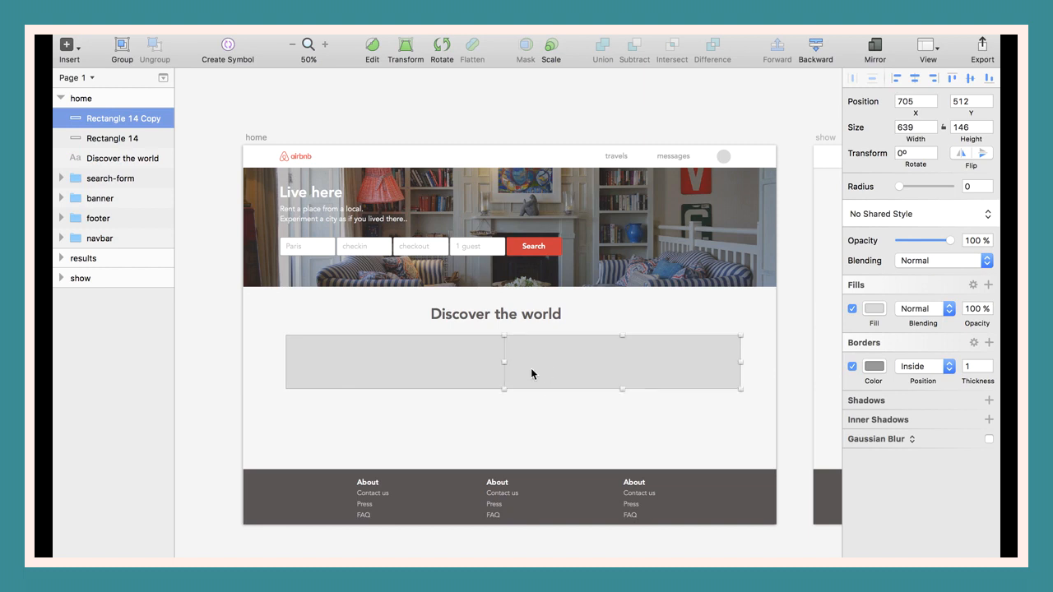
pyautogui.moveTo(505, 362); pyautogui.dragTo(534, 357)
pyautogui.click(451, 426)
# Add the text Lisbon inside the first rectangle at font size 30.
pyautogui.press('t')
pyautogui.click(382, 366)
pyautogui.write('Lisbon')
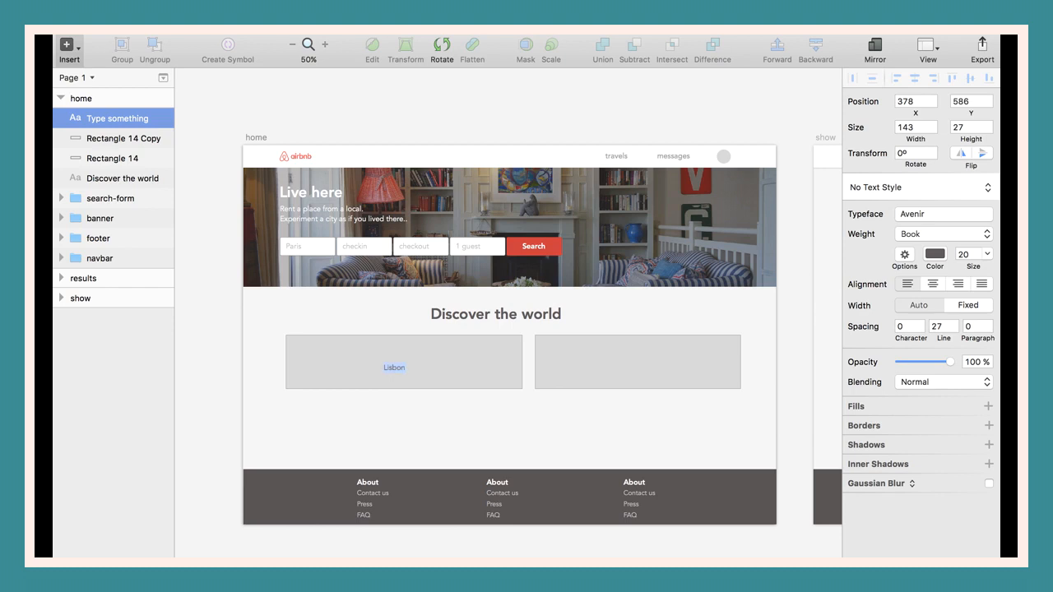
pyautogui.click(967, 258)
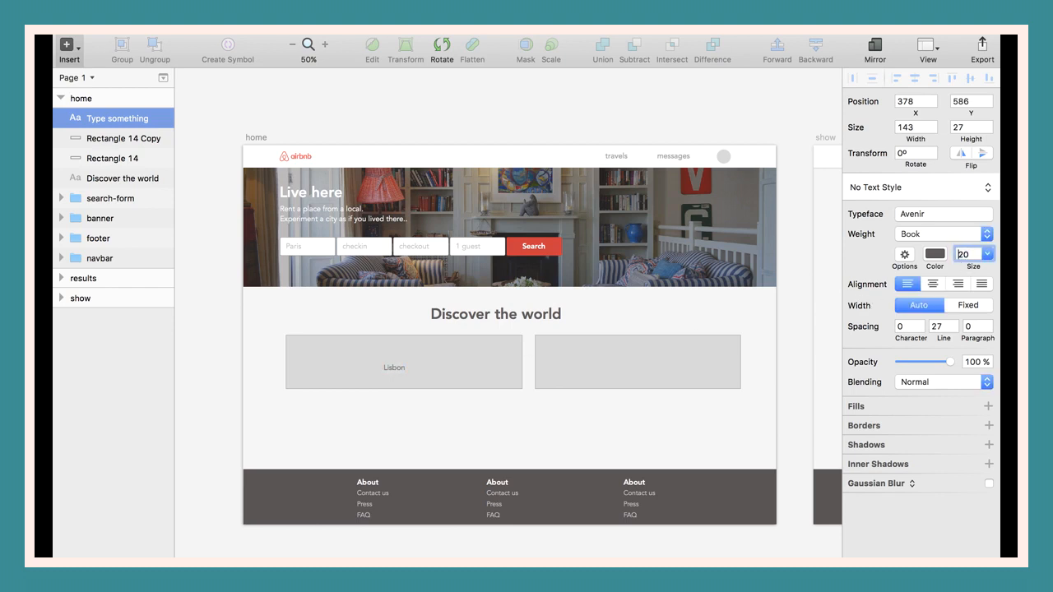
pyautogui.write('30')
pyautogui.press('Return')
pyautogui.click(443, 378)
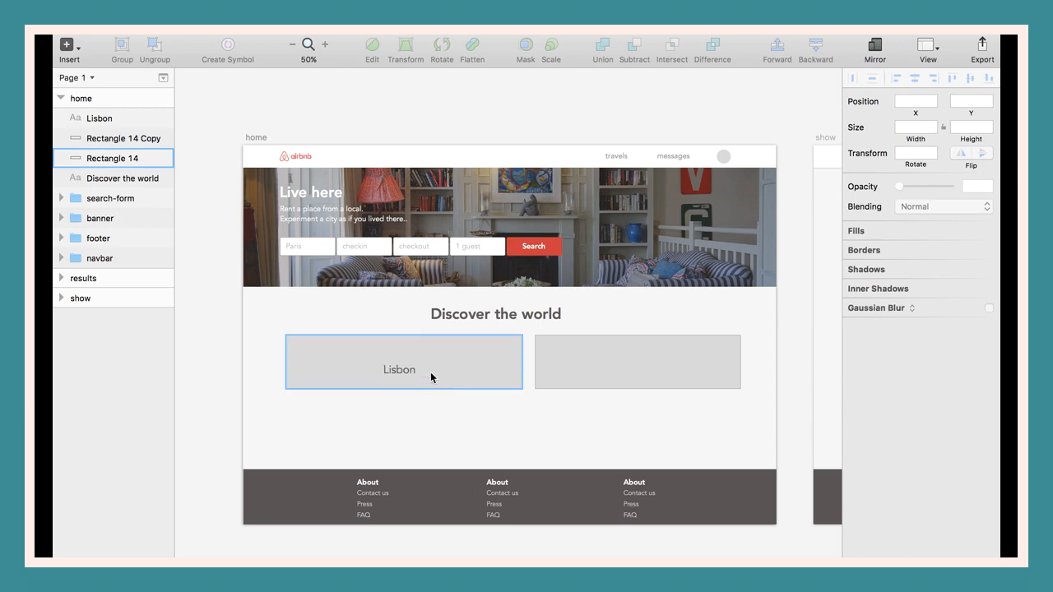
# Nudge the Lisbon text to X 371, Y 562 to centre it in the first rectangle.
pyautogui.click(414, 372)
pyautogui.hotkey('shift', 'Left')
pyautogui.hotkey('shift', 'Up')
pyautogui.press('Right')
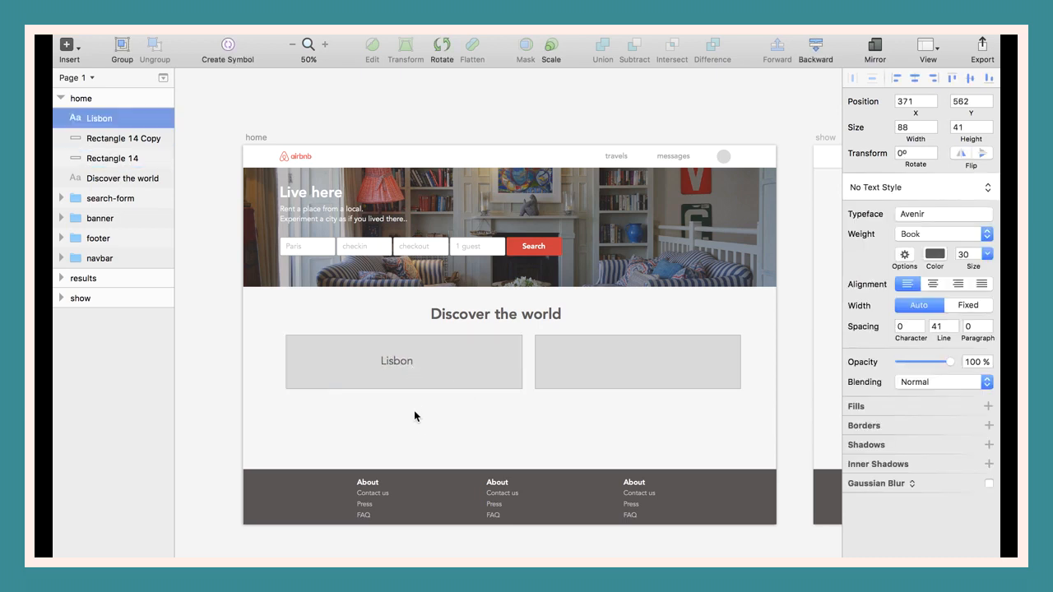
# Nudge the Lisbon text 3 px right and 1 px down, to Y 563, within the first rectangle.
pyautogui.press('Right')
pyautogui.press('Right')
pyautogui.press('Right')
pyautogui.press('Down')
# Duplicate the Lisbon text and move the copy to X 1024, Y 563, centred in the second rectangle.
pyautogui.click(397, 360)
pyautogui.press('super+d')
pyautogui.hotkey('shift', 'Right')
pyautogui.hotkey('shift', 'Right')
pyautogui.hotkey('shift', 'Right')
pyautogui.hotkey('shift', 'Right')
pyautogui.hotkey('shift', 'Right')
pyautogui.hotkey('shift', 'Right')
pyautogui.hotkey('shift', 'Right')
pyautogui.hotkey('shift', 'Right')
pyautogui.hotkey('shift', 'Right')
pyautogui.hotkey('shift', 'Right')
pyautogui.hotkey('shift', 'Right')
pyautogui.hotkey('shift', 'Right')
pyautogui.hotkey('shift', 'Right')
pyautogui.hotkey('shift', 'Right')
pyautogui.hotkey('shift', 'Right')
pyautogui.hotkey('shift', 'Right')
pyautogui.hotkey('shift', 'Right')
pyautogui.hotkey('shift', 'Right')
pyautogui.hotkey('shift', 'Right')
pyautogui.hotkey('shift', 'Right')
pyautogui.hotkey('shift', 'Right')
pyautogui.hotkey('shift', 'Right')
pyautogui.hotkey('shift', 'Right')
pyautogui.hotkey('shift', 'Right')
pyautogui.hotkey('shift', 'Right')
pyautogui.hotkey('shift', 'Right')
pyautogui.hotkey('shift', 'Right')
pyautogui.hotkey('shift', 'Right')
pyautogui.hotkey('shift', 'Right')
pyautogui.hotkey('shift', 'Right')
pyautogui.hotkey('shift', 'Right')
pyautogui.hotkey('shift', 'Right')
pyautogui.hotkey('shift', 'Right')
pyautogui.hotkey('shift', 'Right')
pyautogui.hotkey('shift', 'Right')
pyautogui.hotkey('shift', 'Right')
pyautogui.hotkey('shift', 'Right')
pyautogui.hotkey('shift', 'Right')
pyautogui.hotkey('shift', 'Right')
pyautogui.hotkey('shift', 'Right')
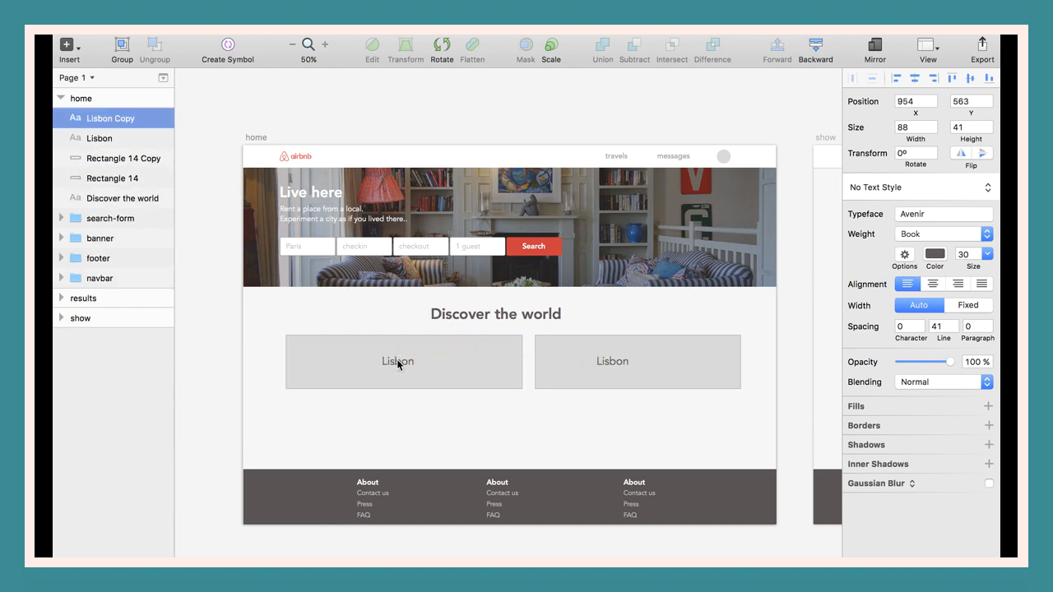
# Replace the text in the second rectangle with Paris.
pyautogui.doubleClick(638, 361)
pyautogui.write('Paris')
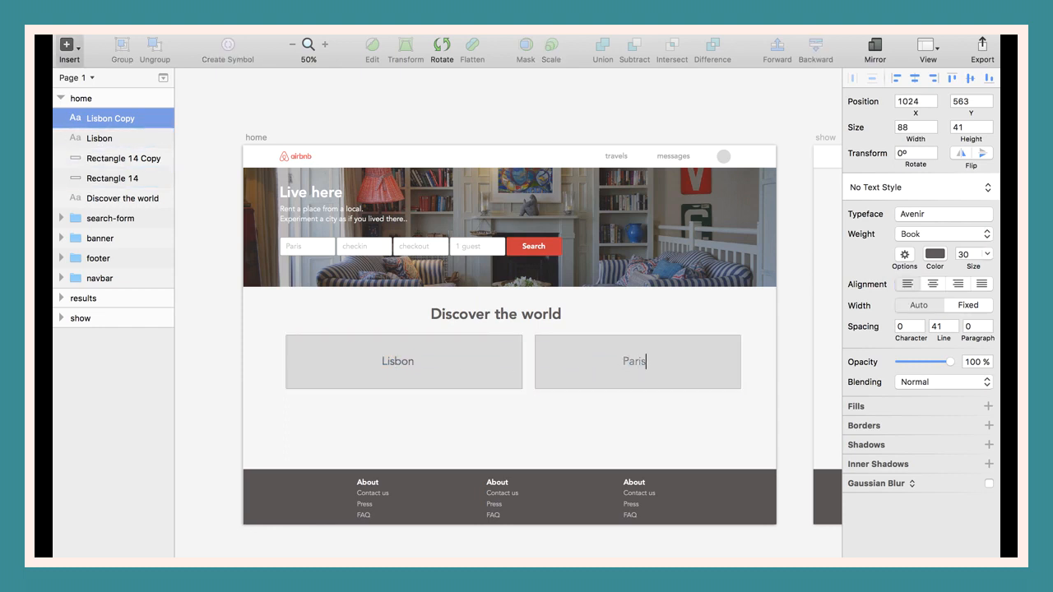
pyautogui.click(588, 460)
# Duplicate the Lisbon rectangle with its text directly below as a second row, and narrow the copy from its right edge to about two thirds width.
pyautogui.click(402, 382)
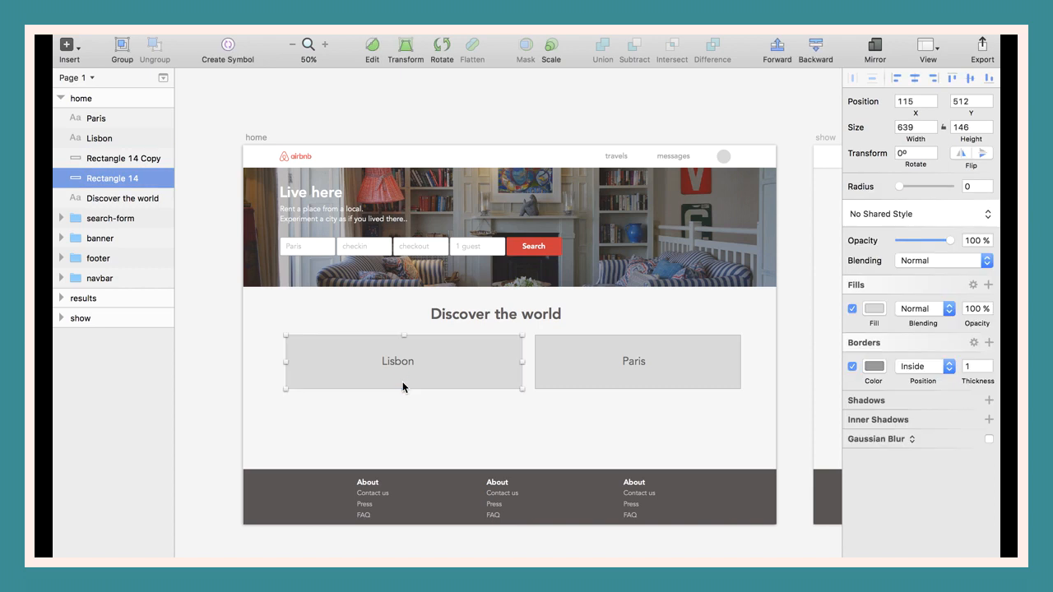
pyautogui.keyDown('shift'); pyautogui.click(400, 366); pyautogui.keyUp('shift')
pyautogui.hotkey('shift', 'Down')
pyautogui.hotkey('shift', 'Down')
pyautogui.hotkey('shift', 'Down')
pyautogui.hotkey('shift', 'Down')
pyautogui.hotkey('shift', 'Down')
pyautogui.hotkey('shift', 'Down')
pyautogui.hotkey('shift', 'Down')
pyautogui.hotkey('shift', 'Down')
pyautogui.hotkey('shift', 'Down')
pyautogui.hotkey('shift', 'Down')
pyautogui.hotkey('shift', 'Down')
pyautogui.hotkey('shift', 'Down')
pyautogui.hotkey('shift', 'Down')
pyautogui.hotkey('shift', 'Down')
pyautogui.hotkey('shift', 'Down')
pyautogui.hotkey('shift', 'Down')
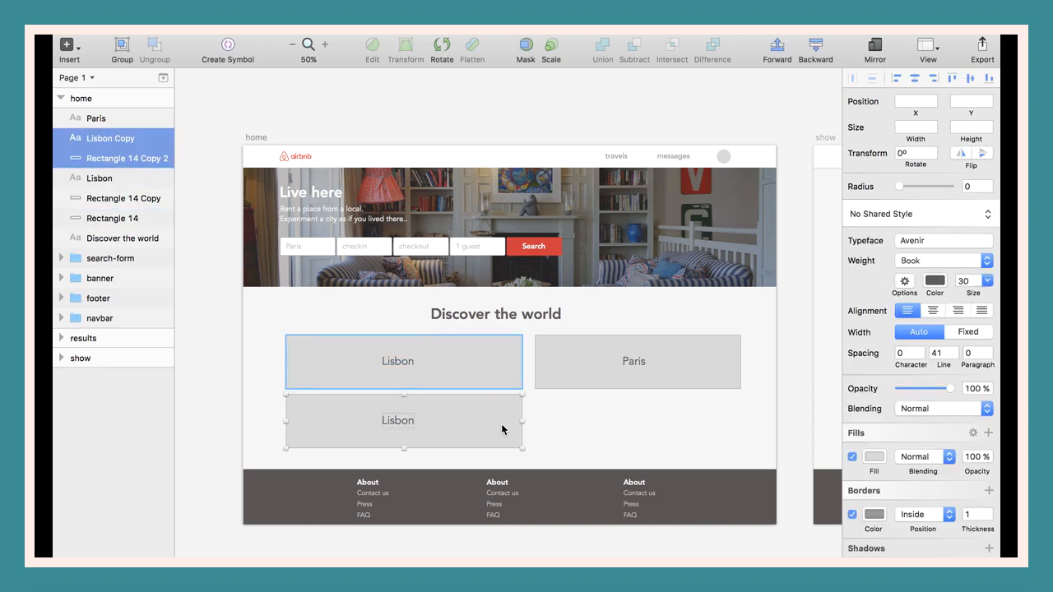
pyautogui.moveTo(522, 423); pyautogui.dragTo(441, 422)
# Widen the text box in the second-row rectangle to about 133 px and replace its text with Amsterdam.
pyautogui.click(425, 422)
pyautogui.doubleClick(362, 424)
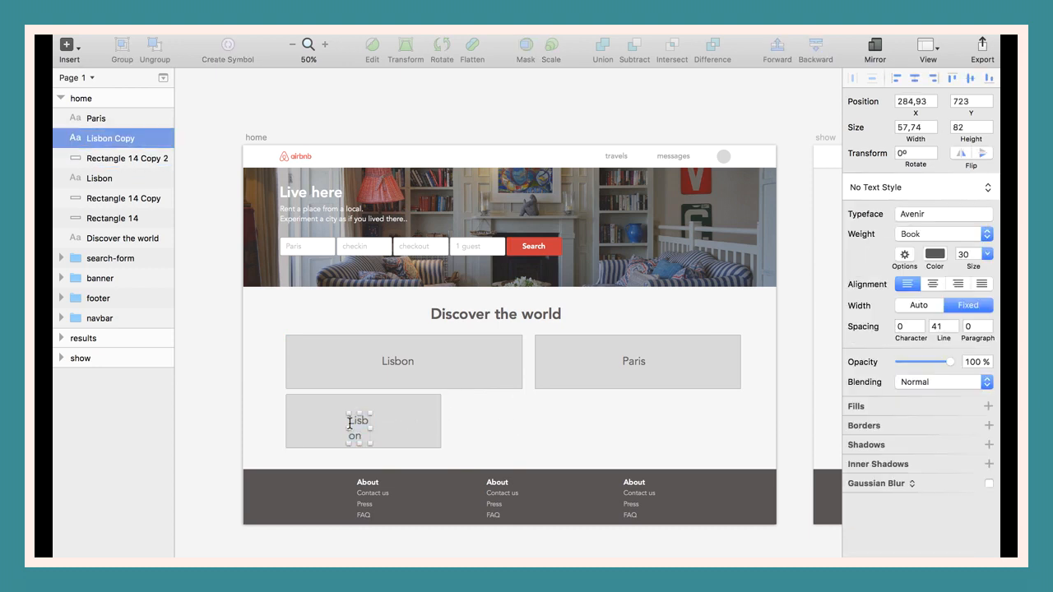
pyautogui.press('Escape')
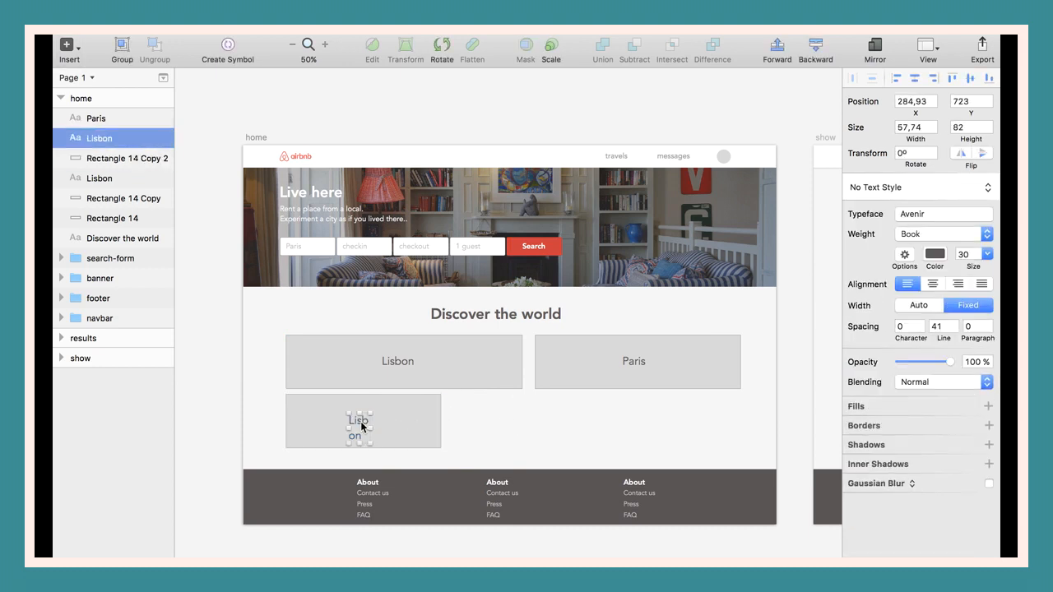
pyautogui.moveTo(370, 427); pyautogui.dragTo(398, 427)
pyautogui.doubleClick(375, 423)
pyautogui.write('Amsterd')
pyautogui.press('Escape')
pyautogui.doubleClick(396, 420)
pyautogui.click(385, 420)
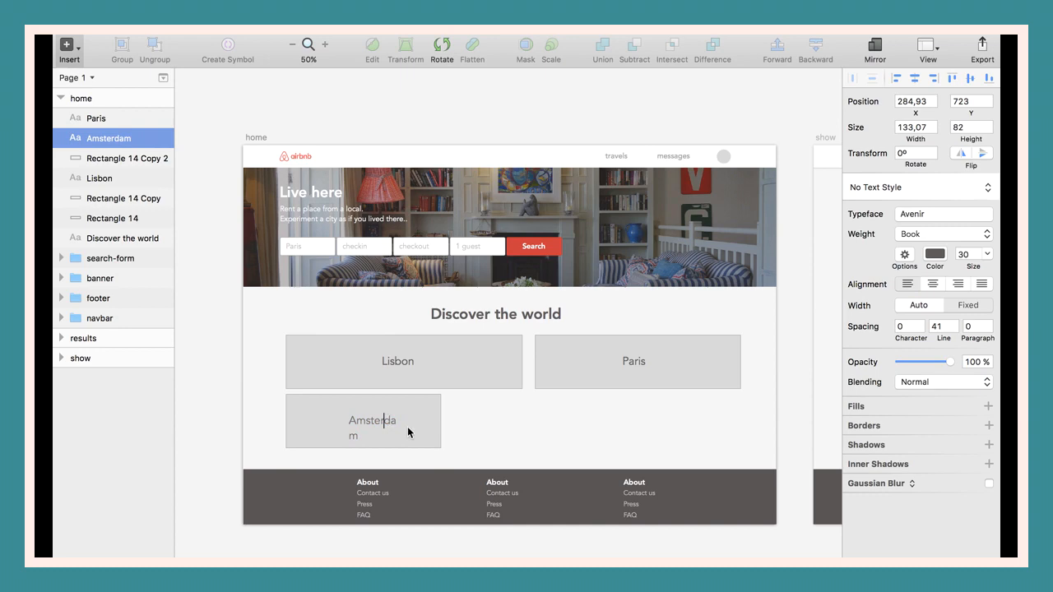
# Widen the Amsterdam text box to about 177 px so the word fits one line, and shift it left to centre it in its rectangle.
pyautogui.click(406, 428)
pyautogui.click(390, 427)
pyautogui.moveTo(399, 429); pyautogui.dragTo(412, 430)
pyautogui.hotkey('shift', 'Left')
pyautogui.hotkey('shift', 'Left')
pyautogui.hotkey('shift', 'Left')
# Duplicate the Amsterdam rectangle with its text and place the copy to its right in the second row, leaving a narrow gap.
pyautogui.moveTo(483, 452); pyautogui.dragTo(352, 413)
pyautogui.press('super+d')
pyautogui.hotkey('shift', 'Right')
pyautogui.hotkey('shift', 'Right')
pyautogui.hotkey('shift', 'Right')
pyautogui.hotkey('shift', 'Right')
pyautogui.hotkey('shift', 'Right')
pyautogui.hotkey('shift', 'Right')
pyautogui.hotkey('shift', 'Right')
pyautogui.hotkey('shift', 'Right')
pyautogui.hotkey('shift', 'Right')
pyautogui.hotkey('shift', 'Right')
pyautogui.hotkey('shift', 'Right')
pyautogui.hotkey('shift', 'Right')
pyautogui.hotkey('shift', 'Right')
pyautogui.hotkey('shift', 'Right')
pyautogui.hotkey('shift', 'Right')
pyautogui.hotkey('shift', 'Right')
pyautogui.hotkey('shift', 'Right')
pyautogui.hotkey('shift', 'Right')
pyautogui.hotkey('shift', 'Right')
pyautogui.hotkey('shift', 'Right')
pyautogui.hotkey('shift', 'Right')
pyautogui.hotkey('shift', 'Right')
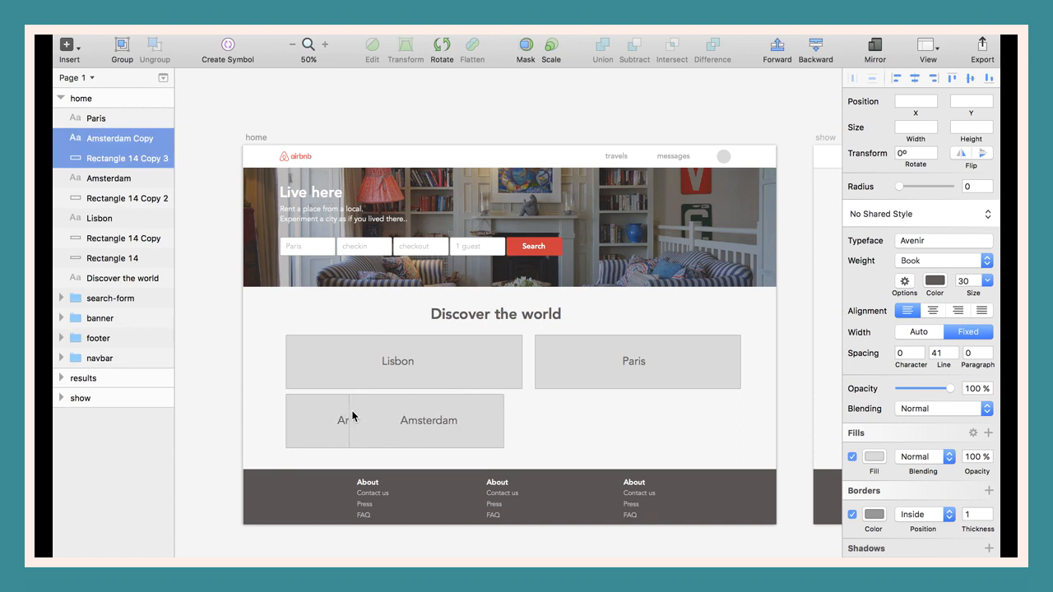
pyautogui.hotkey('shift', 'Left')
pyautogui.hotkey('shift', 'Left')
pyautogui.hotkey('shift', 'Left')
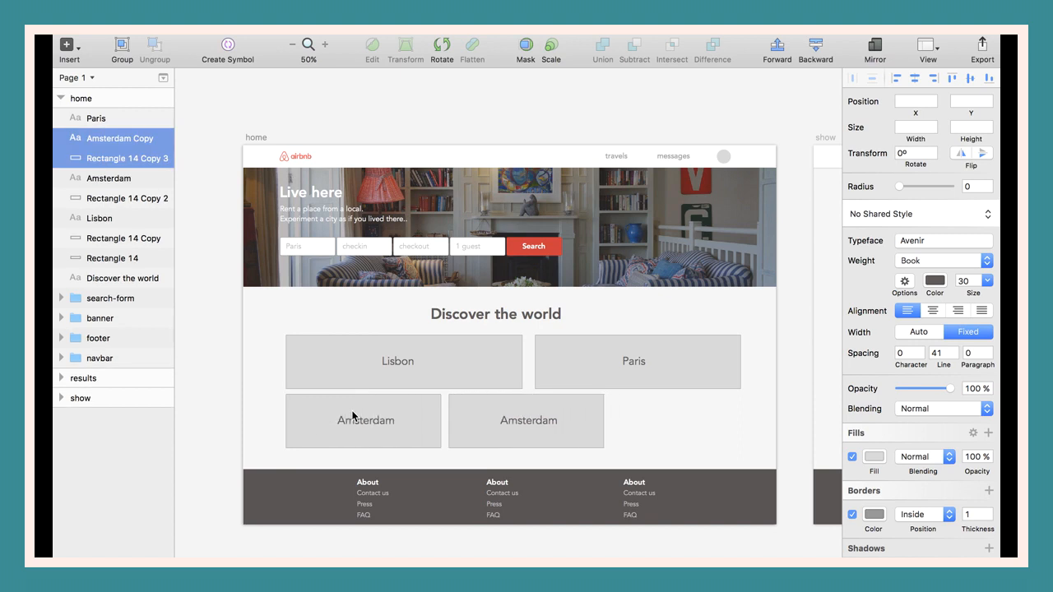
pyautogui.press('Left')
pyautogui.press('Left')
pyautogui.press('Left')
pyautogui.press('Left')
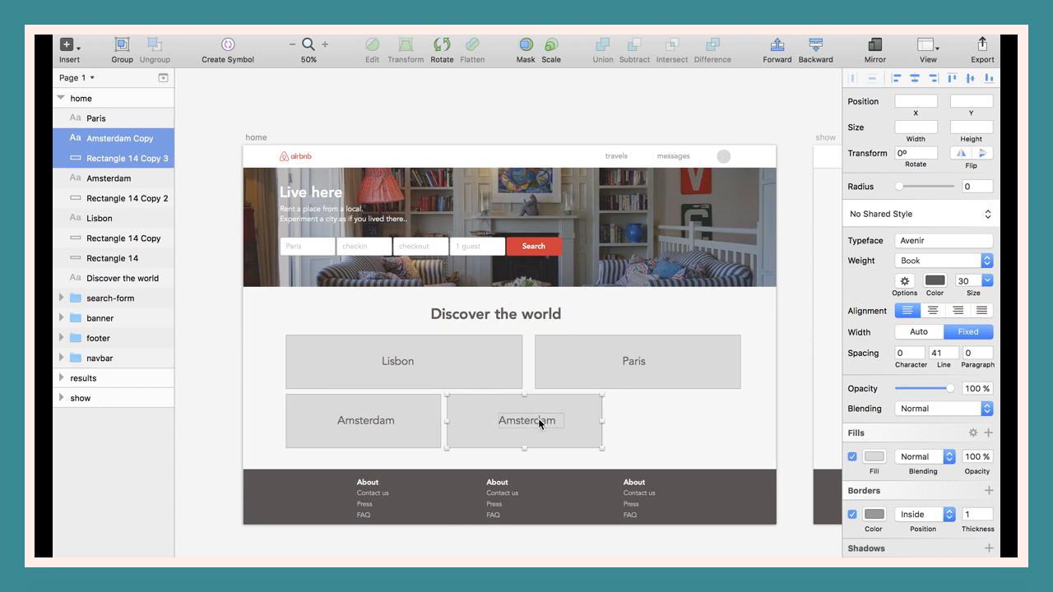
# Replace the text in the second row's middle rectangle with Sao Paulo.
pyautogui.click(665, 428)
pyautogui.doubleClick(525, 422)
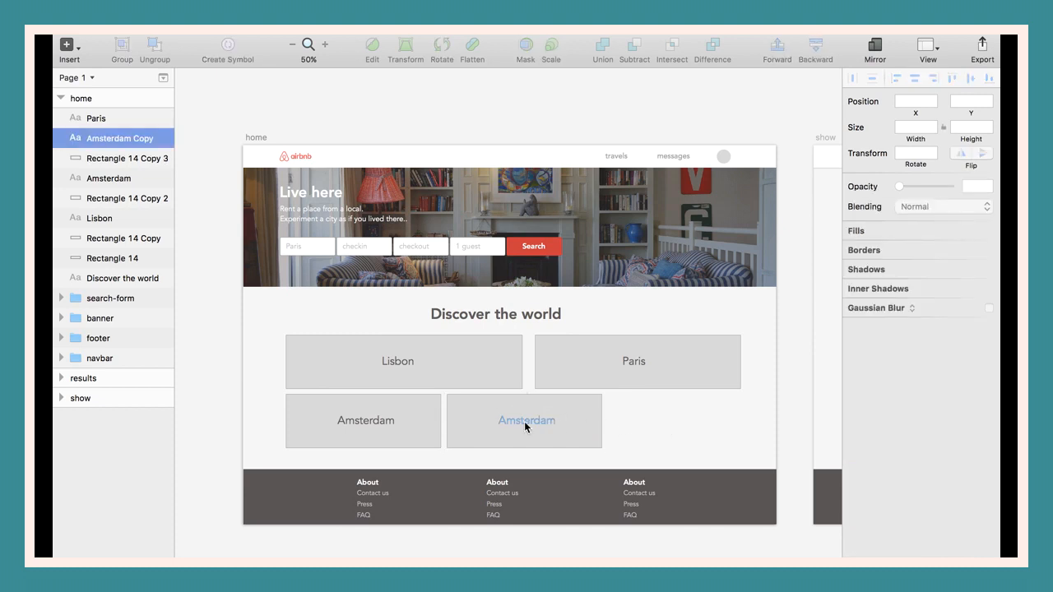
pyautogui.write('Sao Pau')
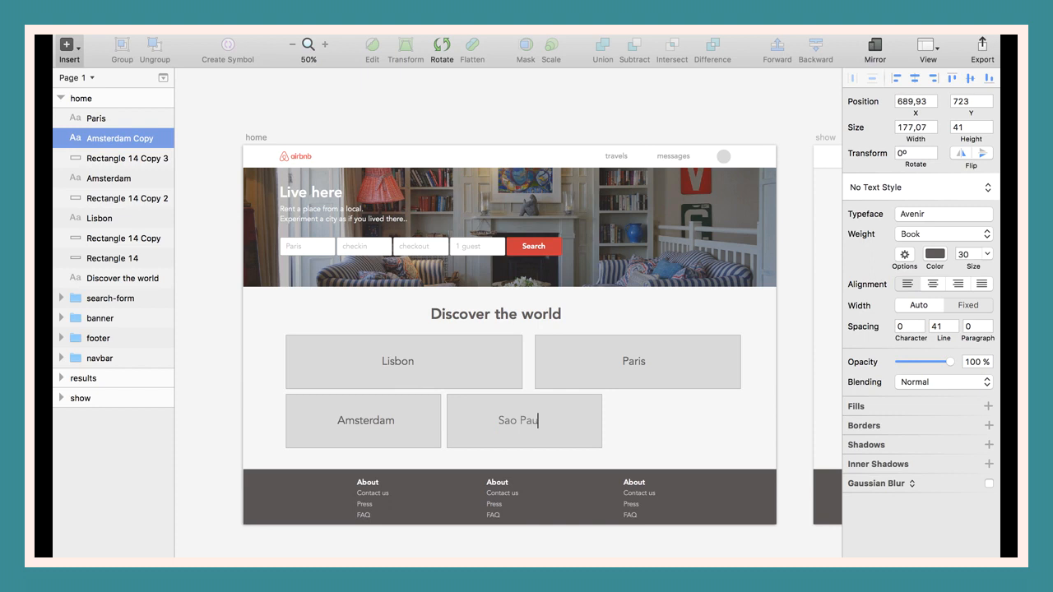
pyautogui.write('lo')
pyautogui.press('Escape')
# Duplicate the Sao Paulo rectangle and text, align the copy's right edge with the Paris rectangle, and shorten it from the left to leave a gap.
pyautogui.keyDown('shift'); pyautogui.click(599, 443); pyautogui.keyUp('shift')
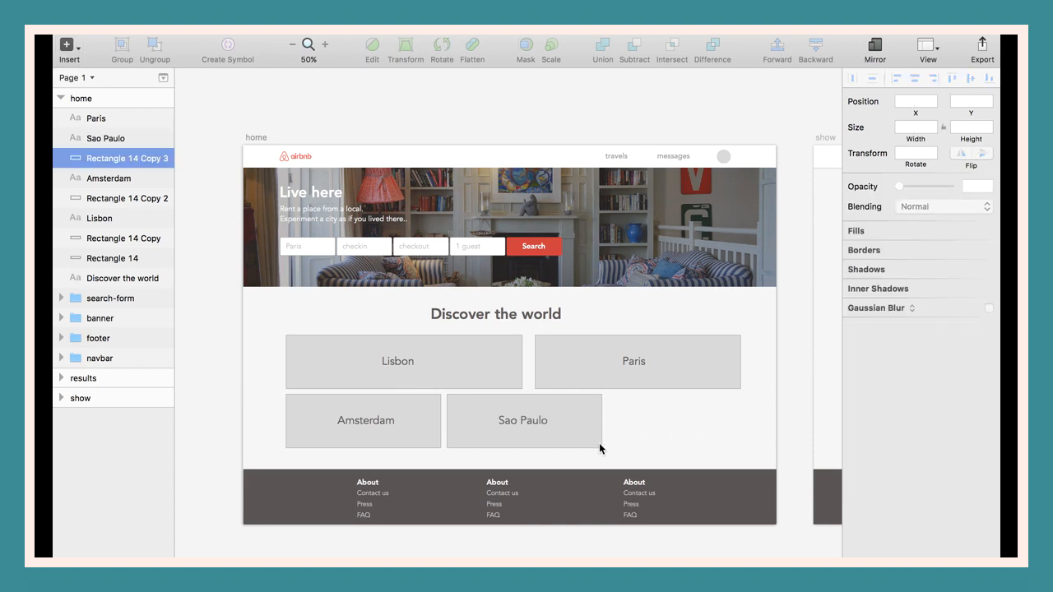
pyautogui.press('super+d')
pyautogui.hotkey('shift', 'Right')
pyautogui.hotkey('shift', 'Right')
pyautogui.hotkey('shift', 'Right')
pyautogui.hotkey('shift', 'Right')
pyautogui.hotkey('shift', 'Right')
pyautogui.hotkey('shift', 'Right')
pyautogui.hotkey('shift', 'Right')
pyautogui.hotkey('shift', 'Right')
pyautogui.hotkey('shift', 'Right')
pyautogui.hotkey('shift', 'Right')
pyautogui.hotkey('shift', 'Right')
pyautogui.hotkey('shift', 'Right')
pyautogui.hotkey('shift', 'Right')
pyautogui.hotkey('shift', 'Right')
pyautogui.hotkey('shift', 'Right')
pyautogui.hotkey('shift', 'Right')
pyautogui.hotkey('shift', 'Right')
pyautogui.hotkey('shift', 'Right')
pyautogui.hotkey('shift', 'Right')
pyautogui.hotkey('shift', 'Right')
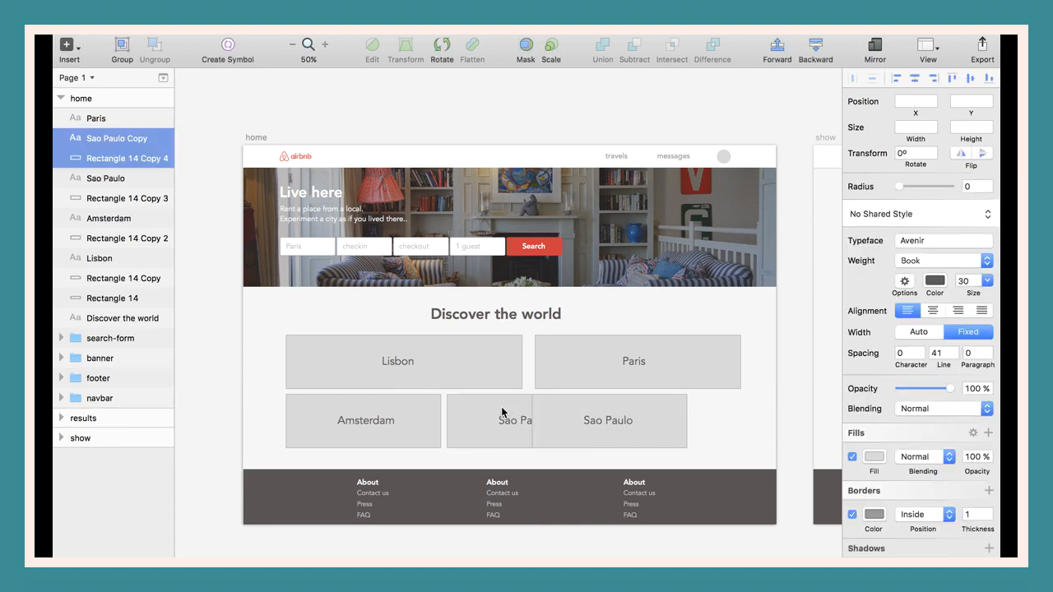
pyautogui.press('Right')
pyautogui.press('Right')
pyautogui.press('Right')
pyautogui.press('Right')
pyautogui.press('Right')
pyautogui.press('Right')
pyautogui.press('Right')
pyautogui.press('Right')
pyautogui.press('Right')
pyautogui.press('Right')
pyautogui.press('Right')
pyautogui.press('Right')
pyautogui.press('Right')
pyautogui.press('Right')
pyautogui.press('Right')
pyautogui.press('Right')
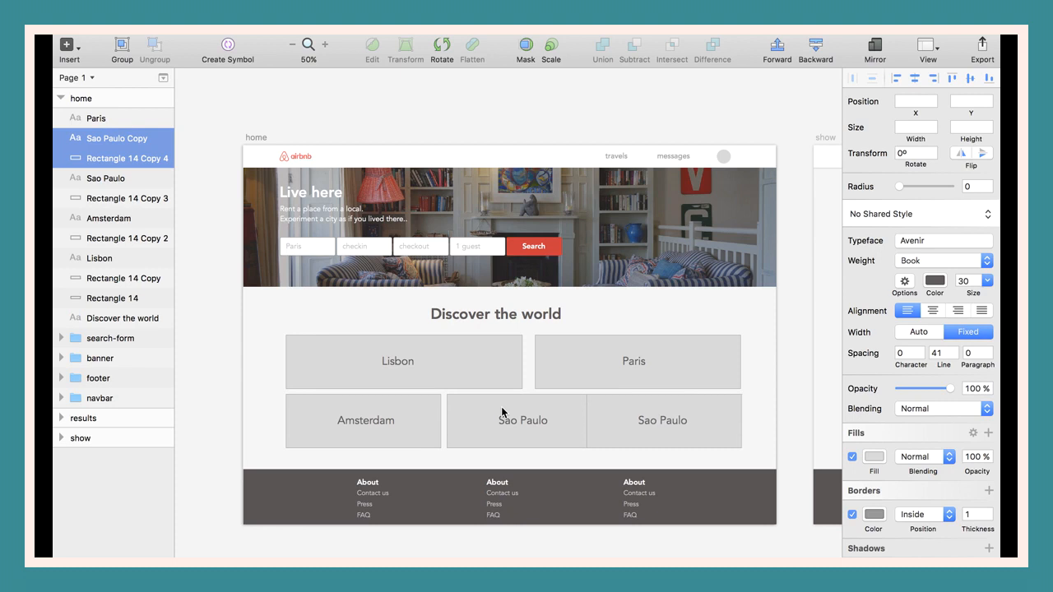
pyautogui.click(731, 439)
pyautogui.moveTo(586, 424); pyautogui.dragTo(607, 426)
# Replace the text in the second row's last rectangle with Berlin.
pyautogui.doubleClick(652, 426)
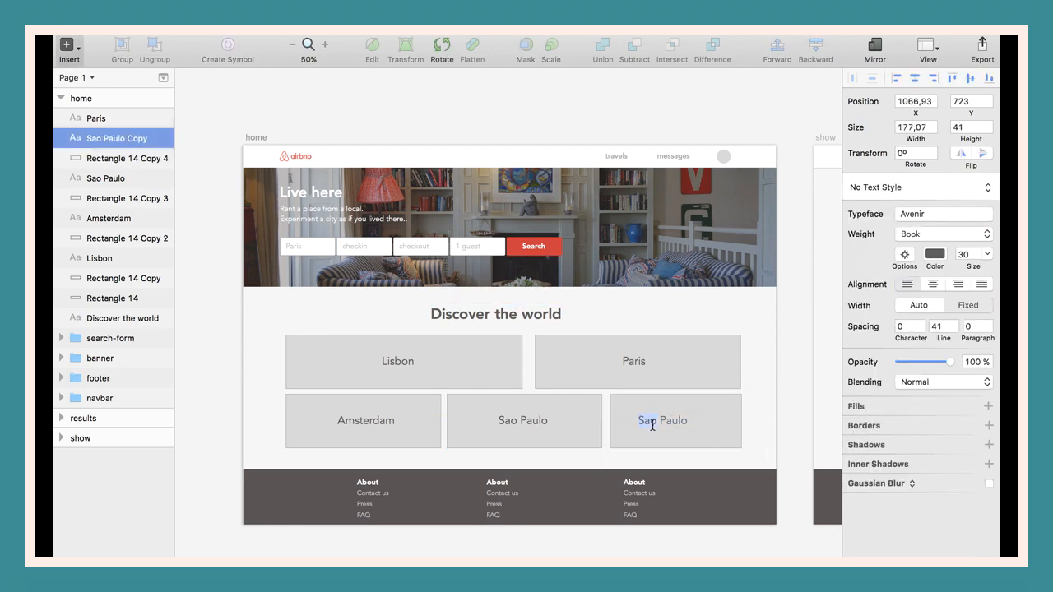
pyautogui.write('ber')
pyautogui.click(766, 446)
# Shift the Berlin text 60 px to the right so it sits centred in its rectangle.
pyautogui.click(641, 422)
pyautogui.hotkey('shift', 'Right')
pyautogui.hotkey('shift', 'Right')
pyautogui.hotkey('shift', 'Right')
pyautogui.hotkey('shift', 'Right')
pyautogui.hotkey('shift', 'Right')
pyautogui.hotkey('shift', 'Right')
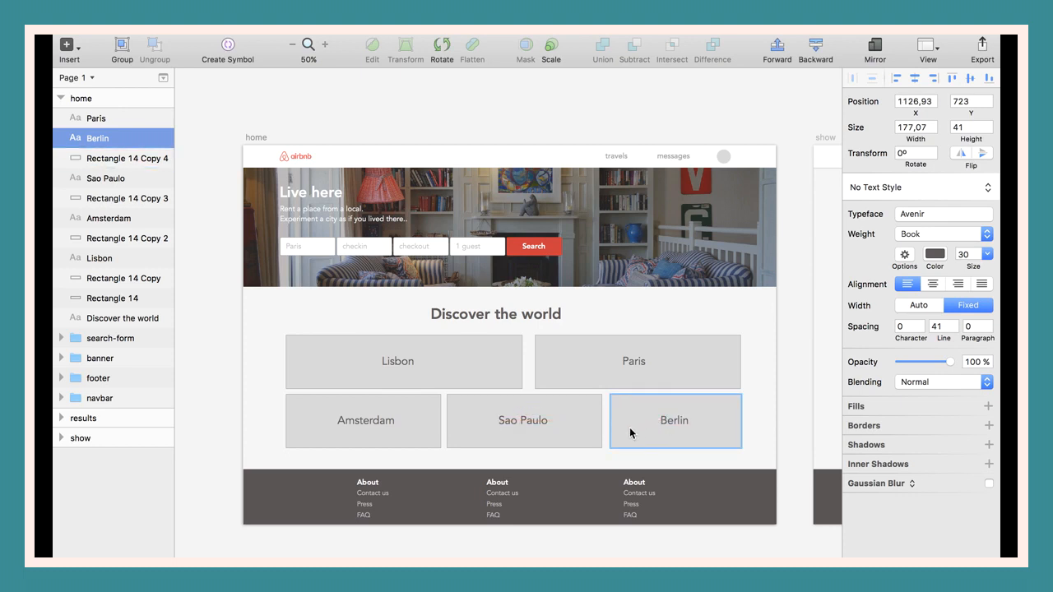
# Nudge the Sao Paulo rectangle 5 px to the right to even out the gaps between the second row's rectangles.
pyautogui.click(617, 434)
pyautogui.click(607, 422)
pyautogui.click(580, 436)
pyautogui.press('Right')
pyautogui.press('Right')
pyautogui.press('Right')
pyautogui.press('Right')
pyautogui.press('Right')
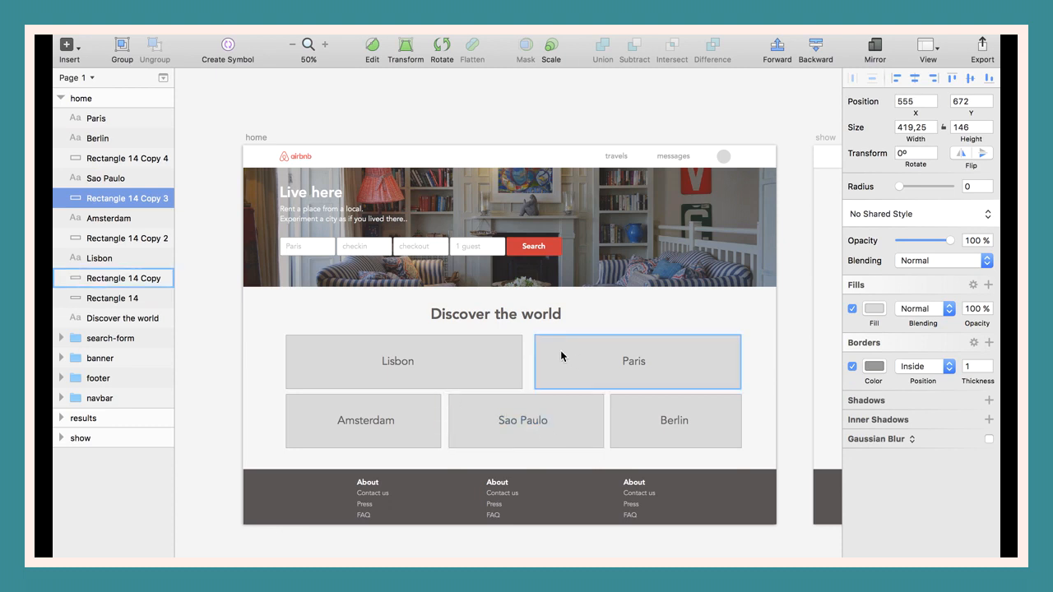
# Widen the Paris rectangle to 566 px from its left edge and nudge it left, narrowing the gap to the Lisbon rectangle.
pyautogui.click(560, 356)
pyautogui.moveTo(535, 362); pyautogui.dragTo(529, 363)
pyautogui.press('Left')
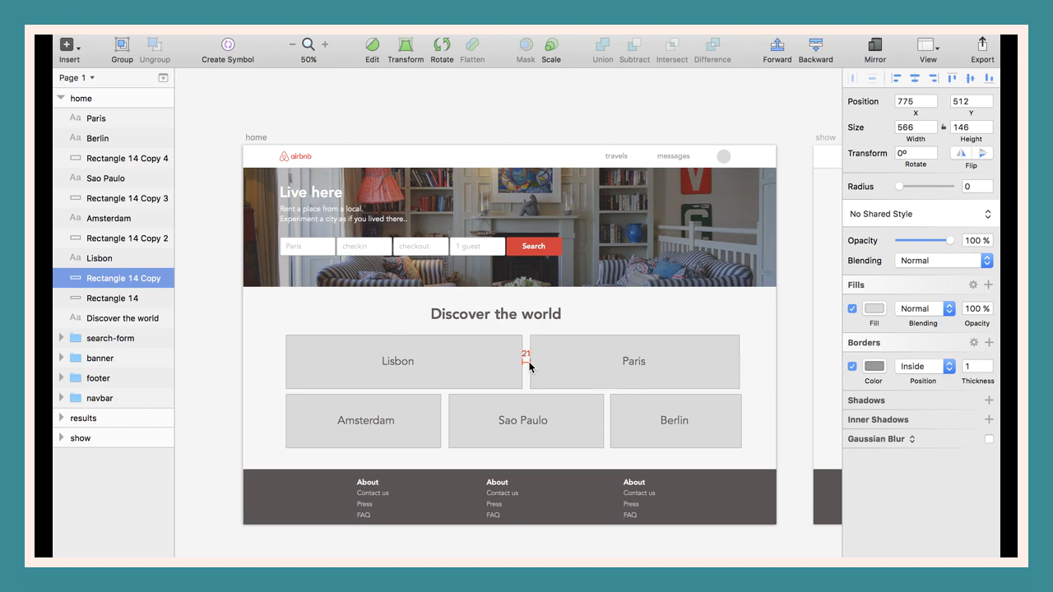
pyautogui.click(278, 353)
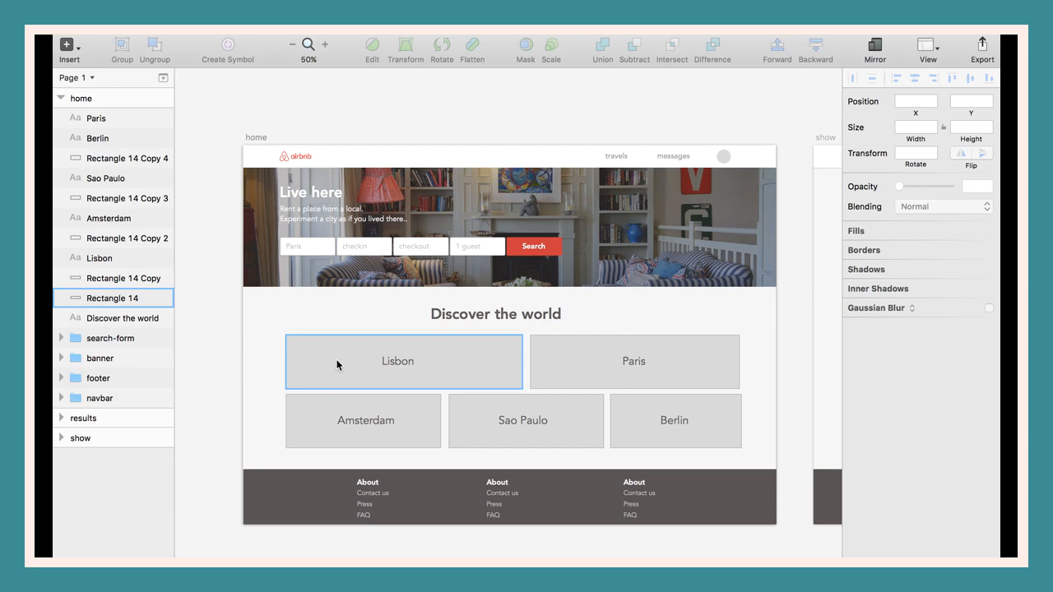
# Group the Discover the world heading with all city rectangles and labels, and name the group suggestions.
pyautogui.click(161, 118)
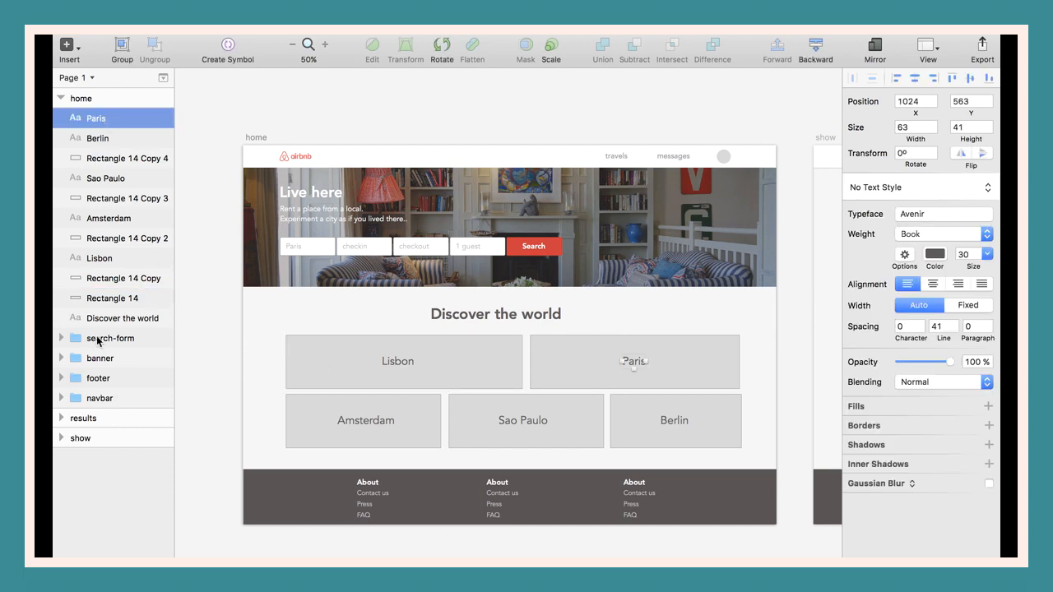
pyautogui.keyDown('shift'); pyautogui.click(123, 318); pyautogui.keyUp('shift')
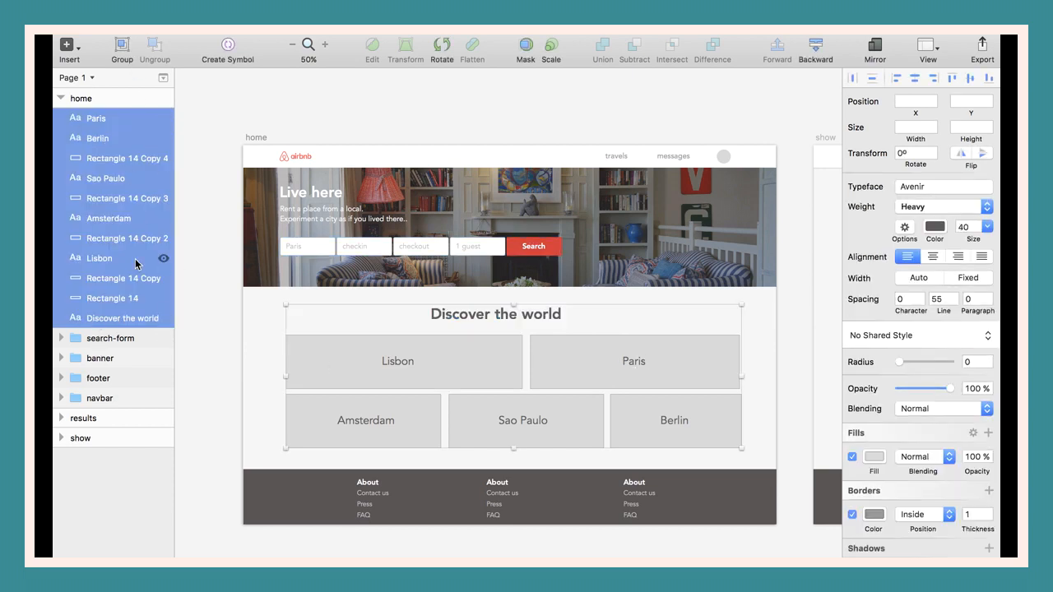
pyautogui.click(120, 47)
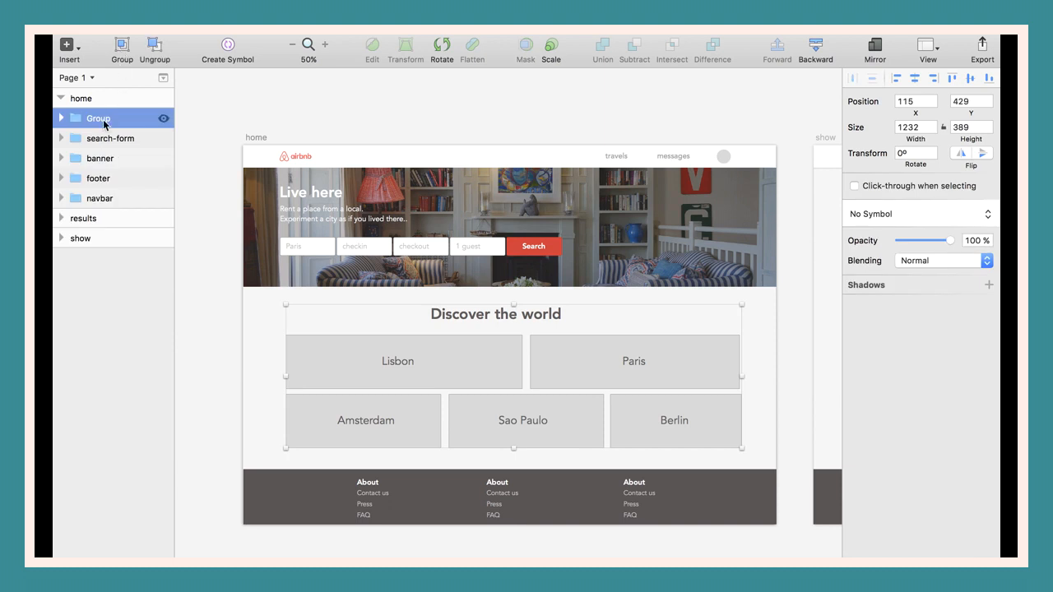
pyautogui.doubleClick(101, 118)
pyautogui.write('suggestions')
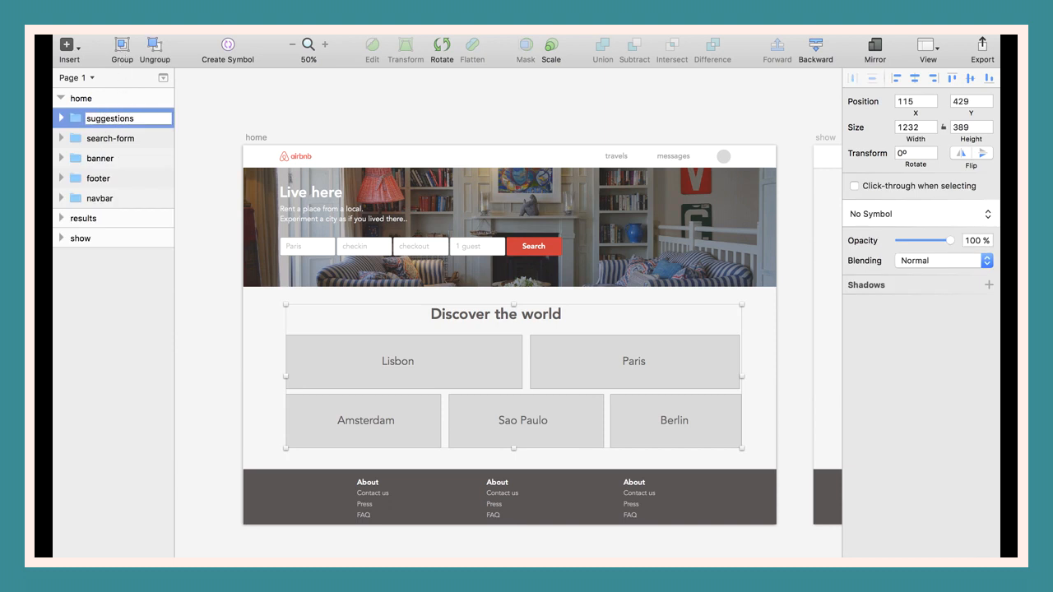
pyautogui.press('Return')
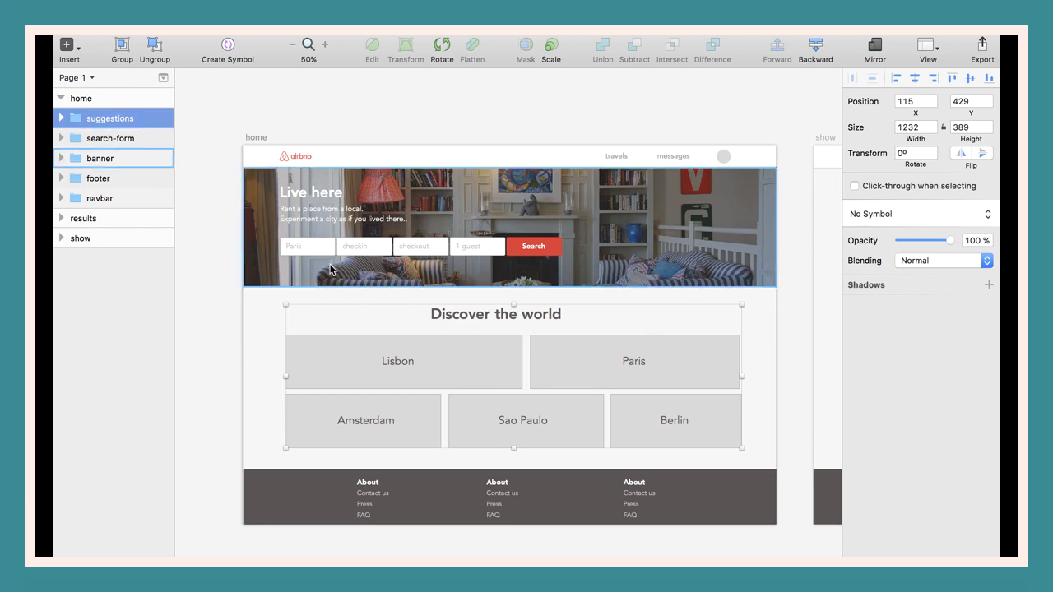
pyautogui.click(216, 340)
# Collapse the home artboard in the layer list and look over the show and results artboards.
pyautogui.scroll(-2, 216, 341)
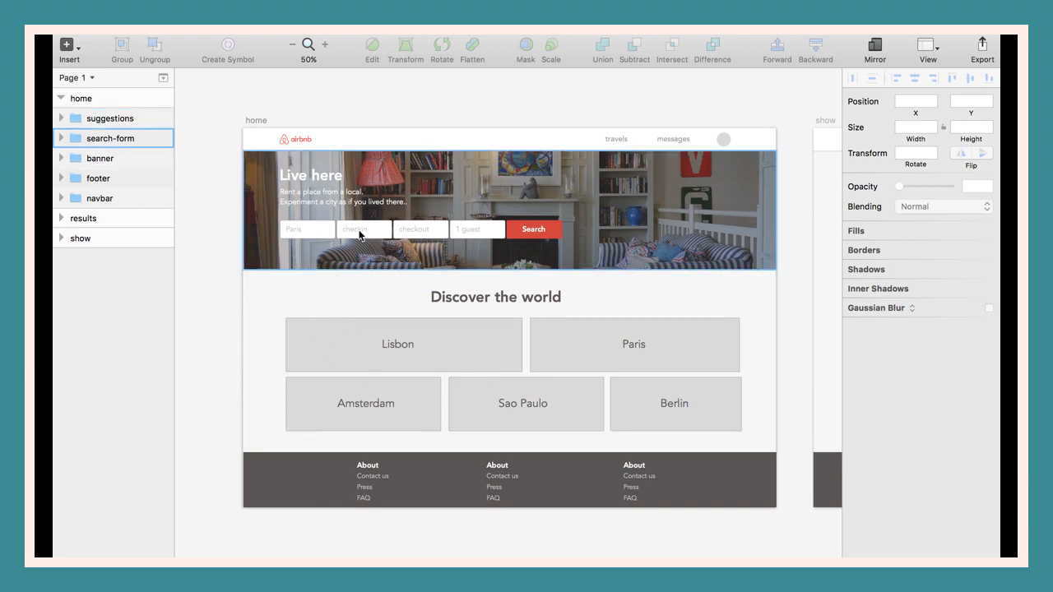
pyautogui.hscroll(8, 441, 355)
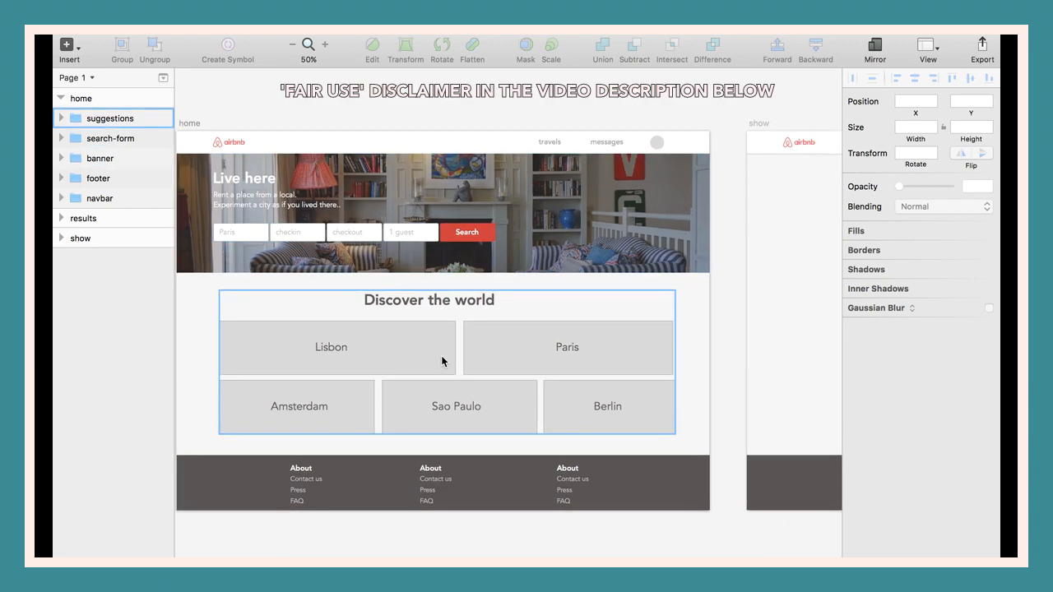
pyautogui.click(61, 99)
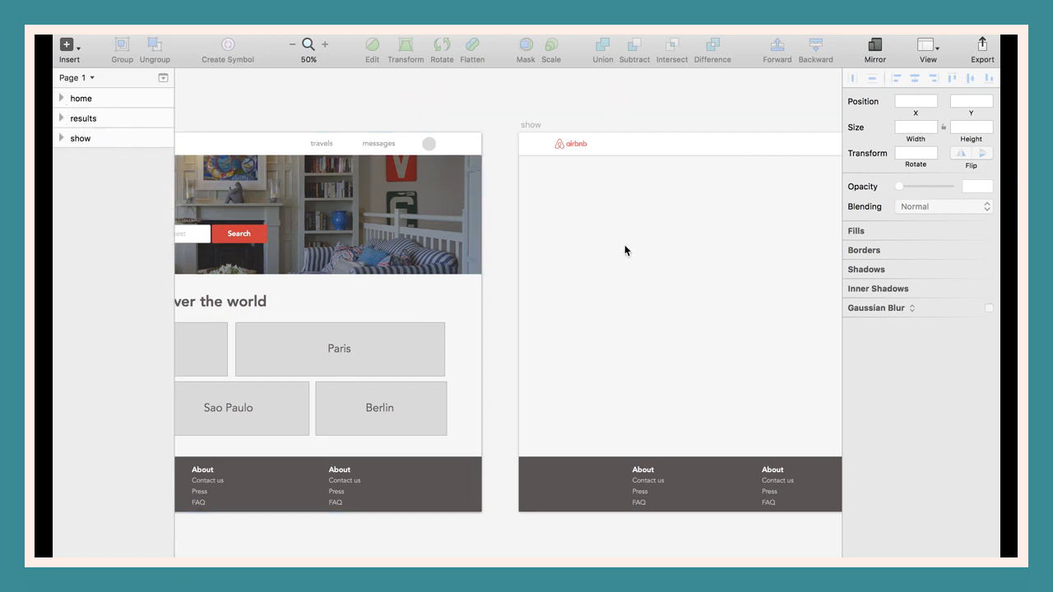
pyautogui.hscroll(5, 442, 194)
pyautogui.hscroll(3, 546, 269)
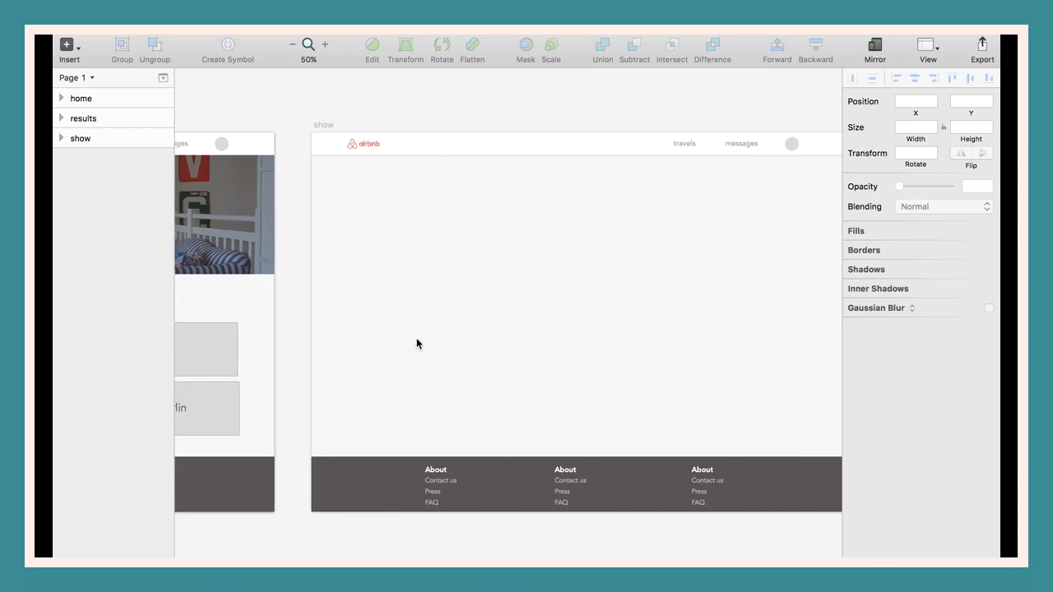
pyautogui.hscroll(-15, 416, 344)
pyautogui.hscroll(10, 543, 325)
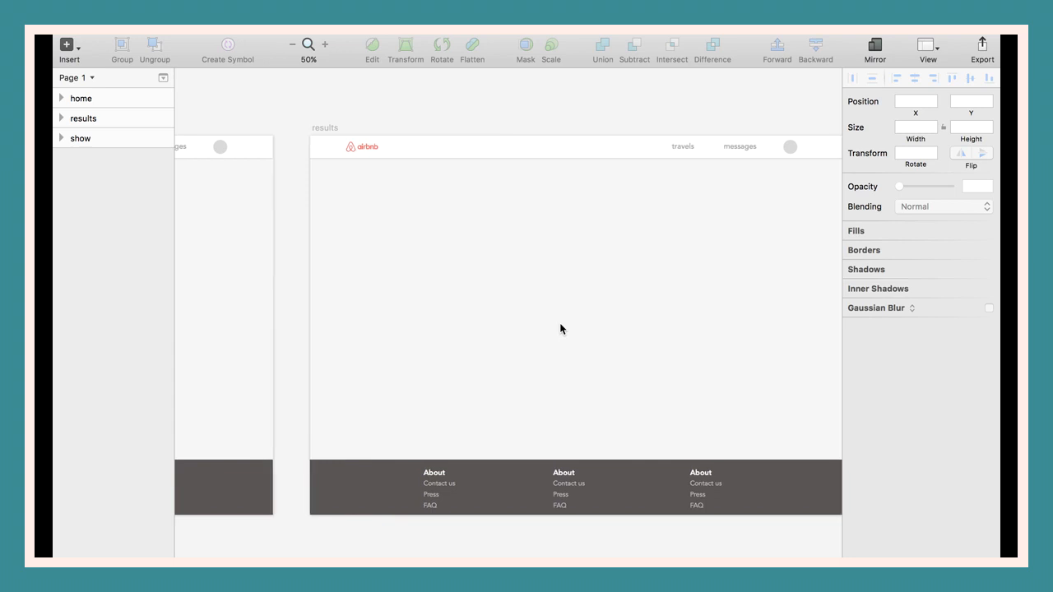
pyautogui.hscroll(-5, 559, 324)
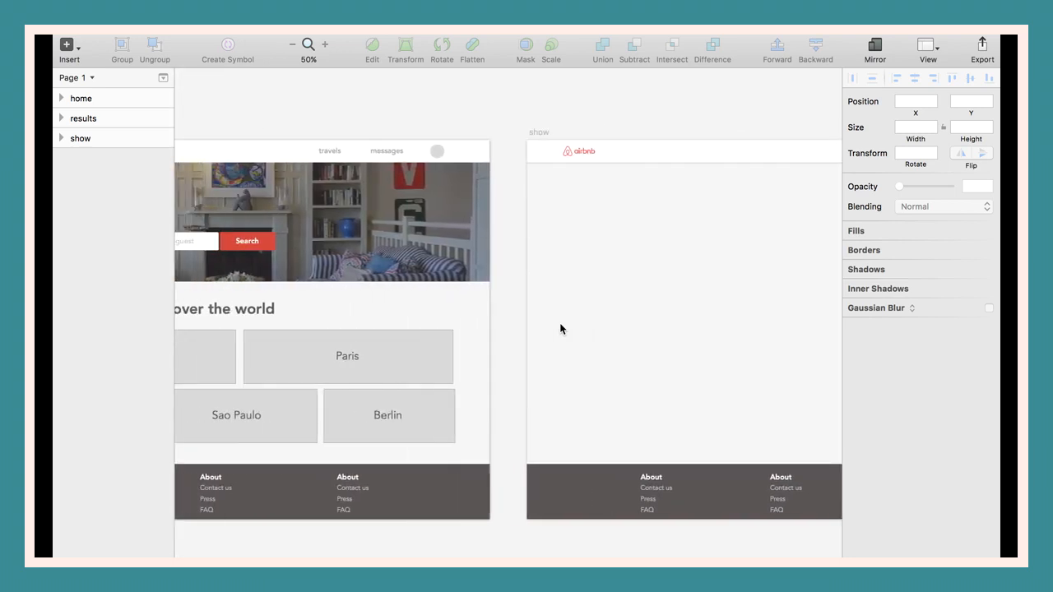